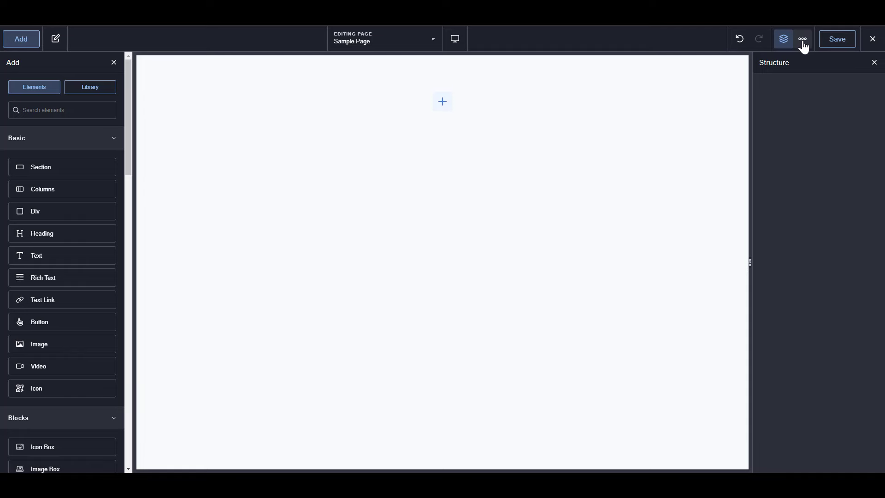
# Open the Colors section of the Global Settings.
pyautogui.click(804, 41)
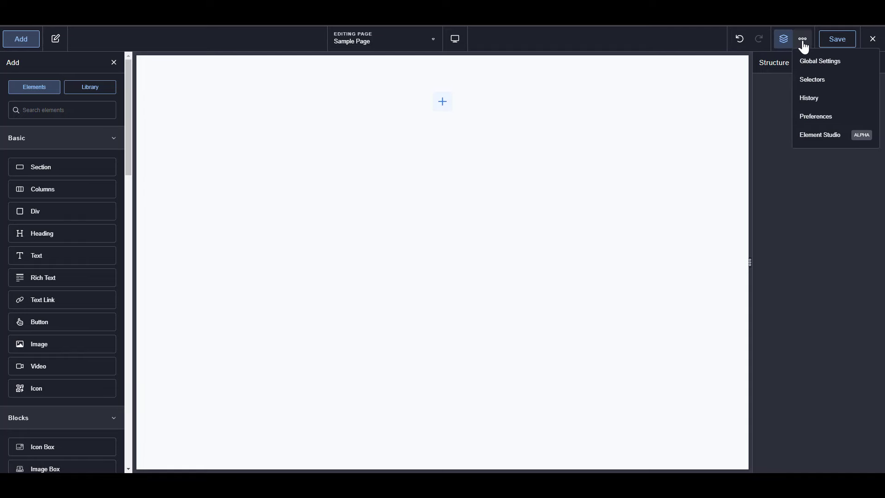
pyautogui.click(810, 62)
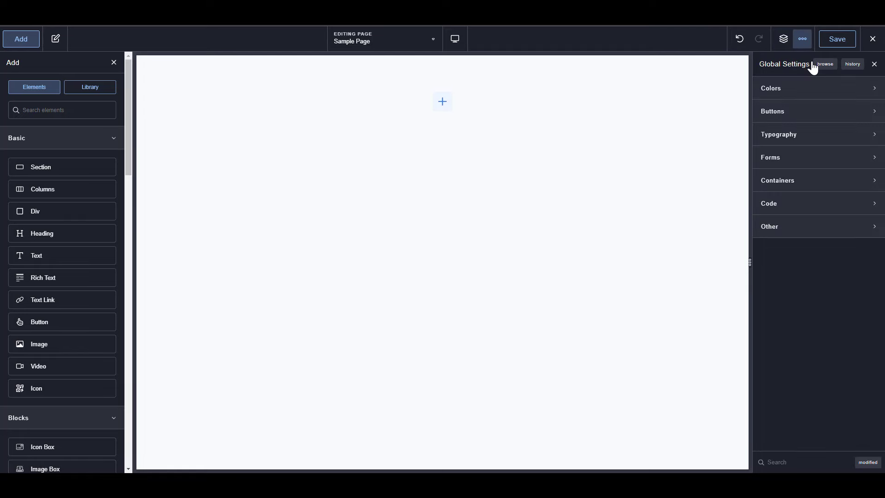
pyautogui.click(822, 89)
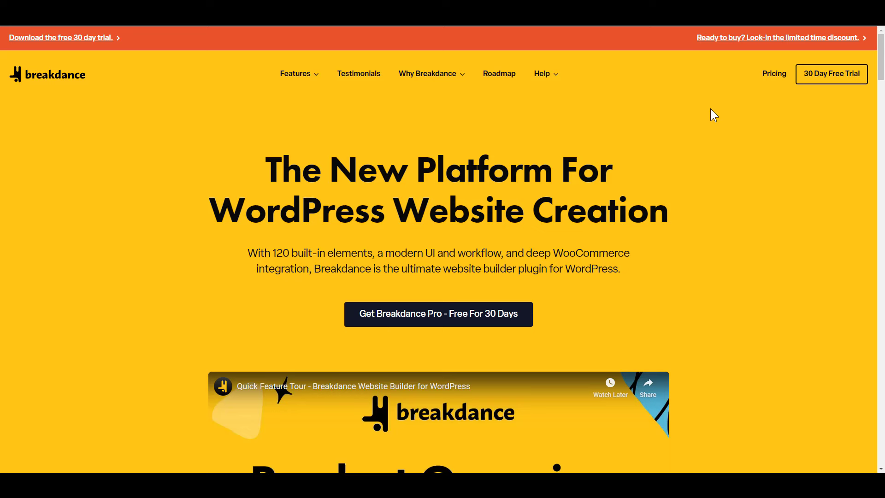
# Sample the yellow hero background, FFC514, on the Breakdance home page with the Hoverify Color Eyedropper and set it as the global brand color.
pyautogui.click(758, 23)
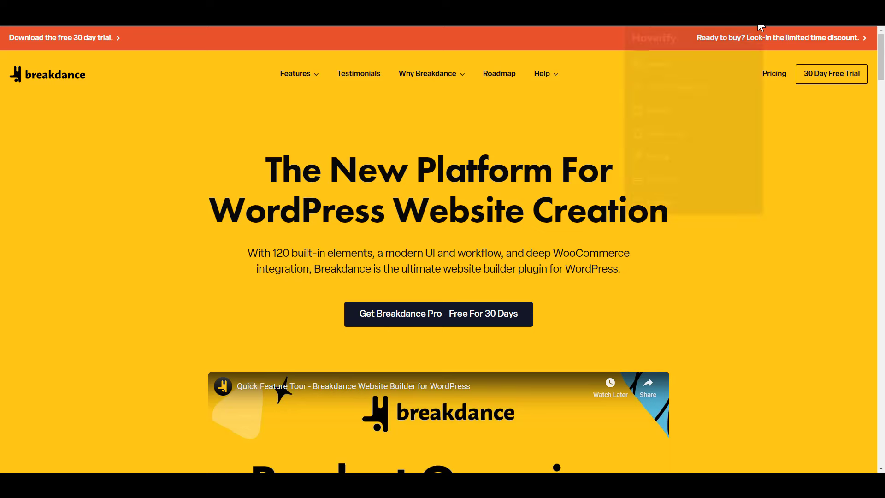
pyautogui.click(699, 85)
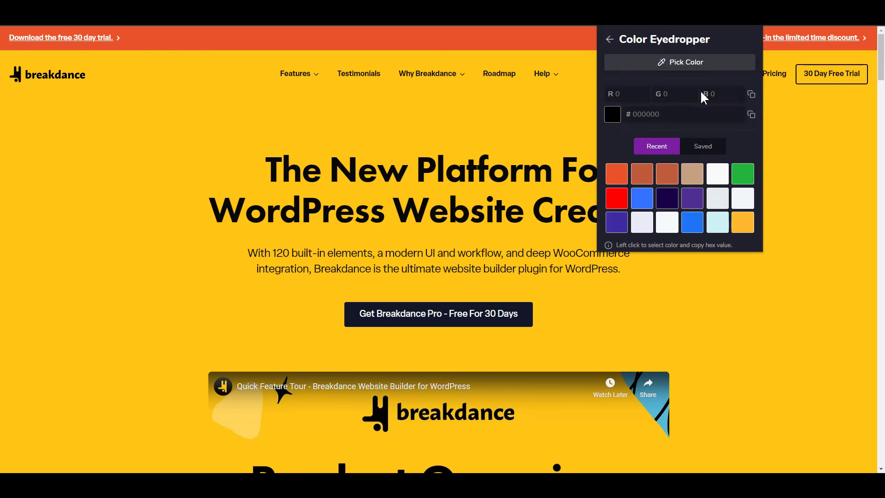
pyautogui.click(672, 65)
pyautogui.click(541, 123)
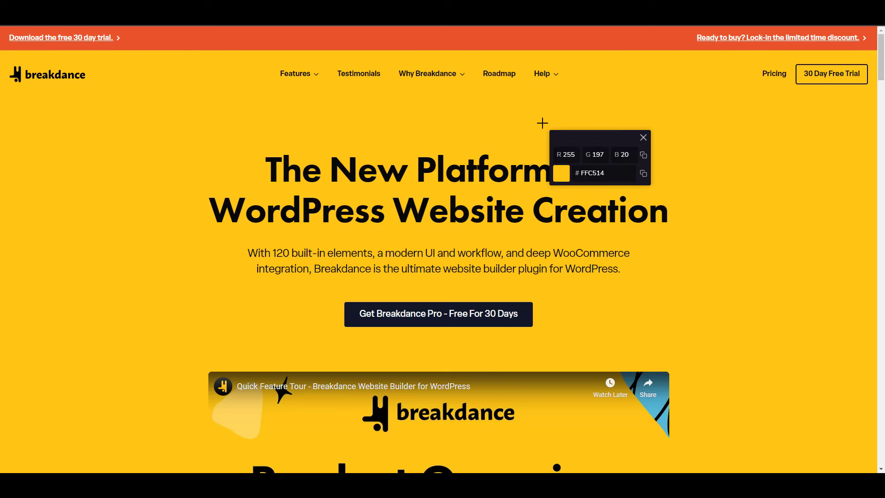
pyautogui.click(644, 173)
pyautogui.click(643, 137)
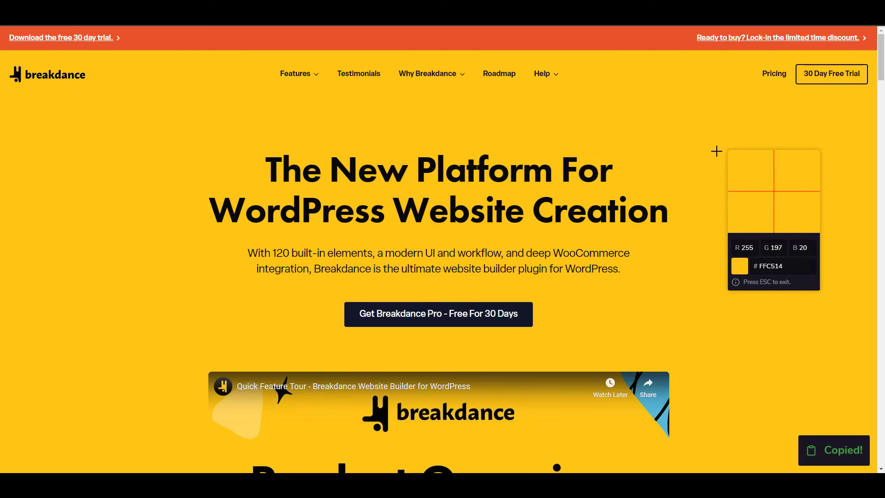
pyautogui.press('Escape')
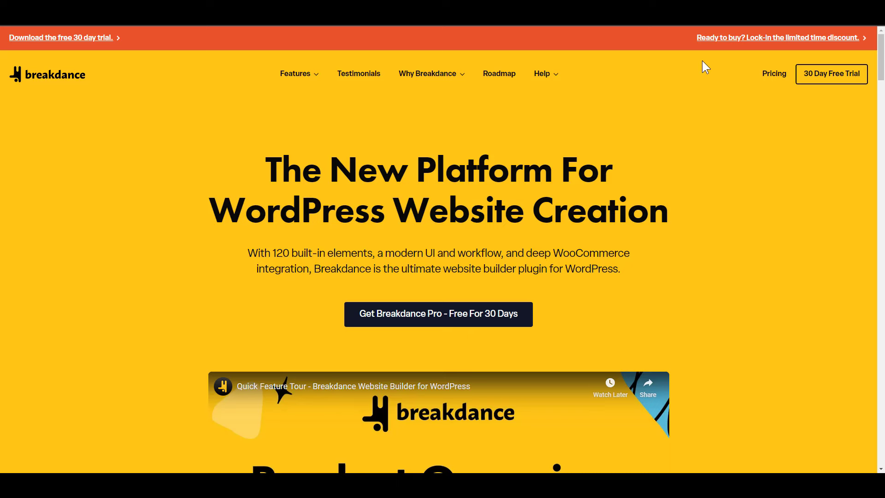
pyautogui.click(138, 4)
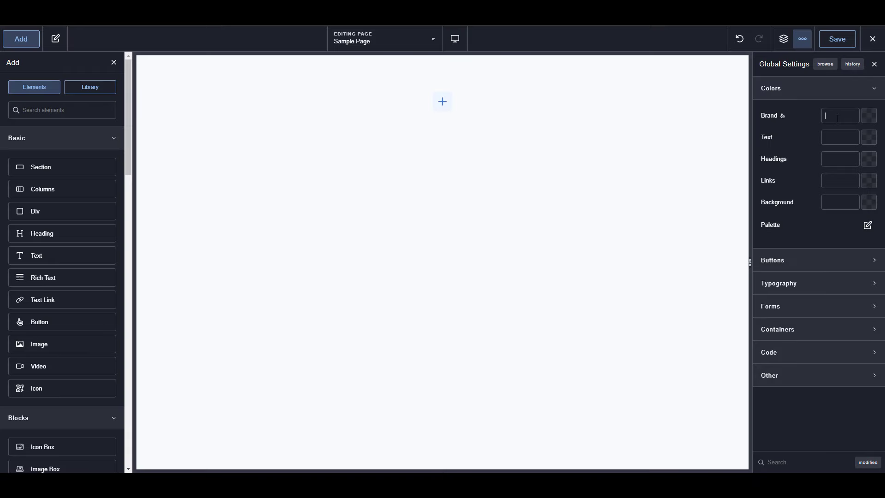
pyautogui.hotkey('ctrl', 'v')
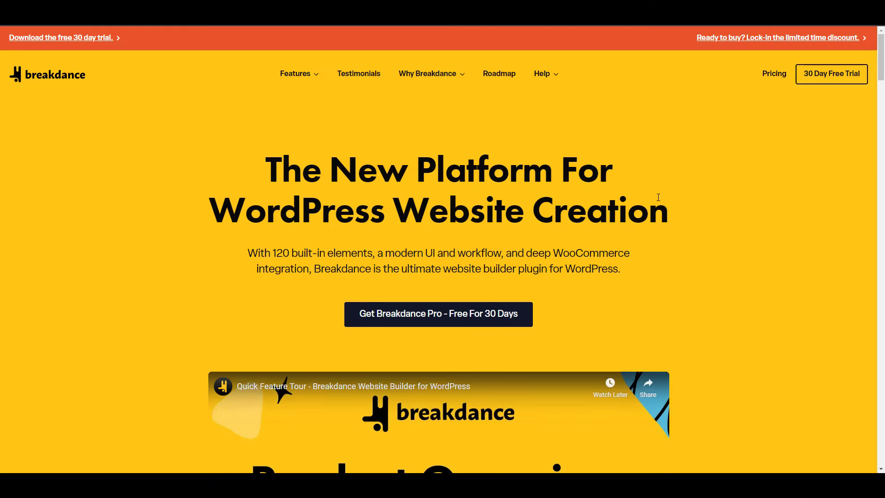
# Check the text and heading colors on the Breakdance home page and set the global headings color to black, #000000FF.
pyautogui.scroll(-10, 659, 255)
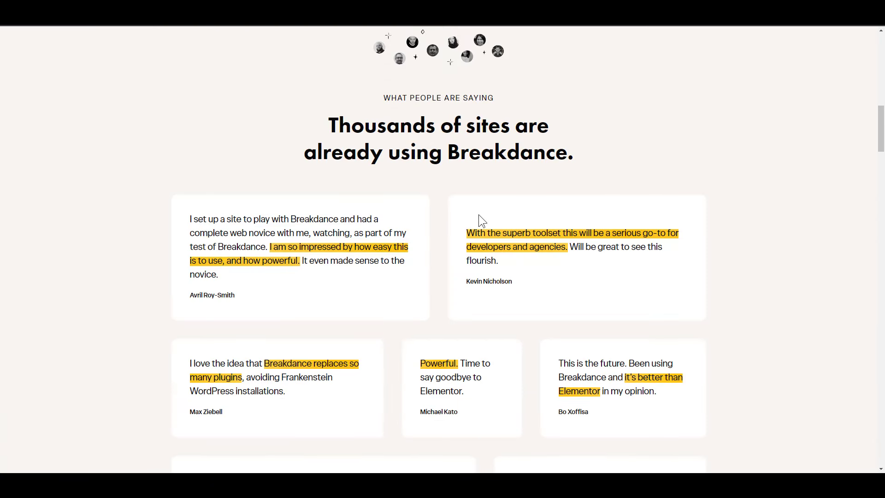
pyautogui.scroll(-12, 585, 249)
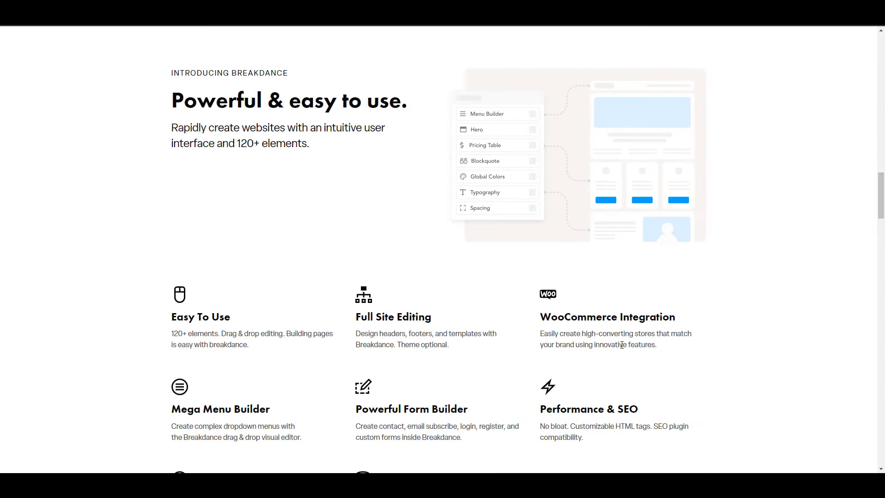
pyautogui.moveTo(623, 344); pyautogui.dragTo(356, 344)
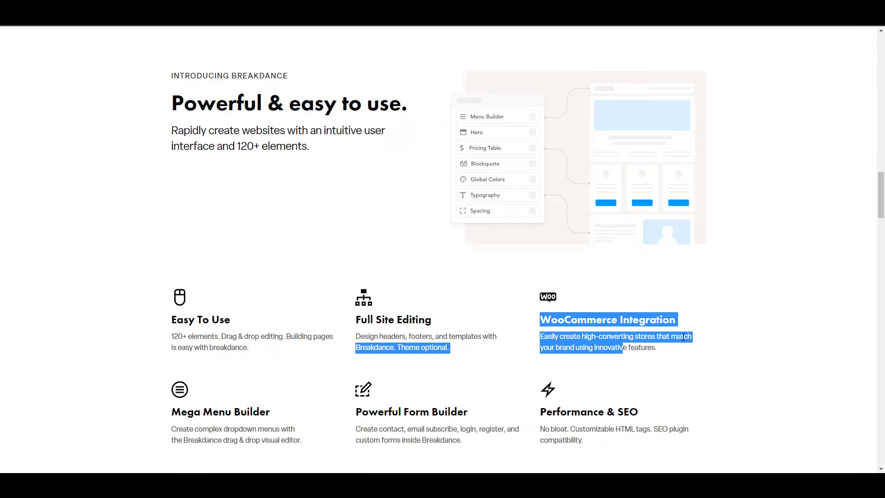
pyautogui.scroll(10, 706, 345)
pyautogui.scroll(15, 709, 344)
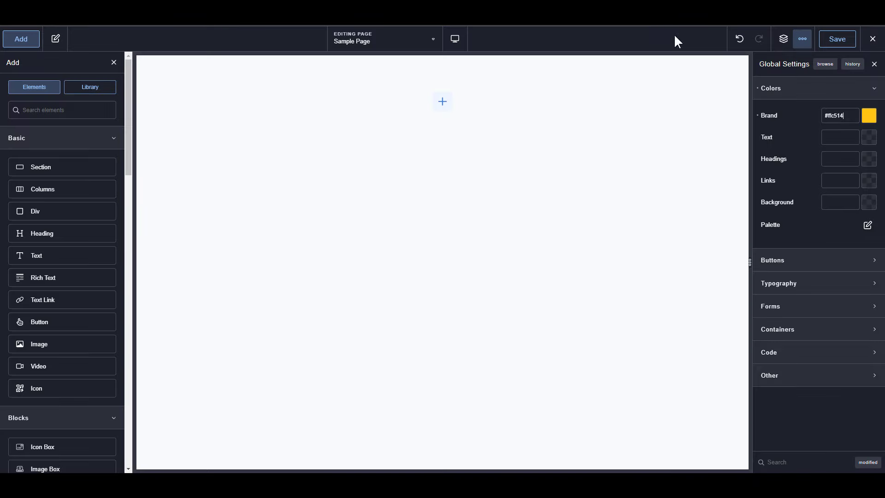
pyautogui.click(869, 161)
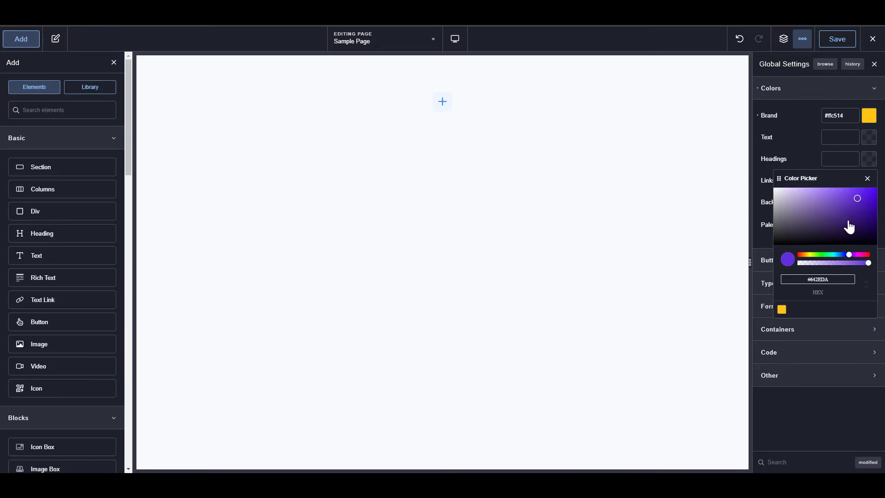
pyautogui.moveTo(850, 227); pyautogui.dragTo(872, 243)
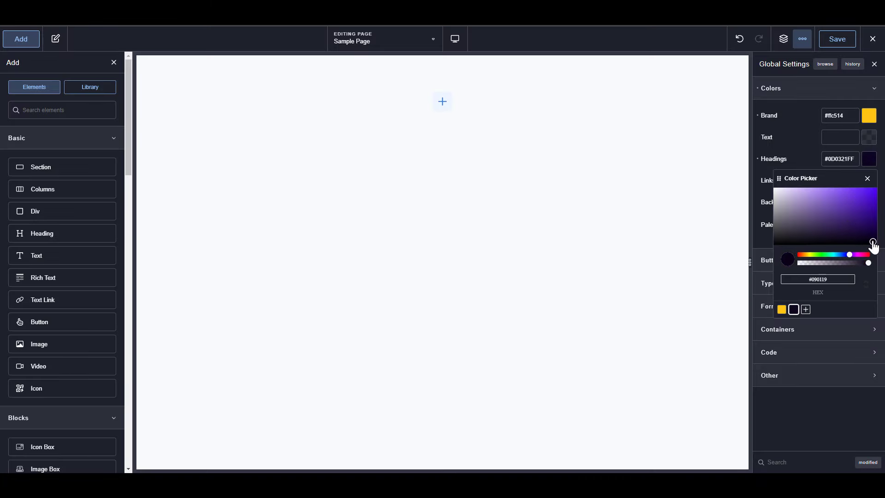
pyautogui.click(794, 156)
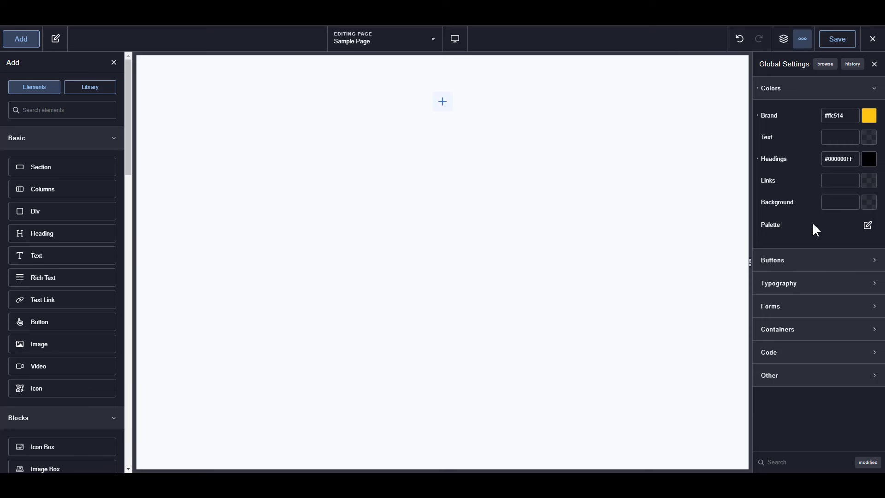
# Set the global background color to white, #FFFFFFFF.
pyautogui.click(869, 203)
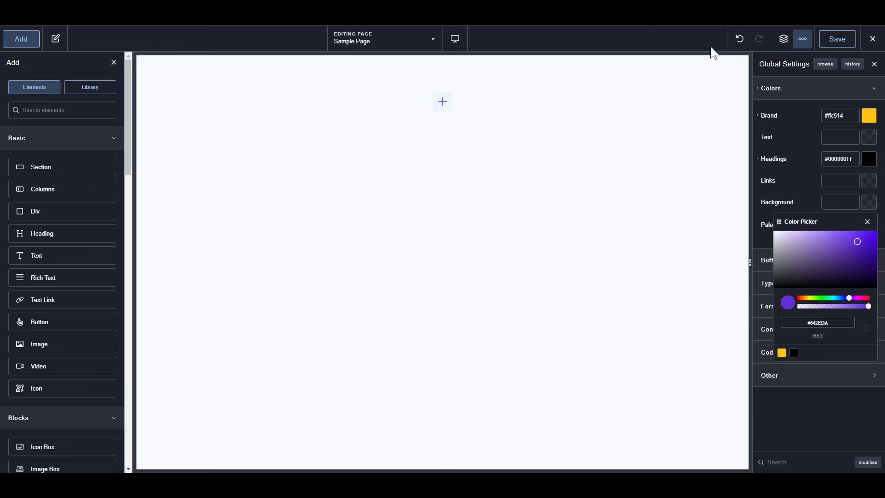
pyautogui.moveTo(806, 257); pyautogui.dragTo(763, 230)
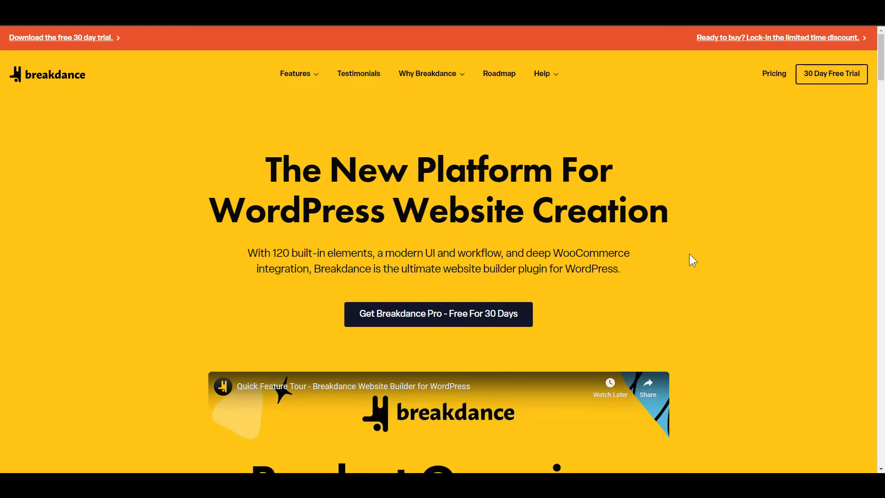
# Examine the section background colors down the whole Breakdance home page, from the hero through testimonials and features to the footer.
pyautogui.scroll(-10, 692, 257)
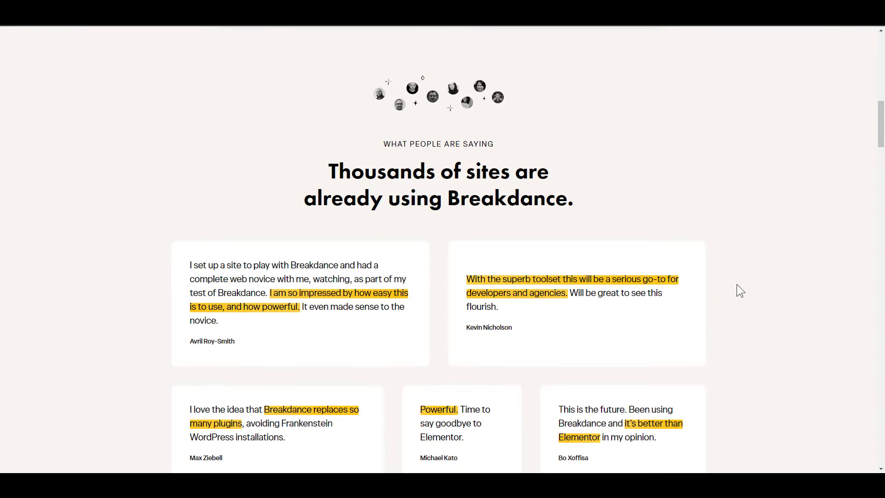
pyautogui.scroll(-3, 743, 265)
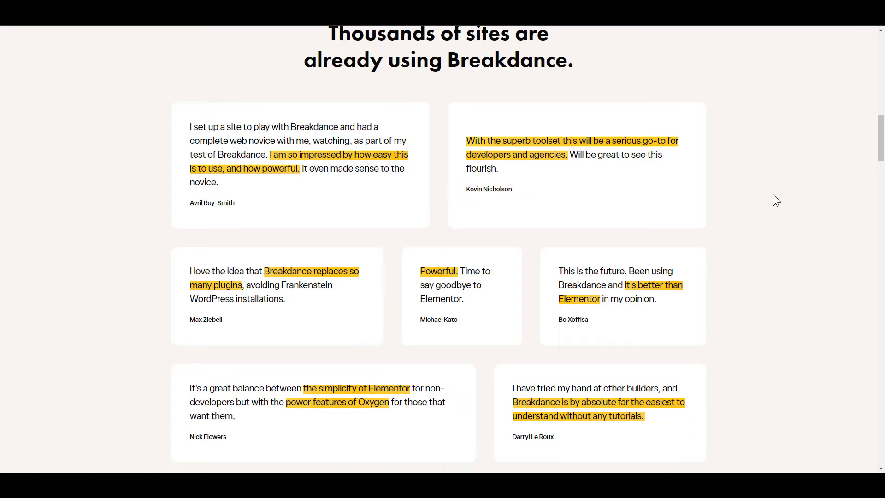
pyautogui.scroll(-8, 776, 246)
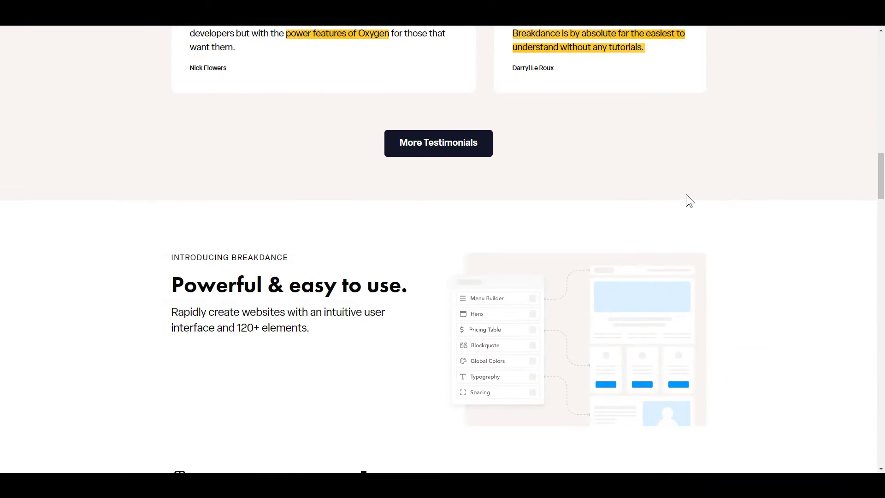
pyautogui.scroll(-12, 686, 194)
pyautogui.scroll(14, 817, 301)
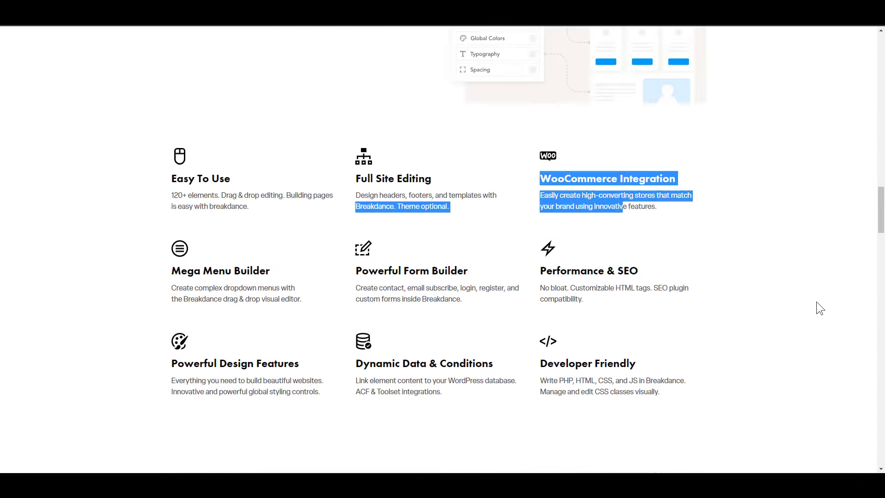
pyautogui.scroll(-2, 819, 291)
pyautogui.scroll(-3, 816, 304)
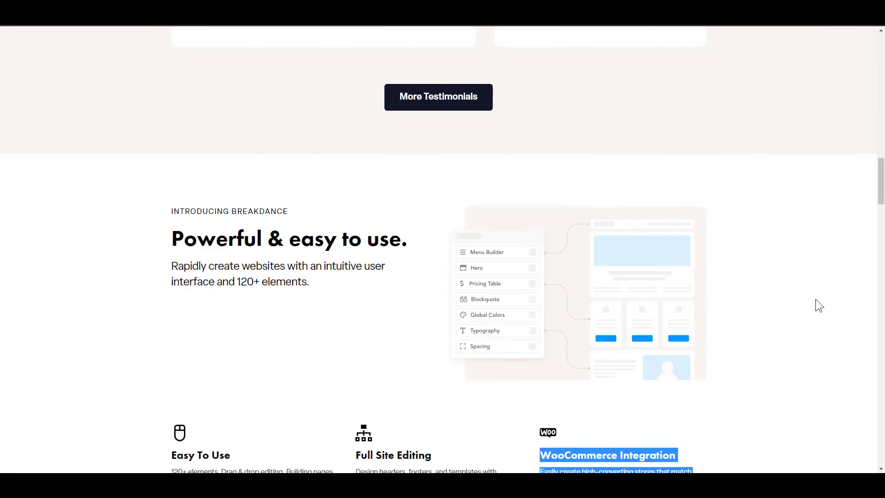
pyautogui.scroll(4, 809, 277)
pyautogui.scroll(-1, 784, 239)
pyautogui.scroll(-1, 788, 249)
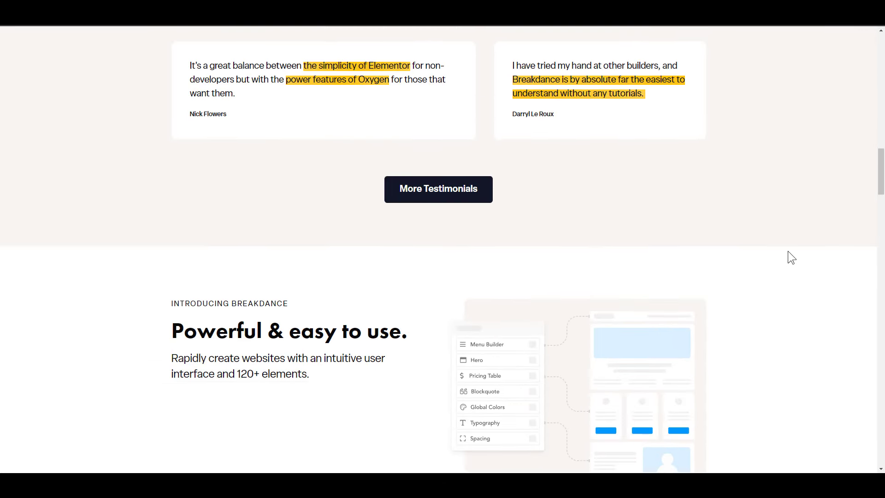
pyautogui.scroll(2, 791, 212)
pyautogui.scroll(-5, 790, 217)
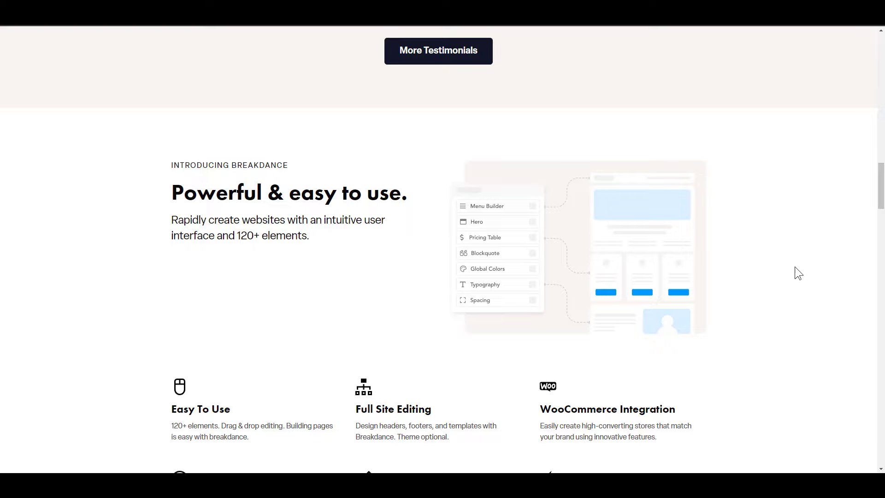
pyautogui.scroll(-20, 797, 277)
pyautogui.scroll(-20, 809, 280)
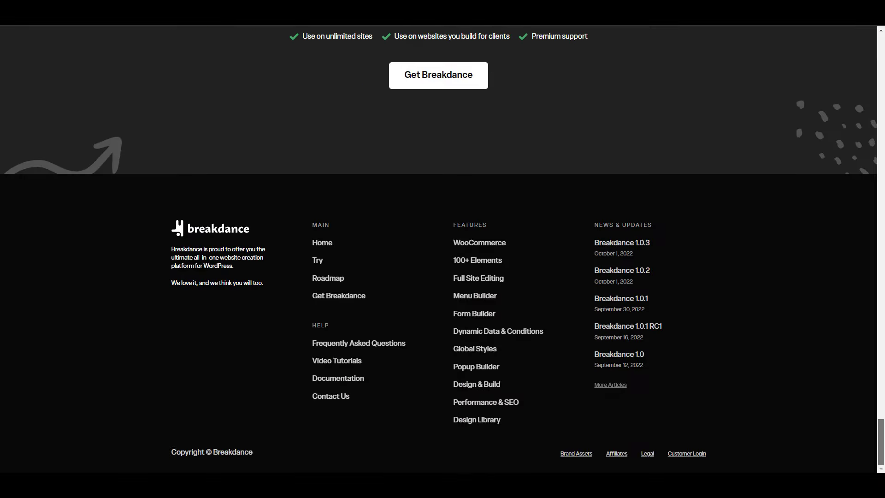
pyautogui.moveTo(881, 445); pyautogui.dragTo(872, 89)
pyautogui.scroll(-4, 871, 92)
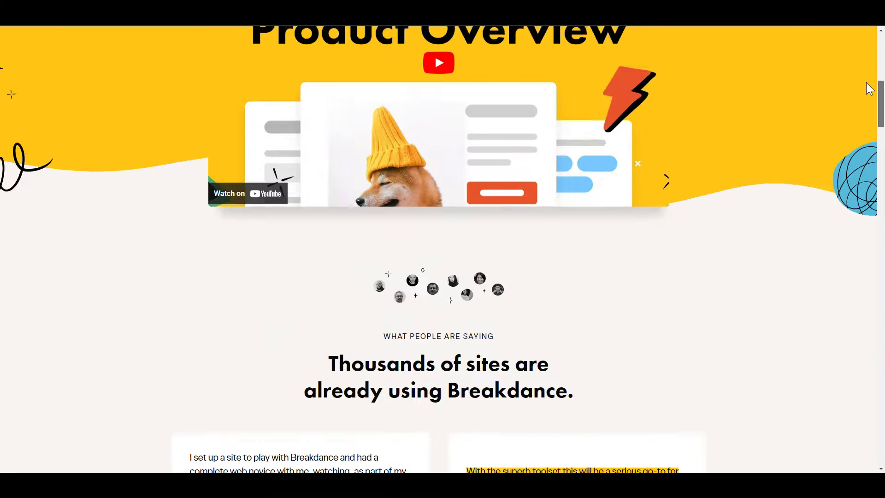
pyautogui.scroll(9, 872, 92)
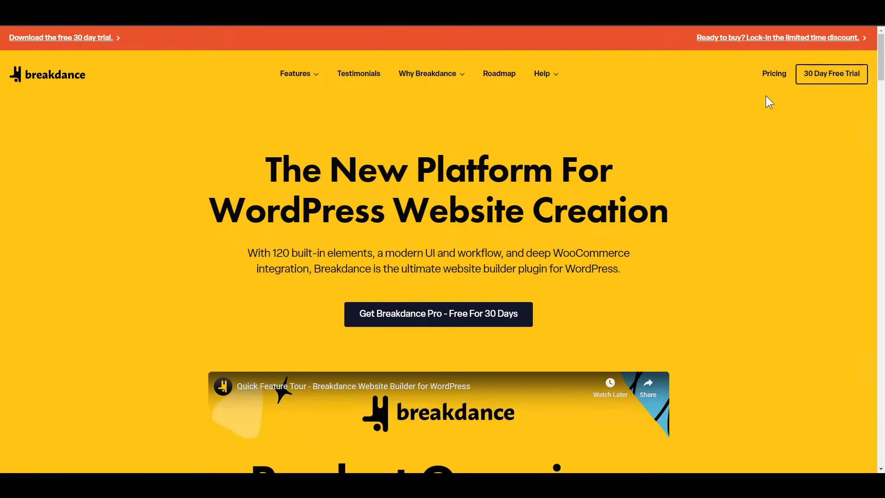
pyautogui.scroll(-12, 874, 69)
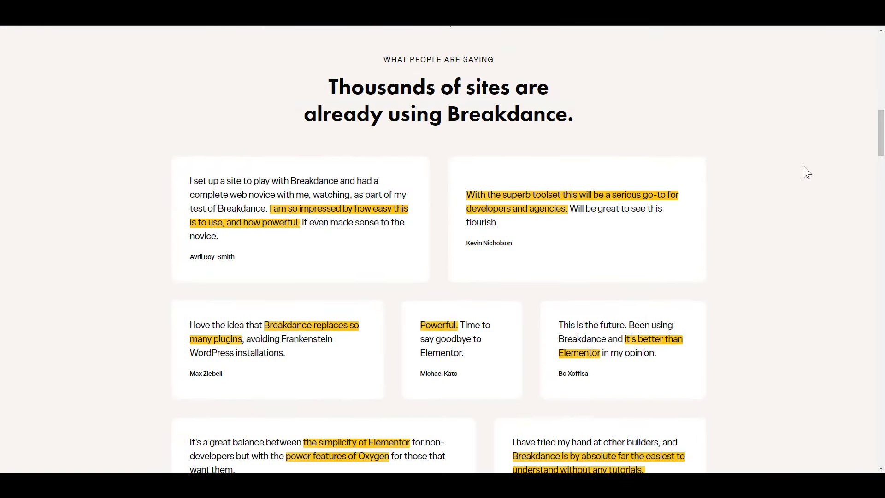
pyautogui.moveTo(882, 138); pyautogui.dragTo(883, 187)
pyautogui.scroll(-2, 848, 226)
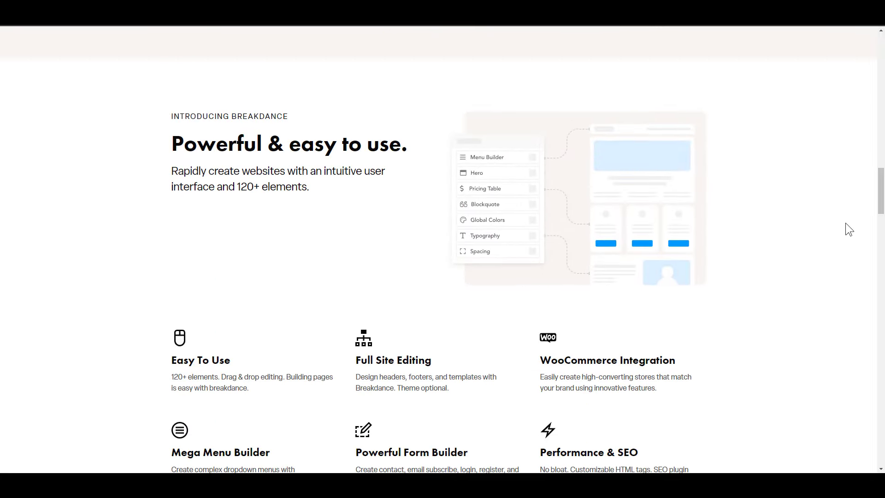
pyautogui.scroll(-1, 816, 231)
pyautogui.scroll(2, 853, 226)
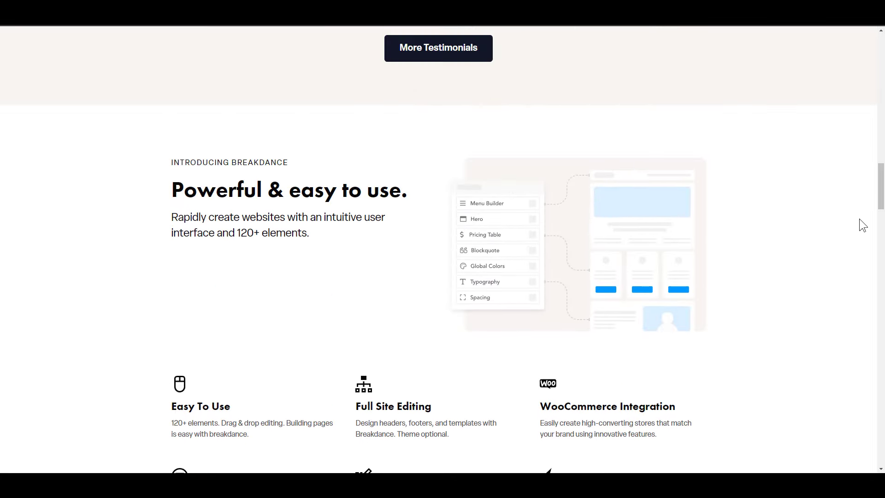
pyautogui.moveTo(881, 185); pyautogui.dragTo(878, 46)
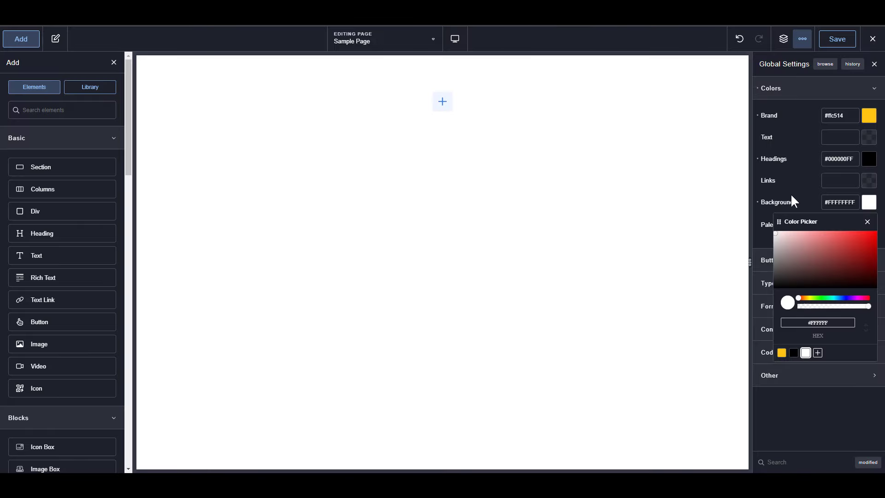
# Close the background color picker in the global color settings.
pyautogui.click(792, 197)
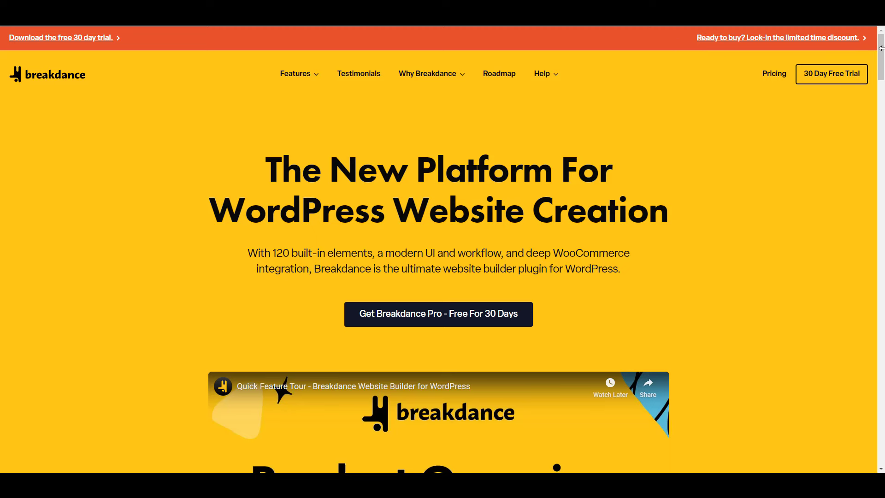
pyautogui.moveTo(881, 45)
pyautogui.mouseDown()
pyautogui.moveTo(882, 454)
pyautogui.moveTo(867, 44)
pyautogui.mouseUp()
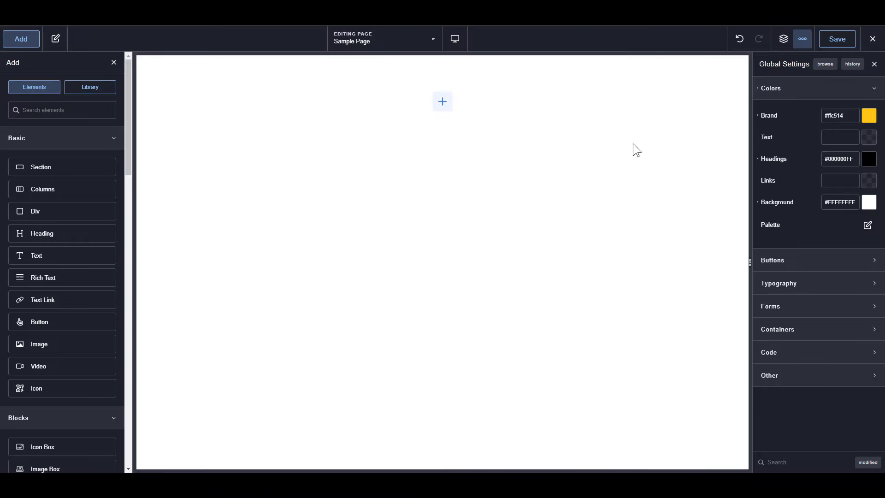
# Add a color to the global palette and copy the orange #EA552B from the home page's announcement banner with the color eyedropper.
pyautogui.click(868, 226)
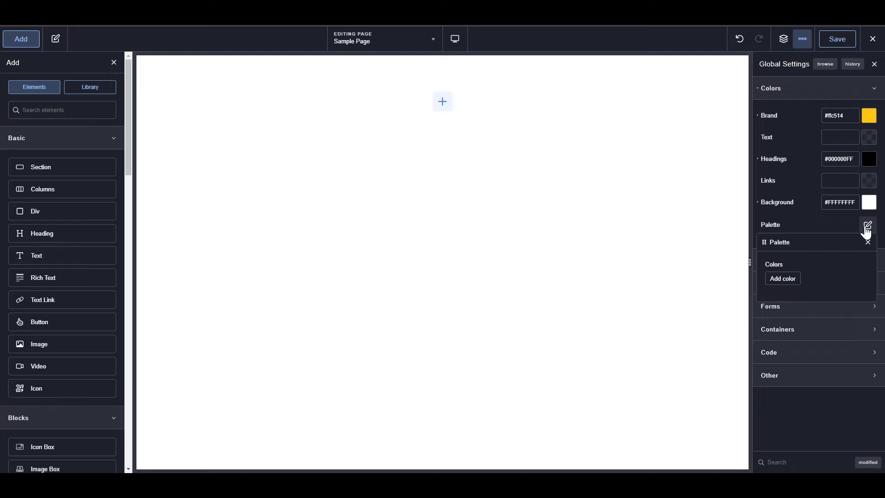
pyautogui.click(792, 278)
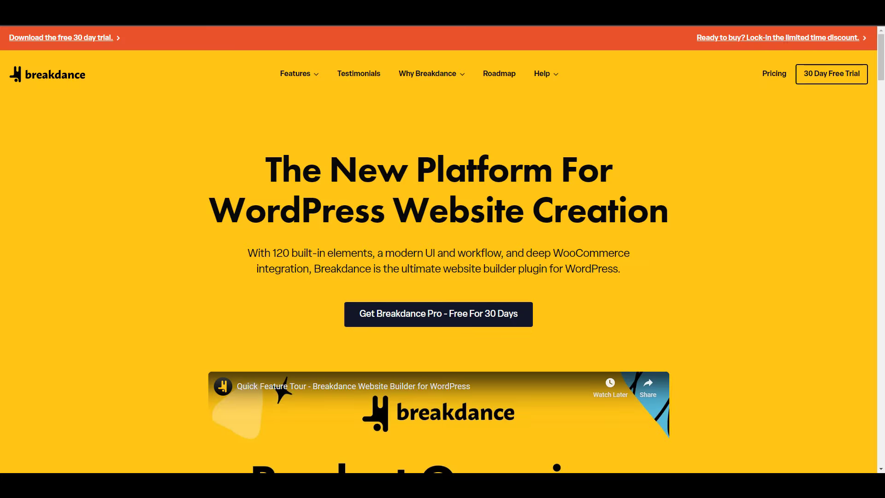
pyautogui.click(765, 25)
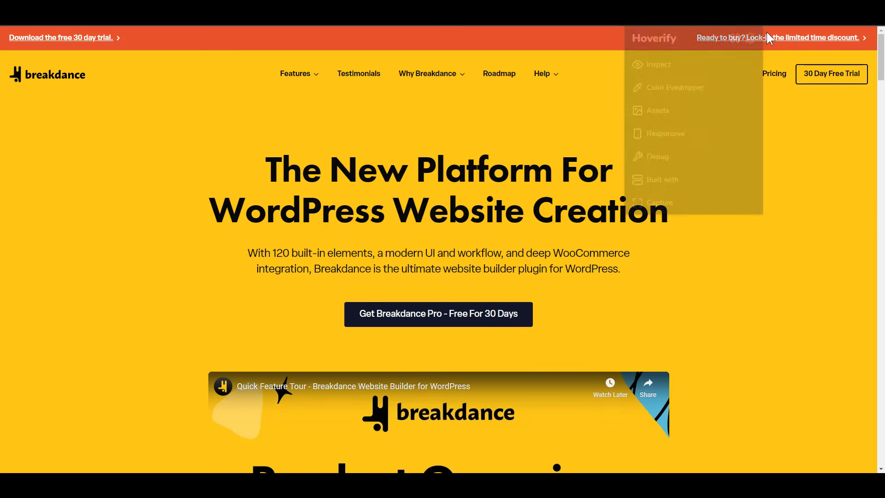
pyautogui.click(671, 88)
pyautogui.click(680, 62)
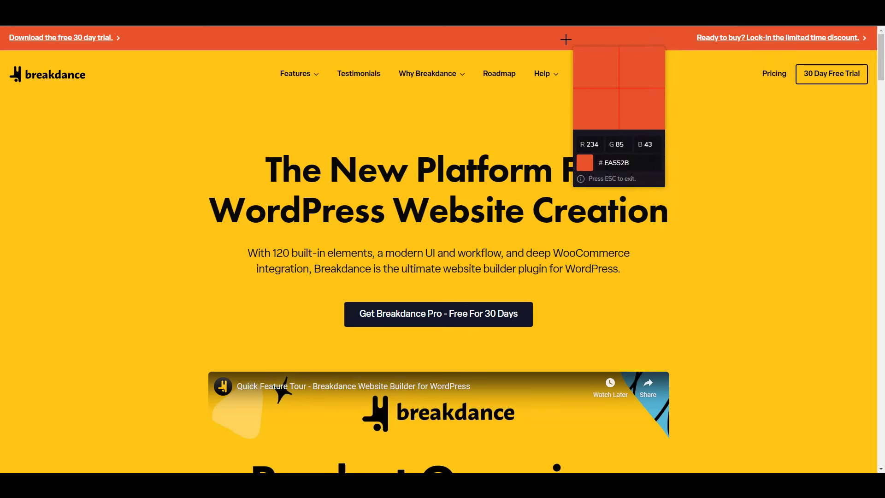
pyautogui.click(566, 40)
pyautogui.click(668, 89)
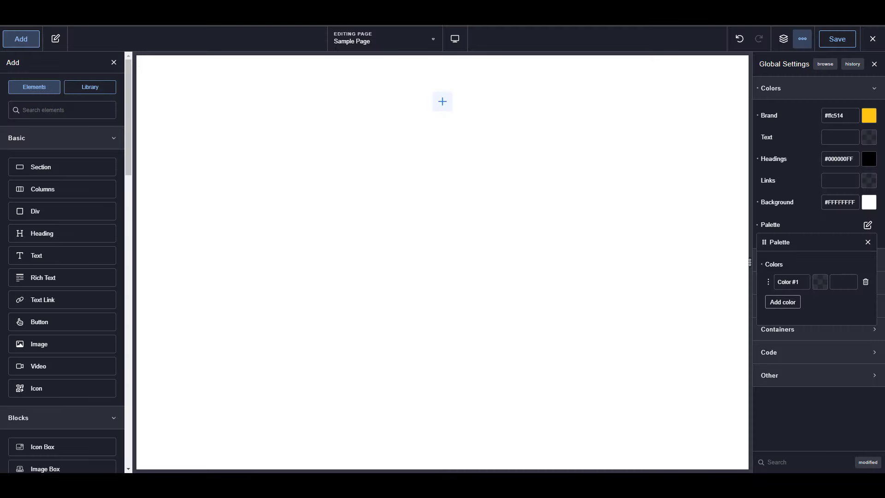
# Name the new palette color accent and set its value to #ea552b.
pyautogui.tripleClick(804, 288)
pyautogui.write('accent')
pyautogui.click(839, 276)
pyautogui.hotkey('ctrl', 'v')
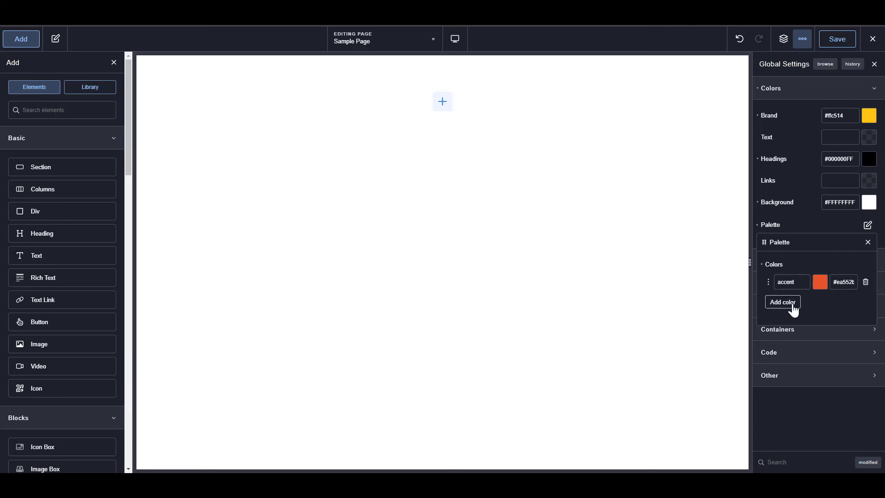
pyautogui.click(789, 304)
pyautogui.click(866, 304)
pyautogui.click(869, 243)
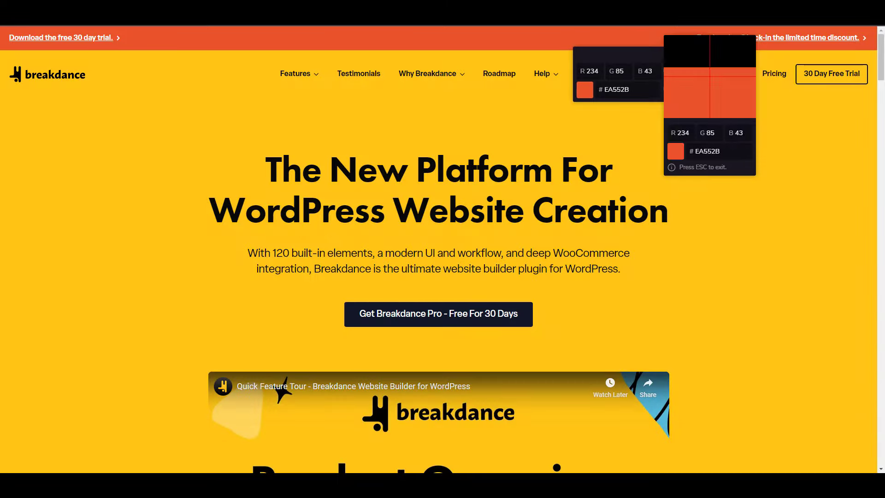
# Add a second color to the global palette, named shade-dark, and set it to black, #000000.
pyautogui.scroll(-4, 710, 214)
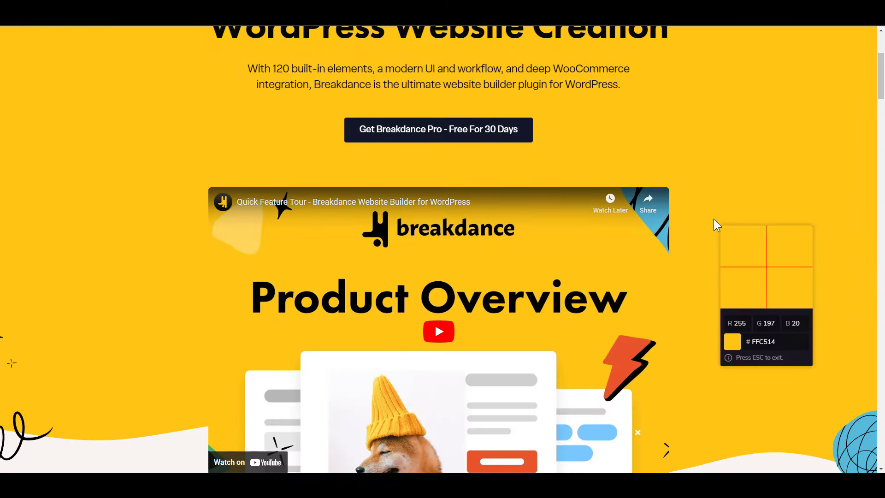
pyautogui.scroll(-3, 714, 218)
pyautogui.scroll(4, 714, 218)
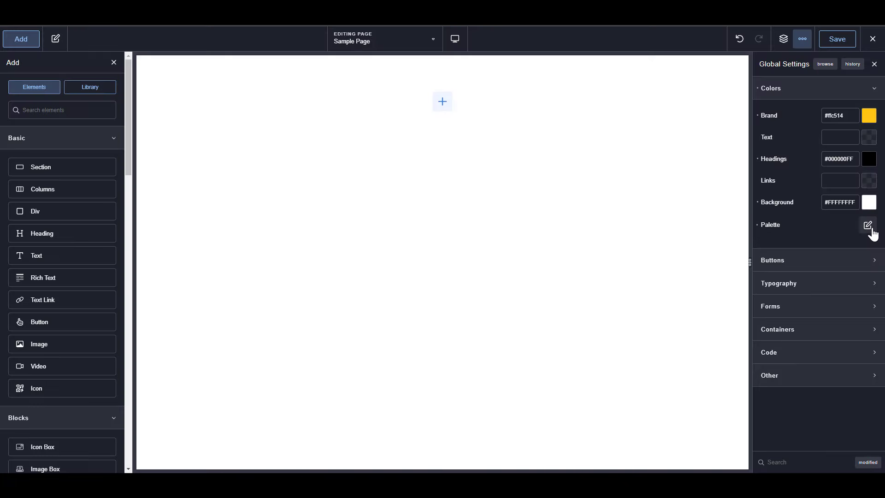
pyautogui.click(869, 227)
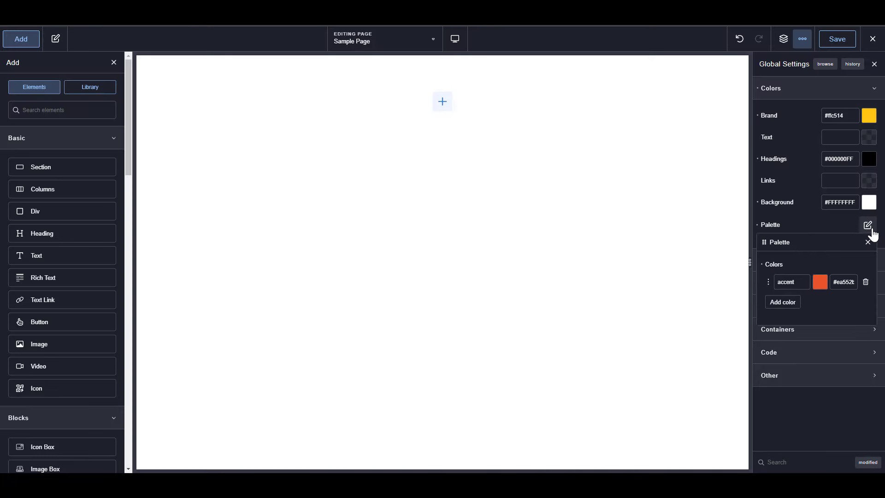
pyautogui.click(798, 304)
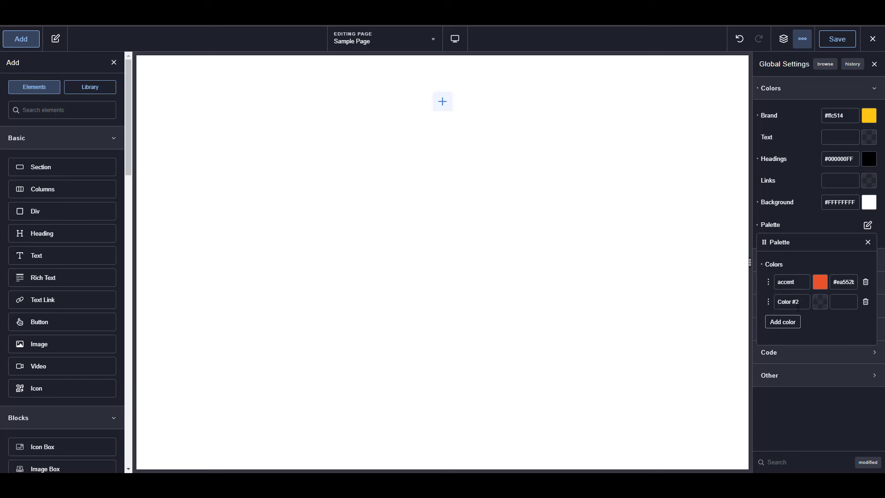
pyautogui.tripleClick(799, 303)
pyautogui.write('shade-dark')
pyautogui.click(824, 307)
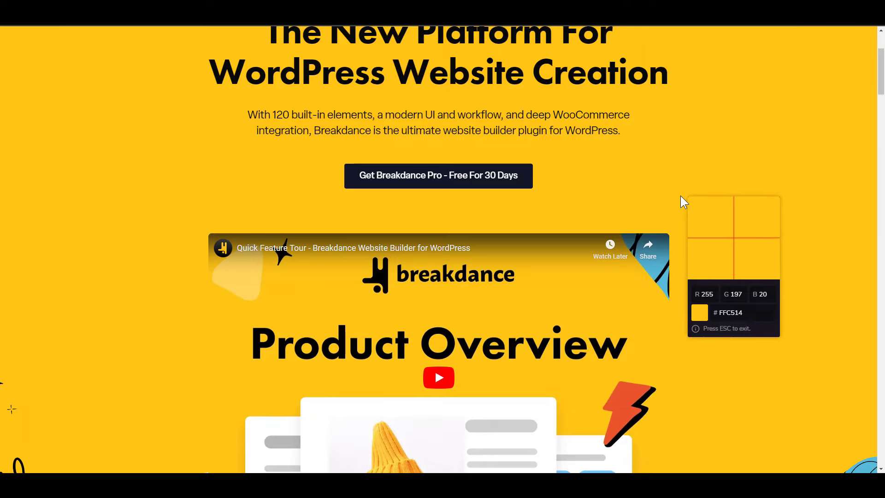
# Examine the section backgrounds down the Breakdance home page, checking the dark testimonial section's color with the eyedropper.
pyautogui.scroll(-10, 680, 196)
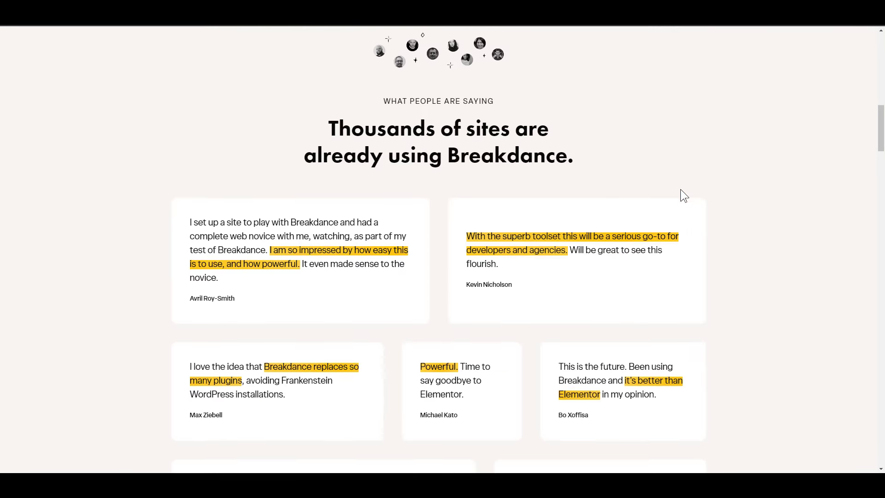
pyautogui.scroll(-14, 712, 176)
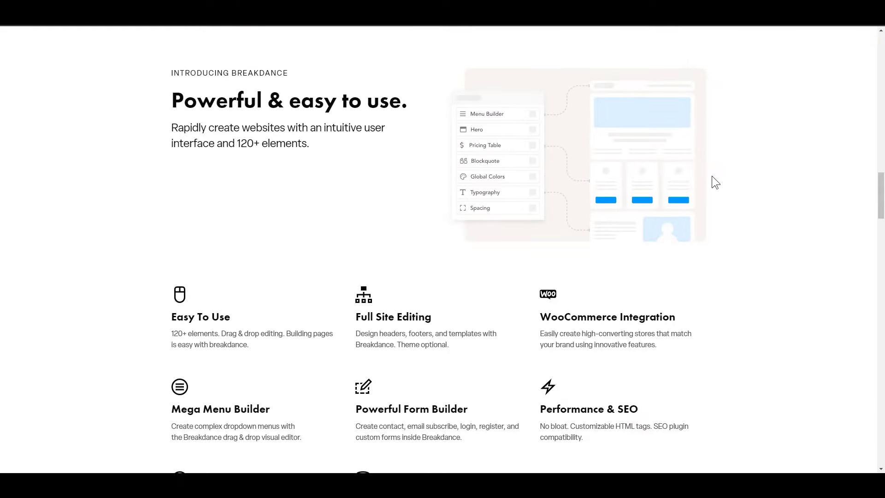
pyautogui.scroll(-15, 715, 182)
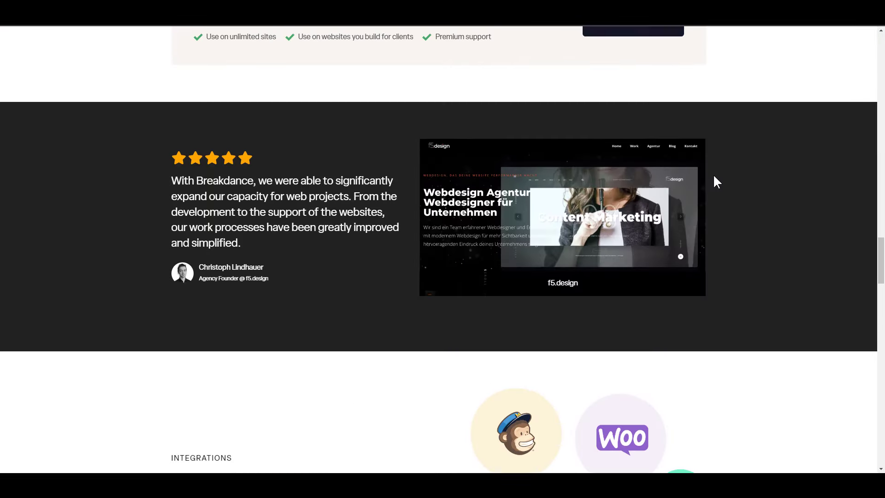
pyautogui.scroll(-6, 714, 182)
pyautogui.press('super+shift+c')
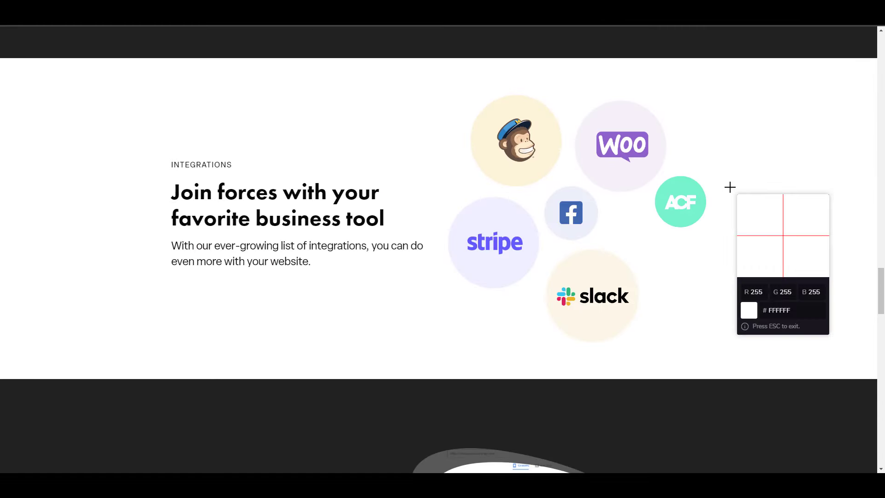
pyautogui.scroll(-5, 730, 187)
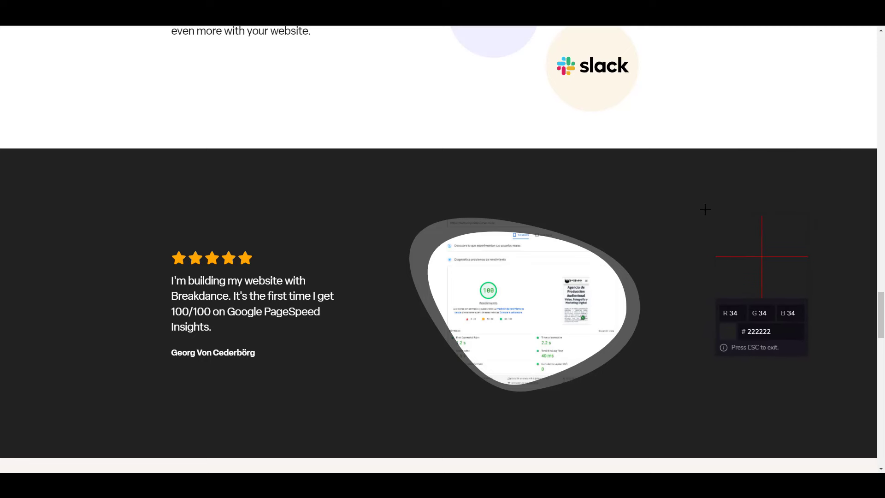
pyautogui.press('Escape')
pyautogui.scroll(-4, 719, 190)
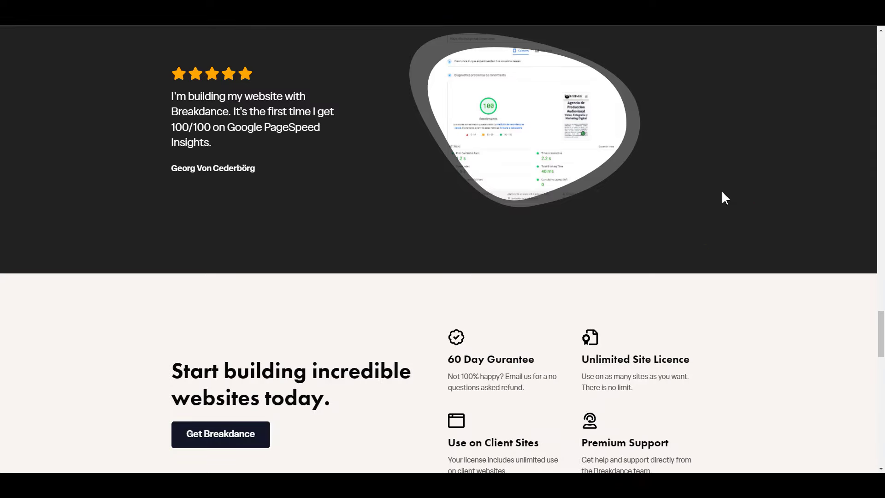
pyautogui.scroll(1, 712, 113)
pyautogui.scroll(2, 713, 138)
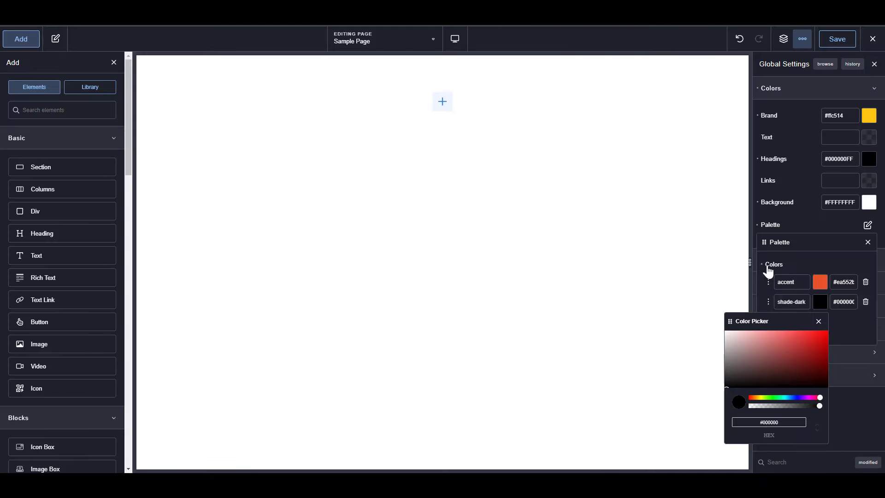
# Add a palette color named shade and set it to #222222, sampled from the home page's dark testimonial section.
pyautogui.click(819, 321)
pyautogui.click(787, 324)
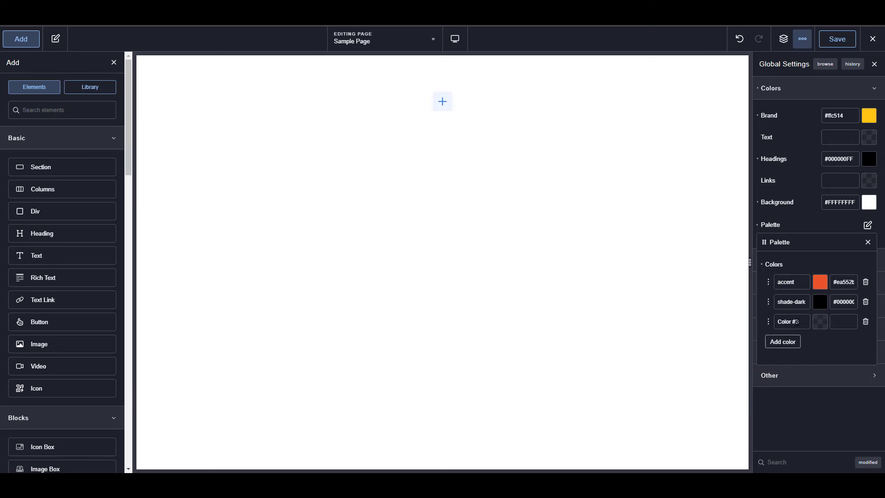
pyautogui.tripleClick(798, 321)
pyautogui.write('shade')
pyautogui.click(821, 323)
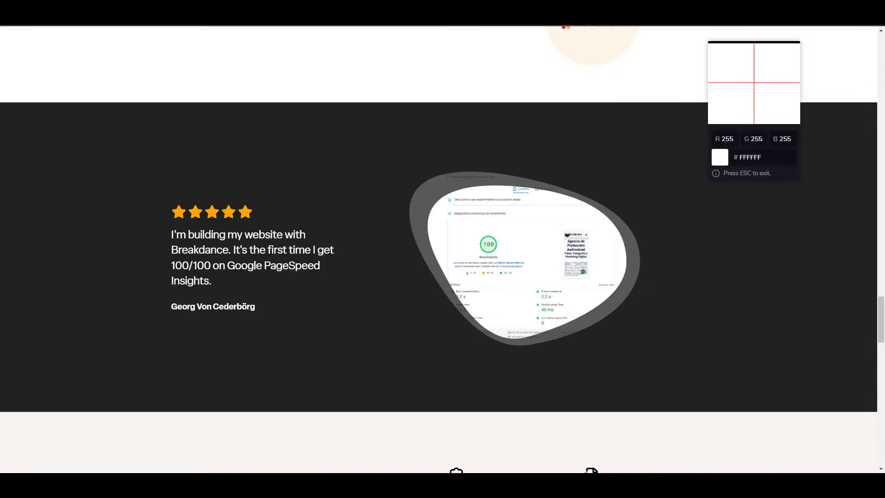
pyautogui.click(732, 197)
pyautogui.click(779, 212)
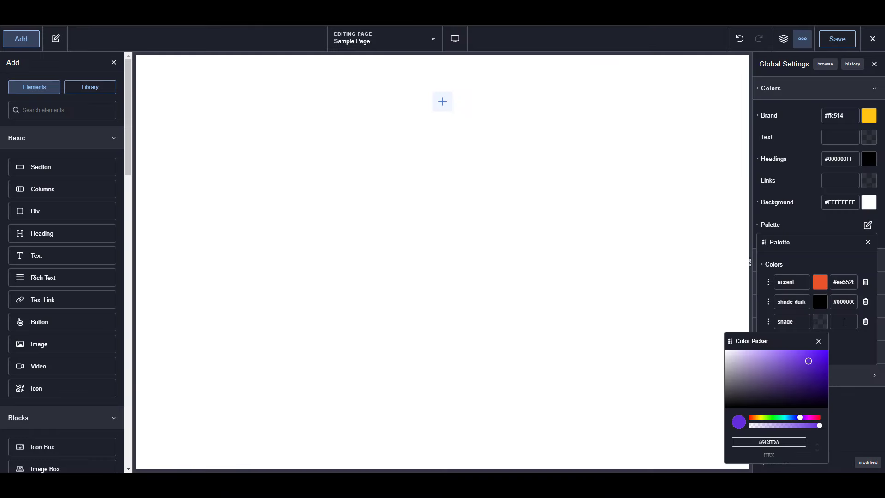
pyautogui.click(844, 322)
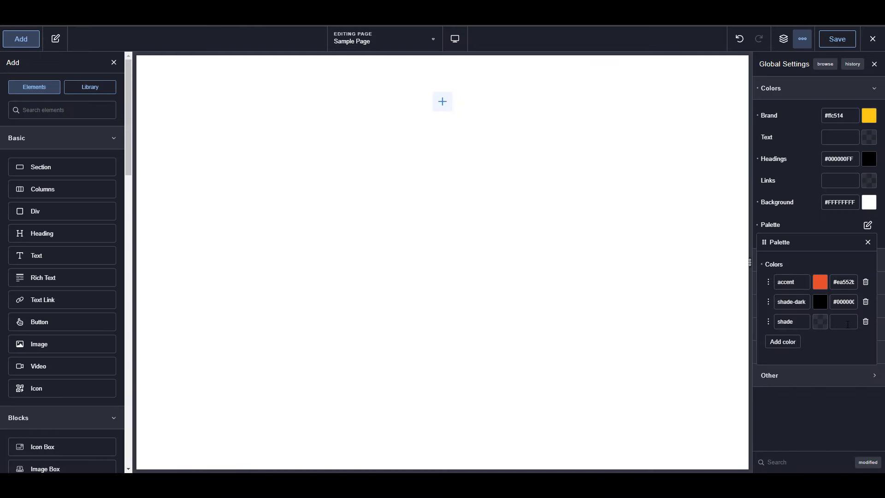
pyautogui.hotkey('ctrl', 'v')
# Add a fourth palette color and try to sample the gray icon tiles in the home page's Why People Love Breakdance section.
pyautogui.click(784, 343)
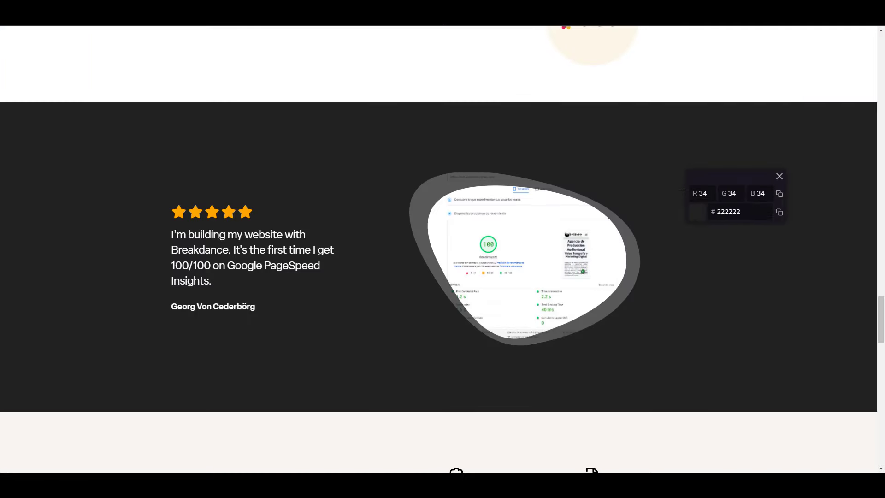
pyautogui.scroll(-12, 681, 198)
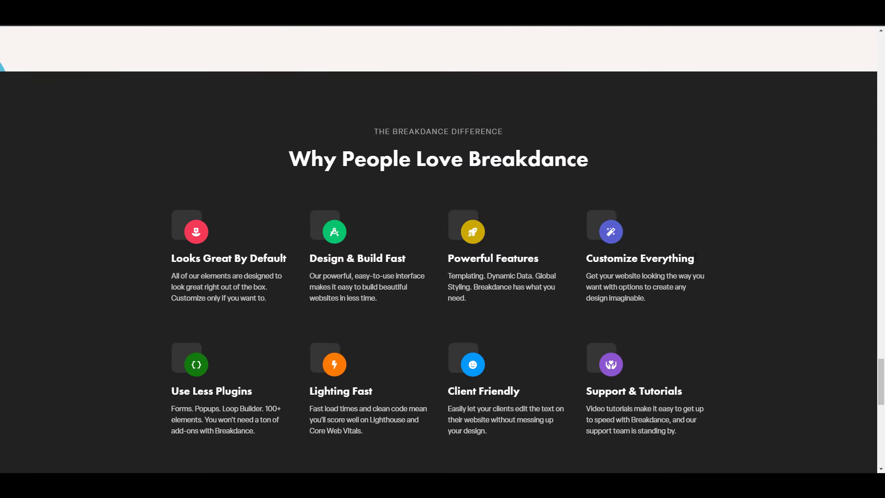
pyautogui.press('super+shift+c')
pyautogui.click(676, 225)
pyautogui.scroll(-3, 736, 211)
pyautogui.scroll(4, 734, 208)
pyautogui.scroll(-1, 732, 207)
pyautogui.press('super+shift+c')
pyautogui.click(591, 224)
pyautogui.scroll(-1, 589, 194)
pyautogui.press('super+shift+c')
pyautogui.click(590, 177)
# Copy #353535 from the tile behind the Support & Tutorials icon, assign it to the fourth palette color and name it shade-medium.
pyautogui.scroll(-1, 591, 177)
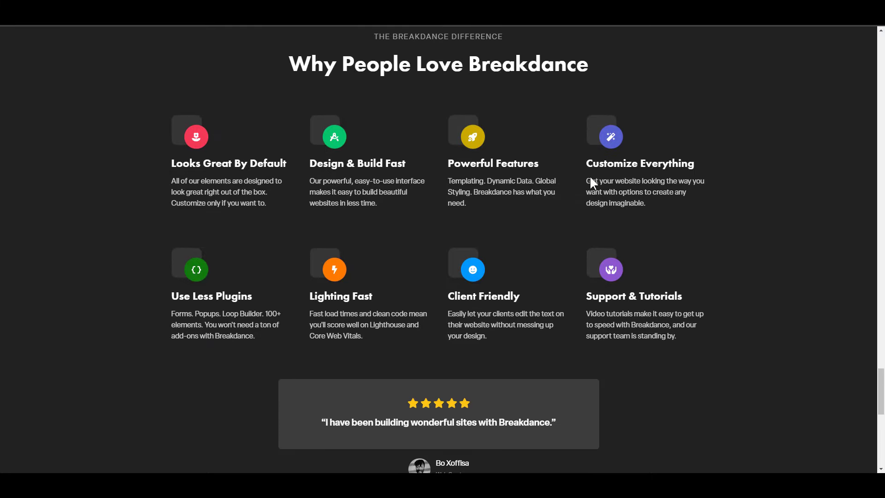
pyautogui.scroll(-1, 591, 178)
pyautogui.press('super+shift+c')
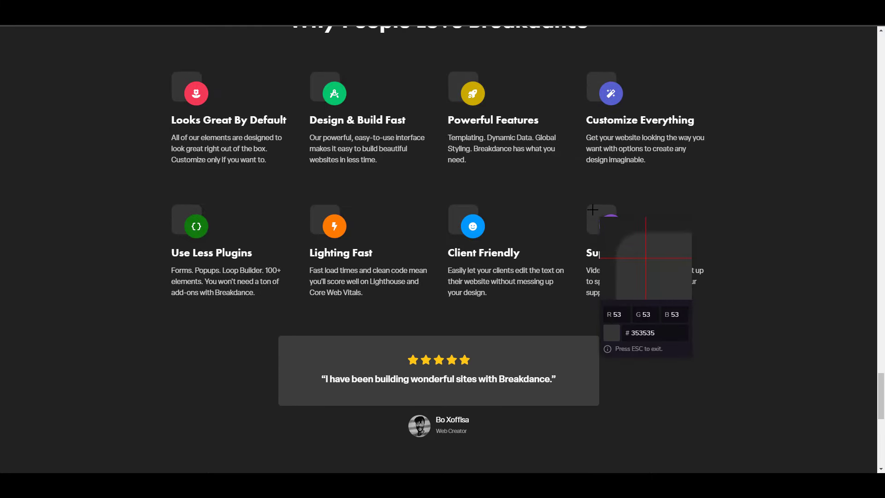
pyautogui.click(593, 210)
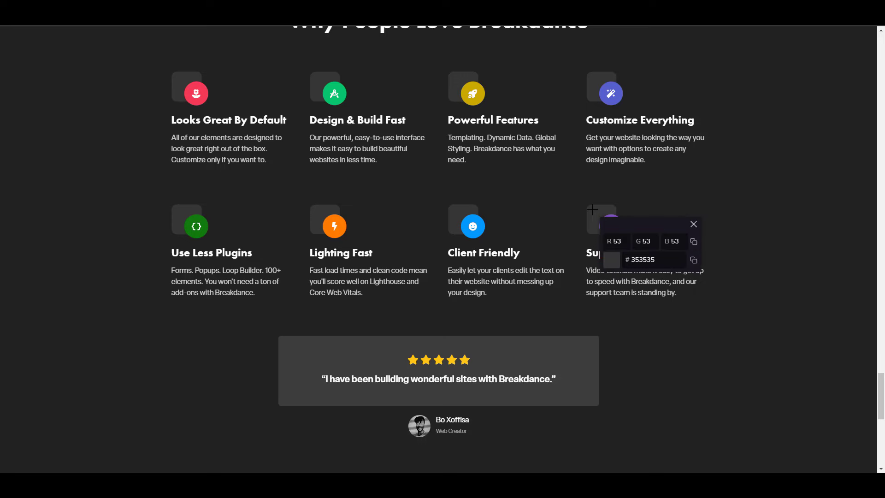
pyautogui.click(694, 261)
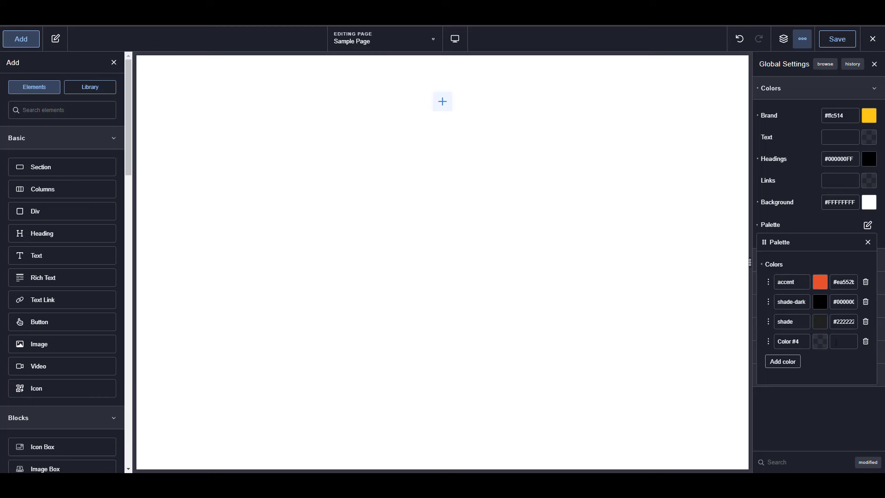
pyautogui.hotkey('ctrl', 'v')
pyautogui.tripleClick(791, 341)
pyautogui.write('shade-mediu')
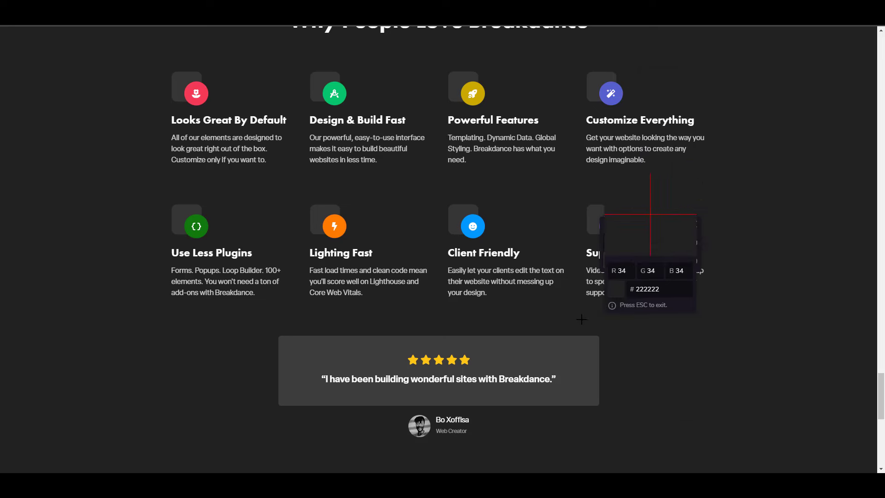
# Sample the color of the five-star testimonial card below the home page's icon grid with the eyedropper, and return to the builder.
pyautogui.scroll(-2, 671, 347)
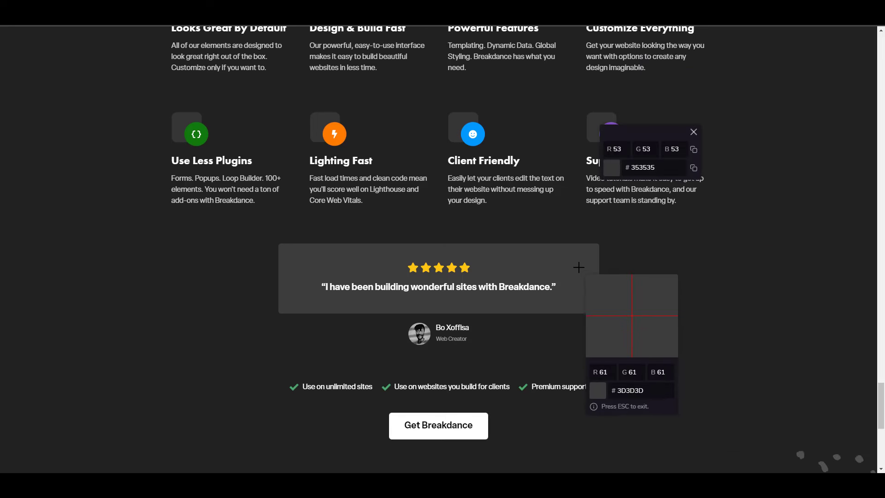
pyautogui.press('Escape')
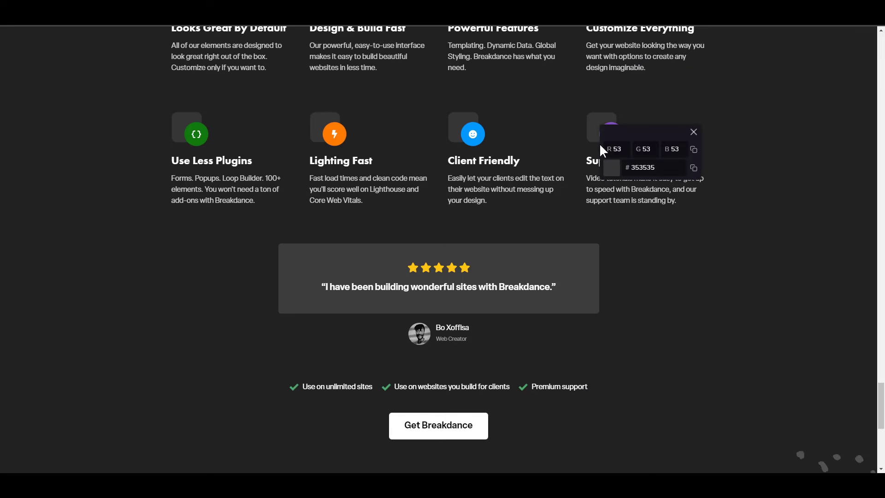
pyautogui.press('super+shift+c')
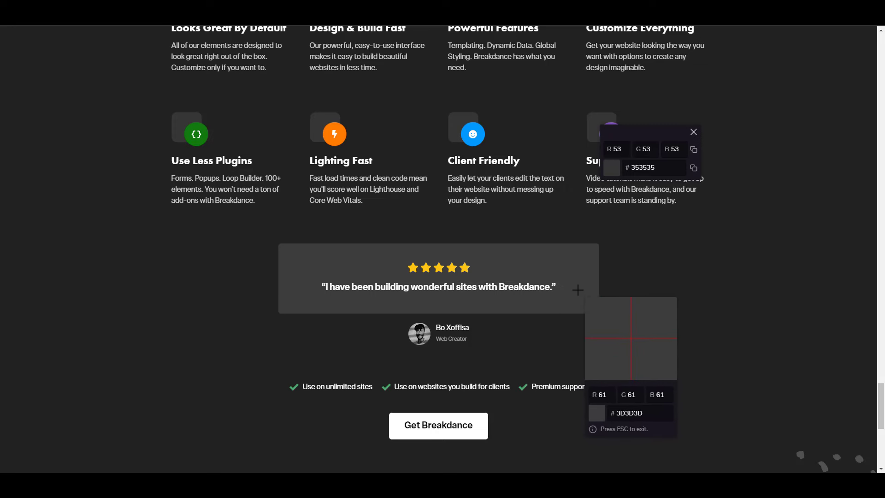
pyautogui.press('Escape')
pyautogui.scroll(-2, 569, 275)
pyautogui.scroll(1, 596, 339)
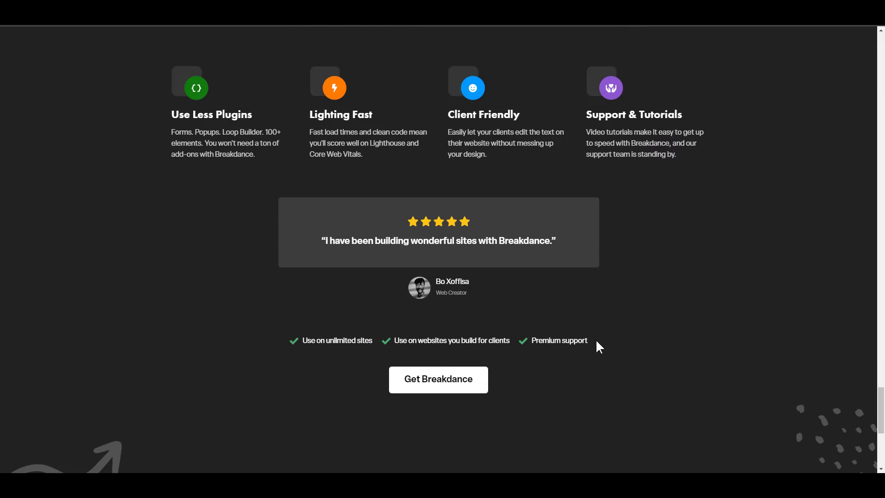
pyautogui.hotkey('alt', 'c')
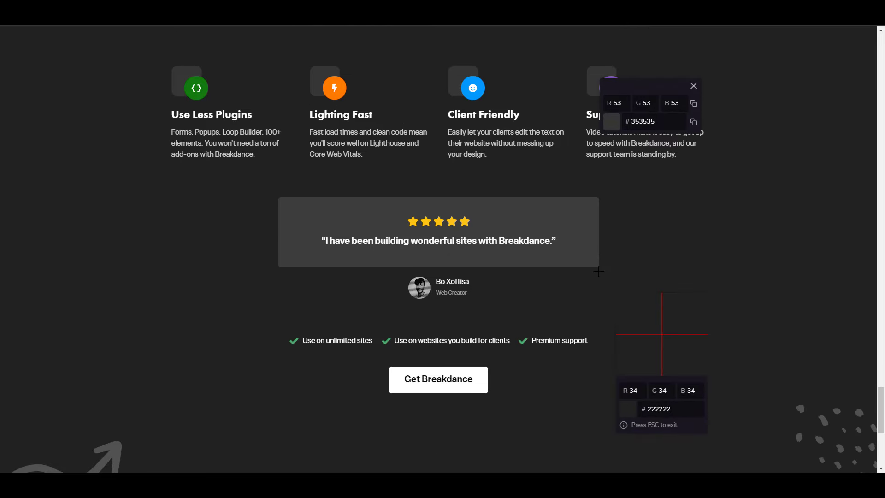
pyautogui.click(577, 222)
pyautogui.press('Escape')
pyautogui.click(600, 10)
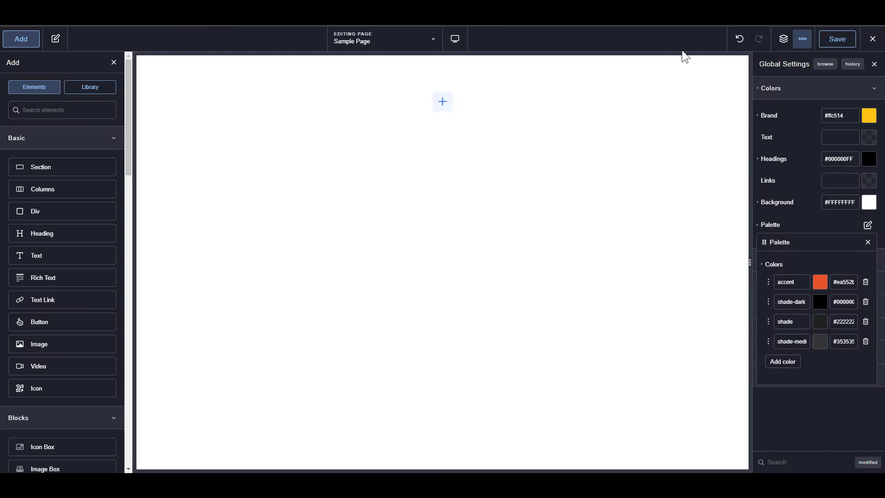
# Add a fifth palette color named shade-light and set it to #353535.
pyautogui.click(794, 368)
pyautogui.click(790, 359)
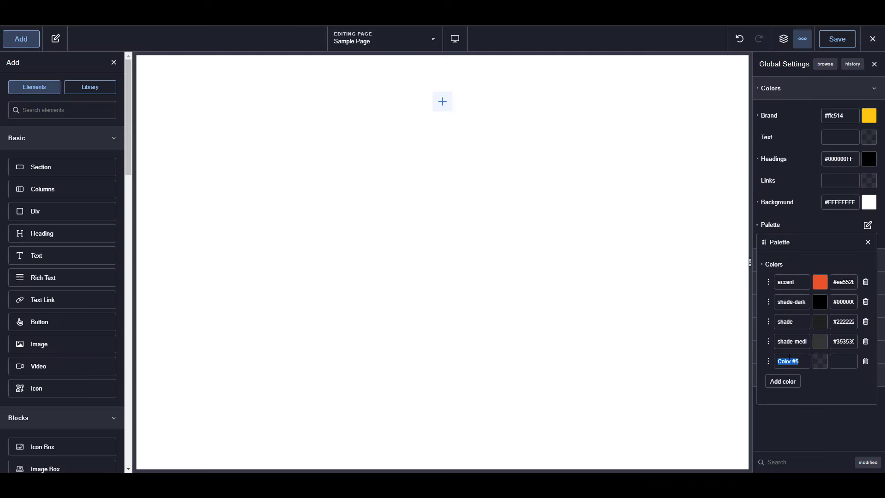
pyautogui.write('shade-light')
pyautogui.hotkey('ctrl', 'v')
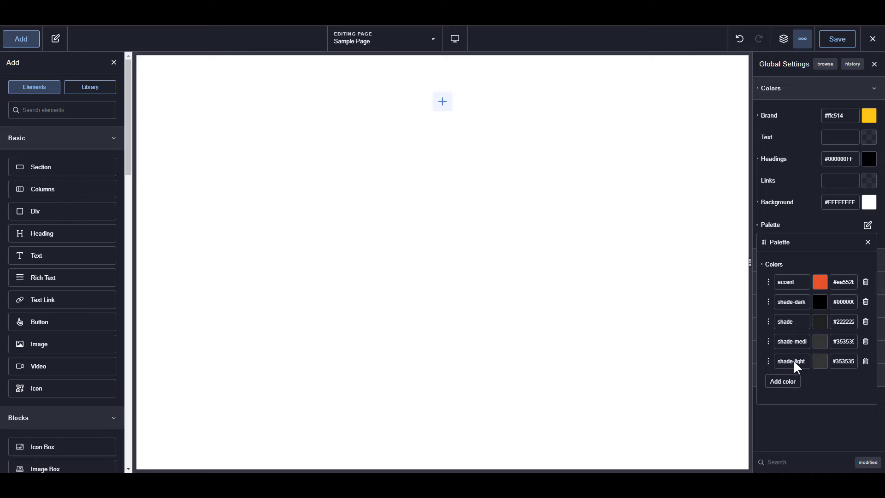
# Copy #A0A0A0 from the gray description under Client Friendly and add it as a sixth palette color with a name starting shade-ultra.
pyautogui.click(631, 10)
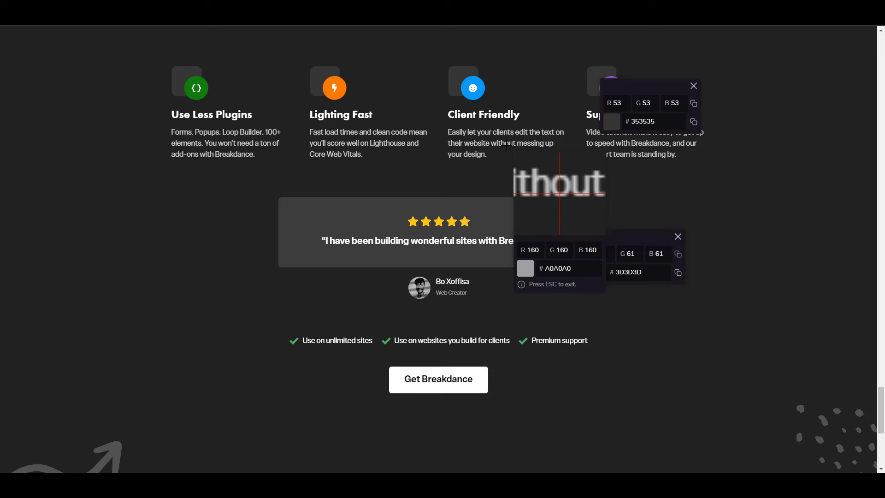
pyautogui.click(507, 145)
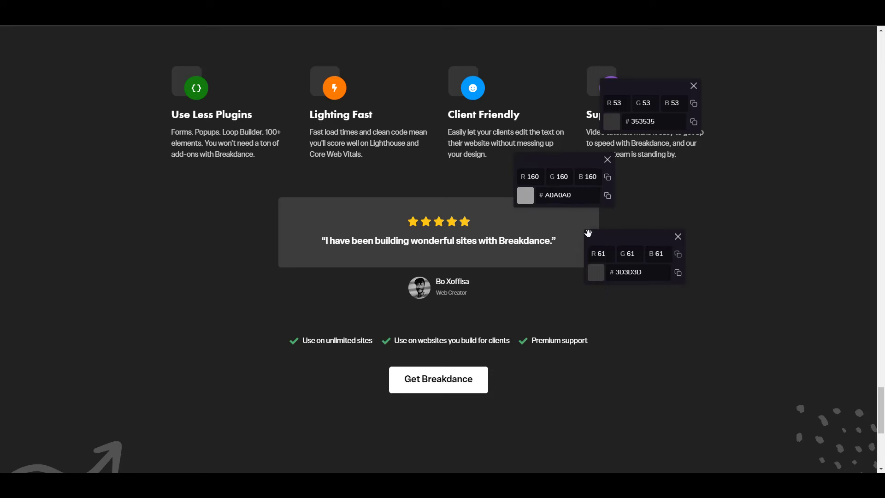
pyautogui.click(608, 196)
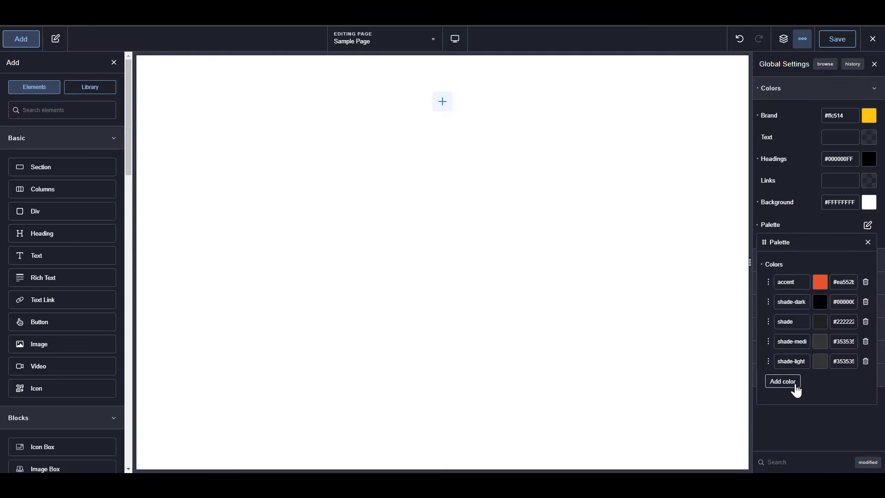
pyautogui.click(797, 401)
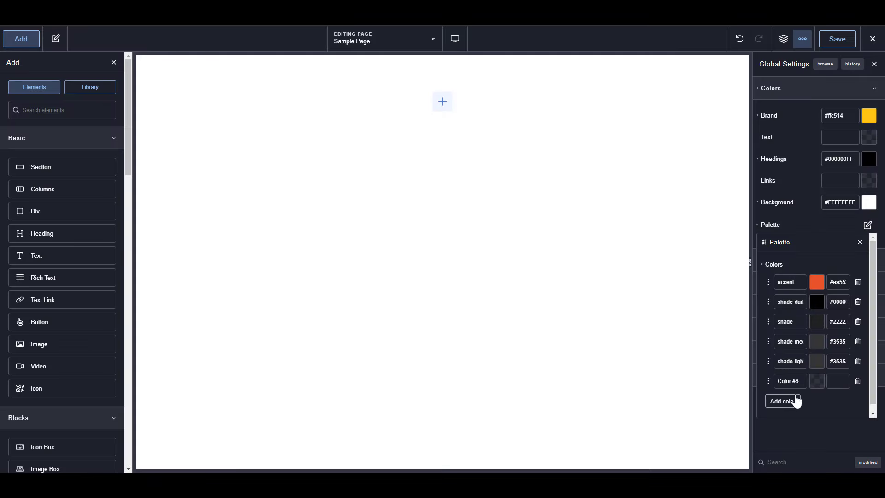
pyautogui.tripleClick(798, 382)
pyautogui.write('sha')
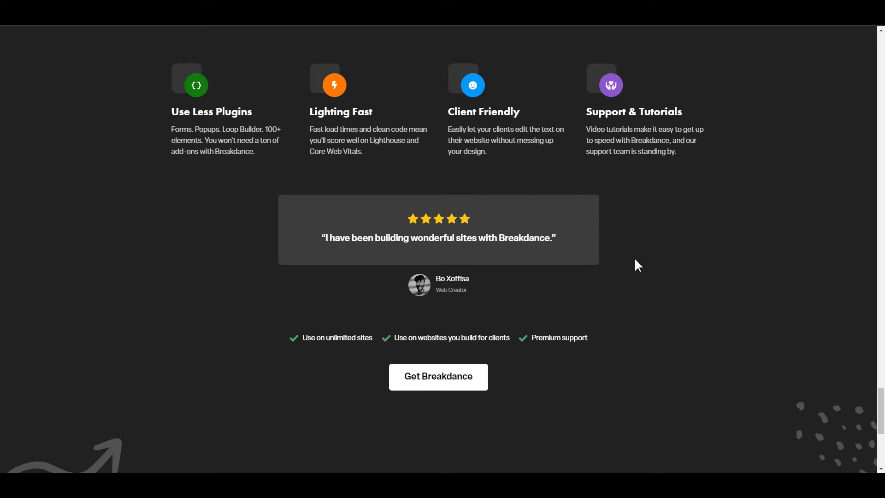
# Check the home page footer's background with the eyedropper and look over the Why People Love Breakdance section for further colors.
pyautogui.scroll(-6, 635, 266)
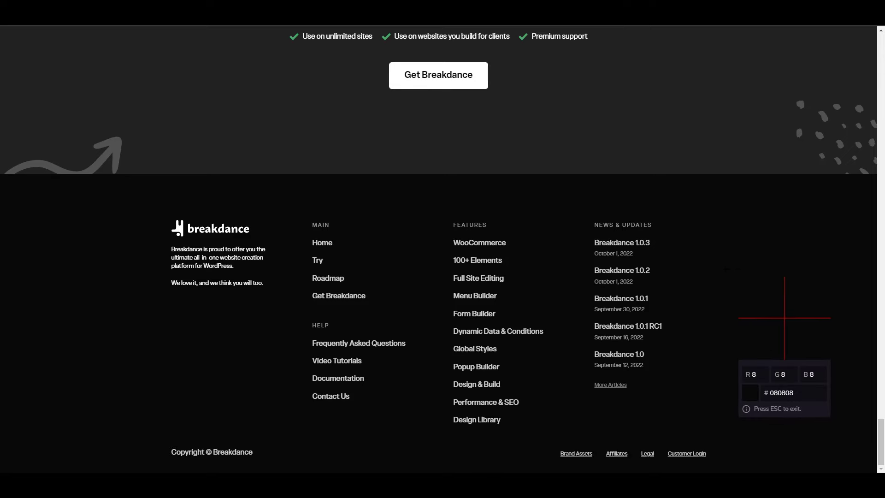
pyautogui.click(780, 317)
pyautogui.scroll(9, 726, 267)
pyautogui.scroll(-1, 729, 276)
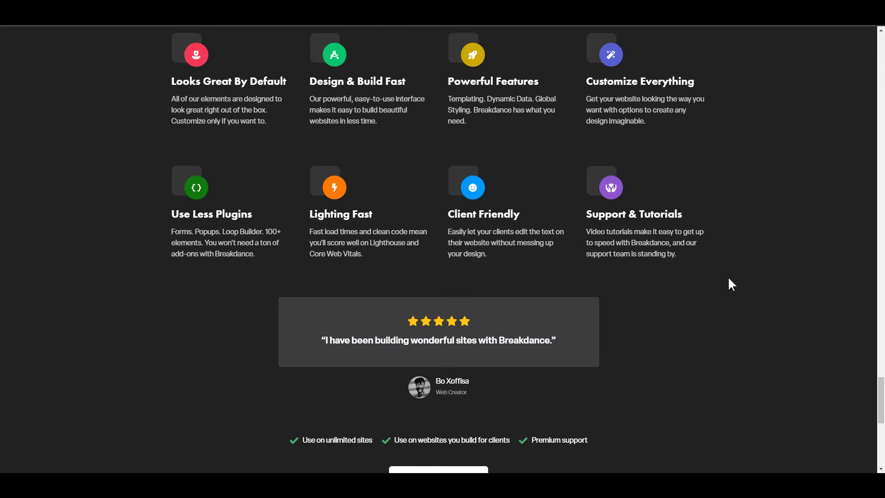
pyautogui.scroll(-2, 729, 284)
pyautogui.scroll(2, 717, 291)
pyautogui.scroll(3, 717, 290)
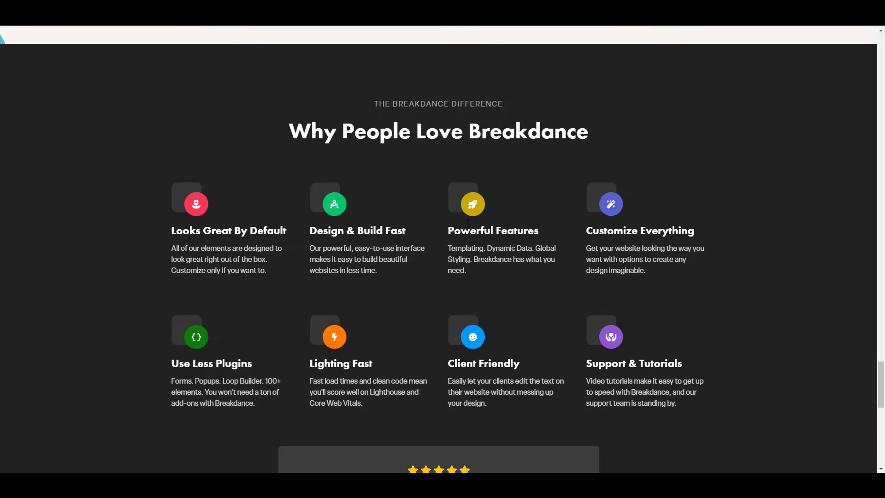
pyautogui.press('super+shift+c')
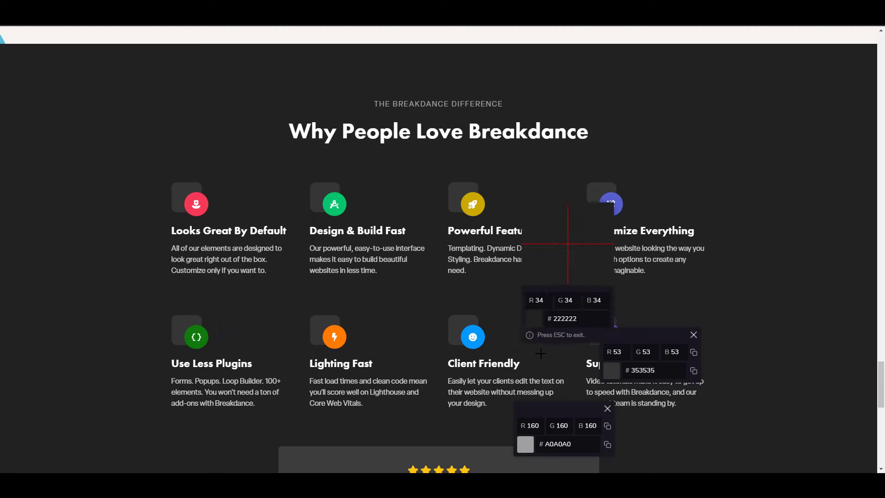
pyautogui.press('Escape')
# Examine the testimonial, call-to-action and feature sections further up the home page for colors missing from the palette.
pyautogui.scroll(6, 718, 332)
pyautogui.scroll(19, 737, 323)
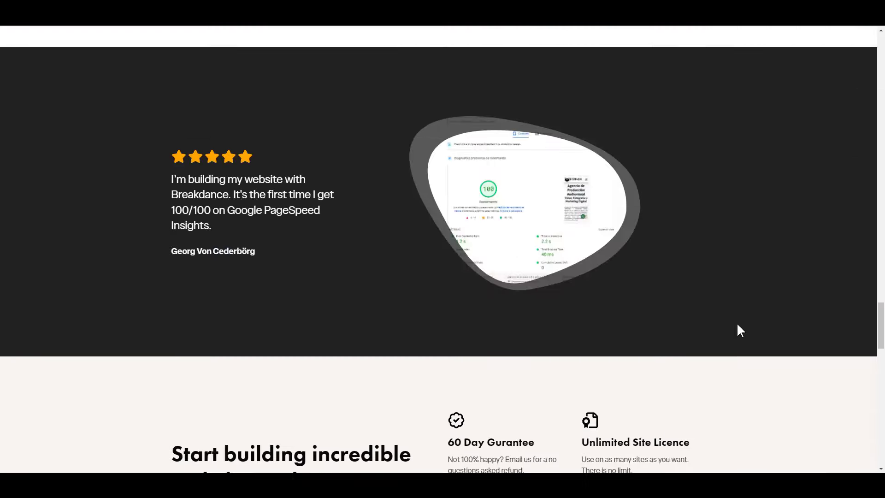
pyautogui.scroll(-5, 737, 323)
pyautogui.scroll(15, 737, 323)
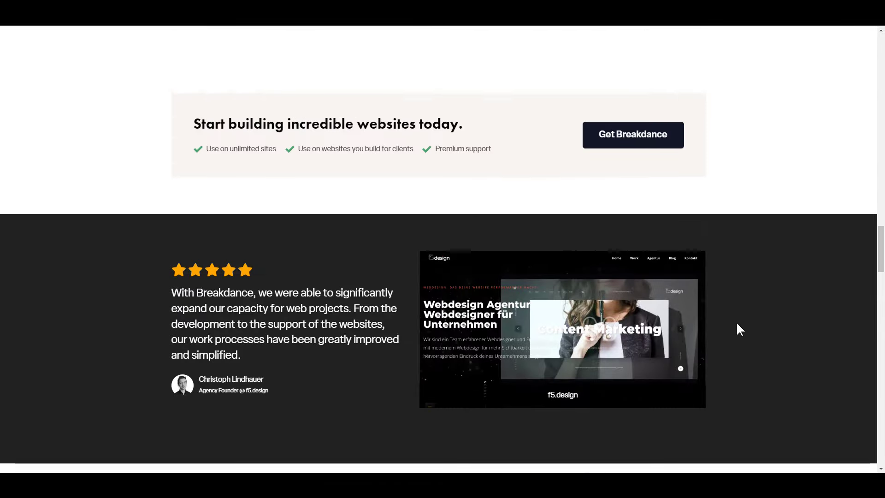
pyautogui.scroll(-4, 735, 322)
pyautogui.scroll(7, 735, 322)
pyautogui.scroll(12, 735, 322)
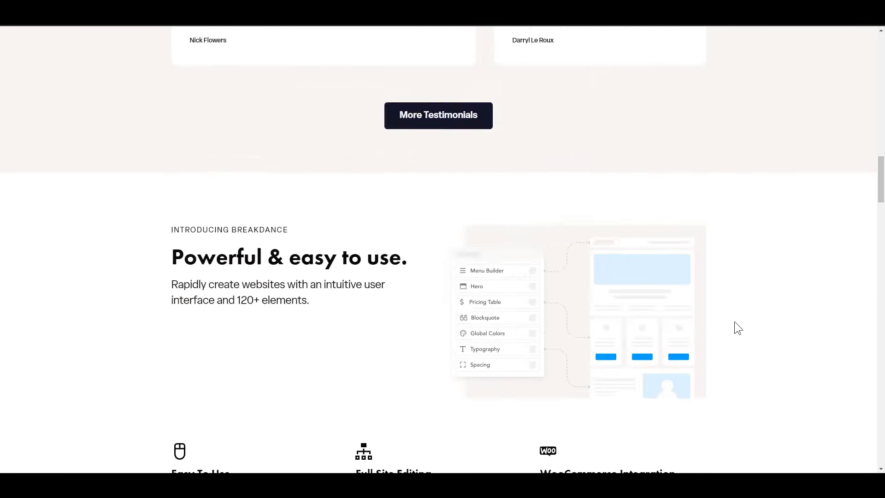
pyautogui.scroll(-20, 735, 322)
pyautogui.scroll(-20, 735, 322)
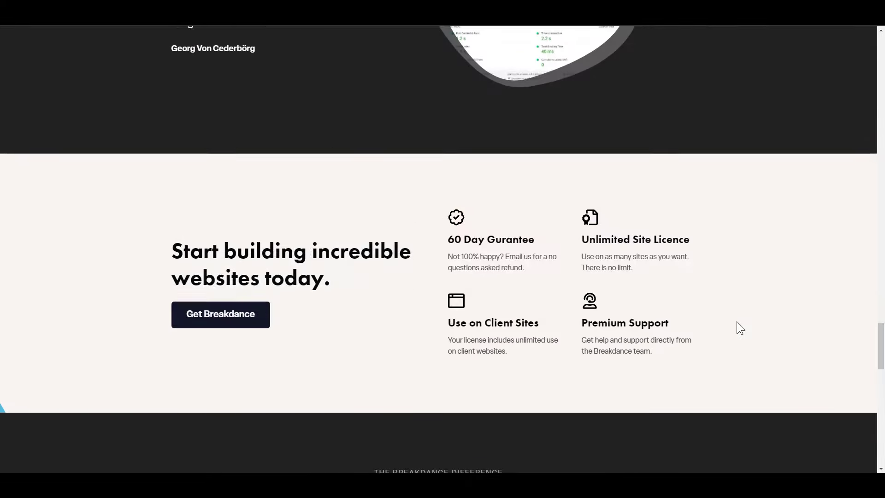
# Copy #F53B57 from the Looks Great By Default icon and add it as a seventh palette color named icon-color-1.
pyautogui.press('super+shift+c')
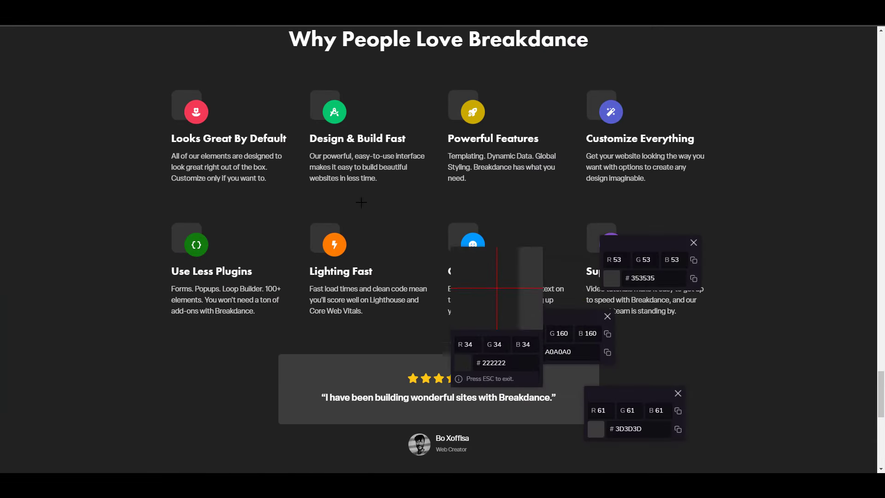
pyautogui.click(207, 113)
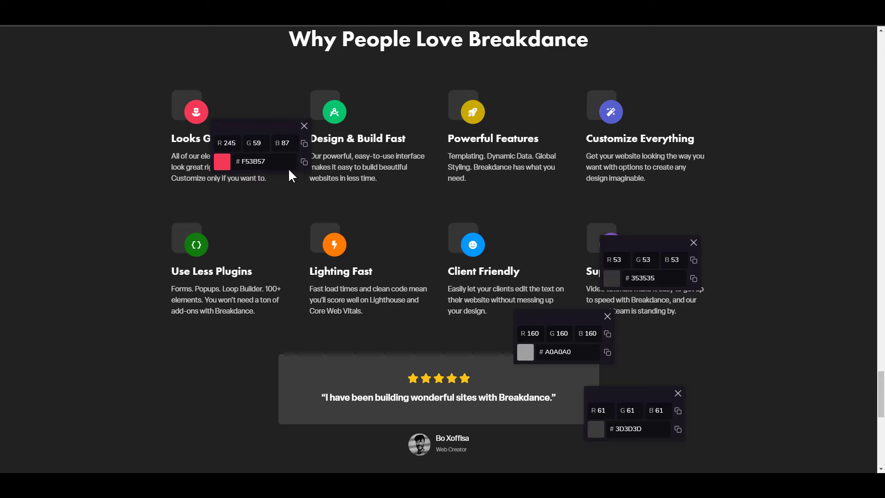
pyautogui.click(306, 161)
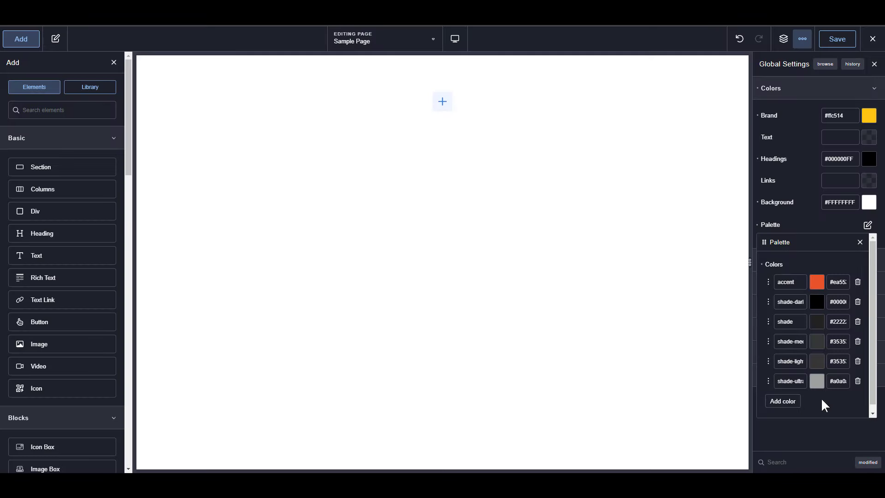
pyautogui.click(796, 402)
pyautogui.tripleClick(797, 402)
pyautogui.write('icon-color-1')
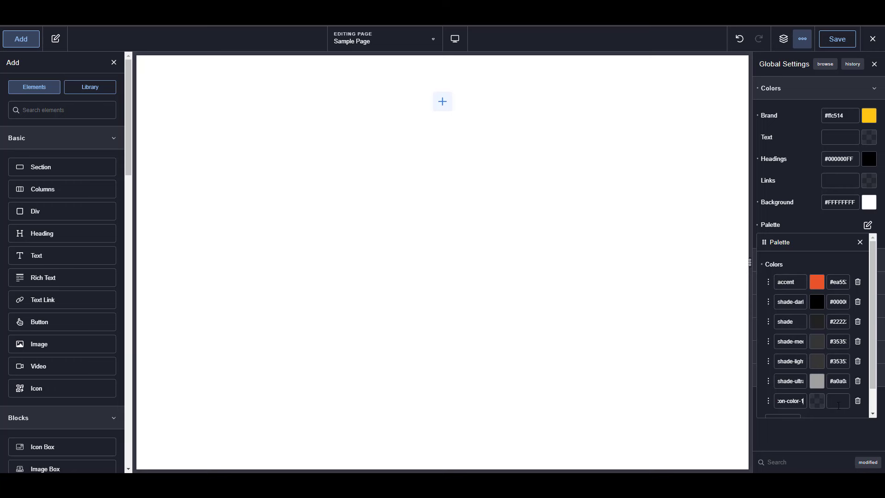
pyautogui.hotkey('ctrl', 'v')
pyautogui.scroll(-1, 819, 386)
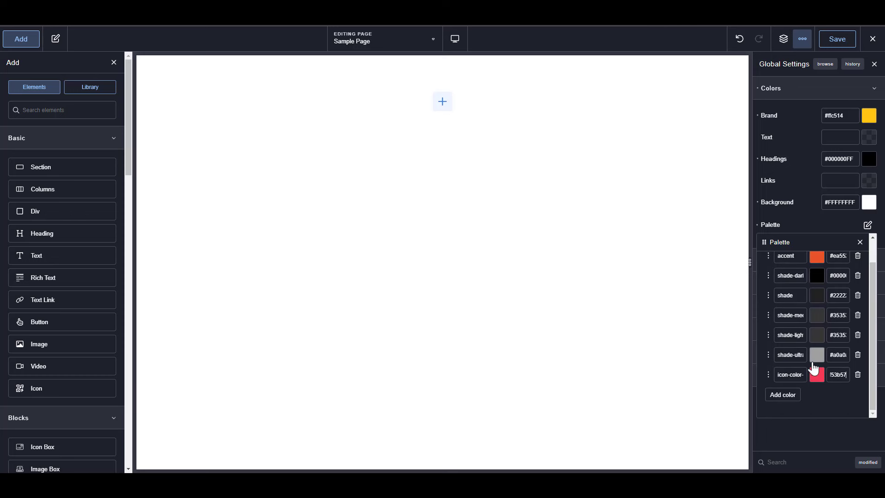
pyautogui.scroll(1, 816, 374)
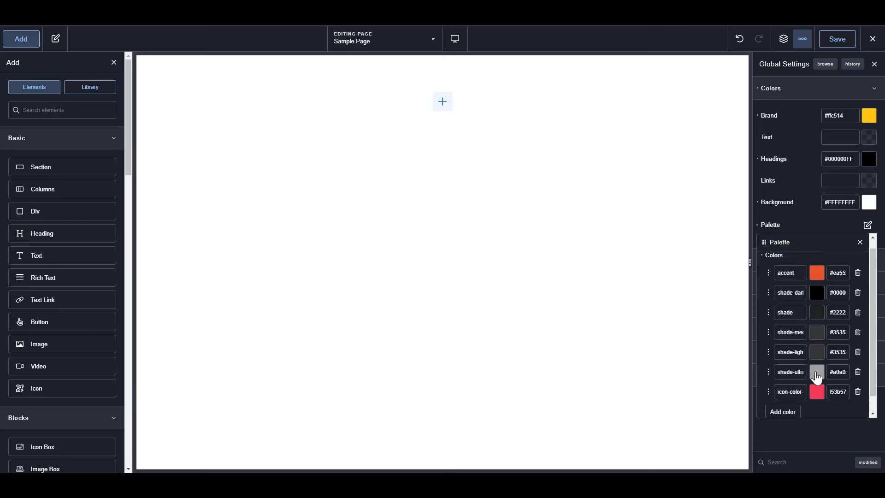
pyautogui.scroll(1, 817, 377)
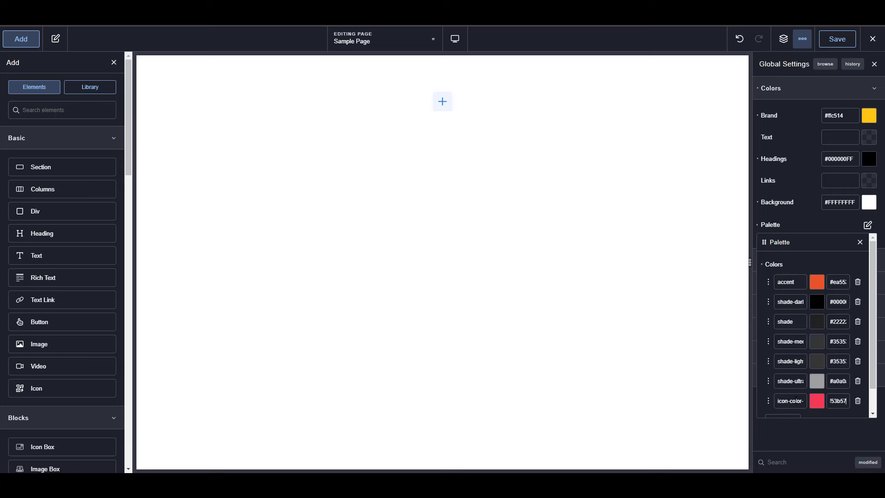
# Rename the icon-color-1 palette color as icon-green.
pyautogui.moveTo(805, 401); pyautogui.dragTo(786, 402)
pyautogui.write('green')
pyautogui.scroll(-1, 816, 382)
pyautogui.scroll(1, 817, 382)
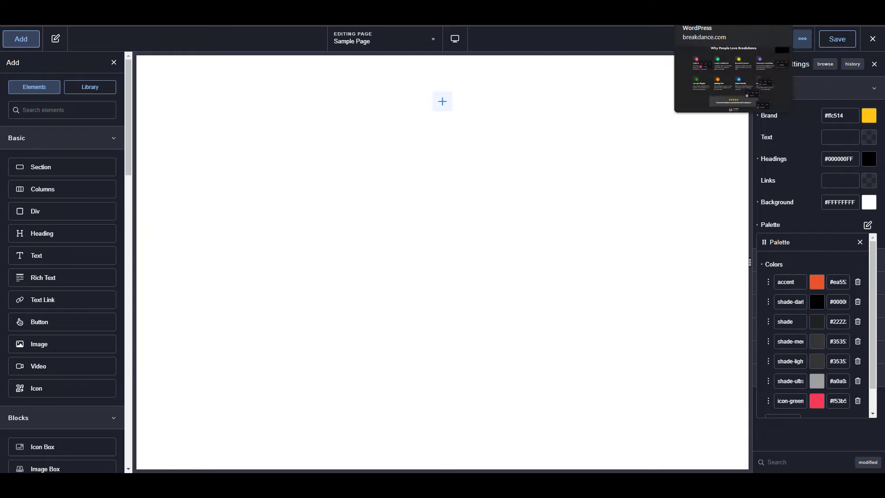
# Try to sample the Get Breakdance button's color in the Start building incredible websites section of the home page with the eyedropper.
pyautogui.click(690, 10)
pyautogui.scroll(8, 632, 245)
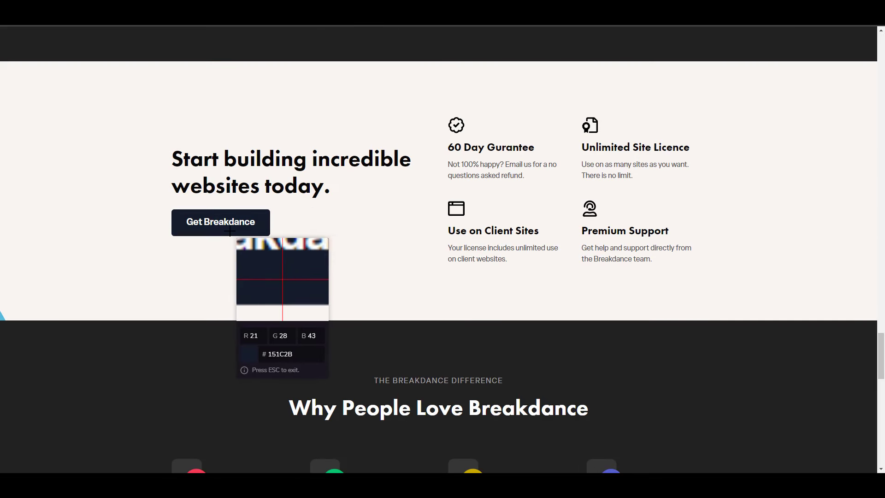
pyautogui.click(256, 228)
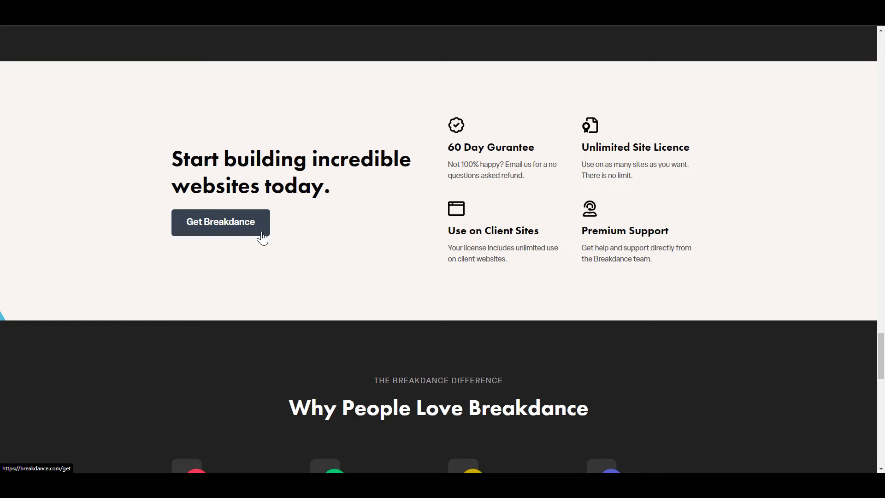
# Inspect the Get Breakdance button in the Start building incredible websites section and force its hover state.
pyautogui.rightClick(262, 237)
pyautogui.click(297, 349)
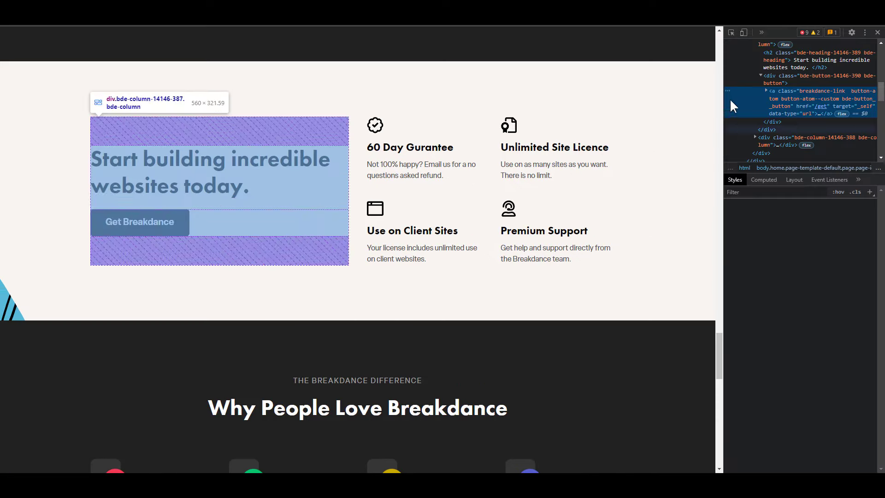
pyautogui.click(816, 194)
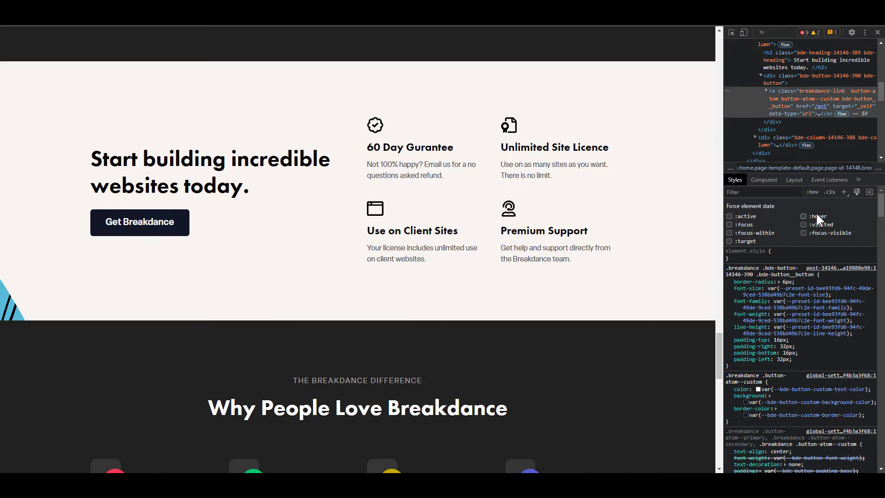
pyautogui.click(816, 215)
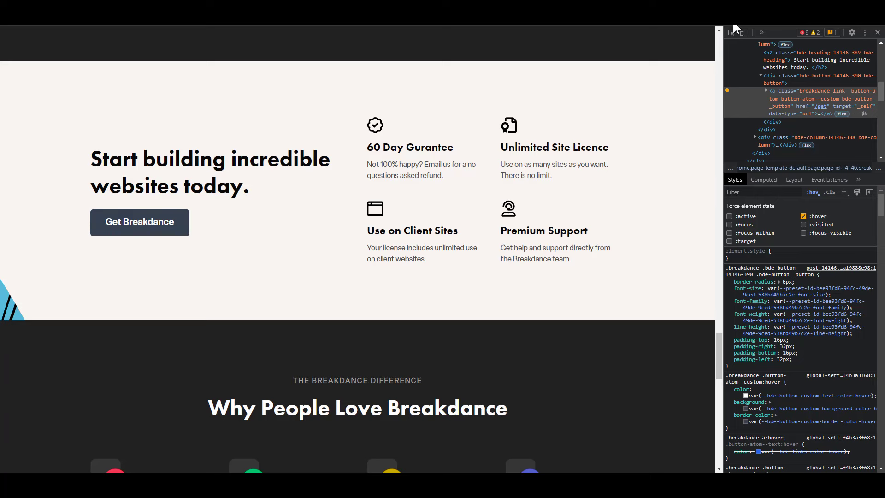
# Sample the Get Breakdance button's hover color with the eyedropper, copy #374151 and close the inspector.
pyautogui.click(761, 24)
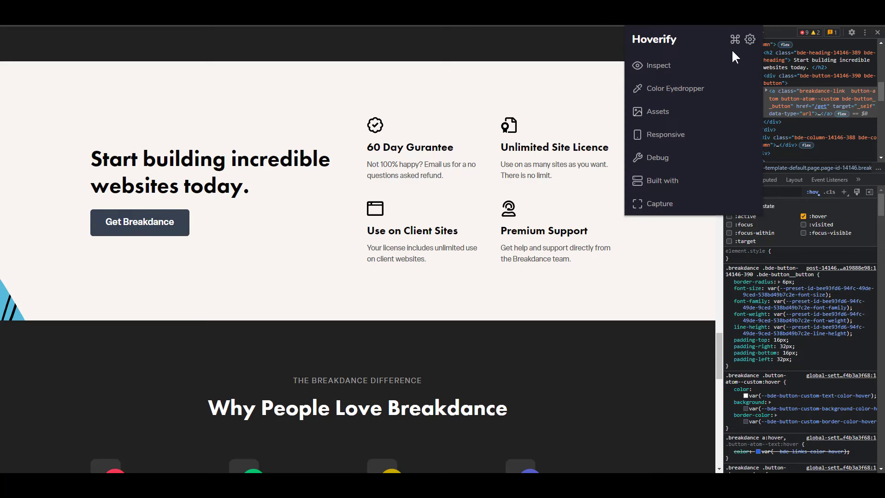
pyautogui.click(674, 86)
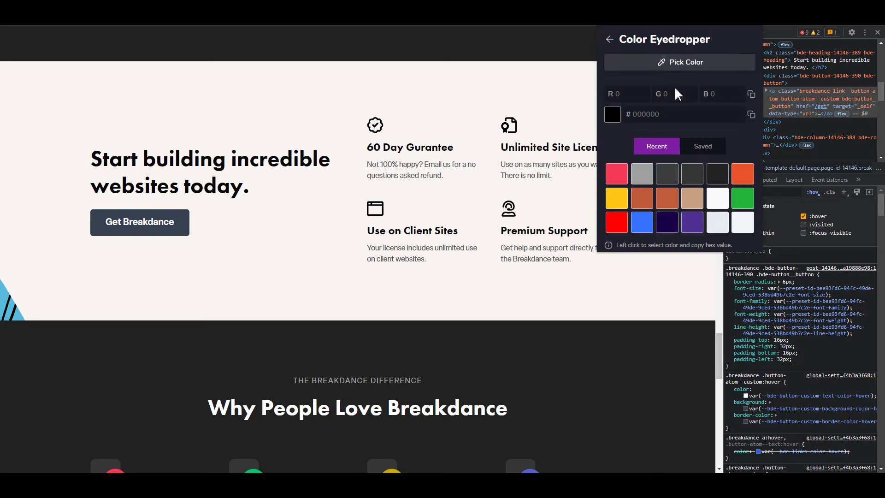
pyautogui.click(180, 222)
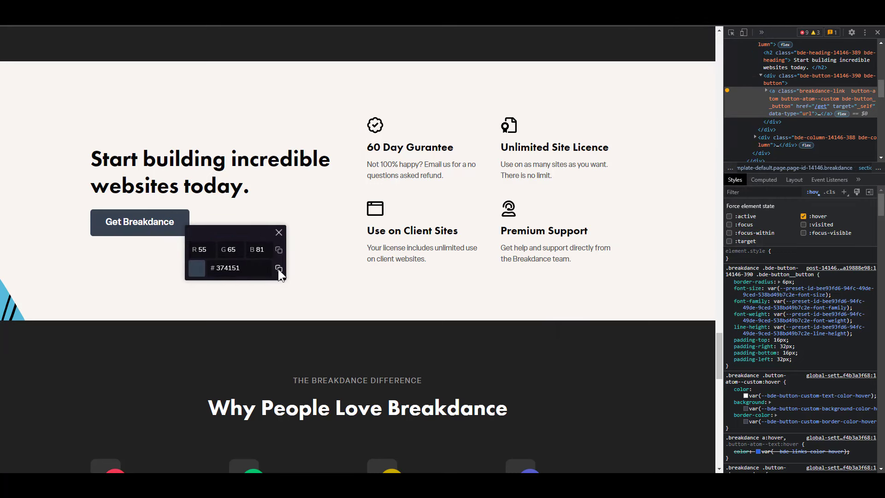
pyautogui.click(278, 269)
pyautogui.click(878, 32)
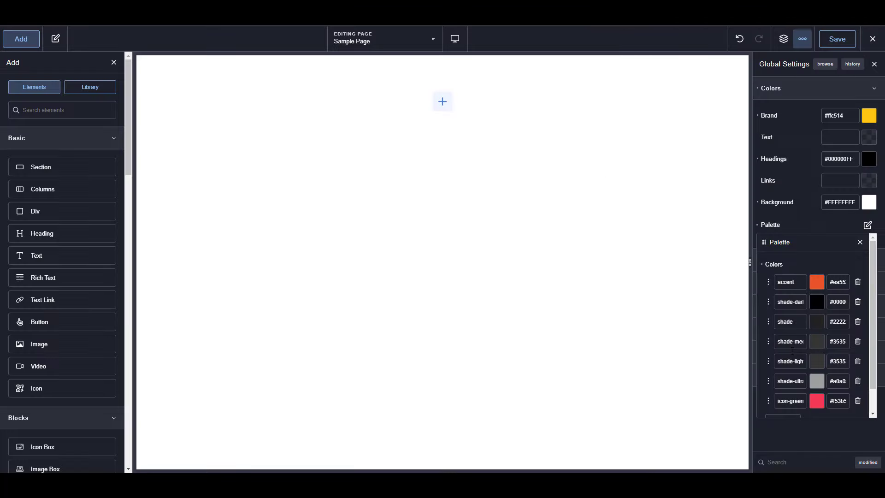
# Add an eighth palette color named shade-hover with the copied value #374151 and save the global settings.
pyautogui.scroll(-1, 802, 401)
pyautogui.click(793, 398)
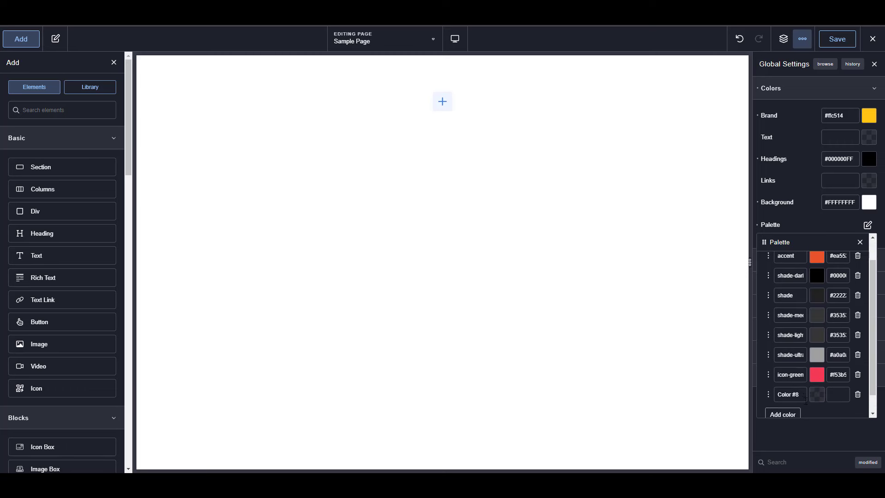
pyautogui.click(803, 396)
pyautogui.write('shad')
pyautogui.write('e-hover')
pyautogui.click(838, 395)
pyautogui.hotkey('ctrl', 'v')
pyautogui.click(822, 223)
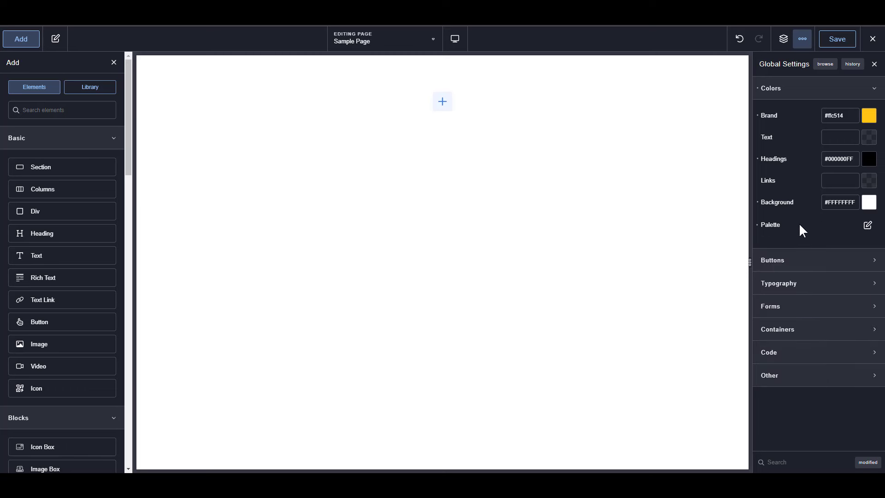
pyautogui.click(838, 38)
# Add a section to the Sample Page and place a div inside it.
pyautogui.click(17, 40)
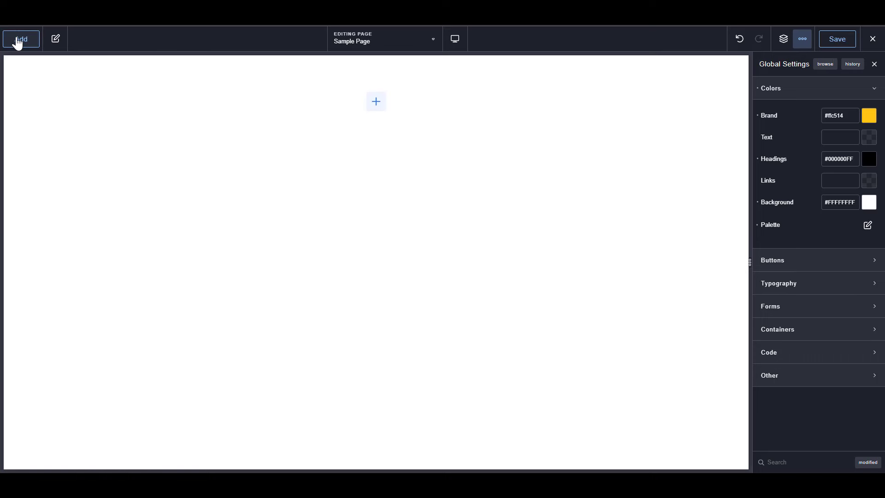
pyautogui.click(17, 40)
pyautogui.click(63, 168)
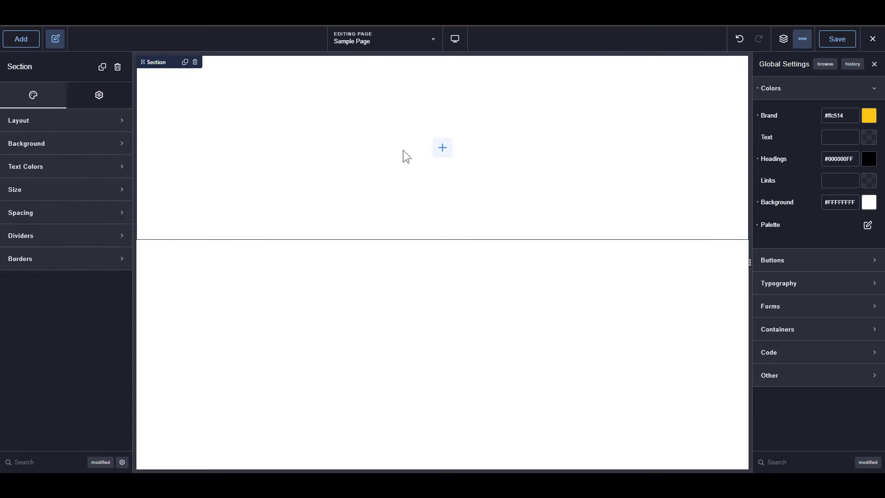
pyautogui.click(438, 152)
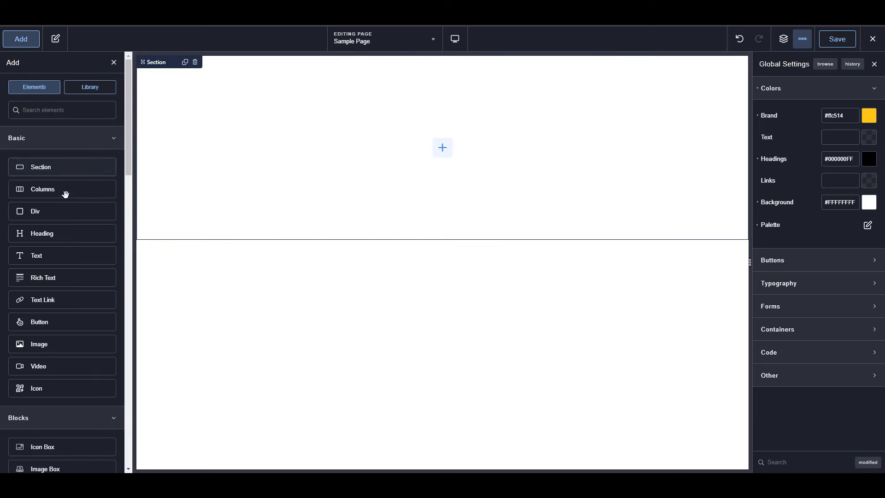
pyautogui.click(60, 208)
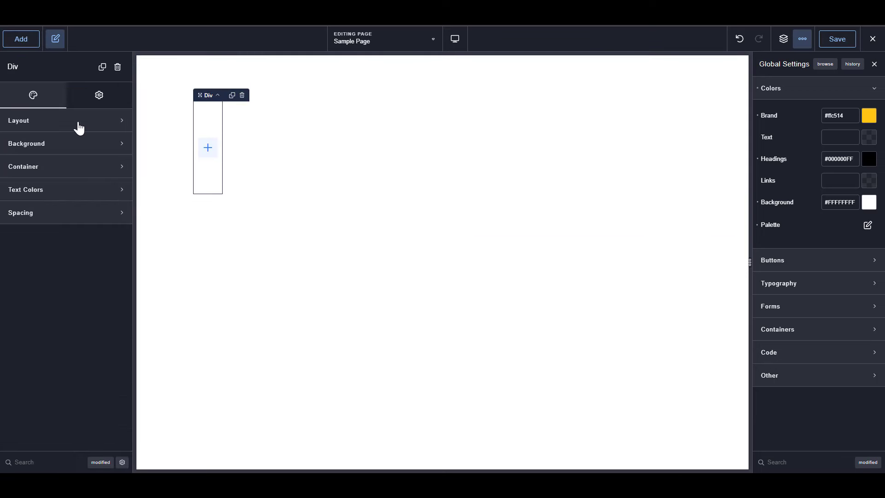
# Set the div's container width to 100%.
pyautogui.click(76, 167)
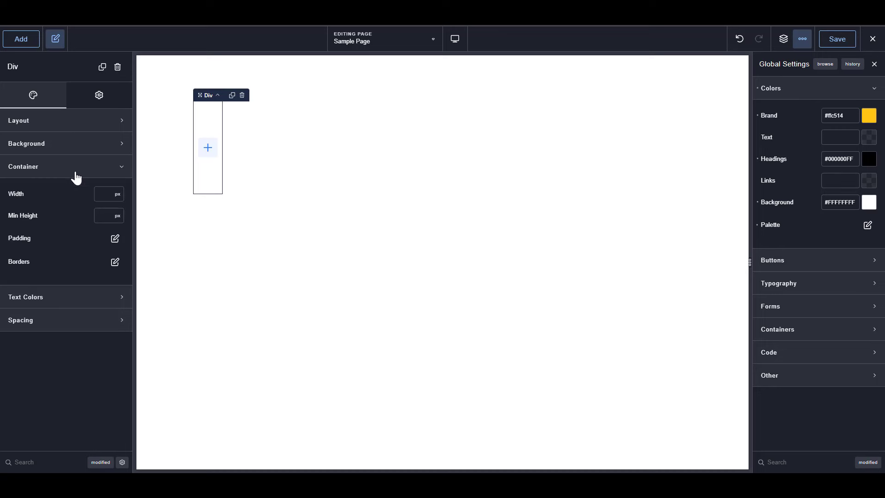
pyautogui.write('100')
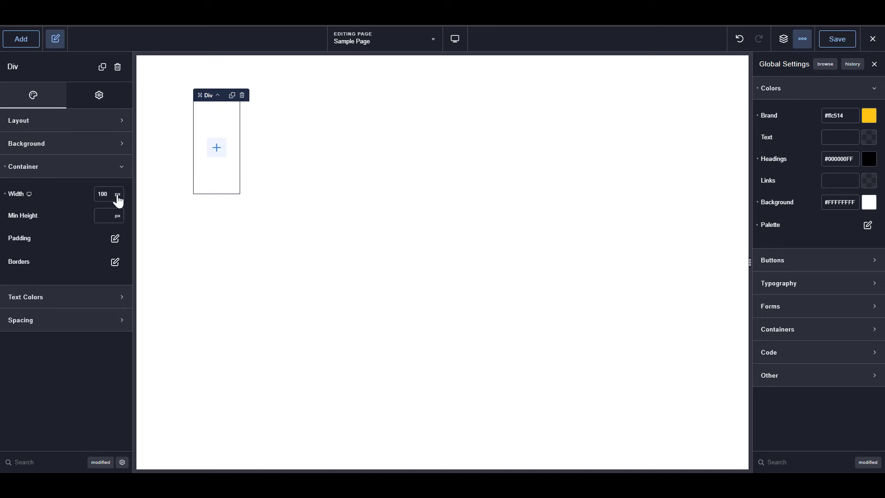
pyautogui.click(118, 194)
pyautogui.click(121, 233)
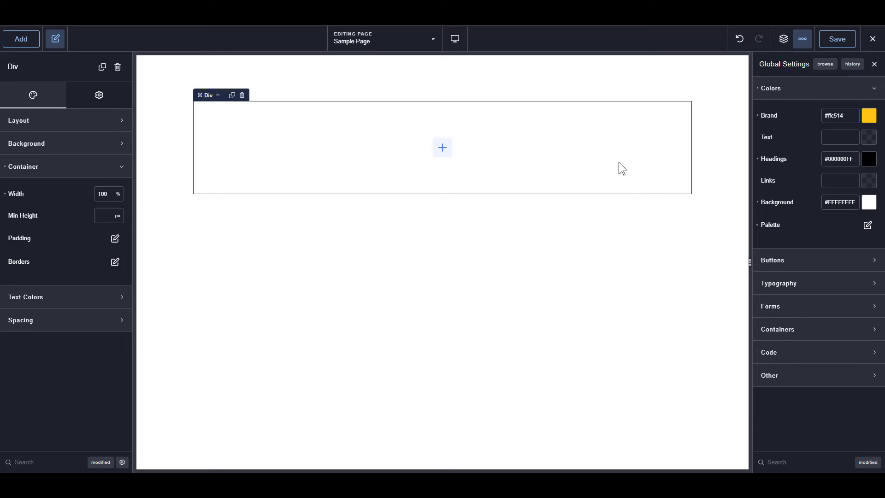
pyautogui.click(582, 225)
pyautogui.click(569, 160)
# Give the div the #A0A0A0 palette shade as background color and lower its opacity to #A0A0A07A.
pyautogui.click(73, 167)
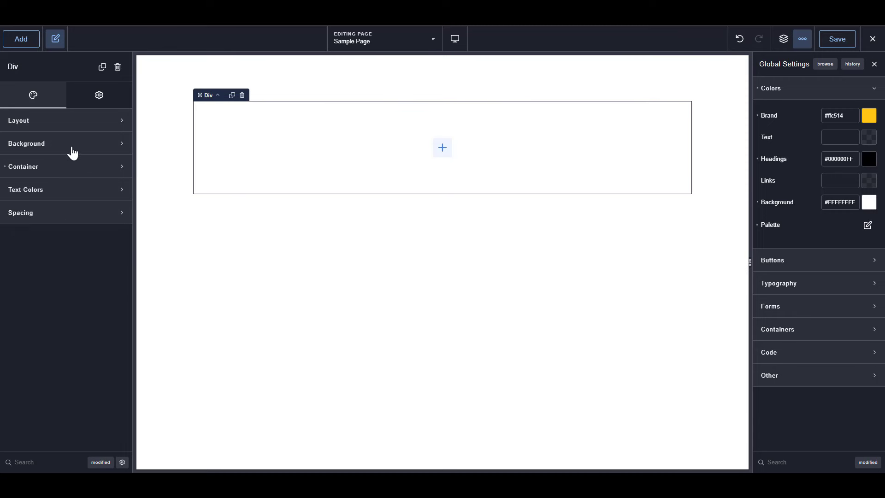
pyautogui.click(72, 149)
pyautogui.click(117, 171)
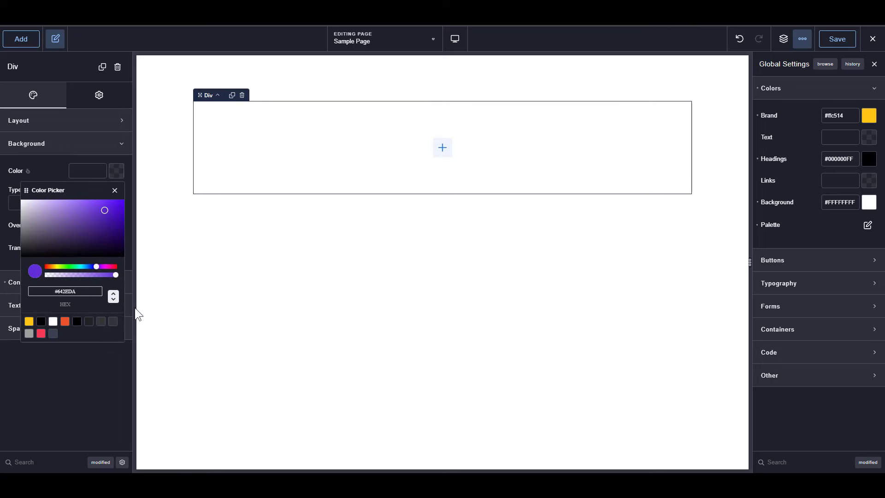
pyautogui.click(29, 335)
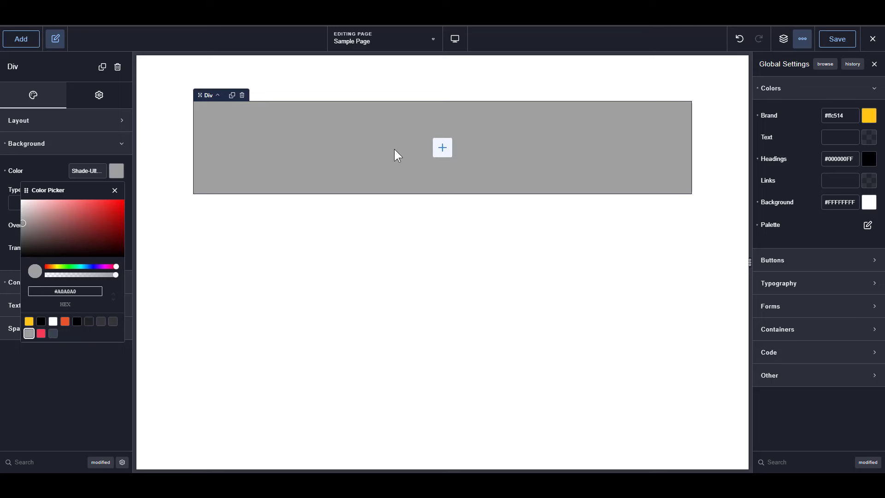
pyautogui.moveTo(118, 278); pyautogui.dragTo(80, 282)
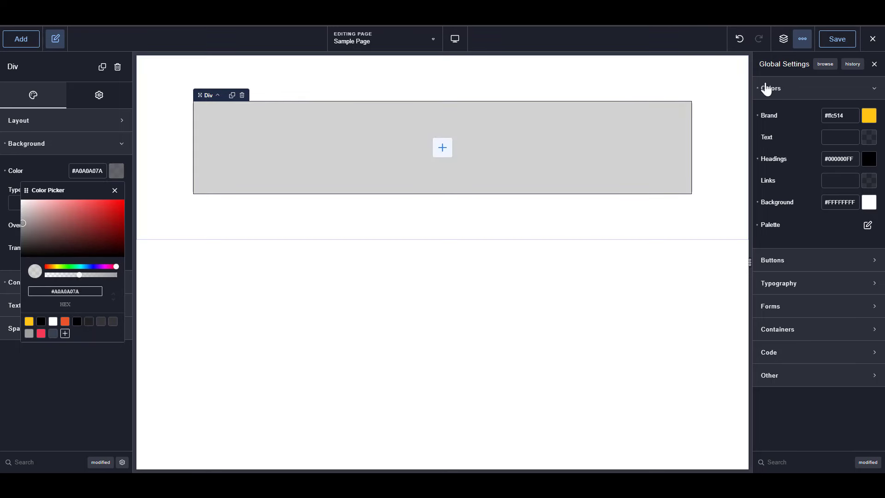
pyautogui.click(517, 155)
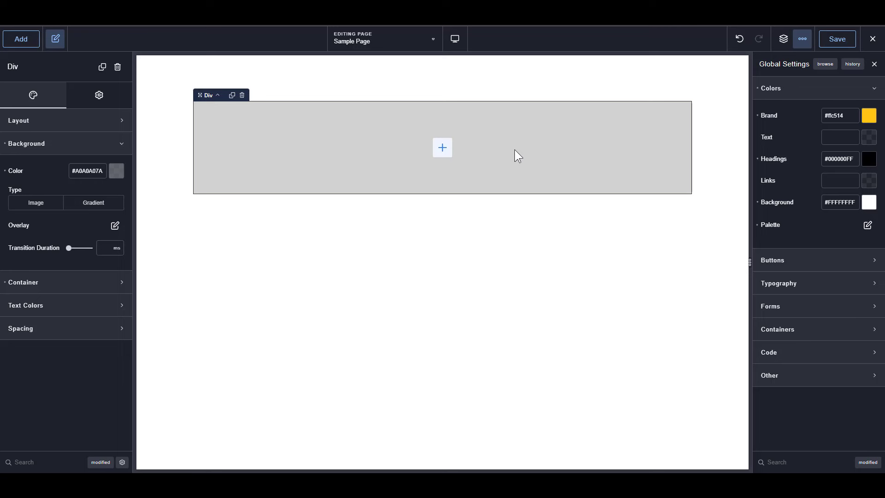
# Add a button inside the gray div and duplicate it.
pyautogui.click(23, 39)
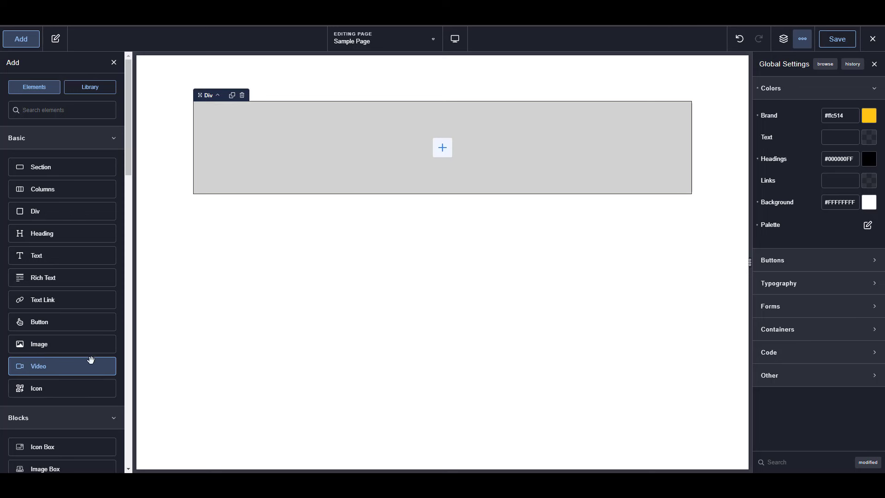
pyautogui.click(61, 324)
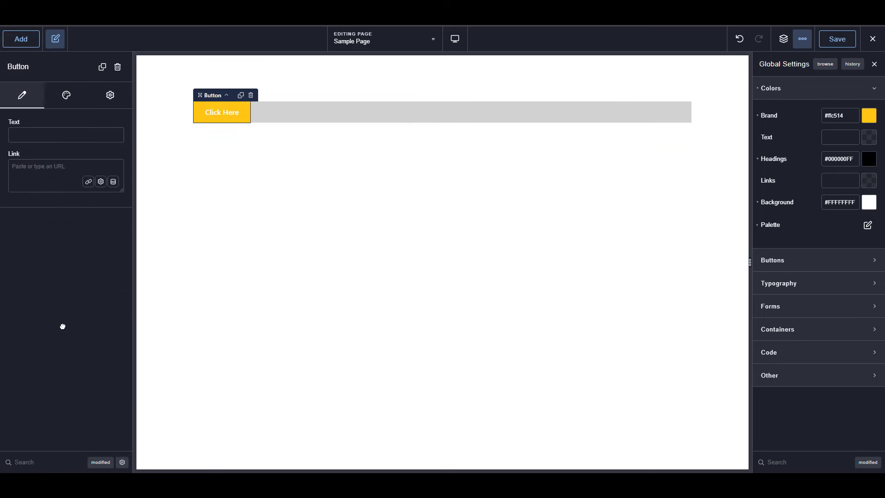
pyautogui.click(102, 67)
pyautogui.click(226, 116)
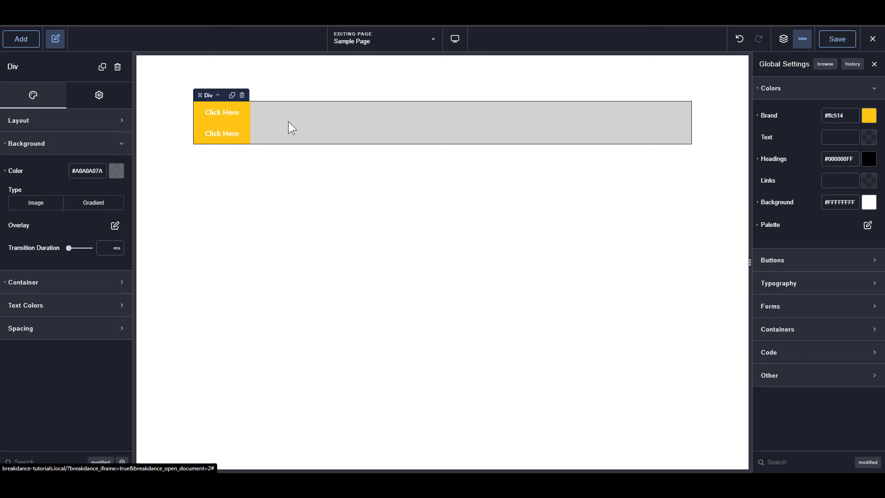
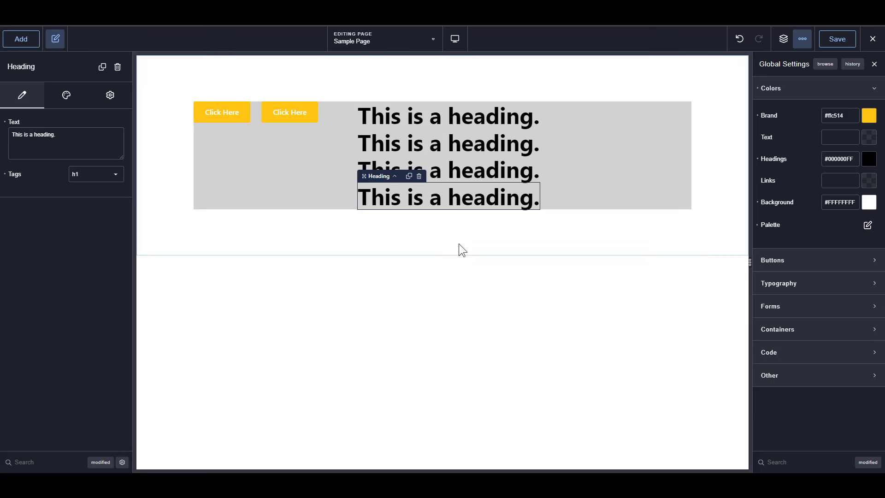
# Set the tags of the second, third and fourth headings to h2, h3 and h4.
pyautogui.click(94, 176)
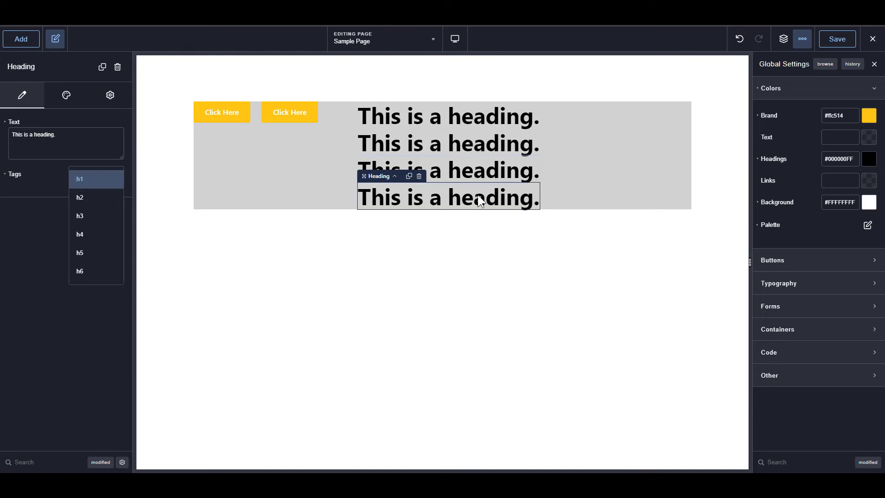
pyautogui.click(474, 121)
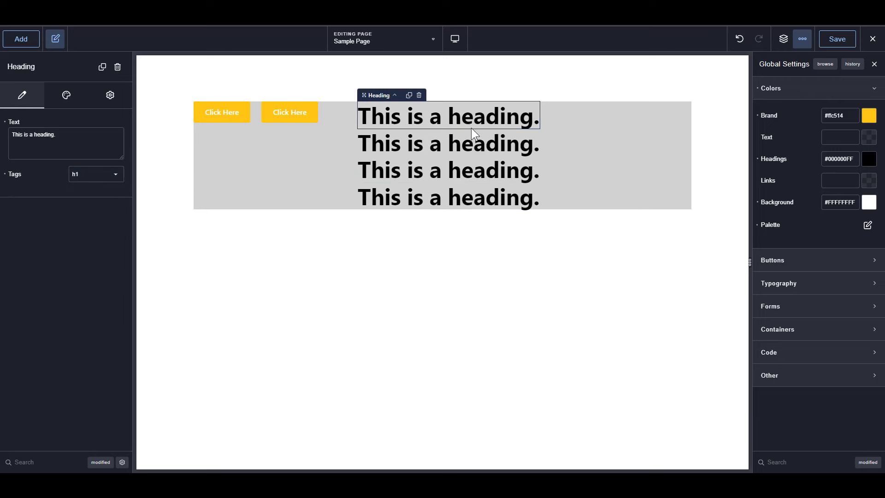
pyautogui.click(471, 136)
pyautogui.click(90, 199)
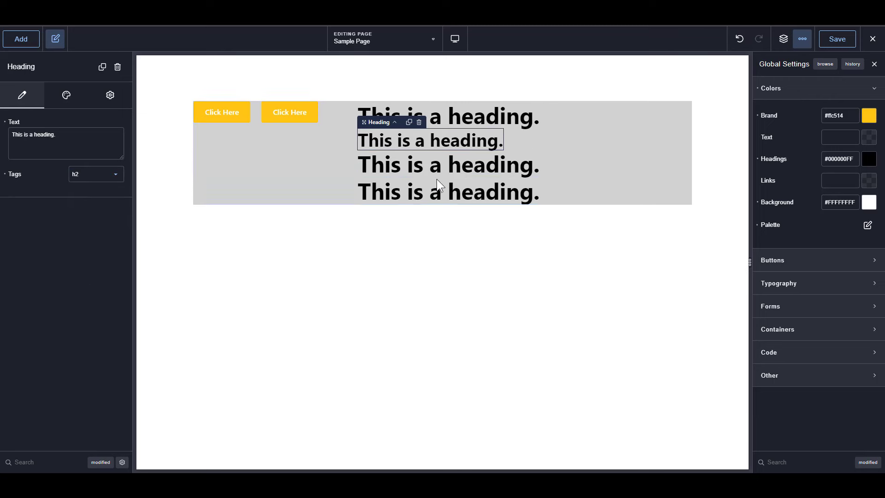
pyautogui.click(436, 179)
pyautogui.click(107, 184)
pyautogui.click(88, 215)
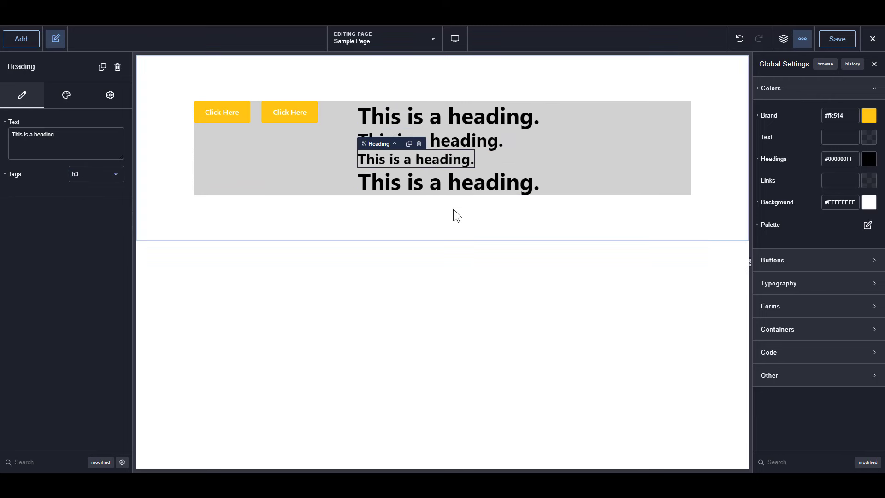
pyautogui.click(443, 184)
pyautogui.click(107, 181)
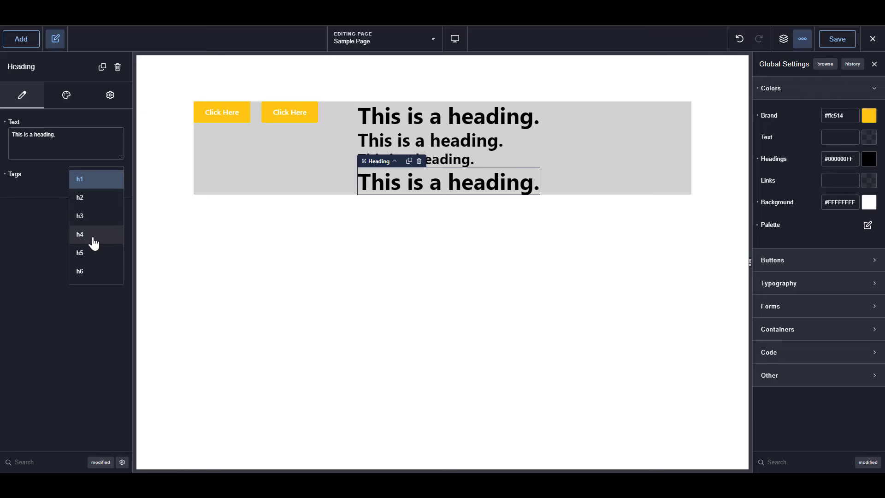
pyautogui.click(91, 236)
# Set the layout gap of the column containing the four headings to 2 rem.
pyautogui.click(551, 142)
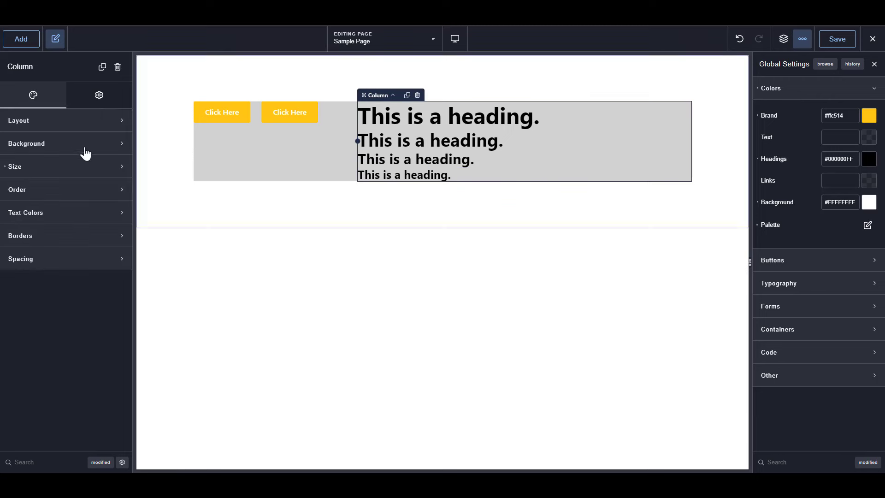
pyautogui.click(70, 124)
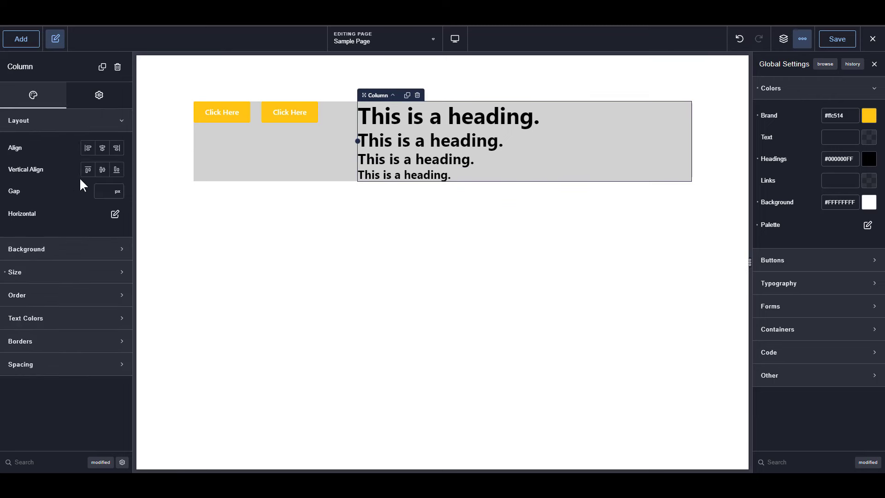
pyautogui.click(107, 189)
pyautogui.write('3')
pyautogui.click(117, 193)
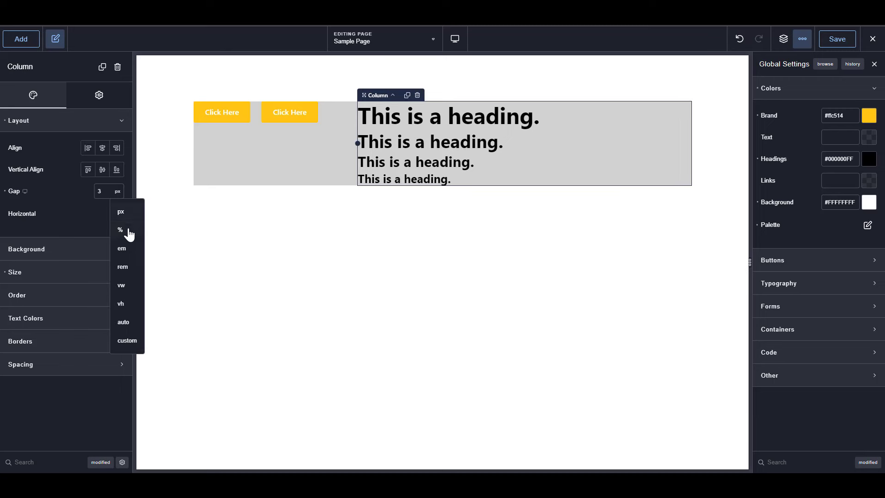
pyautogui.click(129, 271)
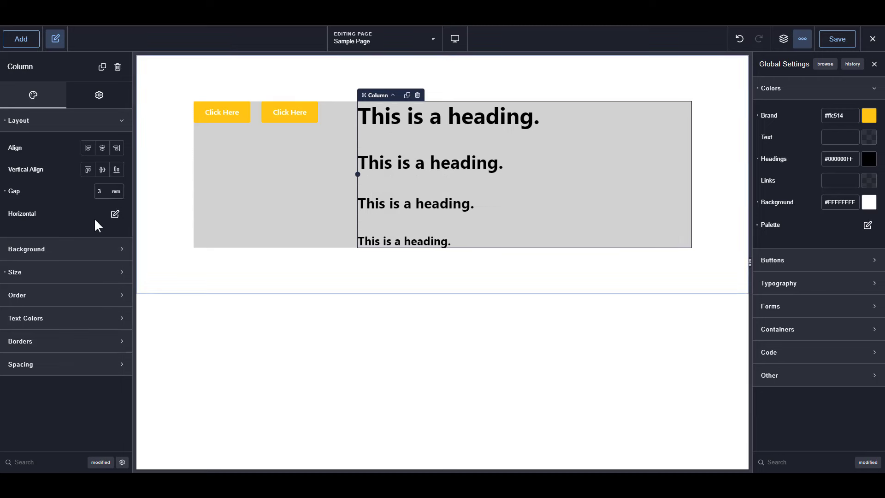
pyautogui.click(105, 191)
pyautogui.write('2')
pyautogui.click(309, 201)
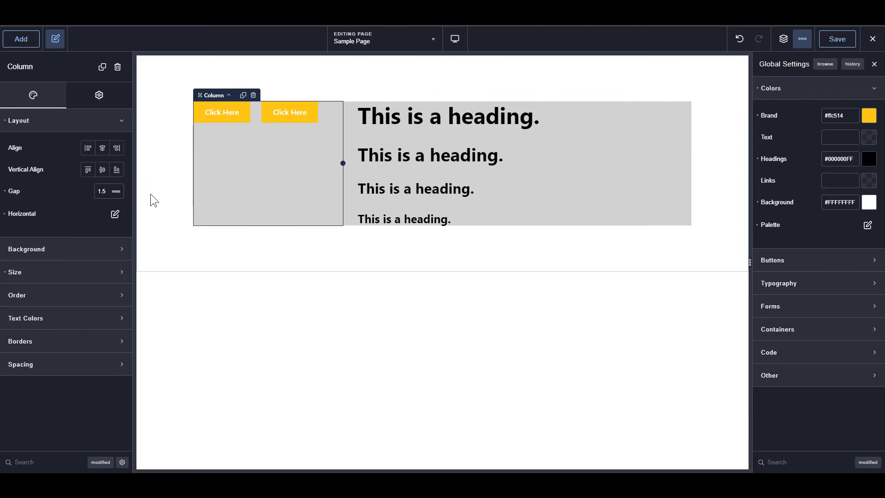
# Remove the horizontal layout from the column with the two buttons and add a text element below the four headings.
pyautogui.click(5, 214)
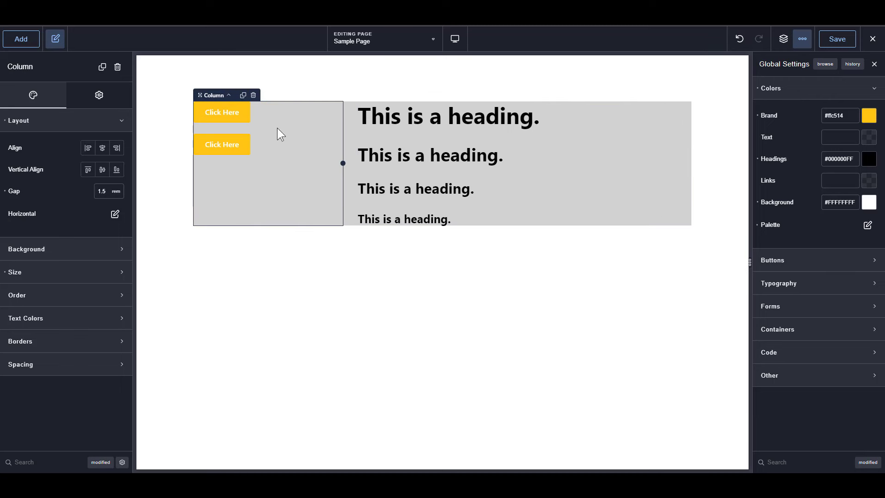
pyautogui.click(599, 185)
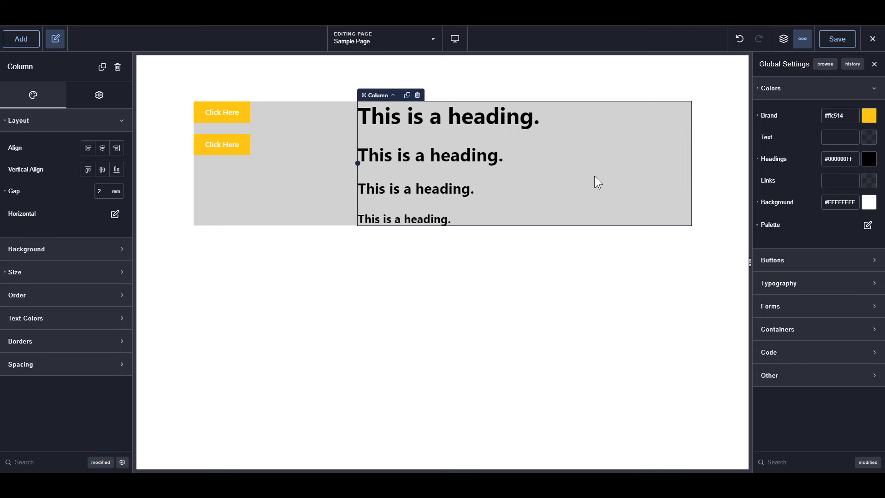
pyautogui.click(26, 41)
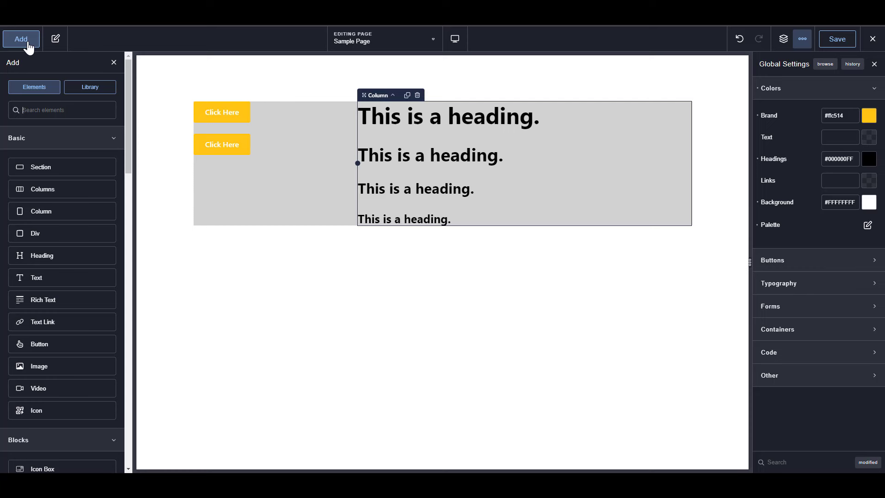
pyautogui.click(57, 282)
# Replace the new text element's content with the first two placeholder paragraphs copied from the lorem ipsum generator.
pyautogui.click(744, 19)
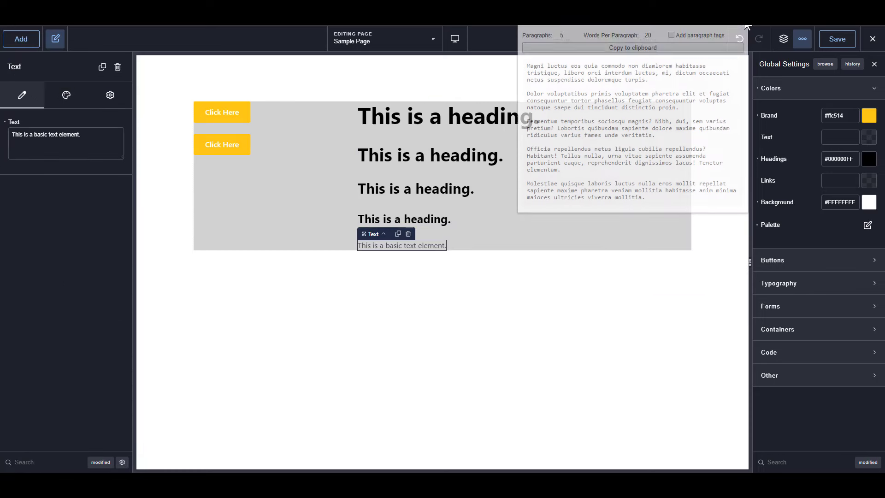
pyautogui.moveTo(682, 108); pyautogui.dragTo(526, 64)
pyautogui.hotkey('ctrl', 'c')
pyautogui.click(69, 143)
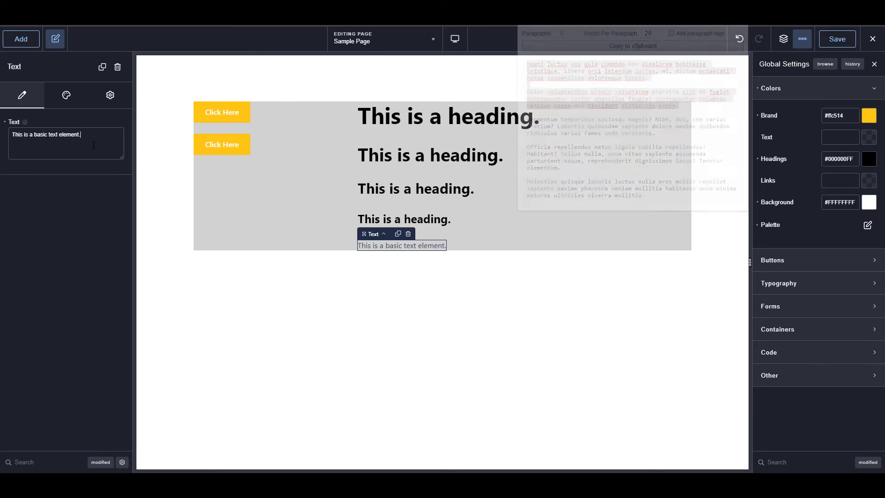
pyautogui.hotkey('ctrl', 'a')
pyautogui.hotkey('ctrl', 'v')
pyautogui.click(541, 212)
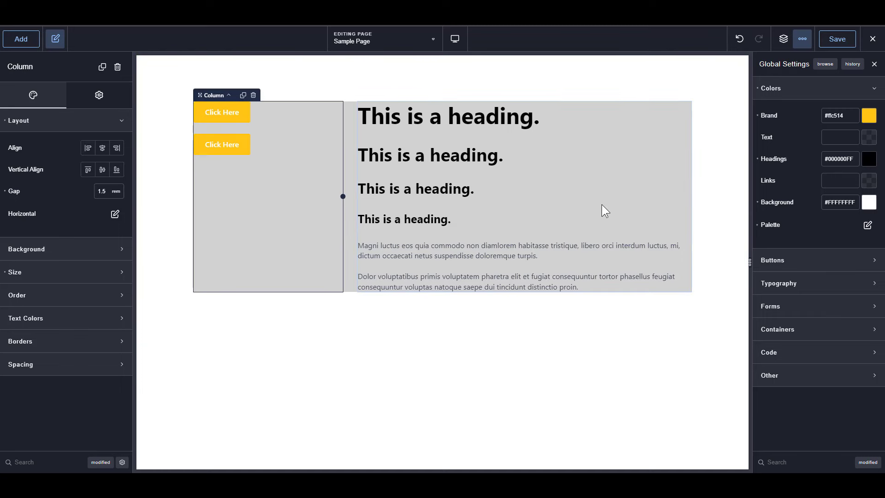
# Lower the opacity of the gray div's background color to #A0A0A036.
pyautogui.click(480, 256)
pyautogui.click(302, 207)
pyautogui.click(230, 96)
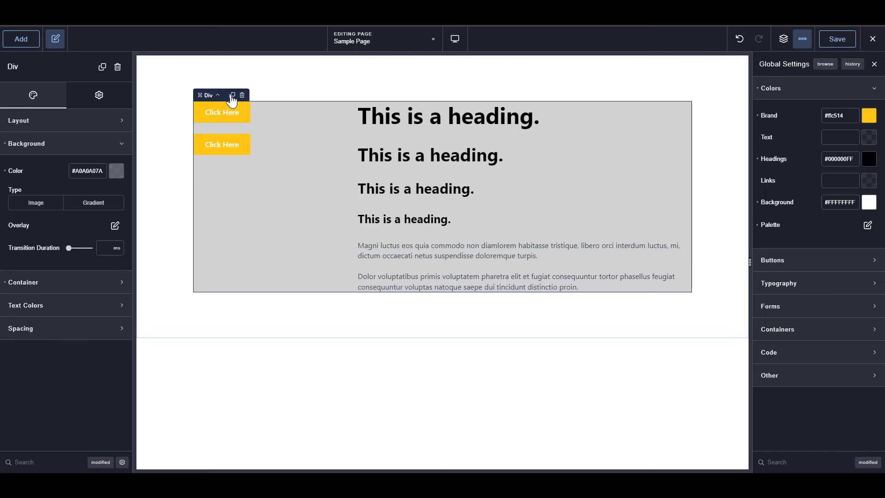
pyautogui.click(117, 170)
pyautogui.moveTo(77, 275); pyautogui.dragTo(60, 276)
pyautogui.click(549, 327)
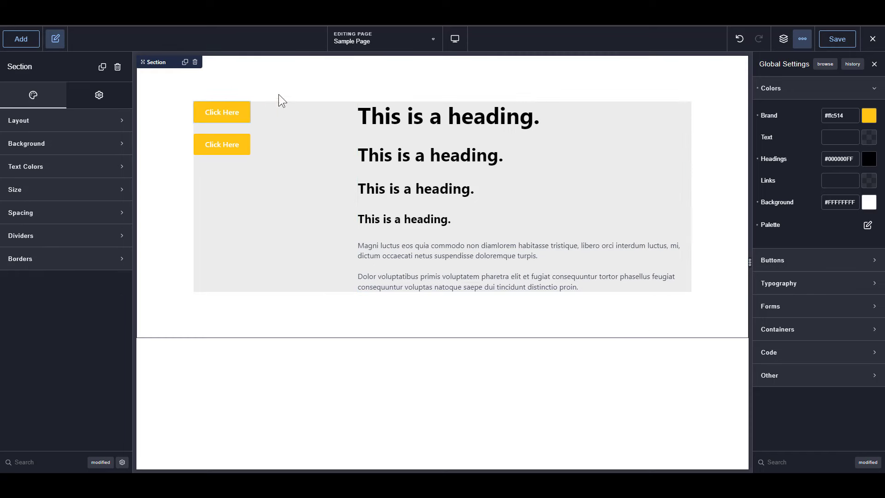
pyautogui.click(470, 171)
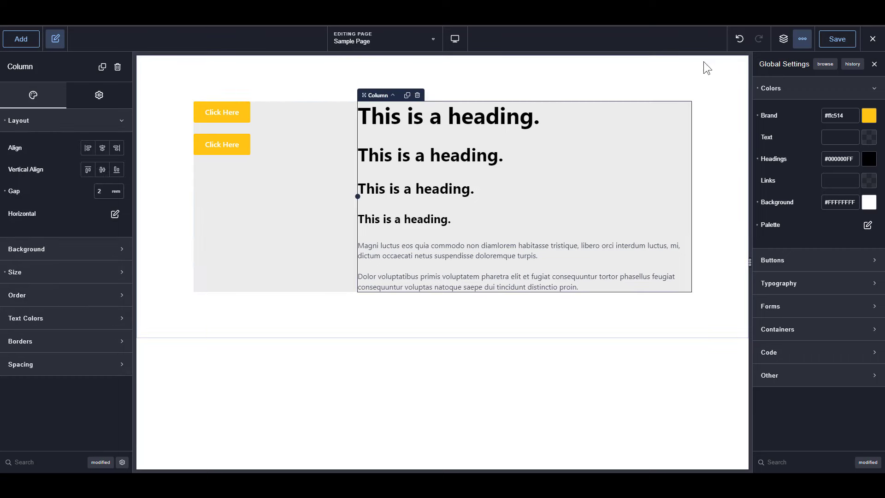
pyautogui.click(595, 320)
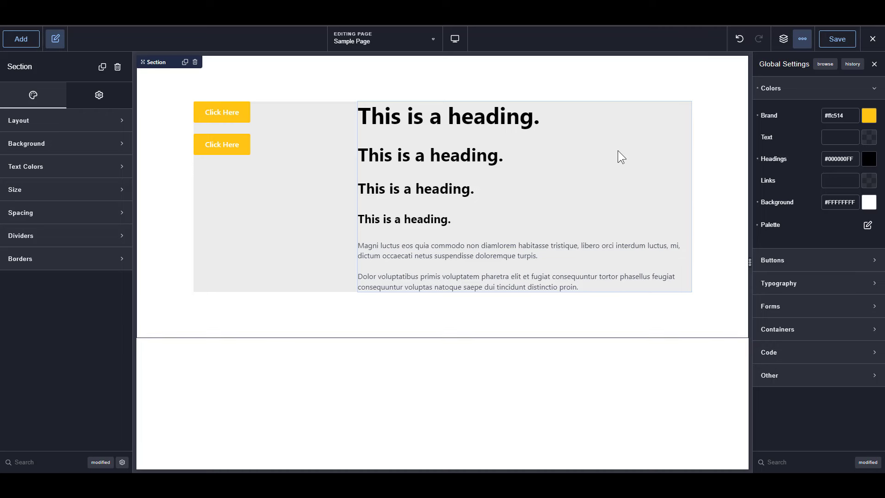
# Give the gray div container a padding of 1.4 rem on all four sides.
pyautogui.click(318, 141)
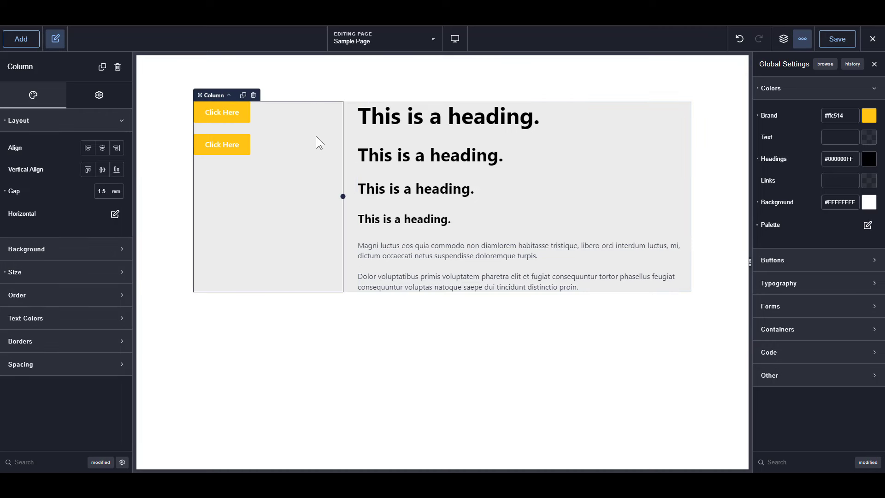
pyautogui.click(228, 95)
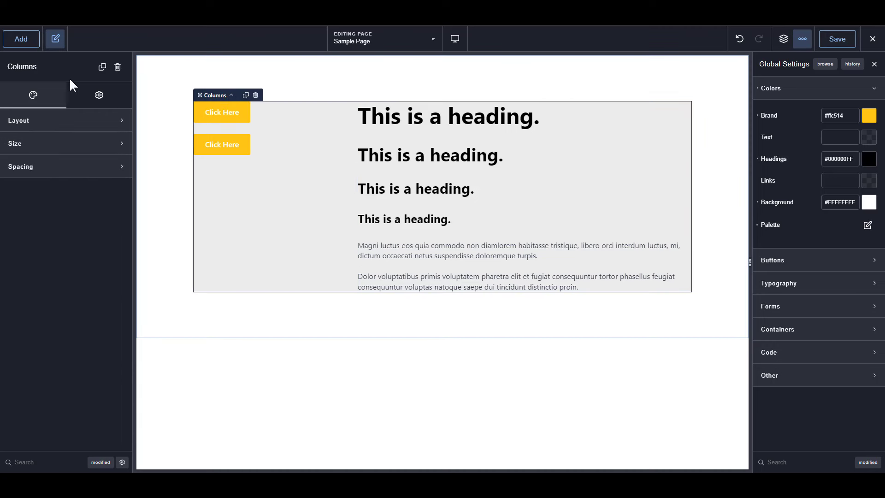
pyautogui.click(233, 95)
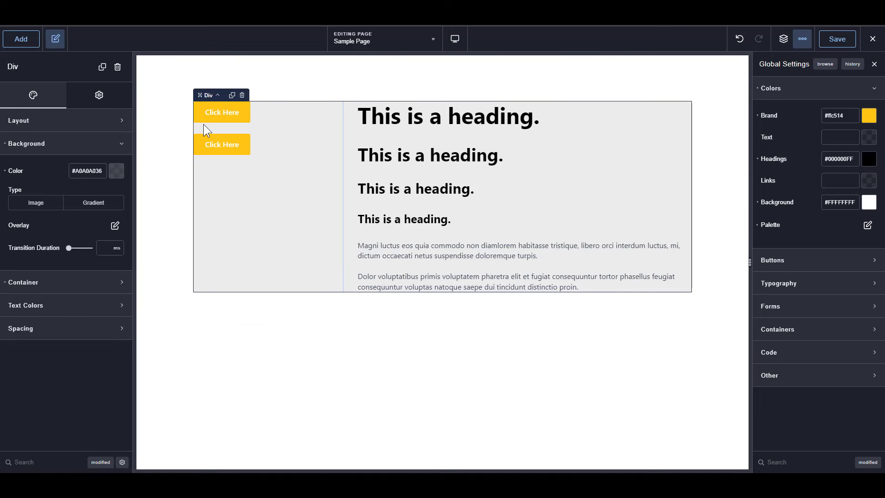
pyautogui.click(70, 287)
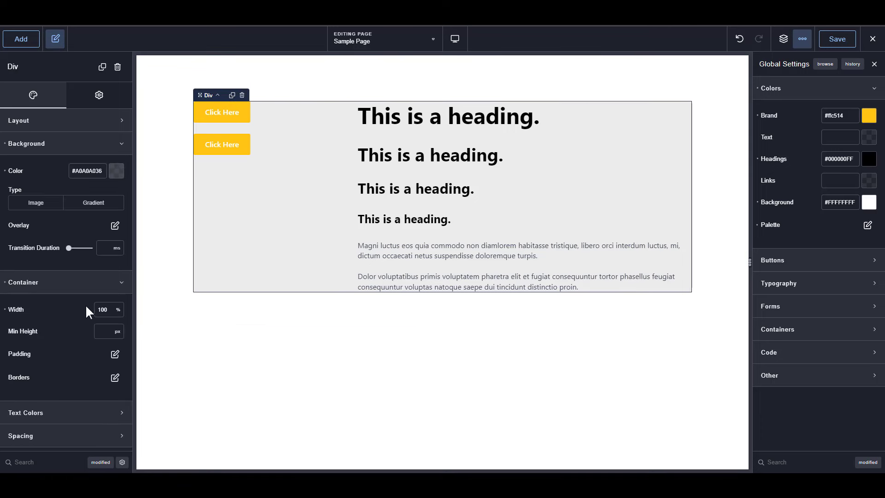
pyautogui.click(116, 355)
pyautogui.click(73, 398)
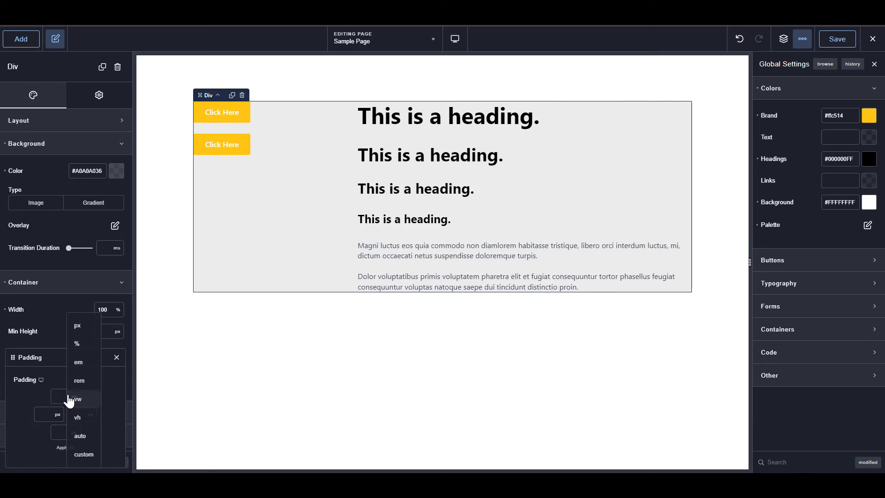
pyautogui.click(80, 379)
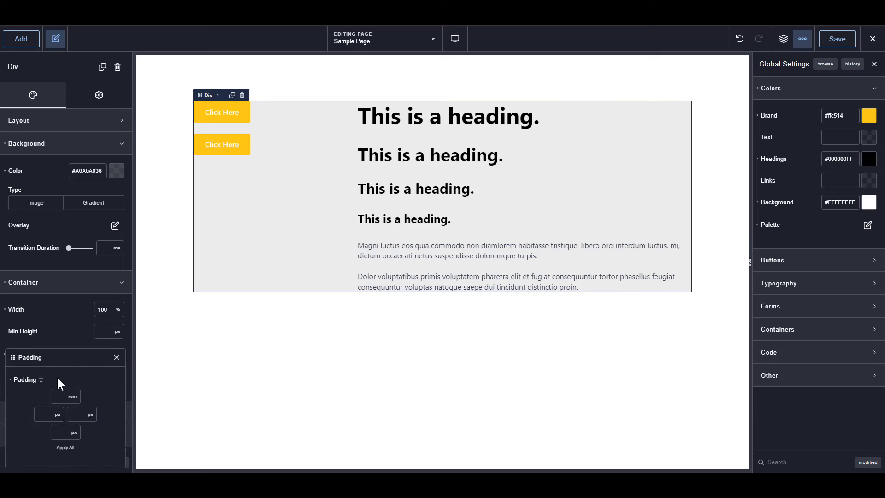
pyautogui.write('1.4')
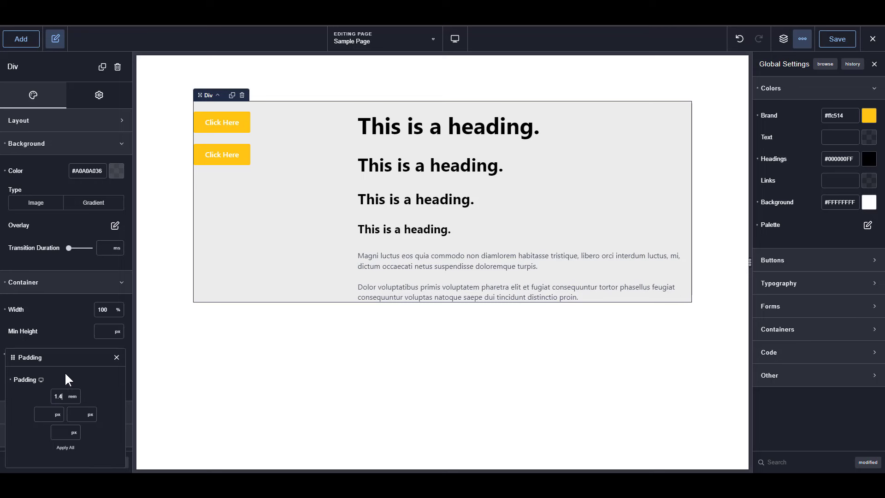
pyautogui.click(66, 447)
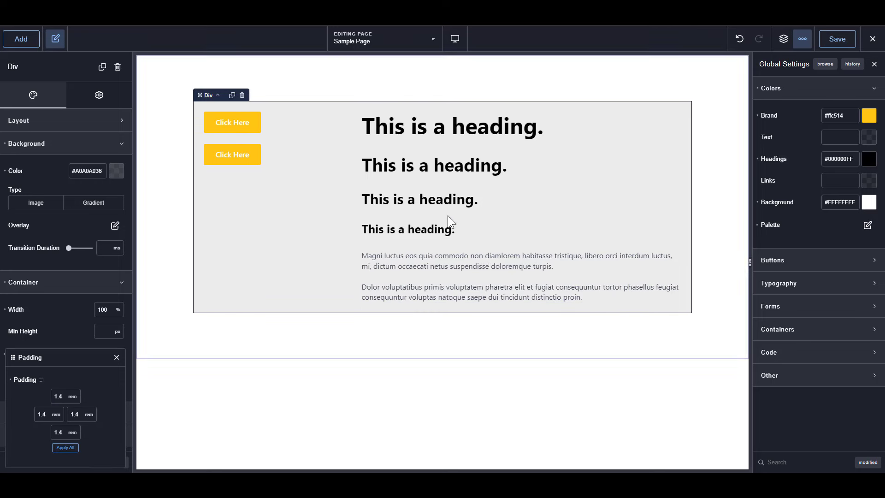
pyautogui.click(641, 339)
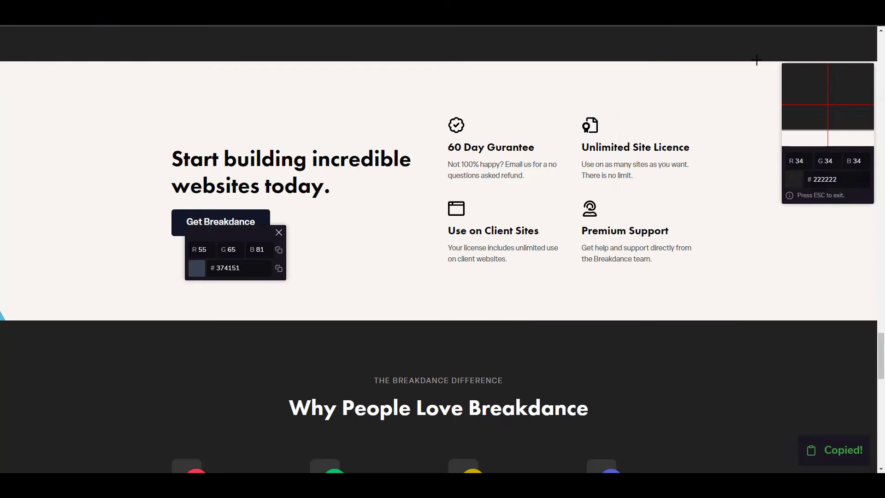
# Switch to the Breakdance home page and examine its button styles from the hero area down to the section above the footer.
pyautogui.press('Escape')
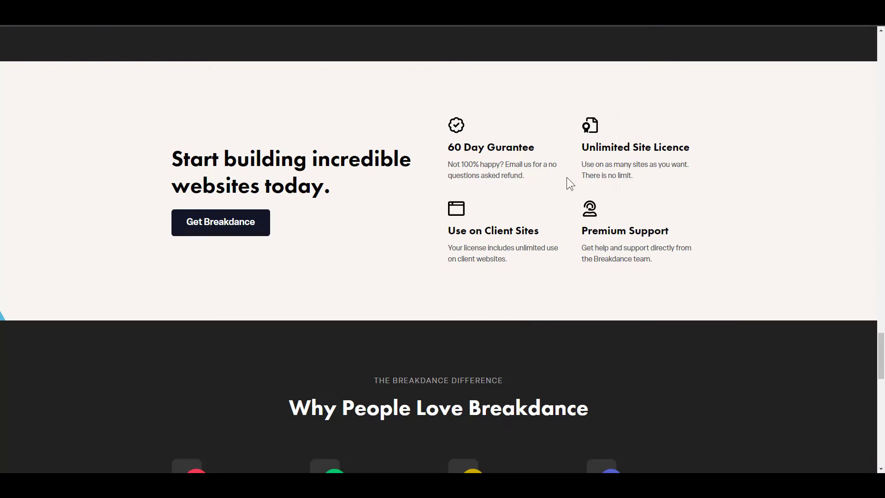
pyautogui.scroll(15, 560, 255)
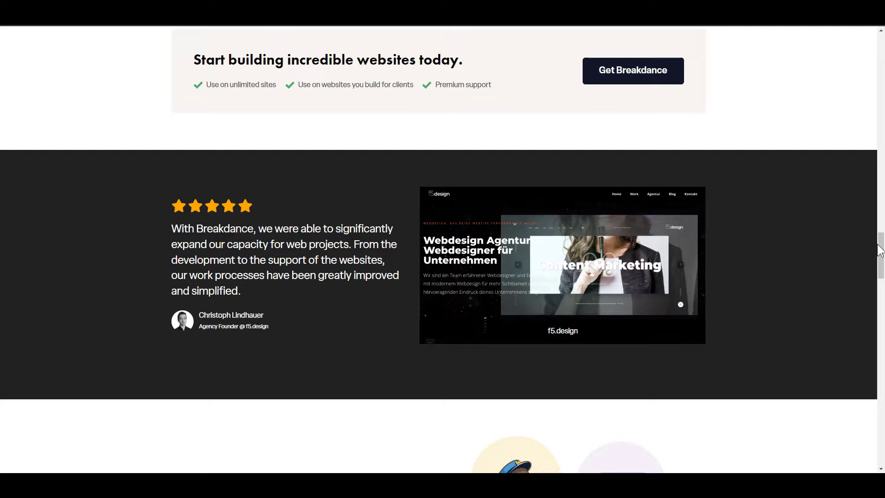
pyautogui.moveTo(881, 251); pyautogui.dragTo(879, 51)
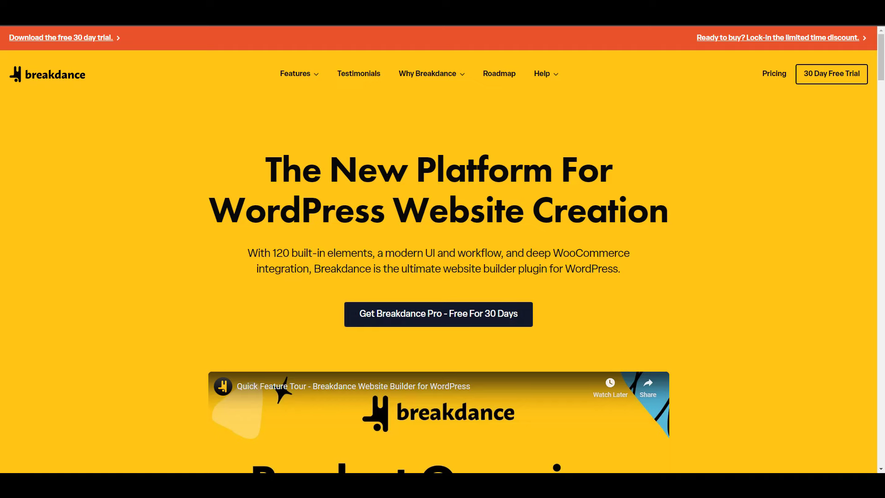
pyautogui.scroll(-9, 516, 328)
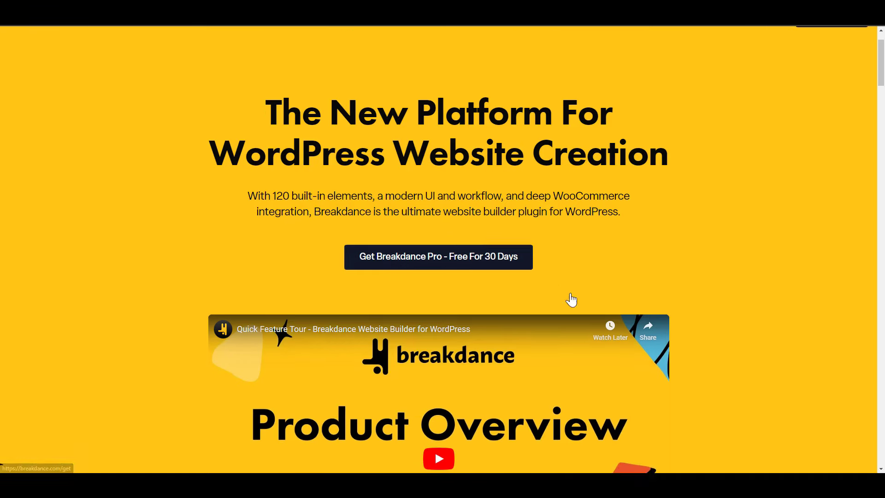
pyautogui.scroll(10, 601, 346)
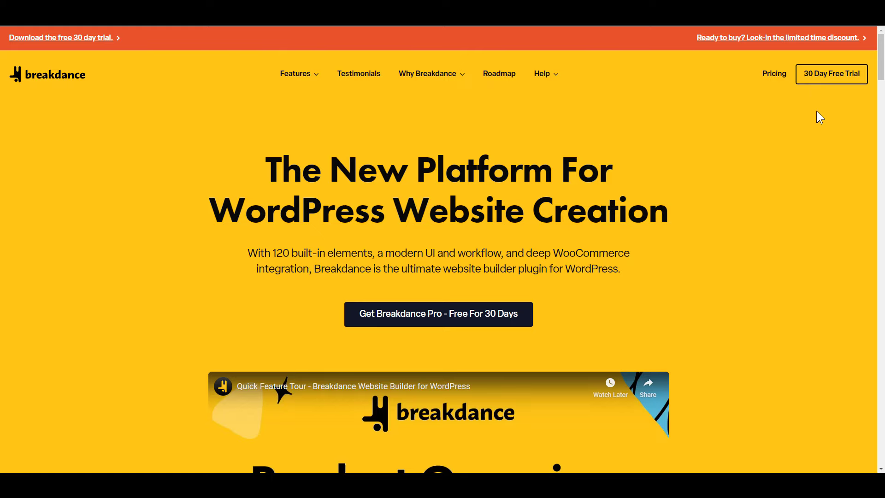
pyautogui.moveTo(881, 74); pyautogui.dragTo(863, 419)
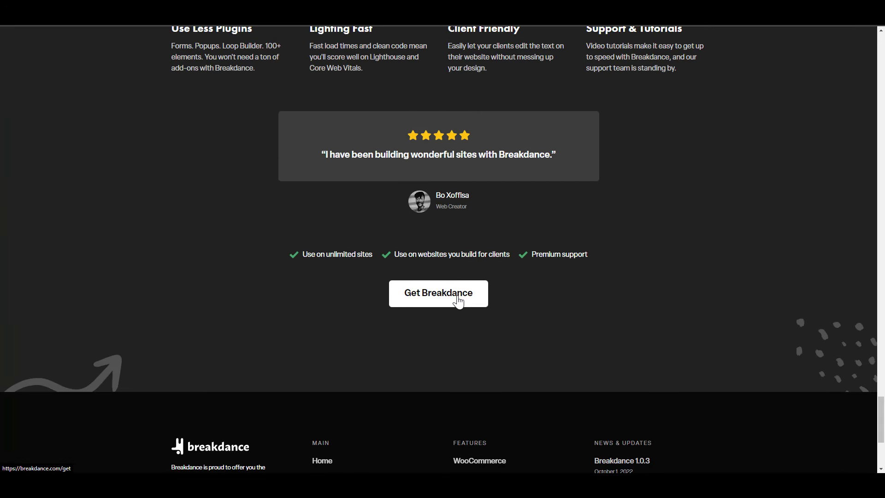
pyautogui.moveTo(881, 418); pyautogui.dragTo(867, 41)
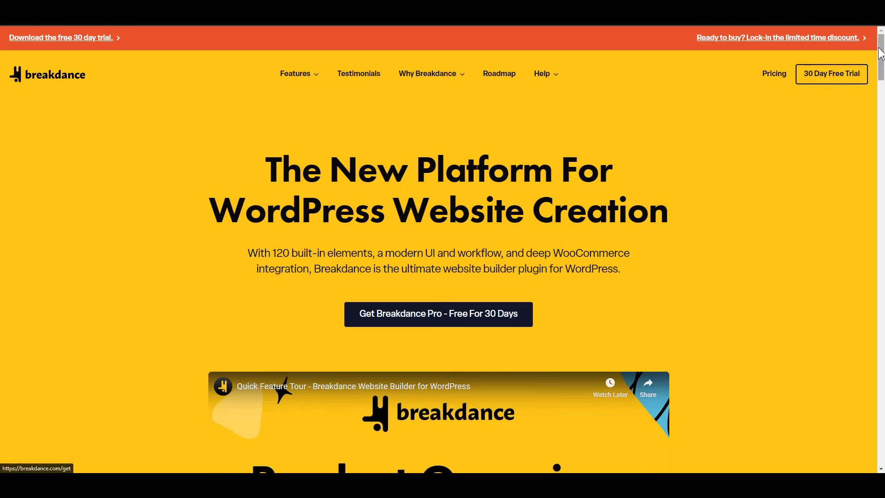
pyautogui.moveTo(881, 57)
pyautogui.mouseDown()
pyautogui.moveTo(882, 443)
pyautogui.moveTo(882, 50)
pyautogui.mouseUp()
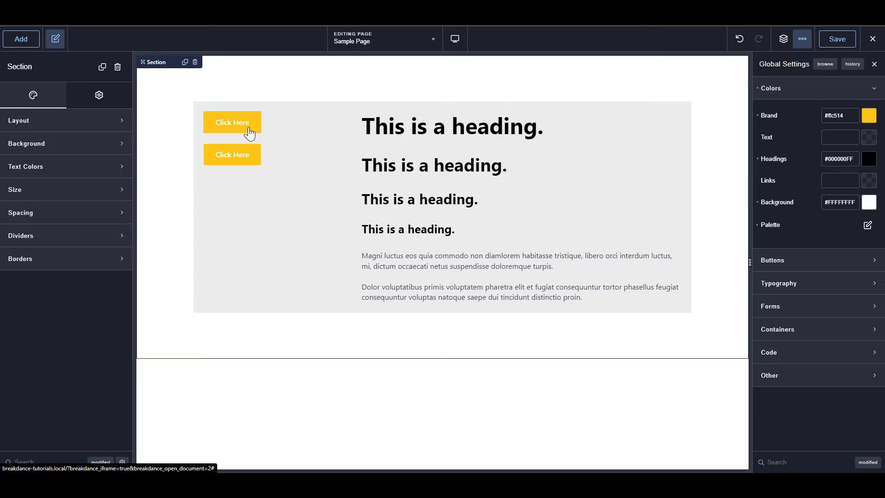
# In the builder's global settings, set the primary button's background to the shade-dark palette color.
pyautogui.click(248, 132)
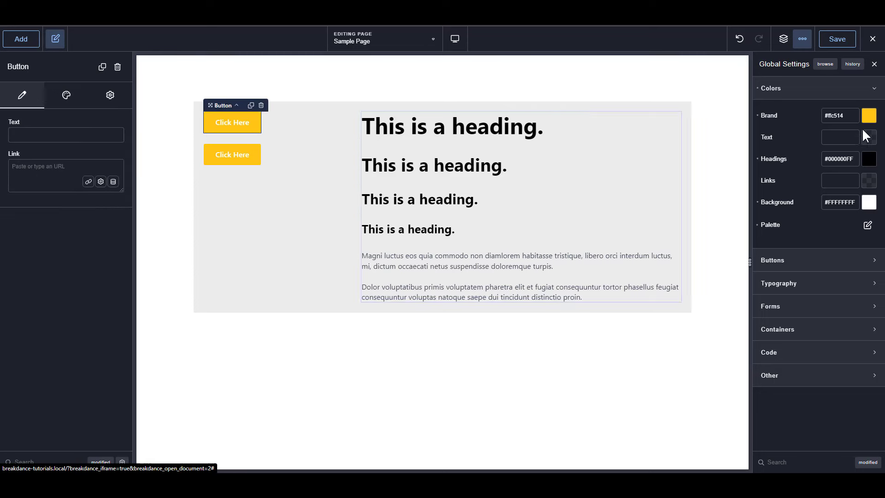
pyautogui.click(813, 267)
pyautogui.click(867, 289)
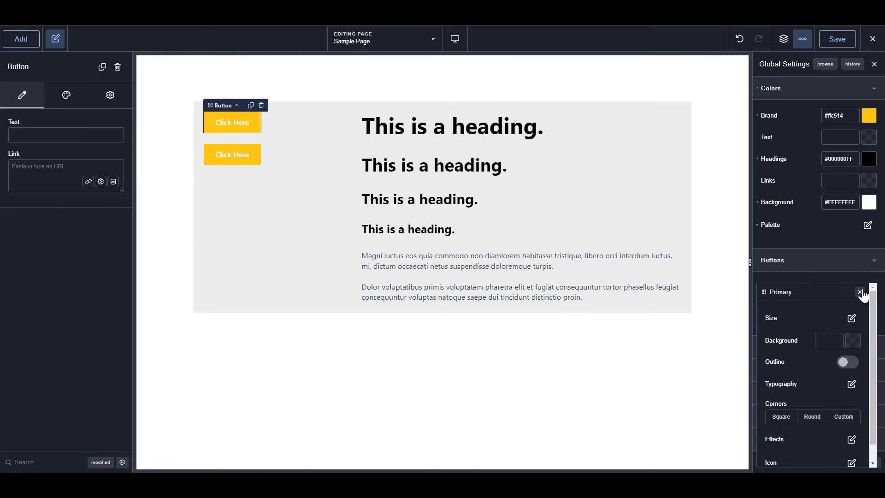
pyautogui.click(853, 342)
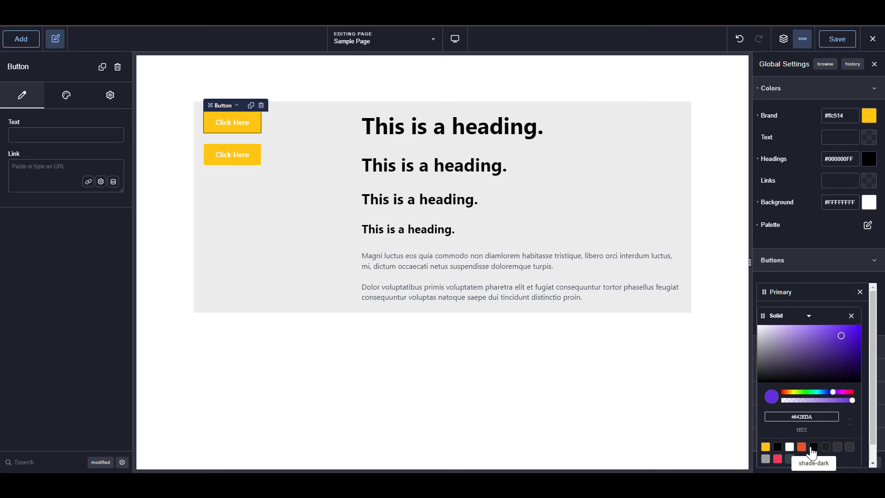
pyautogui.click(814, 447)
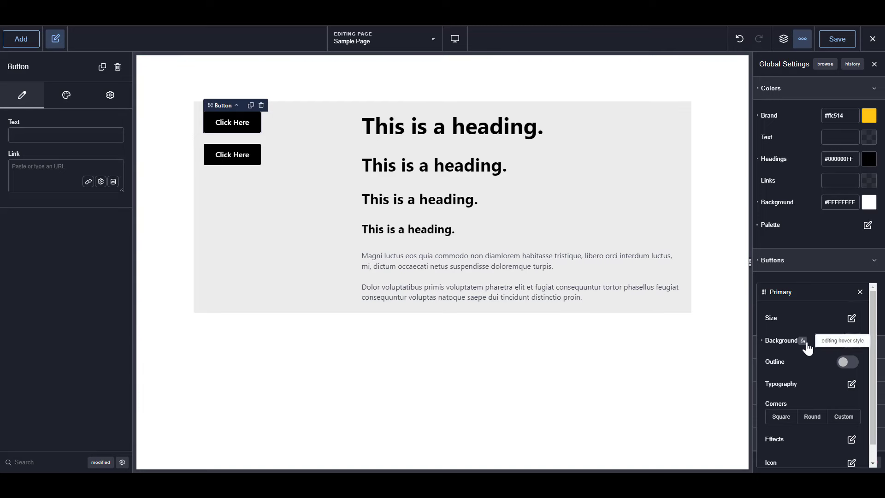
# Set the global primary button's hover background to the slate hover shade from the palette and check it on the page's buttons.
pyautogui.click(853, 341)
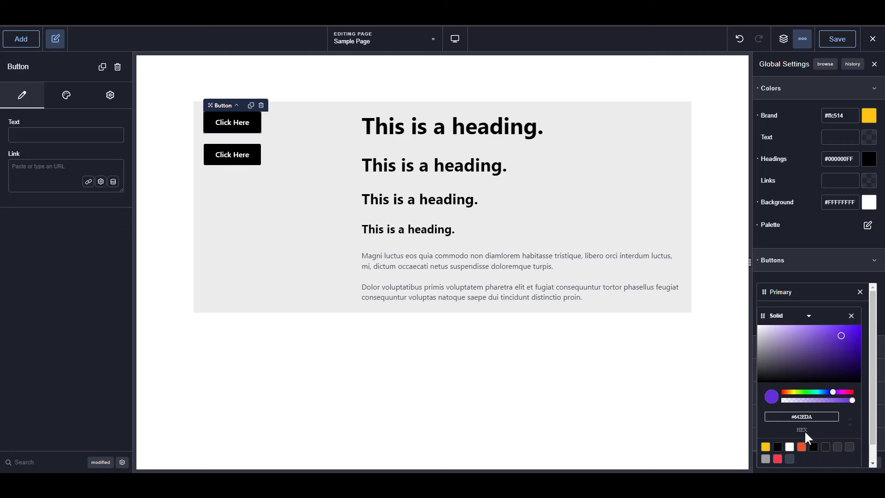
pyautogui.click(791, 461)
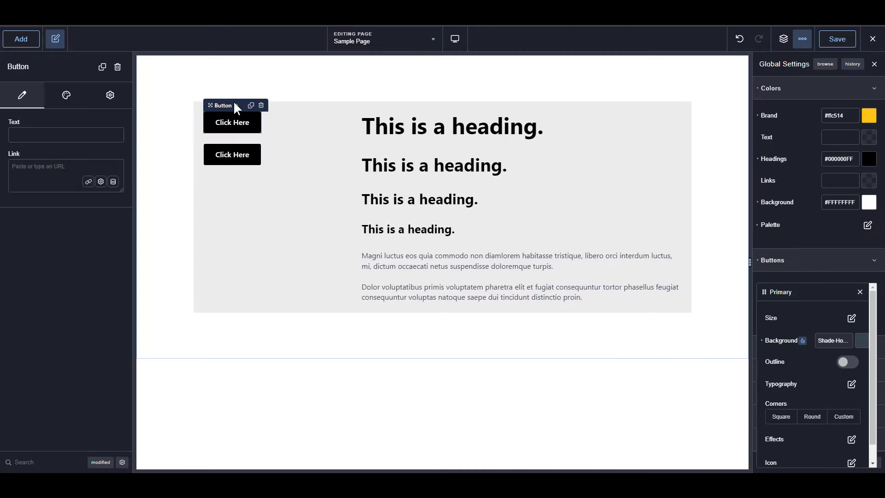
pyautogui.click(354, 138)
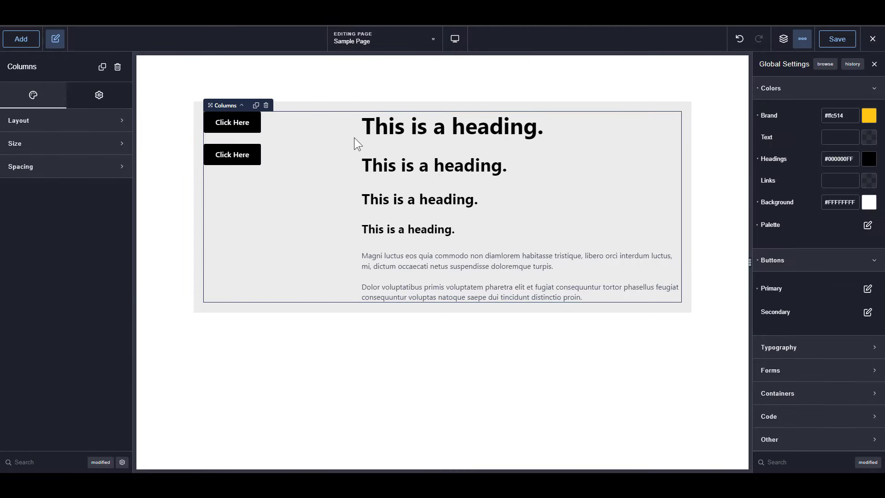
pyautogui.click(249, 131)
pyautogui.click(313, 147)
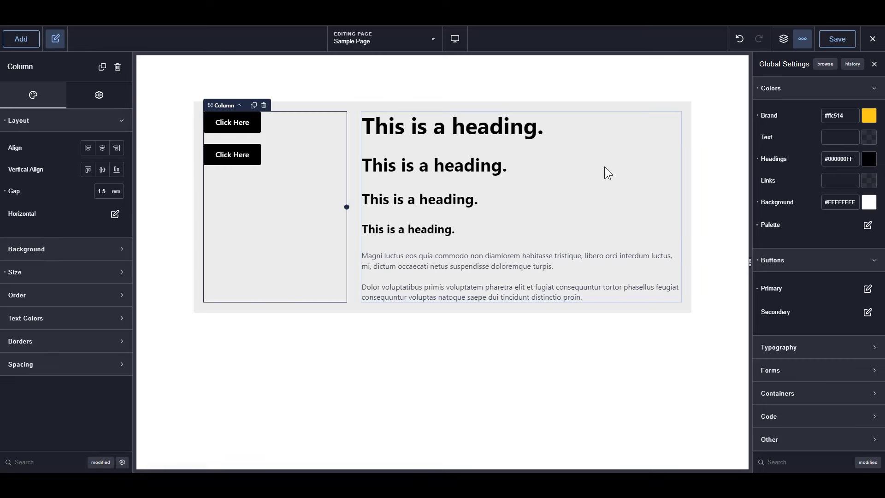
# Give the global primary button custom corners with a radius of 5 px.
pyautogui.click(574, 83)
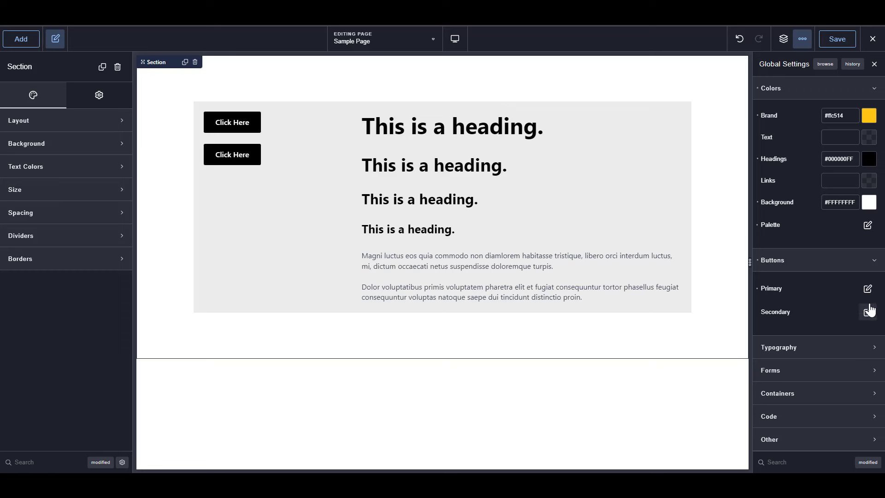
pyautogui.click(869, 289)
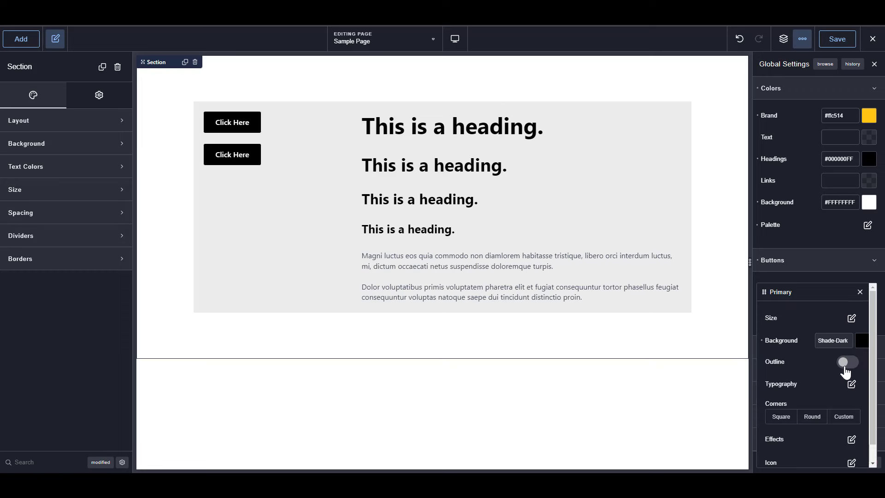
pyautogui.scroll(-1, 830, 392)
pyautogui.click(836, 405)
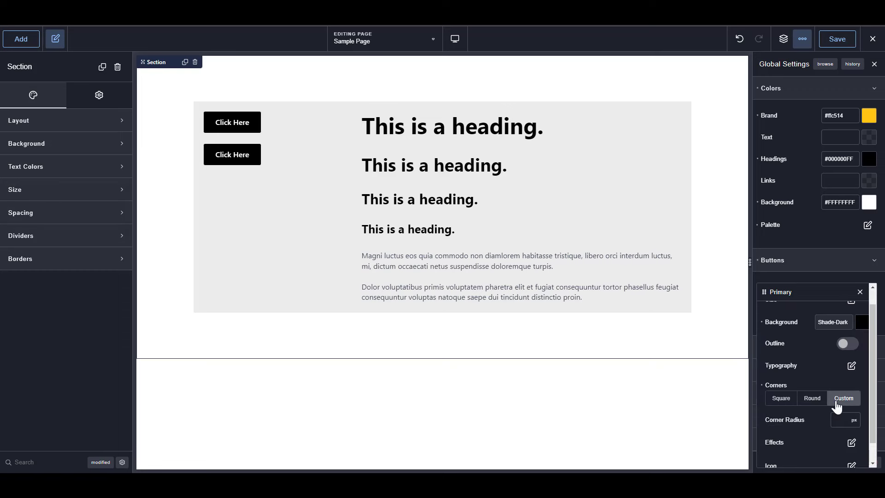
pyautogui.scroll(-1, 837, 406)
pyautogui.click(837, 401)
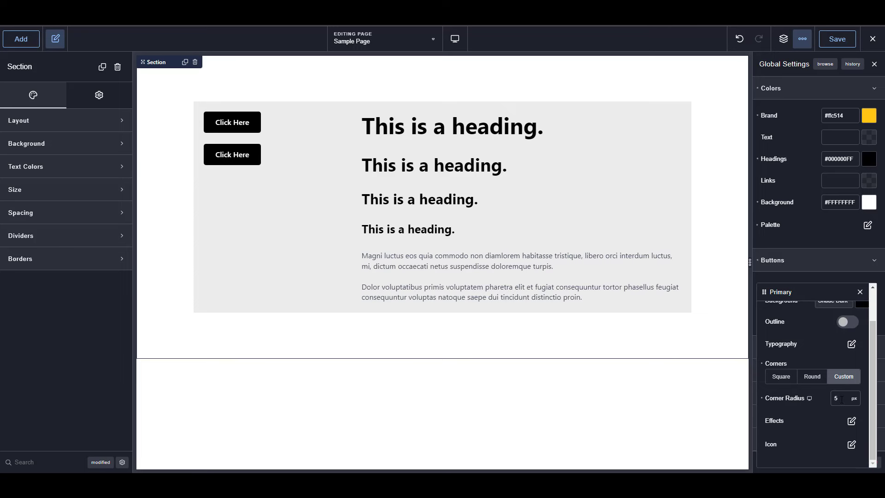
pyautogui.click(860, 292)
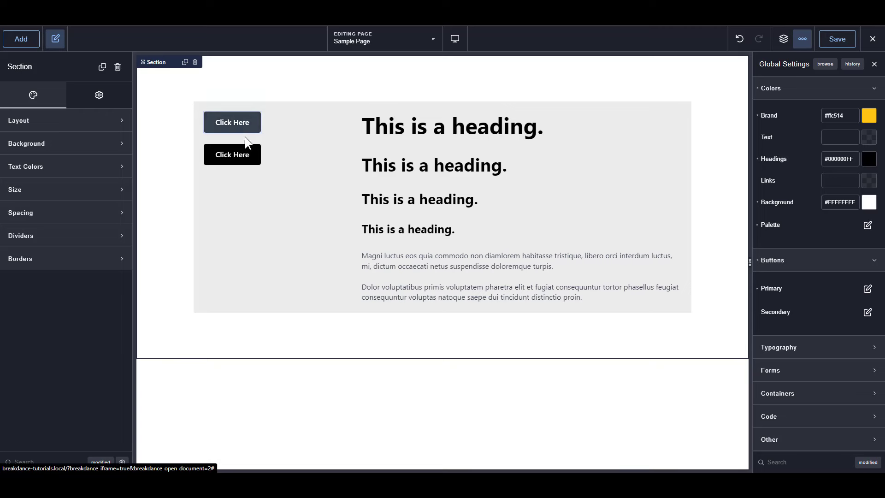
# Change the lower button's style to Secondary and compare it with the primary button above it.
pyautogui.click(247, 156)
pyautogui.click(66, 95)
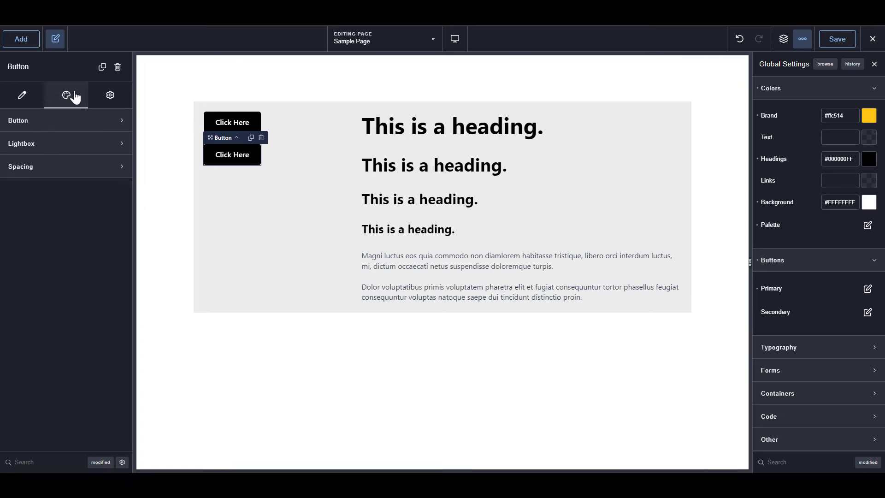
pyautogui.click(73, 122)
pyautogui.click(55, 164)
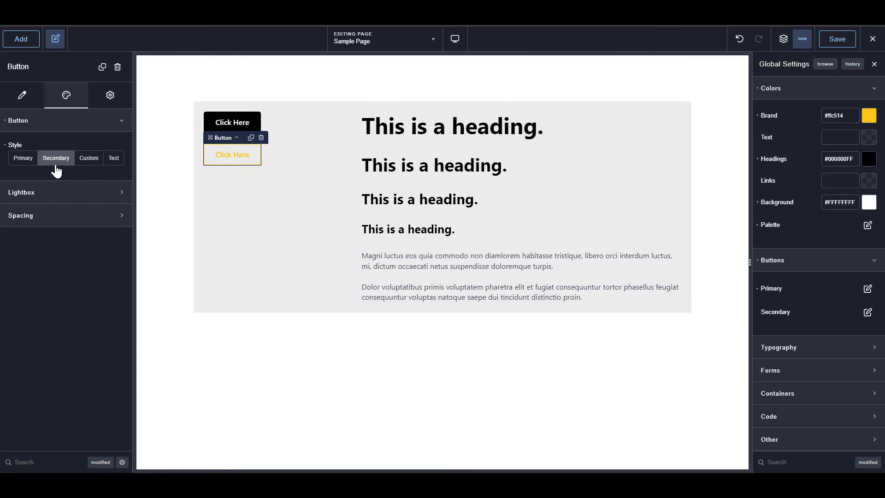
pyautogui.click(318, 132)
pyautogui.click(249, 134)
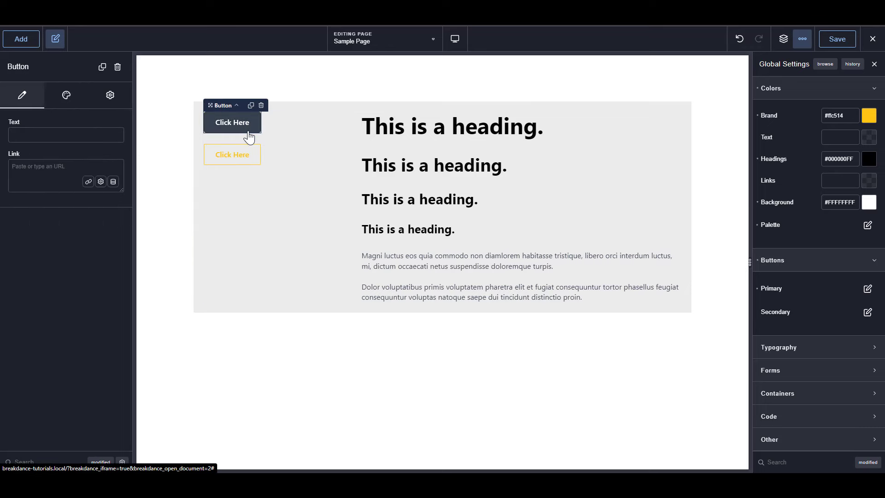
pyautogui.click(252, 159)
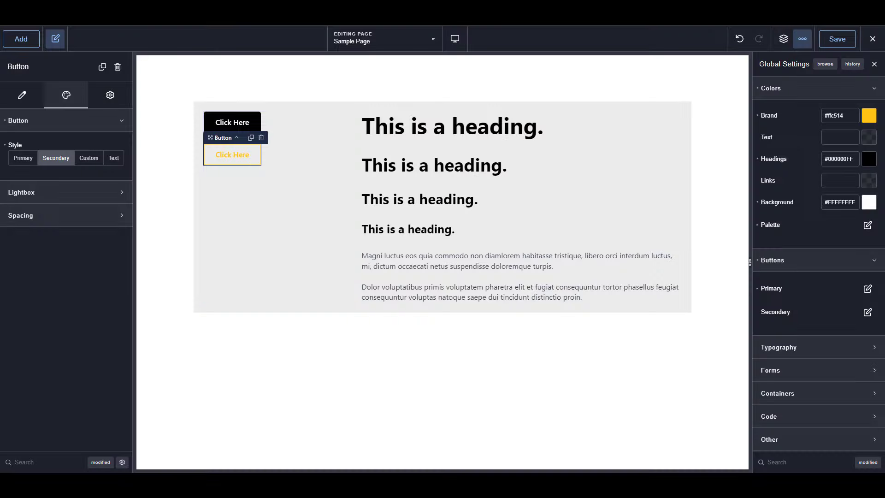
pyautogui.click(276, 172)
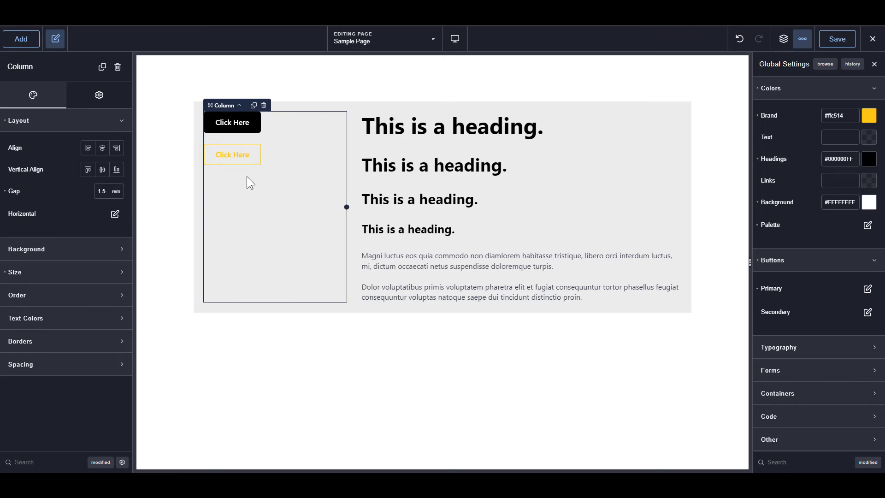
pyautogui.click(250, 162)
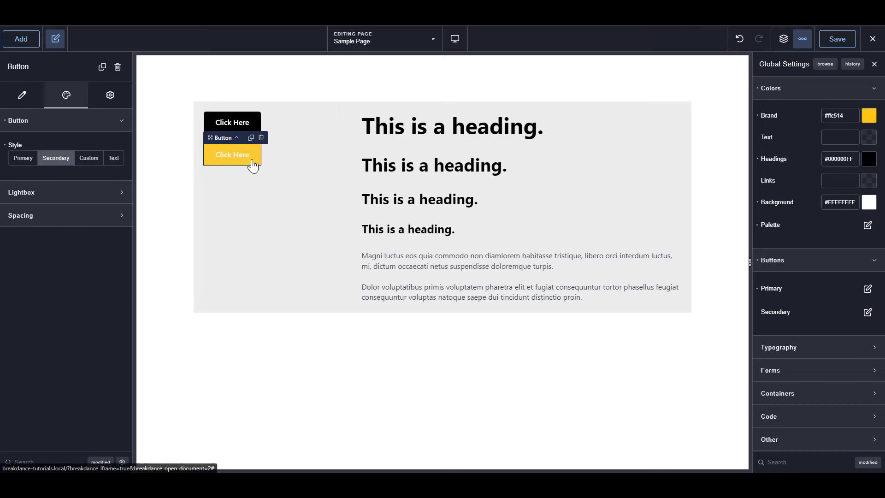
# Set the global secondary button's text color to the Headings palette color and give it custom corners with a 5 px radius.
pyautogui.click(862, 313)
pyautogui.click(853, 385)
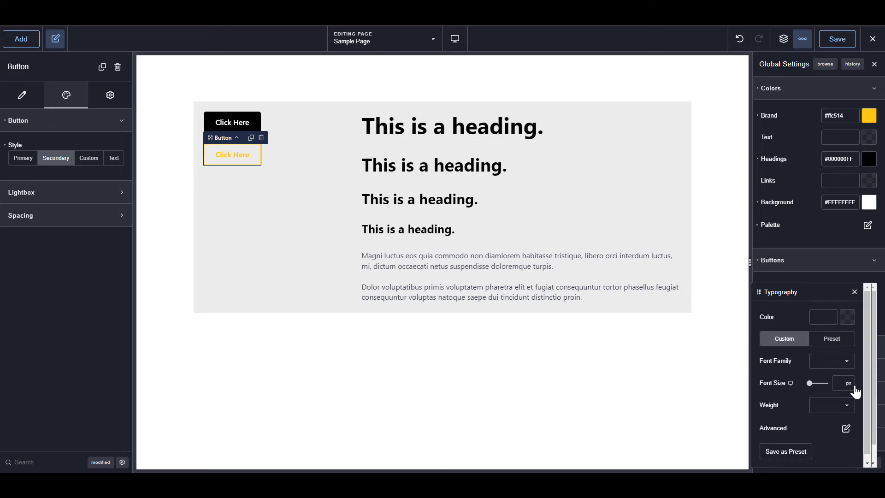
pyautogui.scroll(-1, 856, 391)
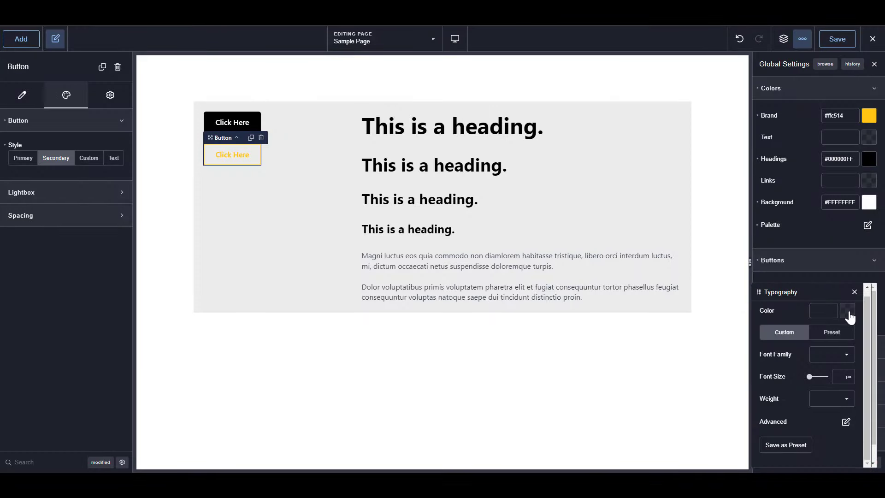
pyautogui.click(849, 313)
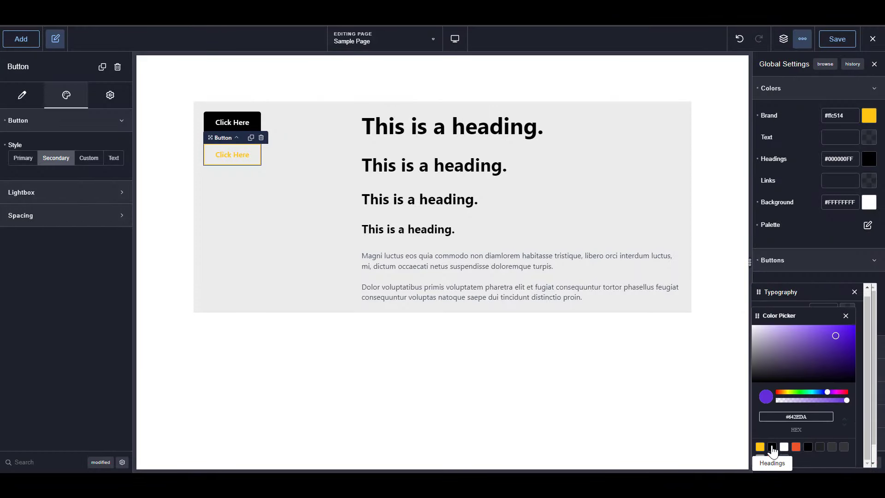
pyautogui.click(772, 447)
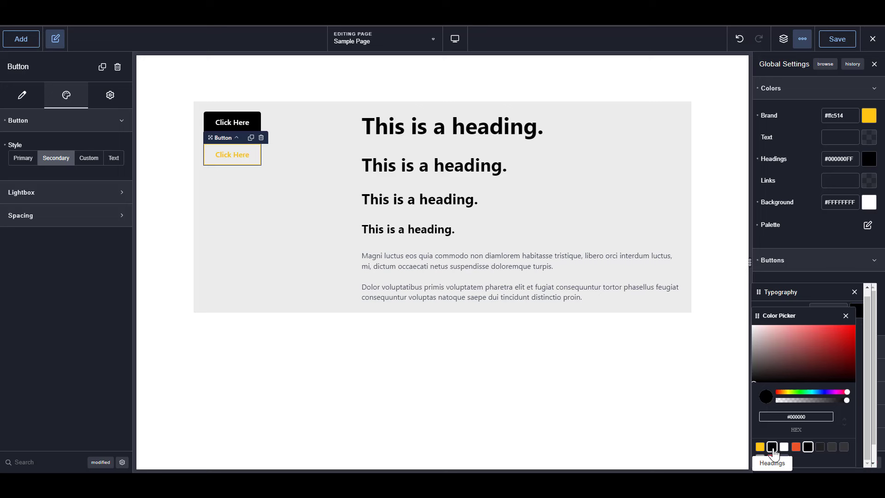
pyautogui.click(855, 292)
pyautogui.scroll(-1, 811, 399)
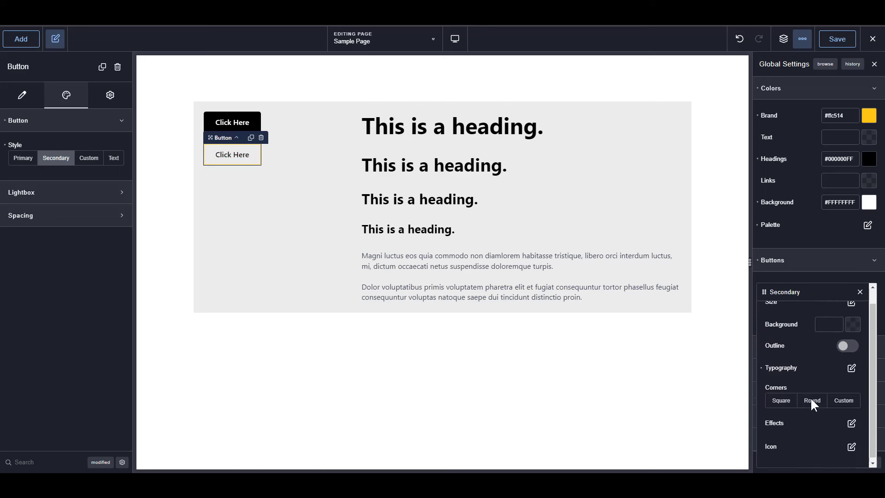
pyautogui.click(850, 404)
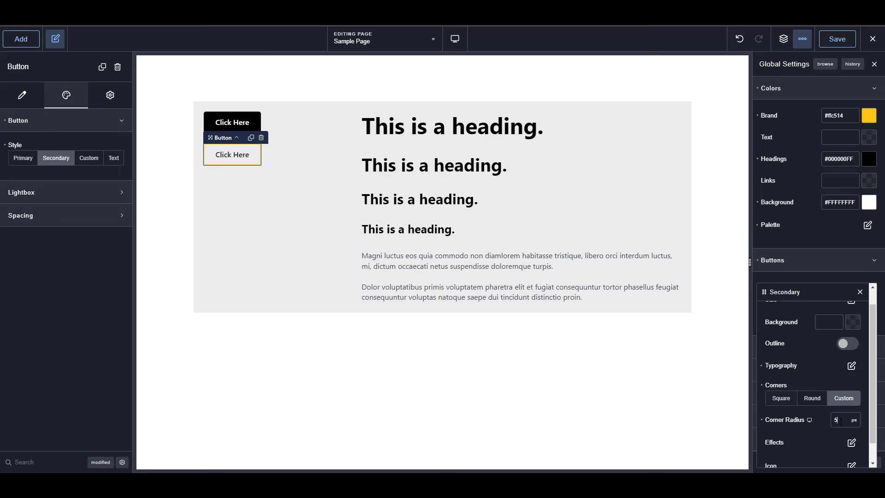
# Enable the secondary button's outline with the shade-dark palette color and a width of 2 px.
pyautogui.click(843, 345)
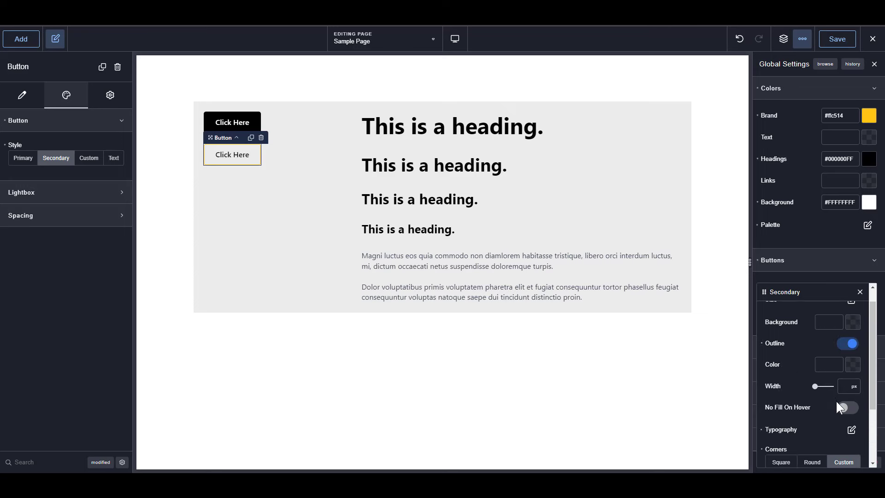
pyautogui.click(853, 365)
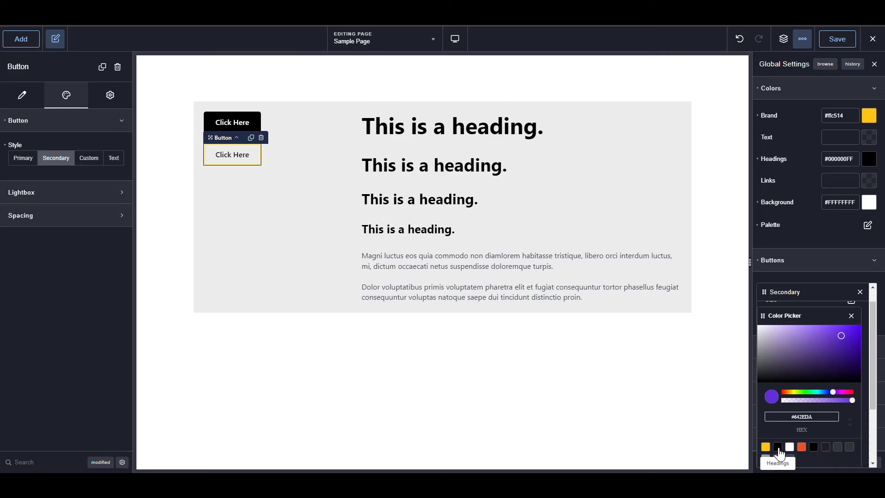
pyautogui.click(812, 449)
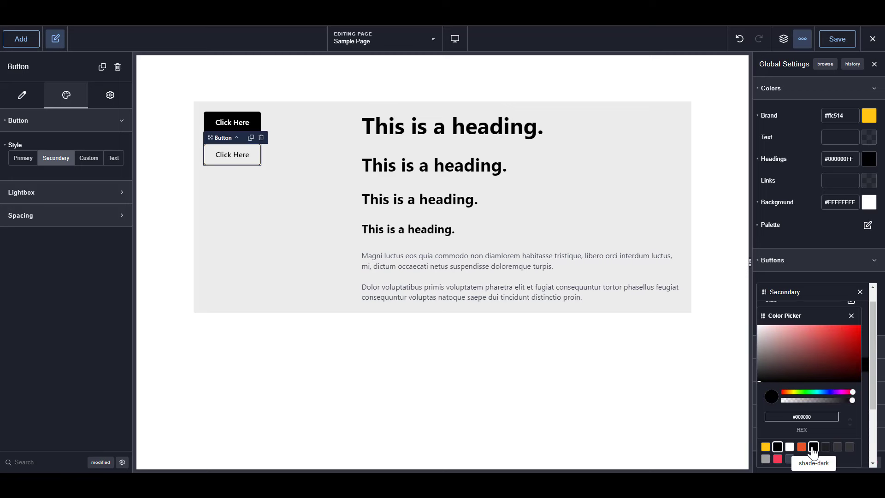
pyautogui.click(851, 315)
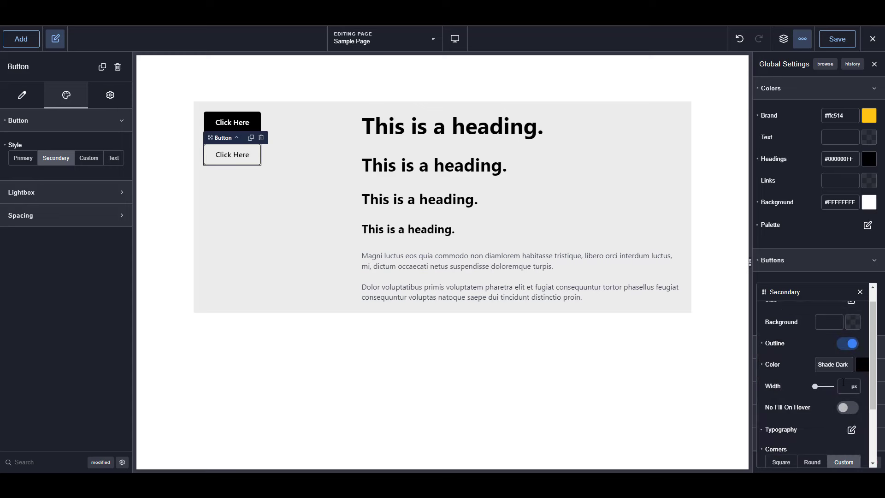
pyautogui.click(640, 189)
pyautogui.click(297, 273)
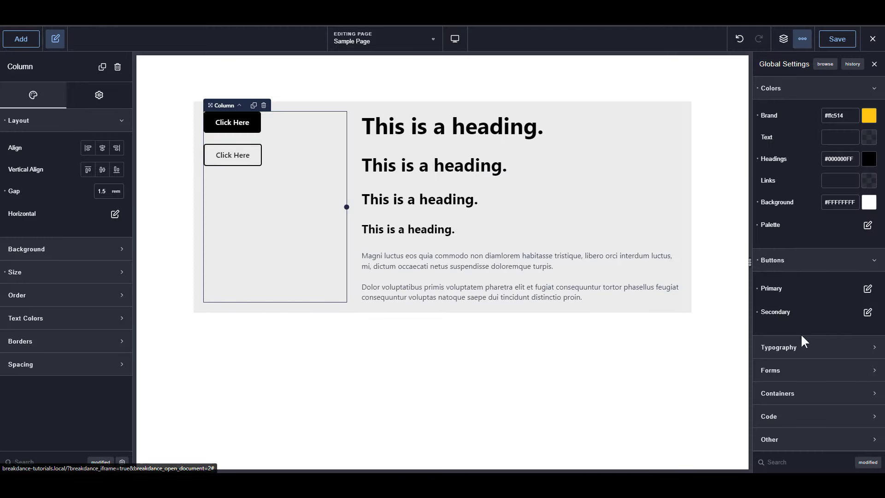
# Set the hover text color in the global secondary button's typography to white (#FFFFFF) from the palette.
pyautogui.click(868, 312)
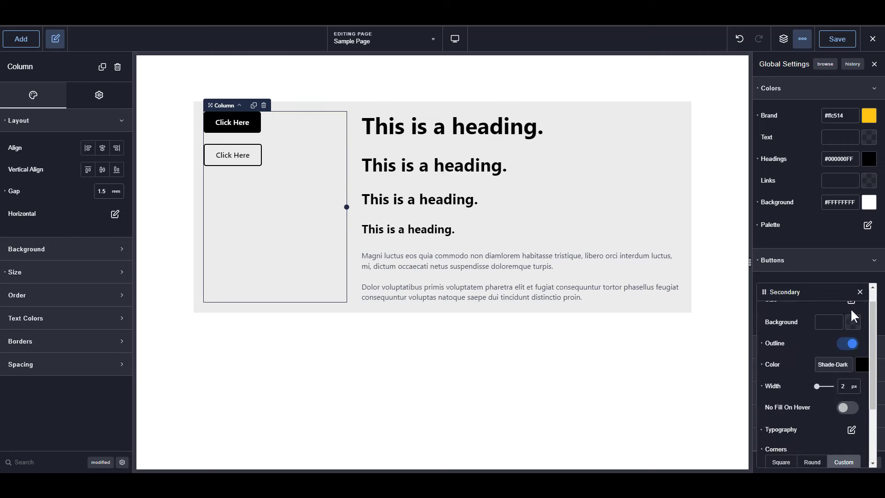
pyautogui.click(860, 292)
pyautogui.click(869, 313)
pyautogui.scroll(1, 830, 393)
pyautogui.scroll(-3, 844, 389)
pyautogui.click(853, 356)
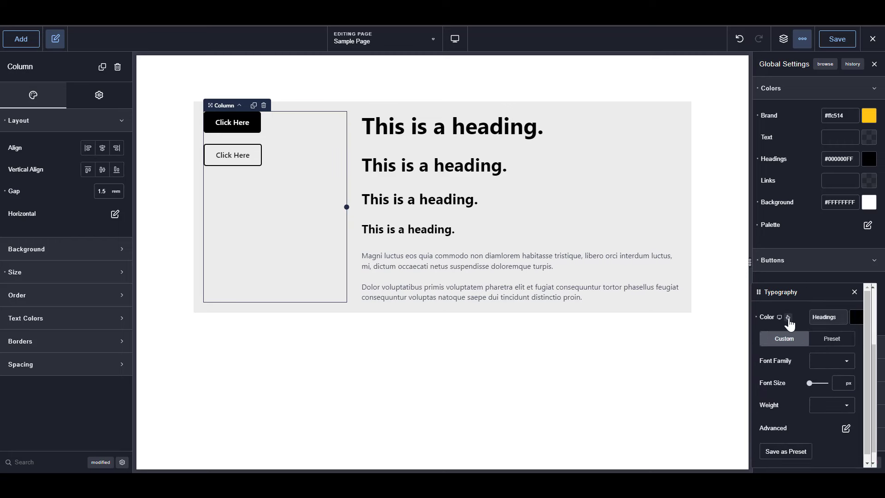
pyautogui.click(789, 319)
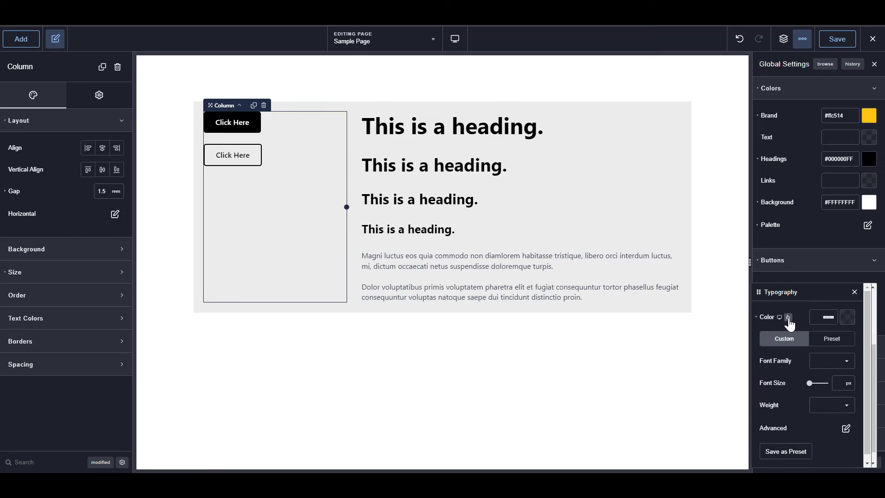
pyautogui.click(854, 319)
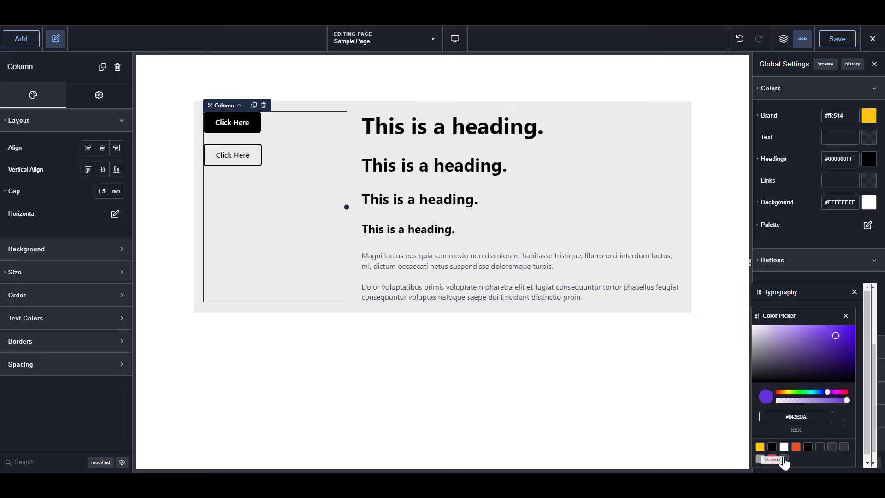
pyautogui.click(785, 449)
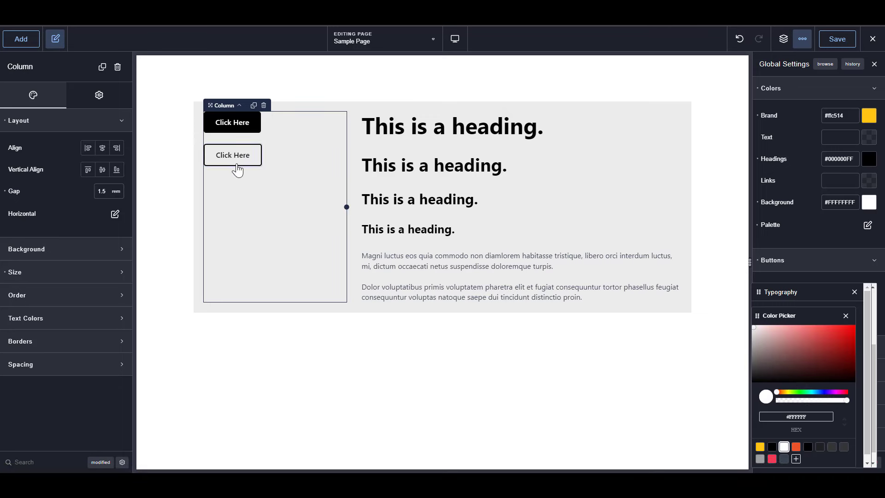
pyautogui.click(721, 270)
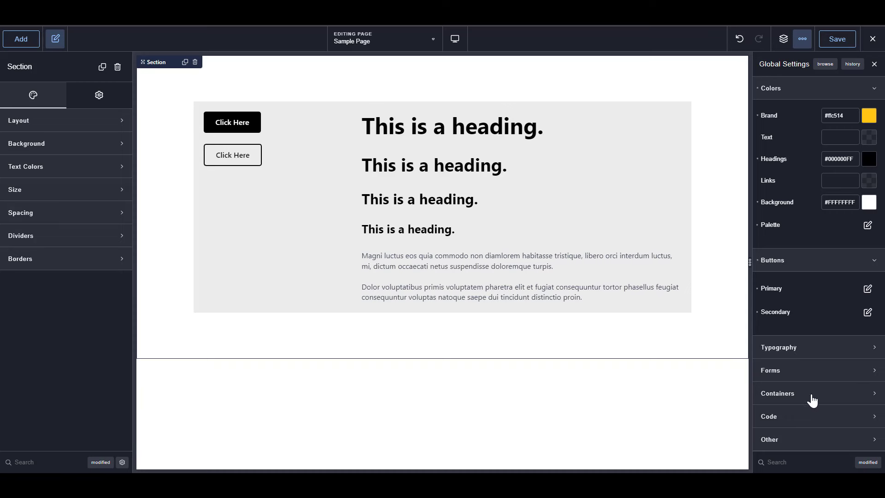
# Expand the global form settings and add a Form Builder element below the paragraph text on the sample page.
pyautogui.click(817, 373)
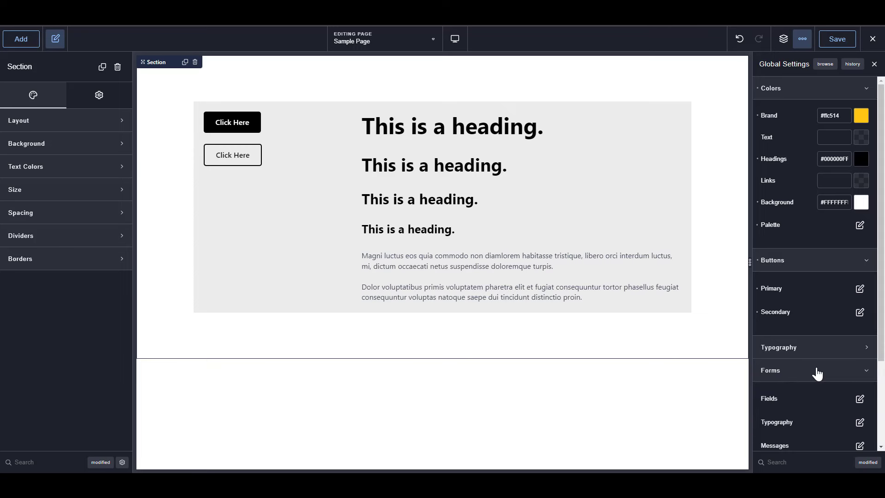
pyautogui.scroll(-3, 818, 373)
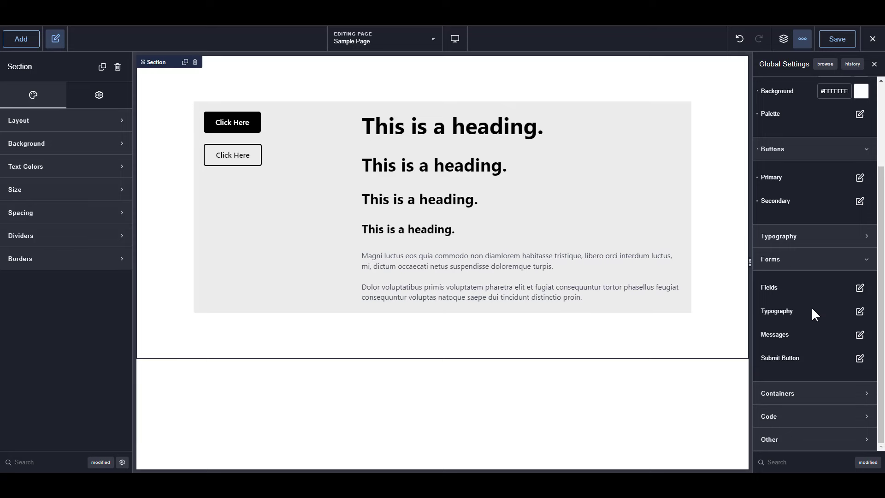
pyautogui.click(519, 294)
pyautogui.click(21, 39)
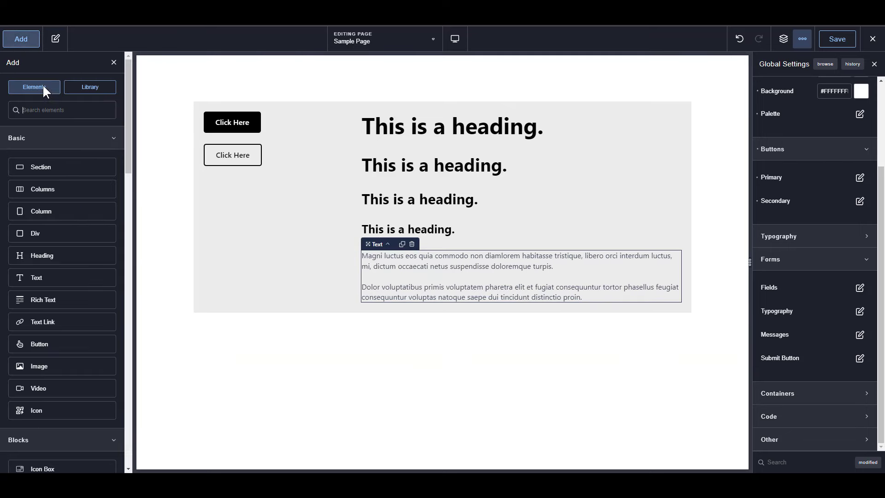
pyautogui.write('form')
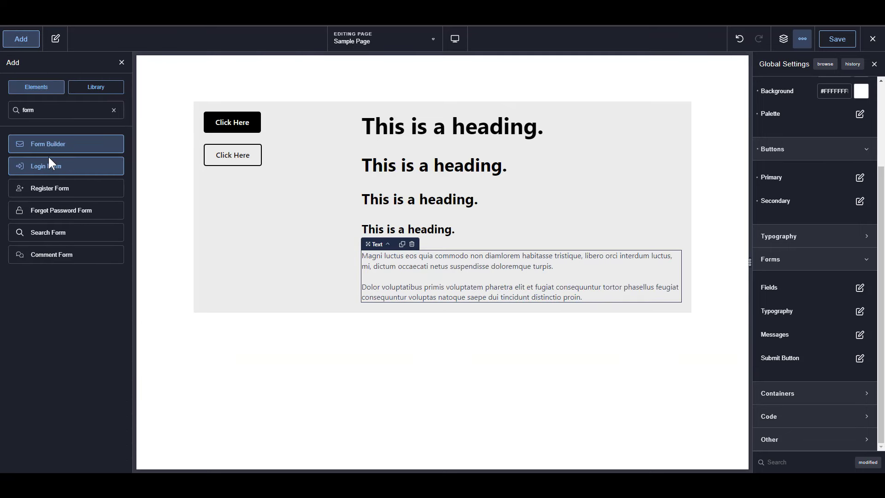
pyautogui.click(57, 143)
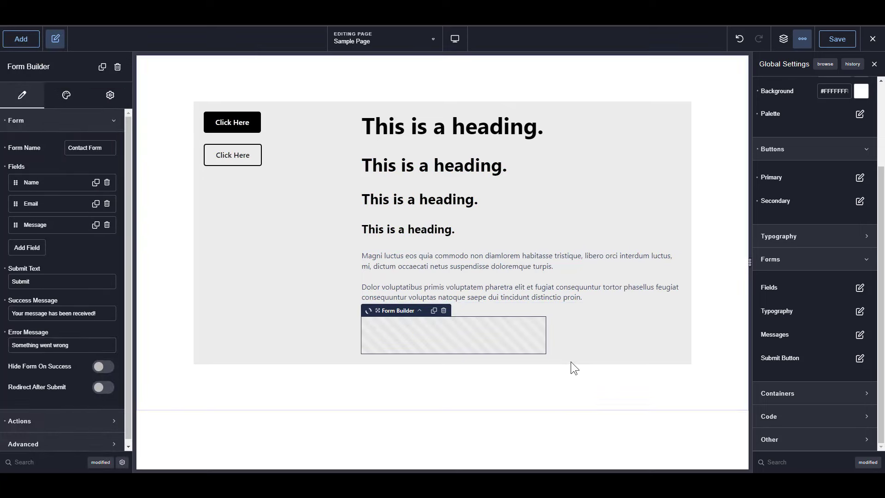
pyautogui.scroll(-2, 515, 237)
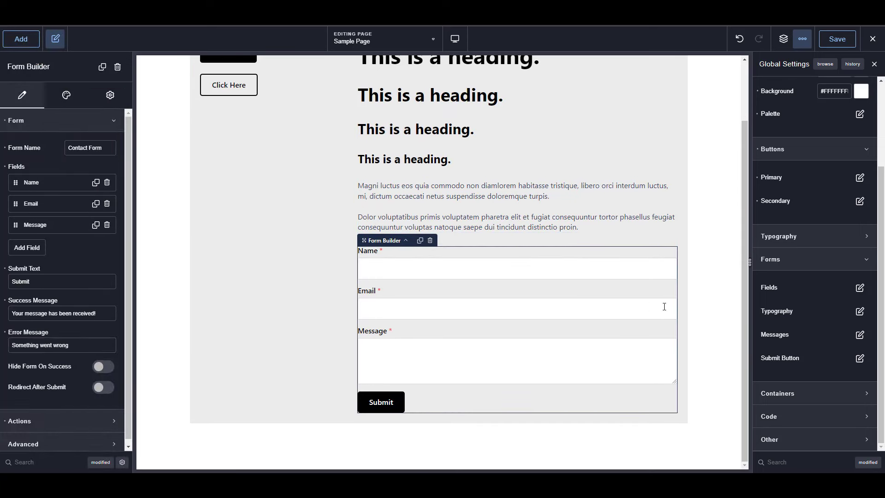
pyautogui.click(667, 215)
pyautogui.click(487, 296)
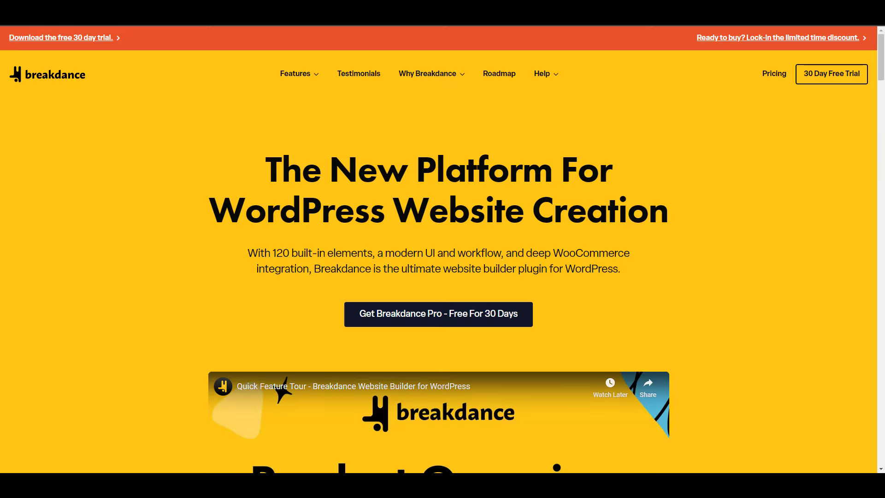
# Check the contact form on the Breakdance site and set the global form labels' text transform to uppercase.
pyautogui.scroll(-19, 633, 330)
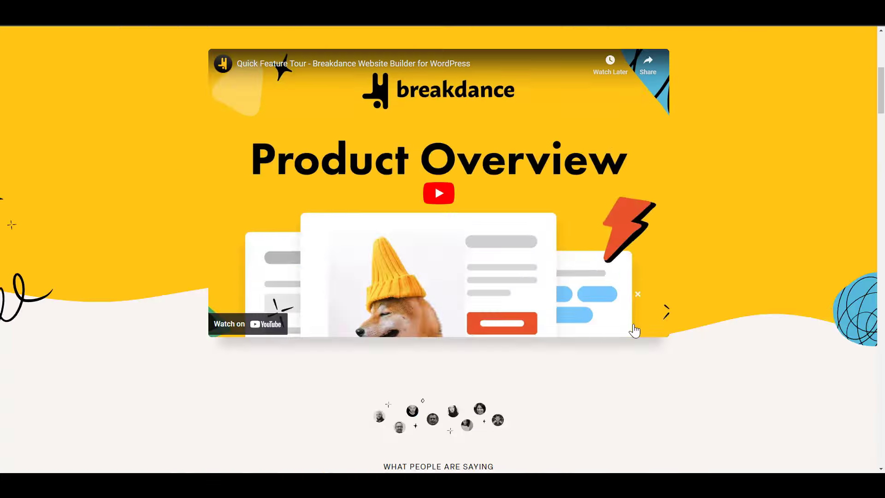
pyautogui.moveTo(881, 150); pyautogui.dragTo(847, 427)
pyautogui.scroll(-4, 847, 426)
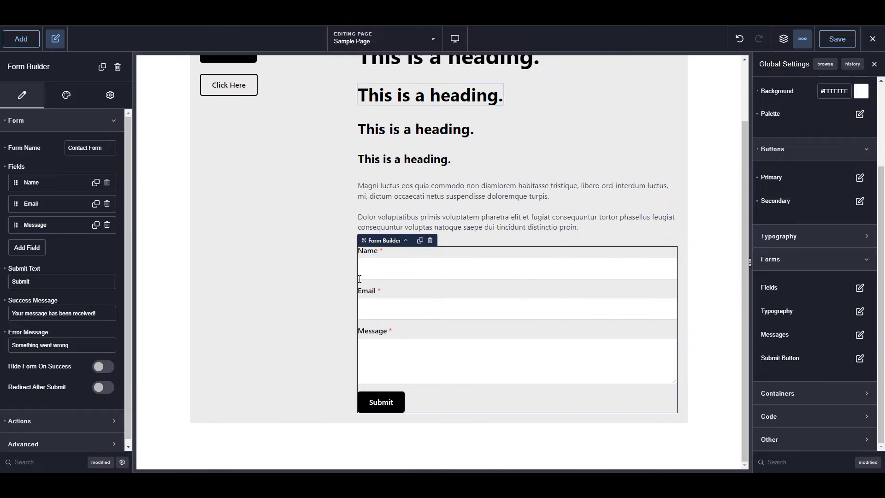
pyautogui.click(861, 315)
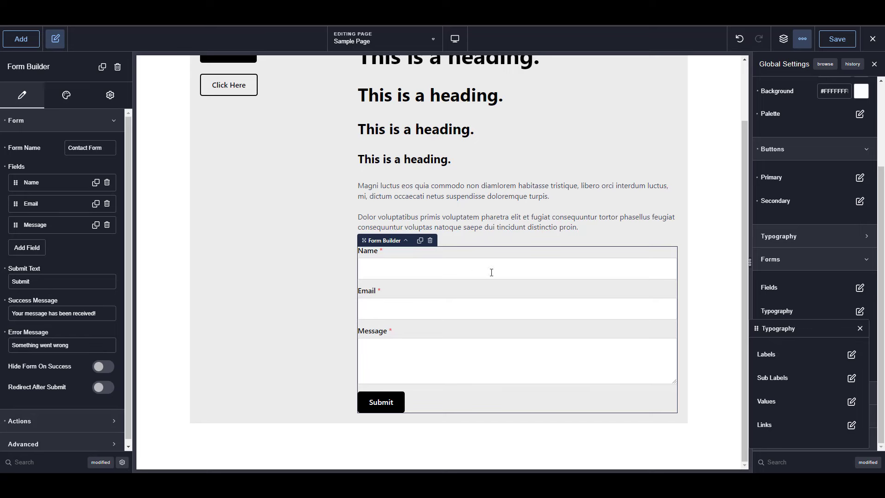
pyautogui.click(851, 355)
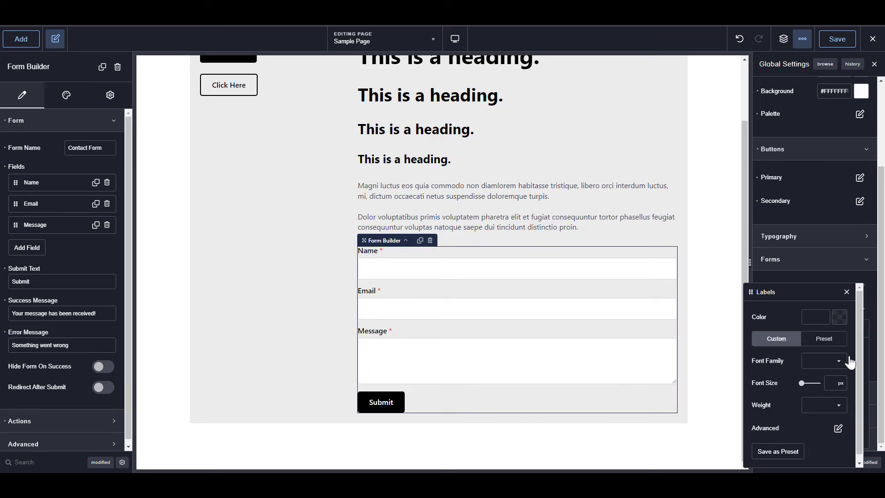
pyautogui.click(838, 430)
pyautogui.click(798, 428)
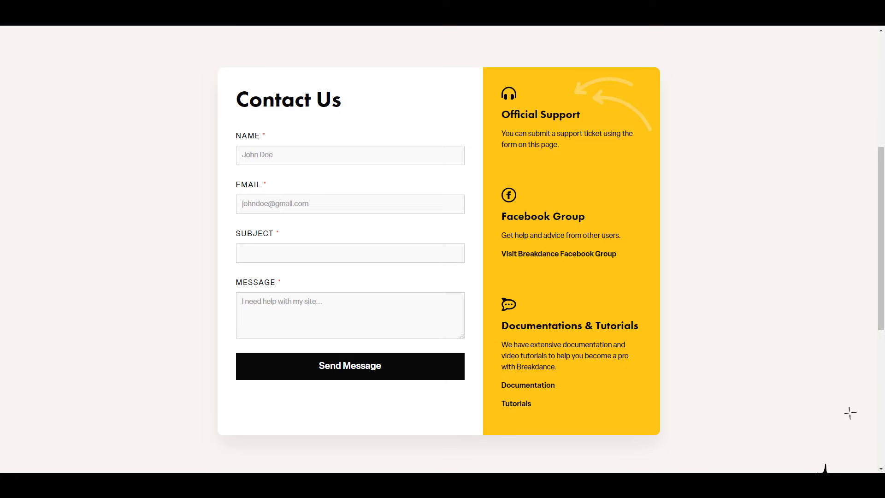
pyautogui.click(659, 4)
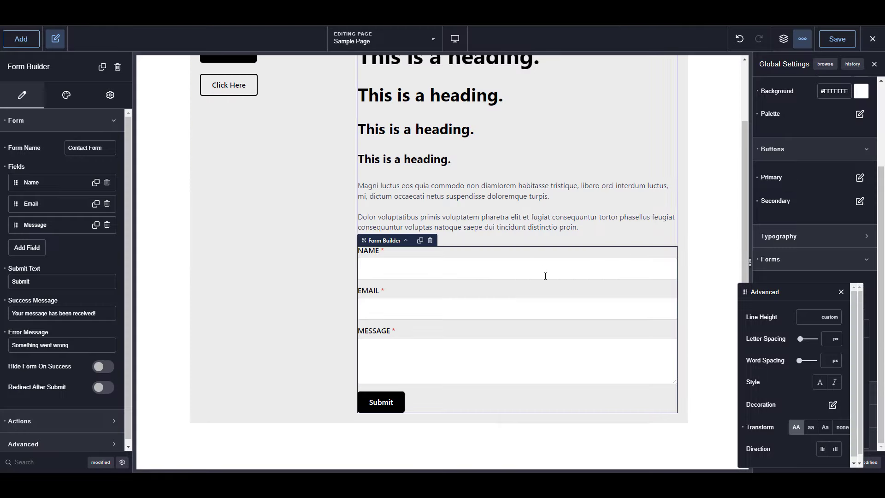
pyautogui.click(528, 256)
# Set the Form Builder element's container background to white (#FFFFFF) from the palette.
pyautogui.click(67, 95)
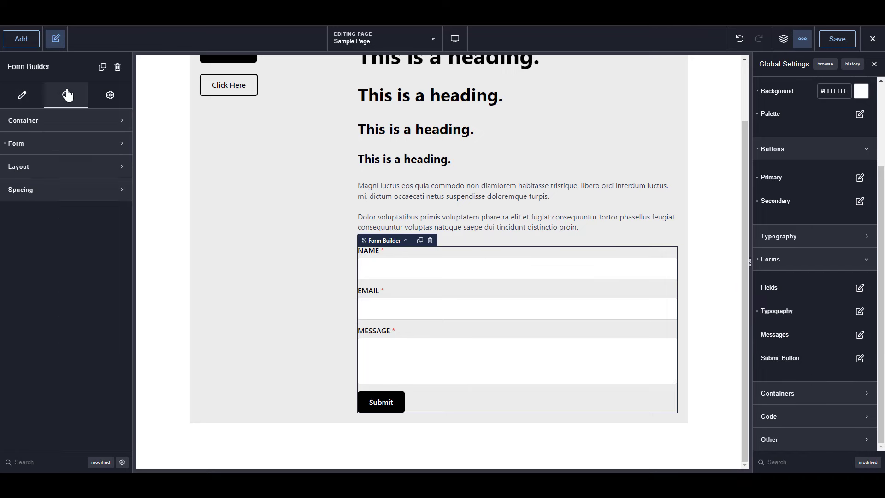
pyautogui.click(76, 124)
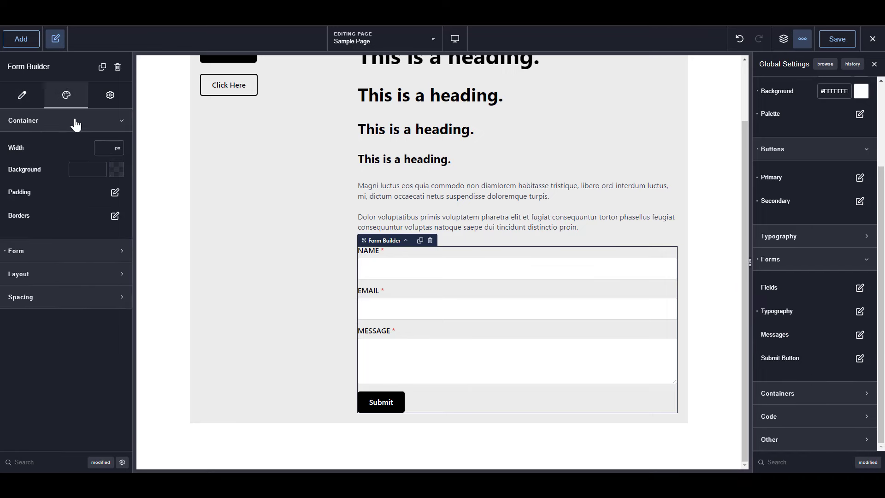
pyautogui.click(117, 174)
pyautogui.click(53, 320)
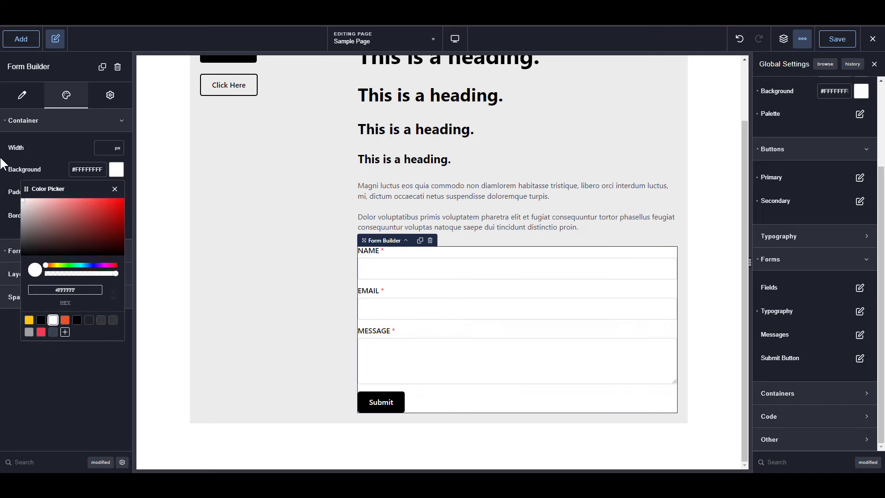
pyautogui.click(14, 362)
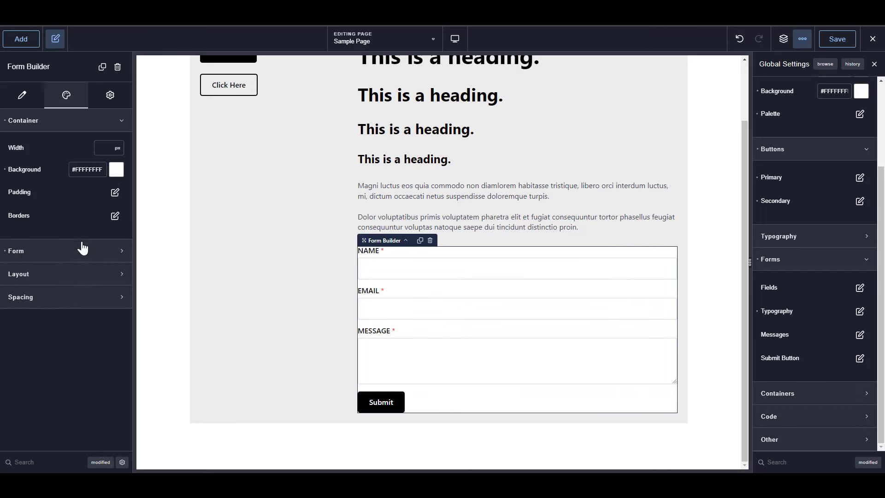
# Set the Form Builder container's padding to 2 rem on all four sides.
pyautogui.click(115, 192)
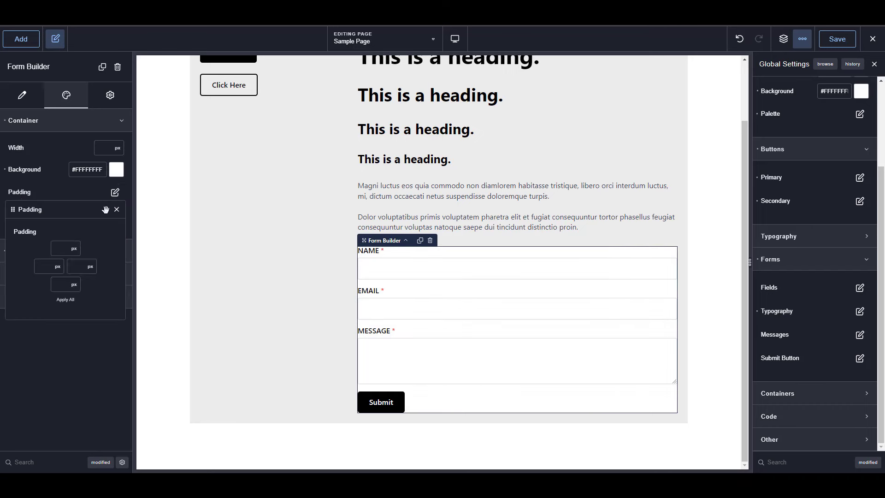
pyautogui.click(62, 249)
pyautogui.write('2')
pyautogui.click(73, 249)
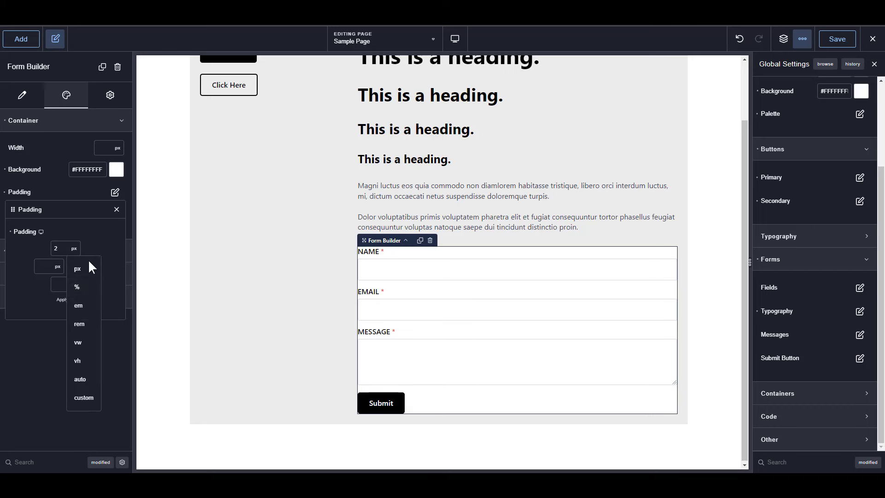
pyautogui.click(81, 308)
pyautogui.click(63, 302)
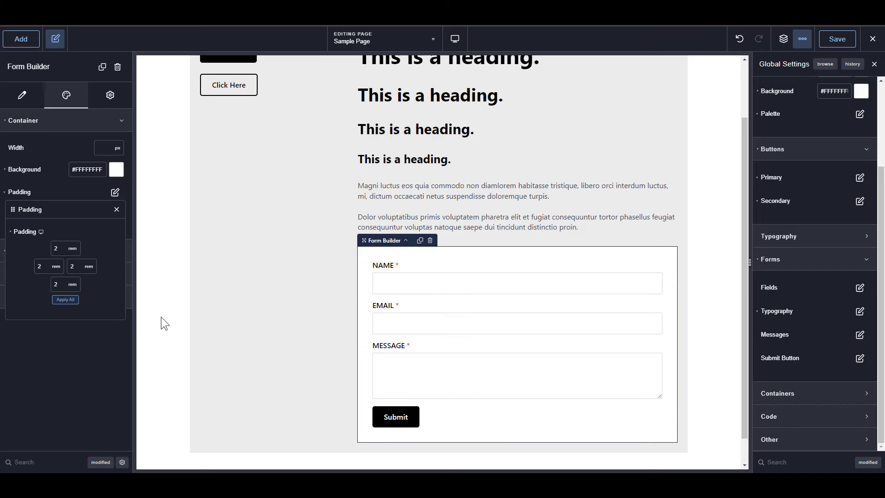
pyautogui.click(260, 322)
pyautogui.click(624, 260)
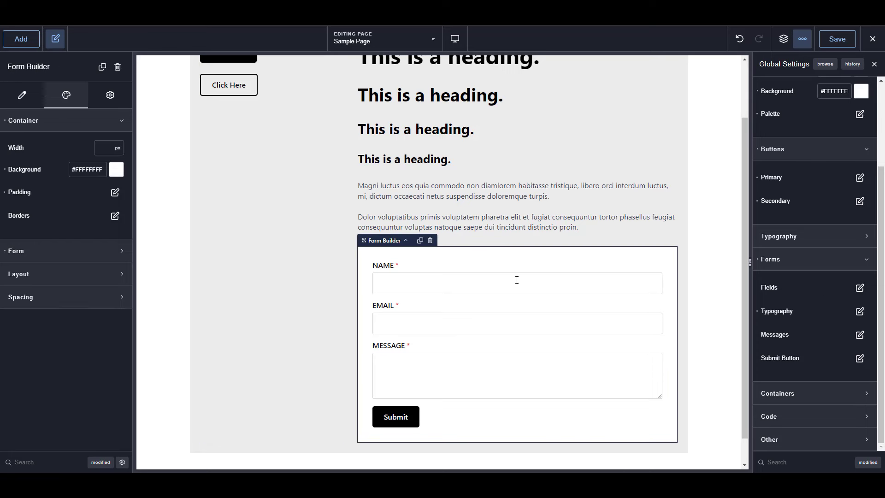
# Set the global form fields' background to a very light gray, #F7F7F7, starting from the palette gray.
pyautogui.click(860, 287)
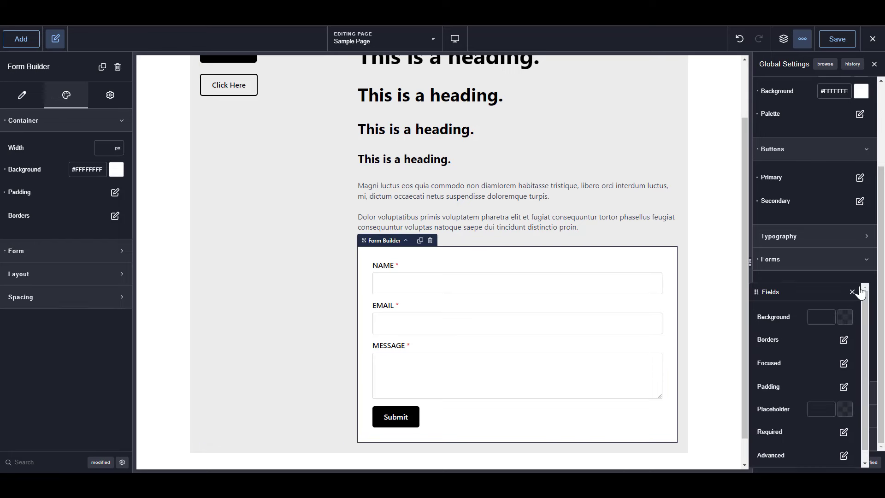
pyautogui.click(848, 318)
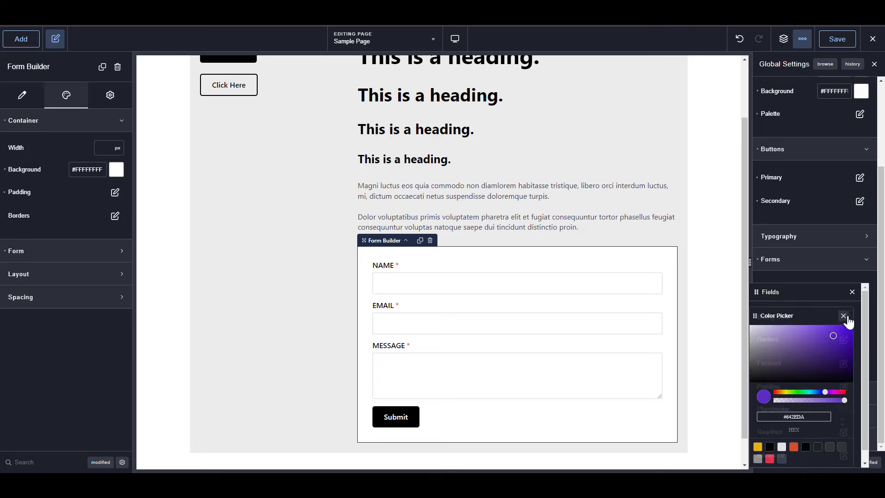
pyautogui.click(758, 461)
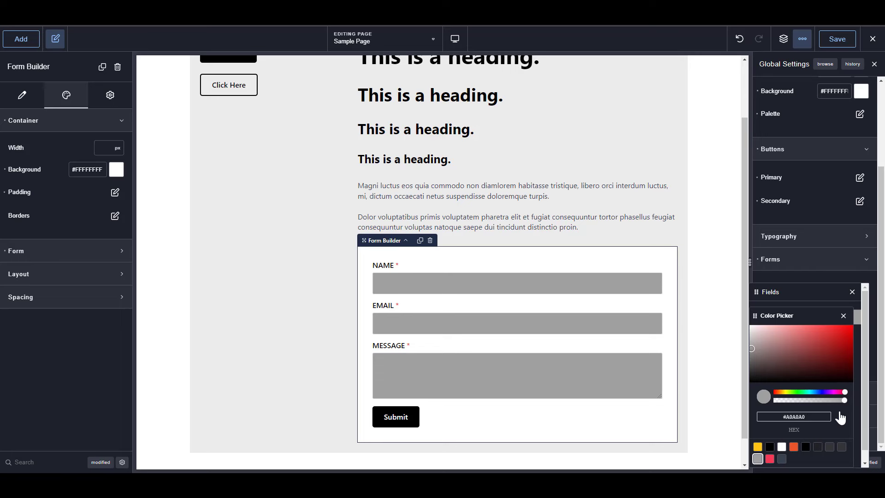
pyautogui.moveTo(775, 350); pyautogui.dragTo(736, 333)
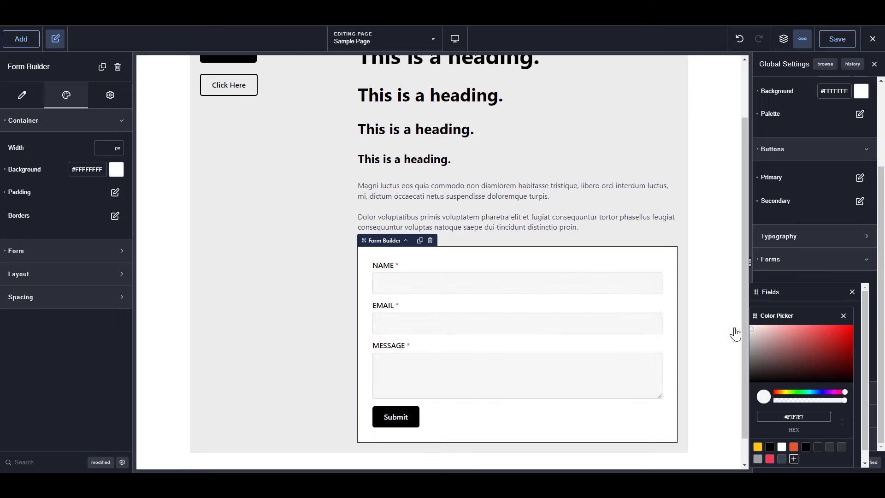
# Save the form fields' background color as a global color named ultra-light-gray.
pyautogui.click(794, 459)
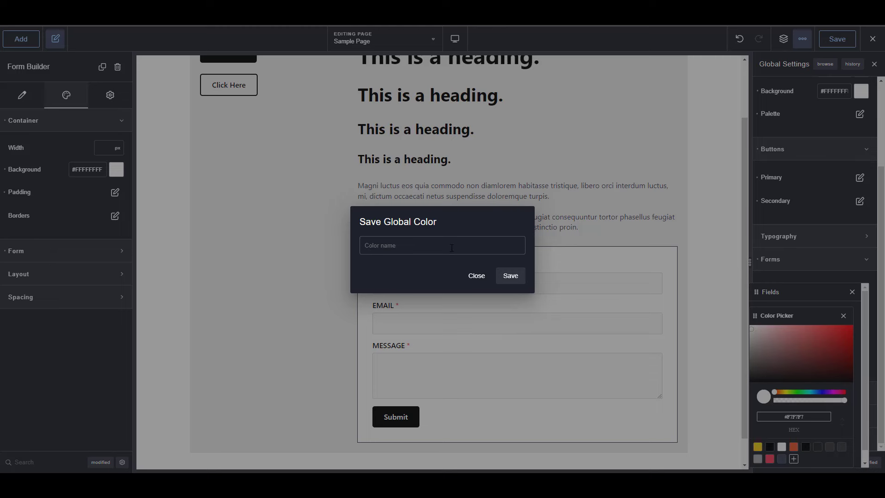
pyautogui.write('ultra-light')
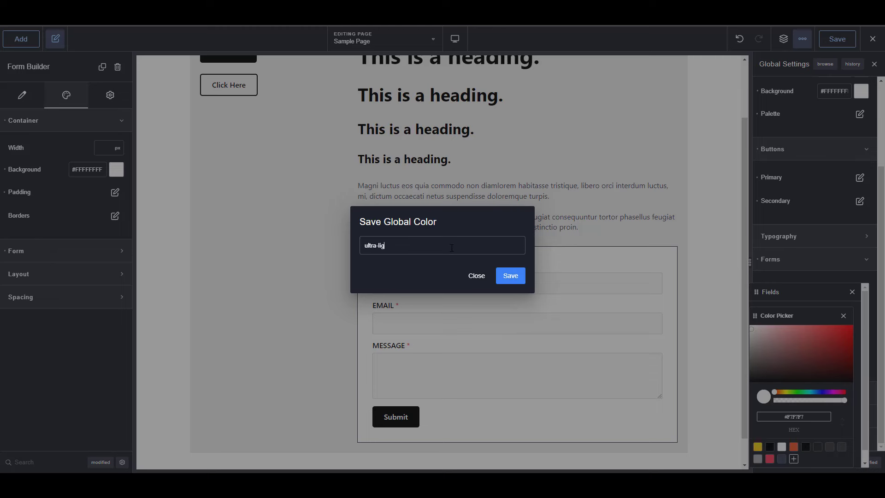
pyautogui.write('-gray')
pyautogui.click(509, 276)
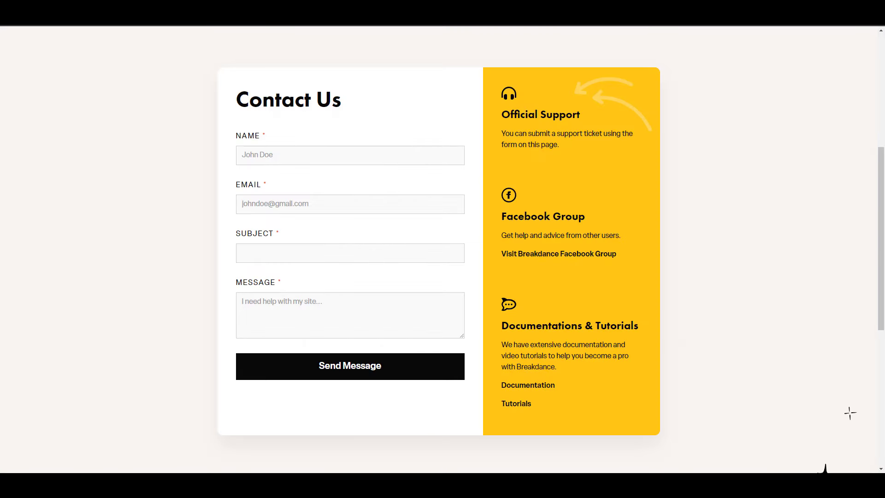
pyautogui.click(279, 158)
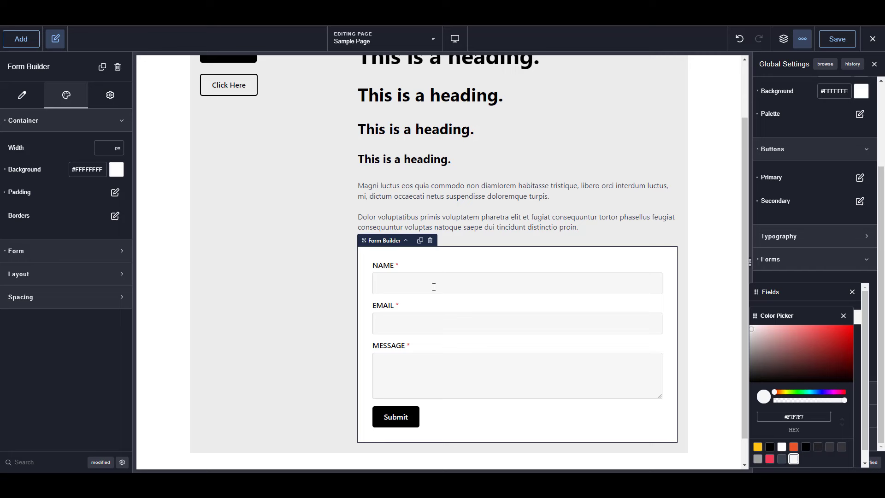
pyautogui.click(447, 274)
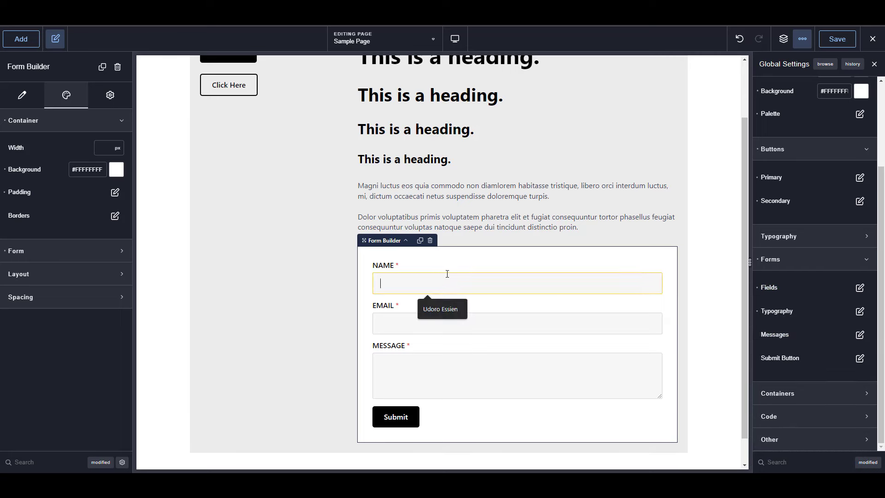
pyautogui.click(455, 266)
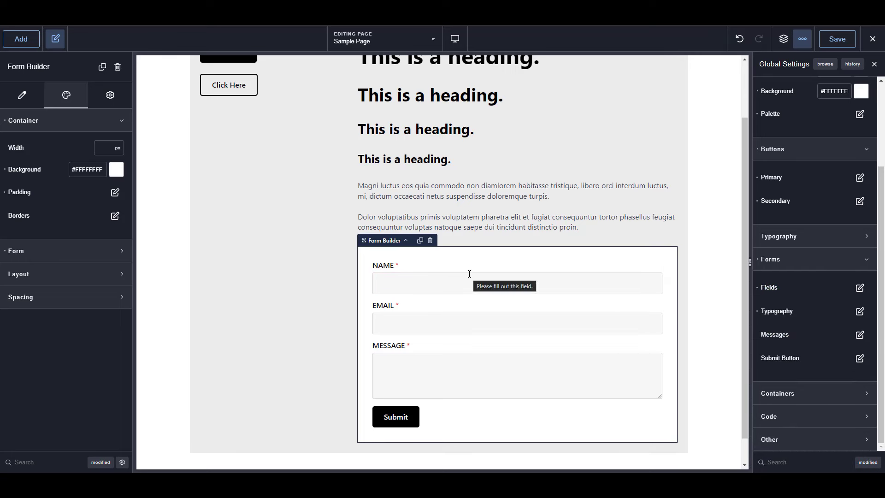
# Set the form's Name field placeholder to "Placeholder" and copy that text.
pyautogui.click(35, 101)
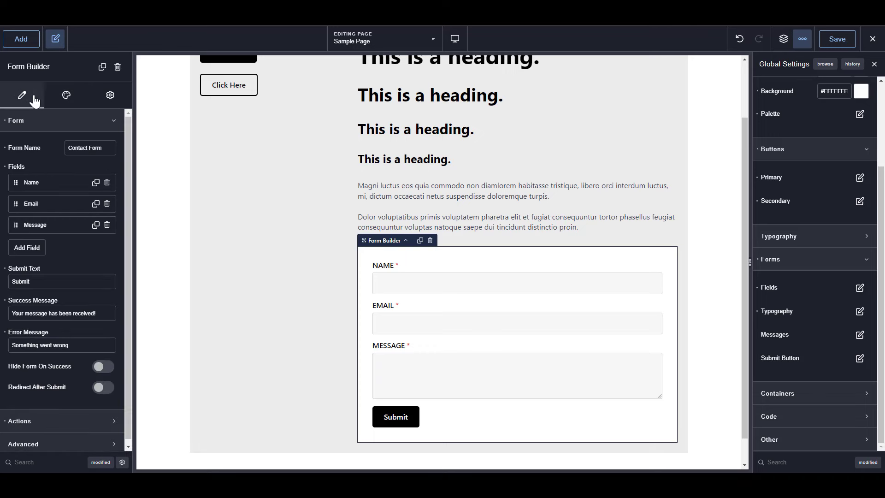
pyautogui.click(60, 186)
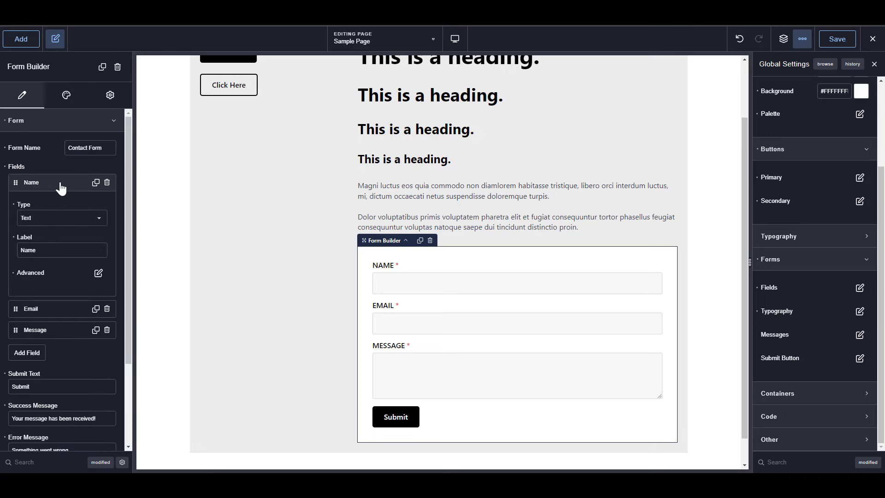
pyautogui.click(97, 274)
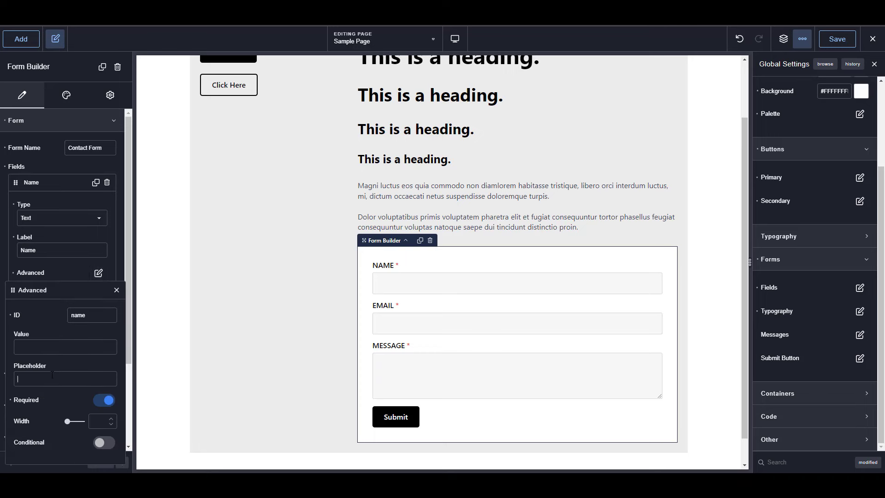
pyautogui.write('Placehodle')
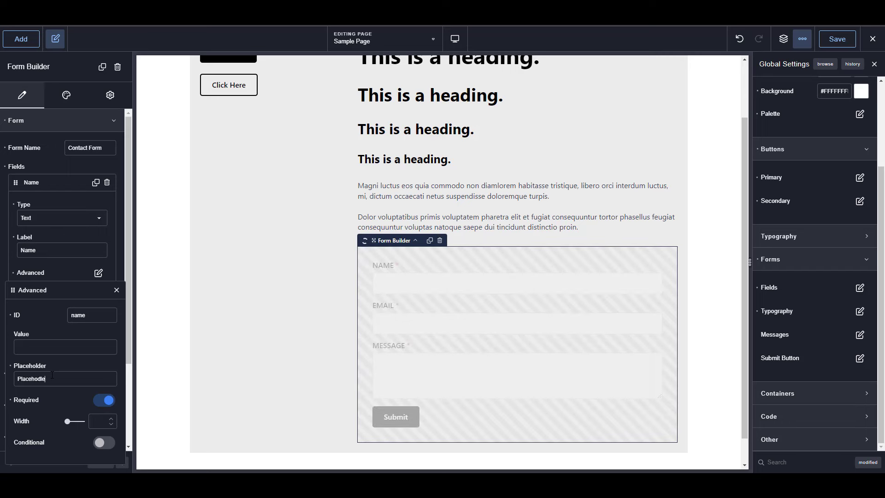
pyautogui.press('BackSpace')
pyautogui.press('BackSpace')
pyautogui.press('BackSpace')
pyautogui.write('older')
pyautogui.hotkey('ctrl', 'a')
pyautogui.hotkey('ctrl', 'c')
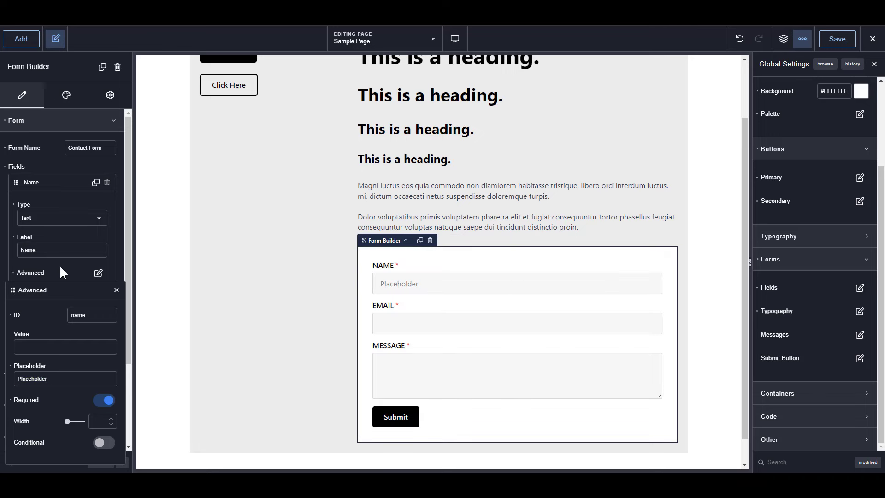
pyautogui.click(60, 268)
# Paste "Placeholder" as the placeholder of the form's Email field.
pyautogui.click(46, 309)
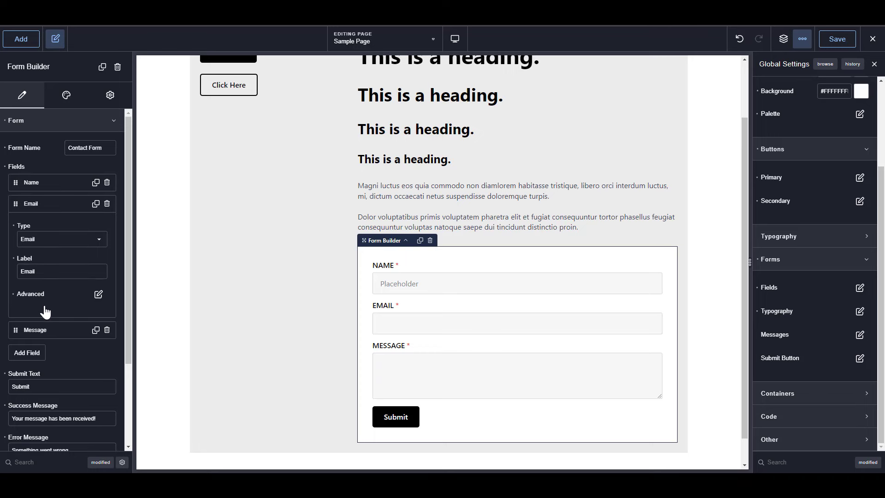
pyautogui.click(99, 295)
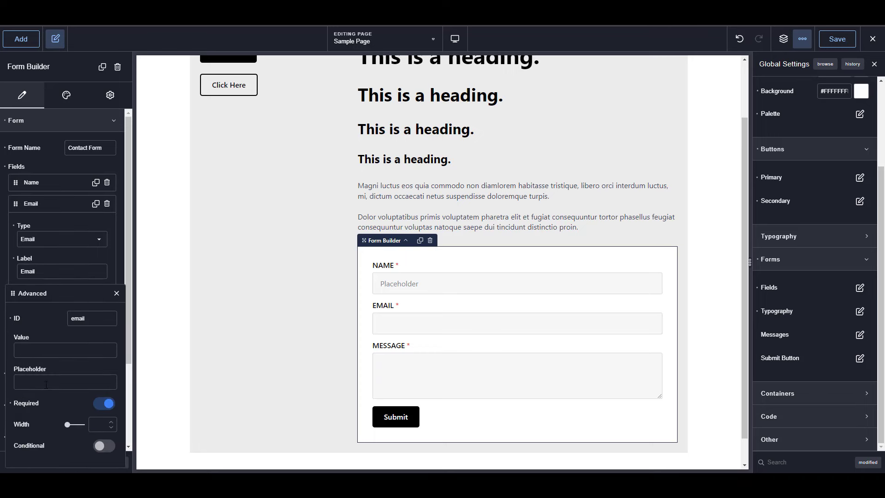
pyautogui.click(116, 294)
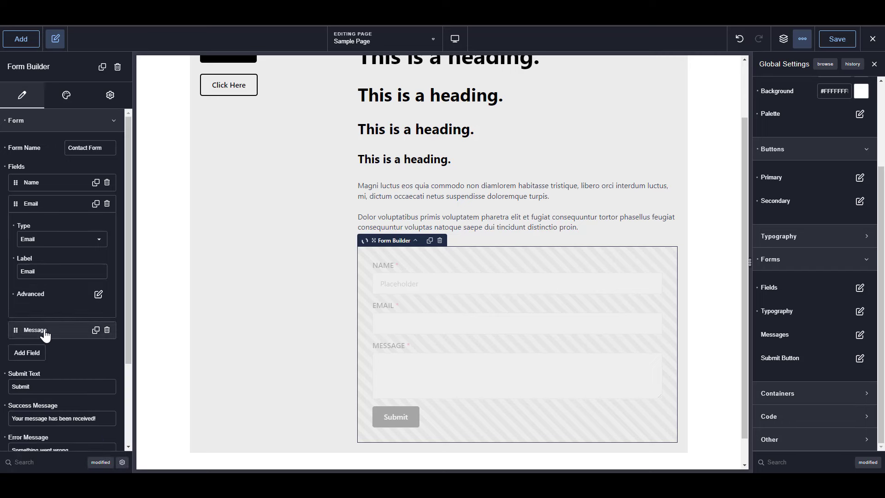
# Paste "Placeholder" as the placeholder of the form's Message field.
pyautogui.click(43, 333)
pyautogui.click(99, 338)
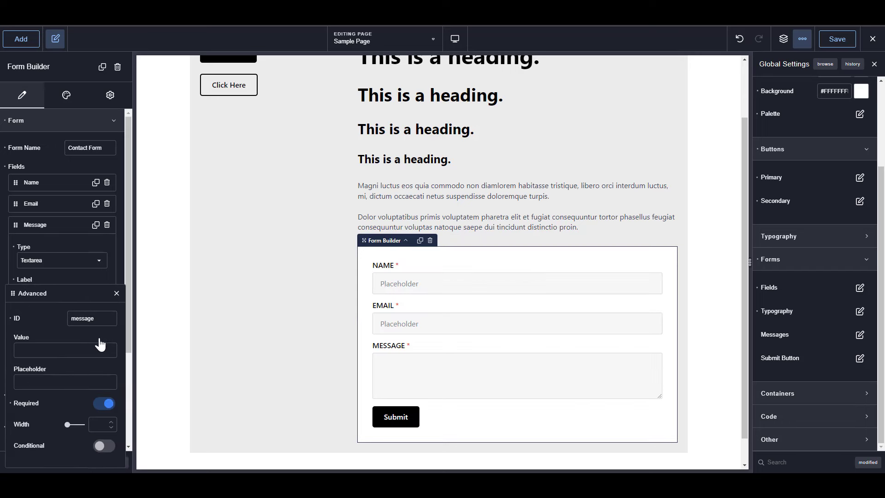
pyautogui.click(49, 380)
pyautogui.hotkey('ctrl', 'v')
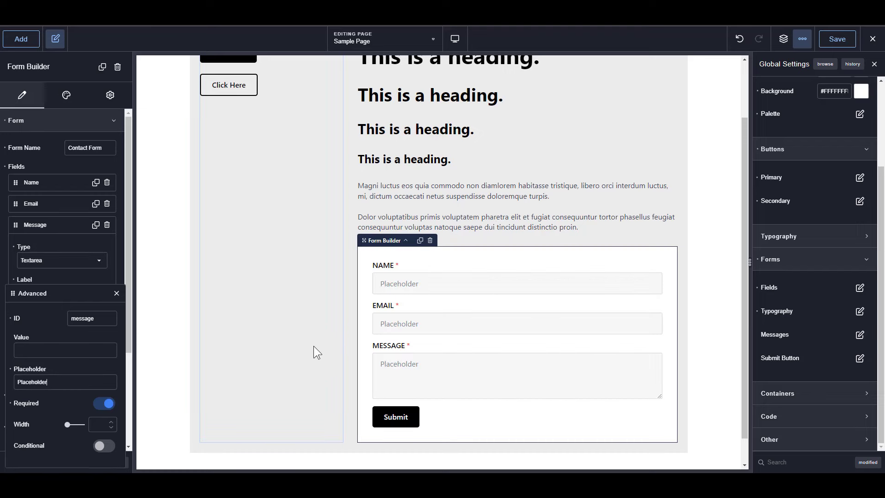
pyautogui.click(313, 344)
pyautogui.click(548, 316)
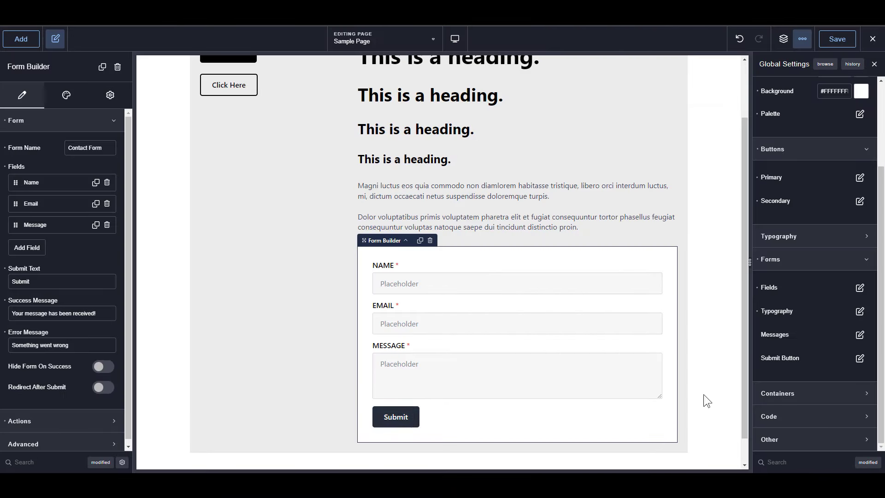
# Set the global form submit button's alignment to Full Width.
pyautogui.click(859, 359)
pyautogui.click(845, 411)
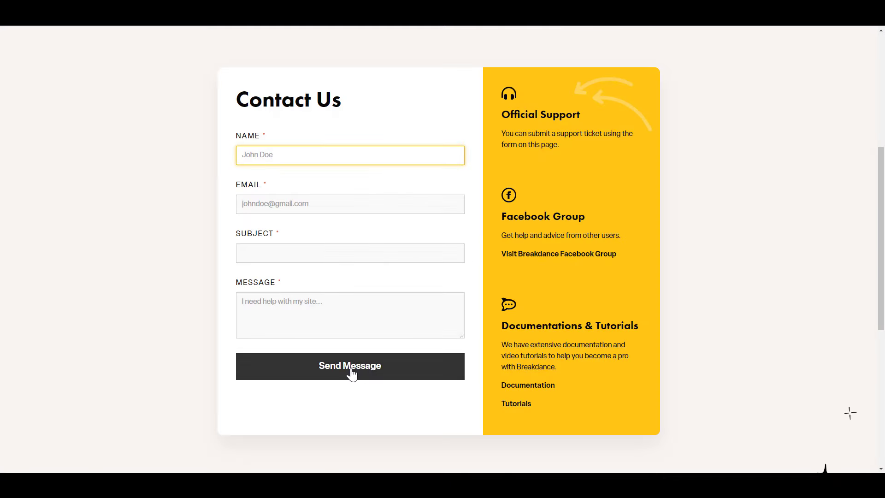
# Inspect the font, background and padding of the Send Message button on the Breakdance website's contact form.
pyautogui.click(806, 118)
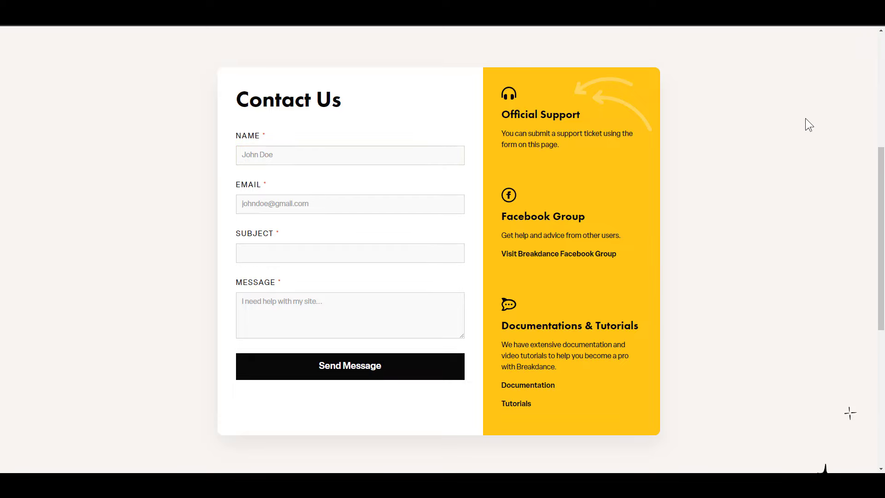
pyautogui.hotkey('ctrl', 'shift', 'i')
pyautogui.click(731, 33)
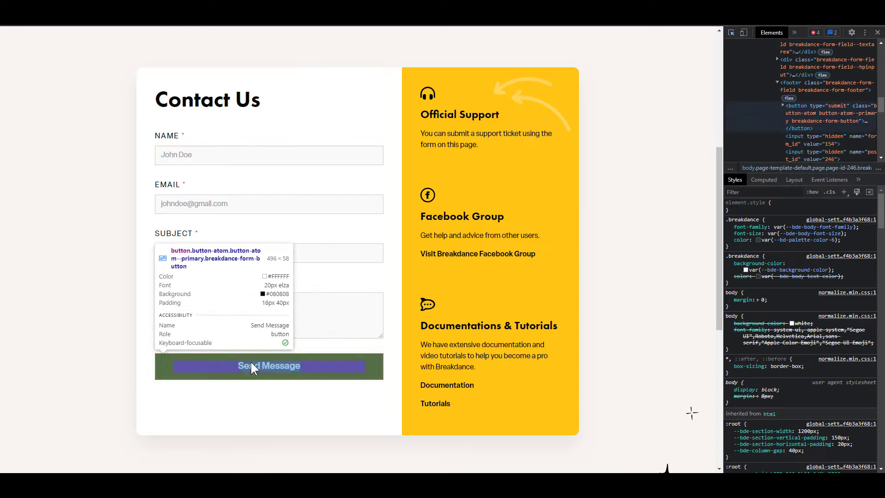
pyautogui.hotkey('ctrl', 'shift', 'i')
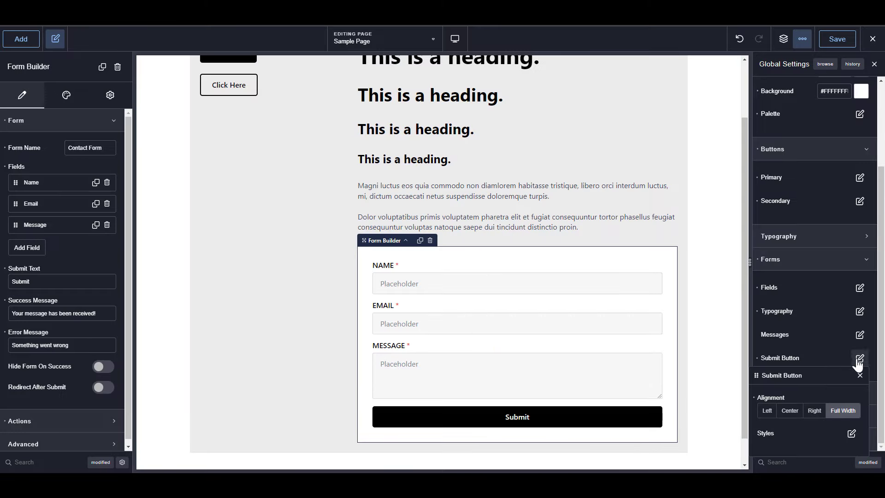
# Style the global submit button with a 20 px font size and square corners.
pyautogui.click(852, 432)
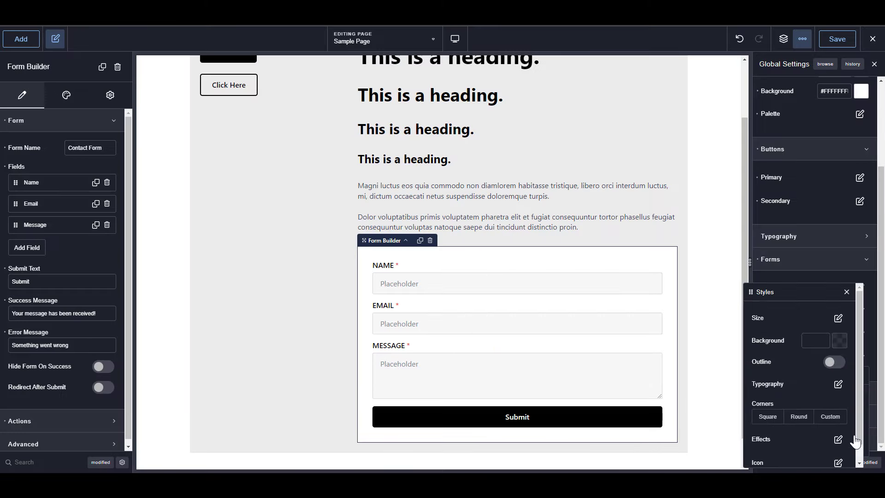
pyautogui.click(842, 390)
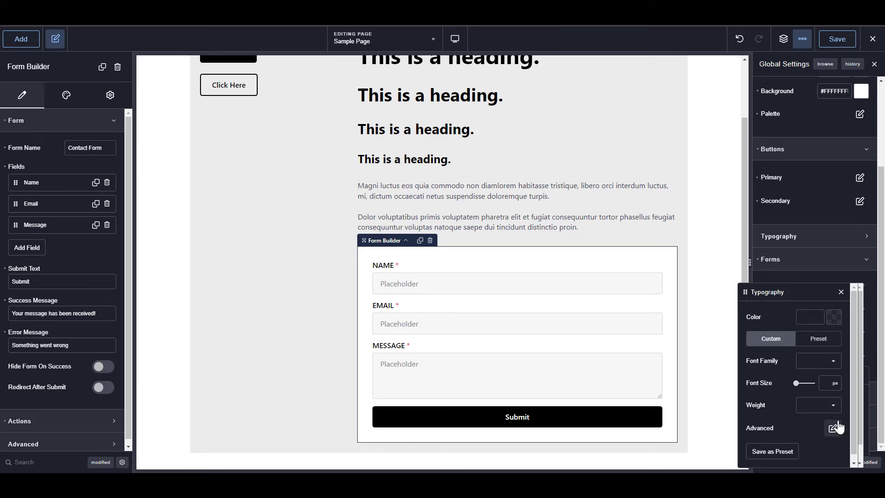
pyautogui.write('20')
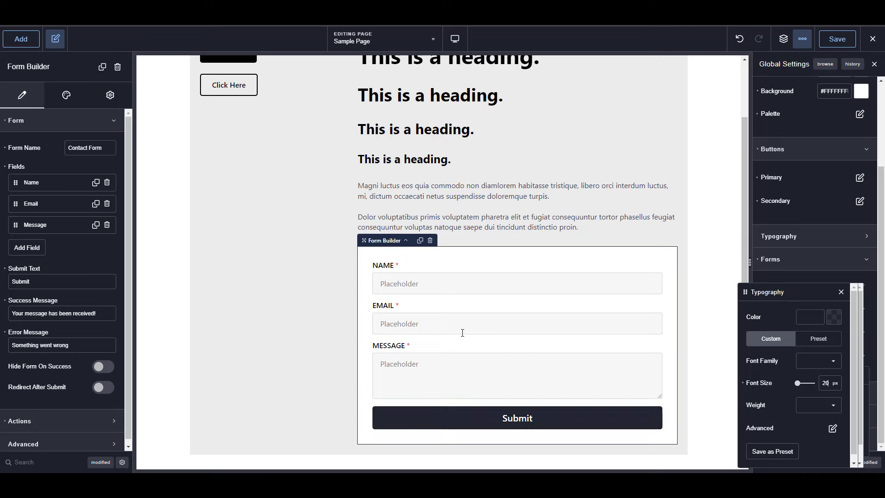
pyautogui.click(842, 293)
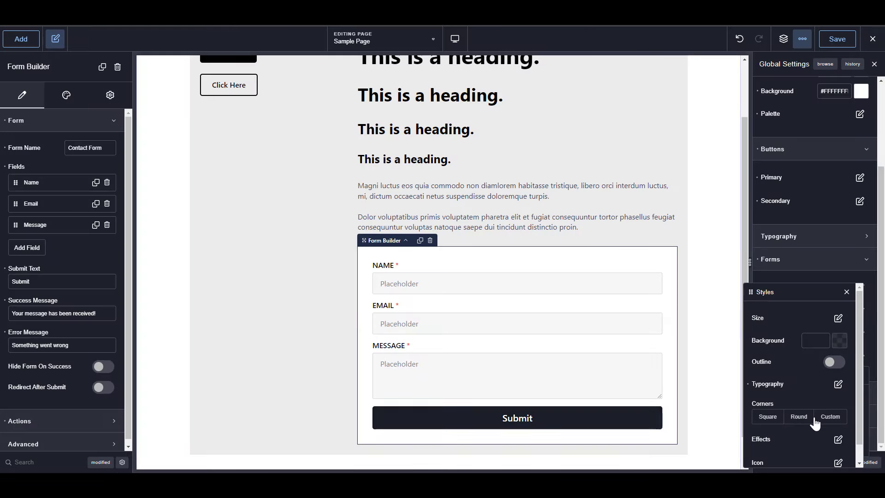
pyautogui.click(768, 418)
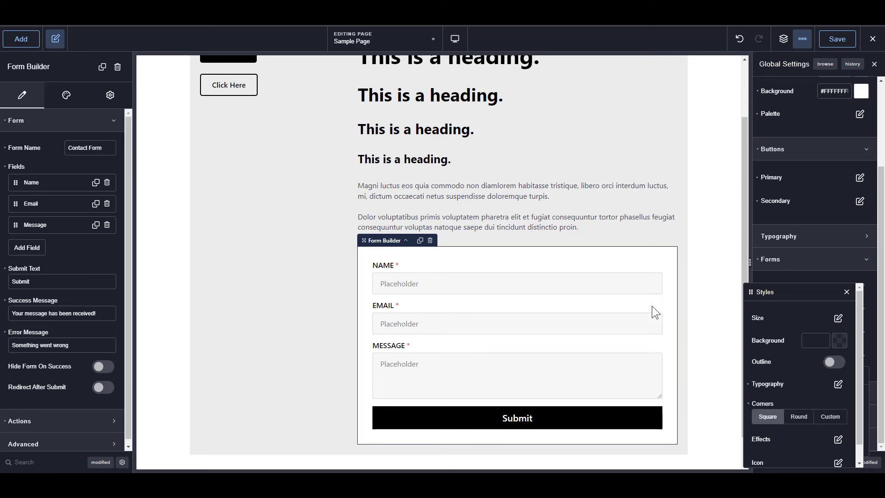
pyautogui.click(847, 292)
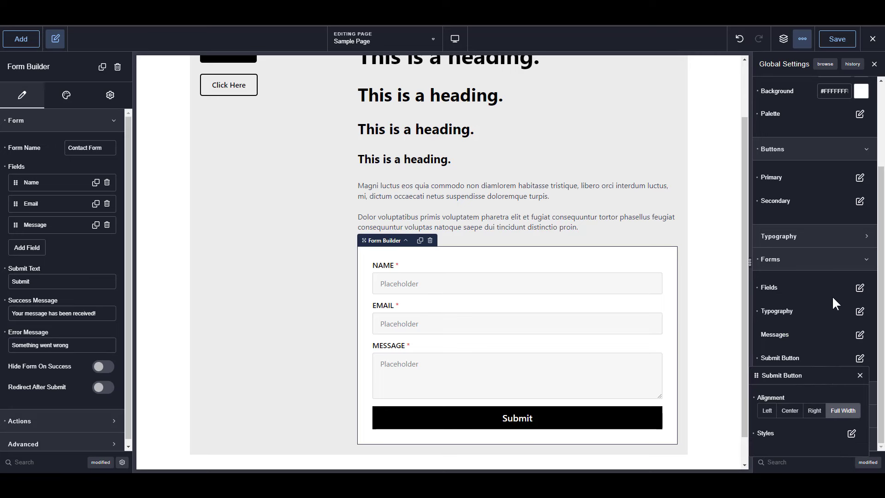
# Adjust the corner radius of the form fields' borders in the global form styles.
pyautogui.click(859, 291)
pyautogui.click(843, 340)
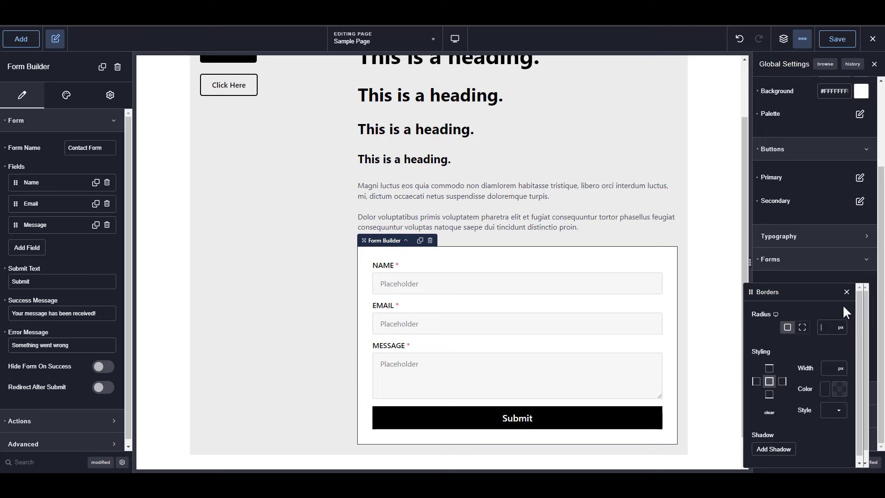
pyautogui.click(847, 293)
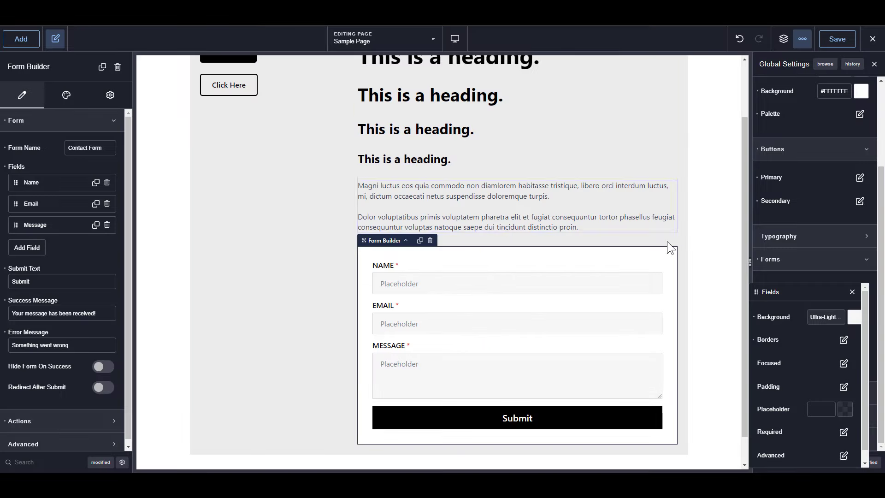
pyautogui.click(718, 203)
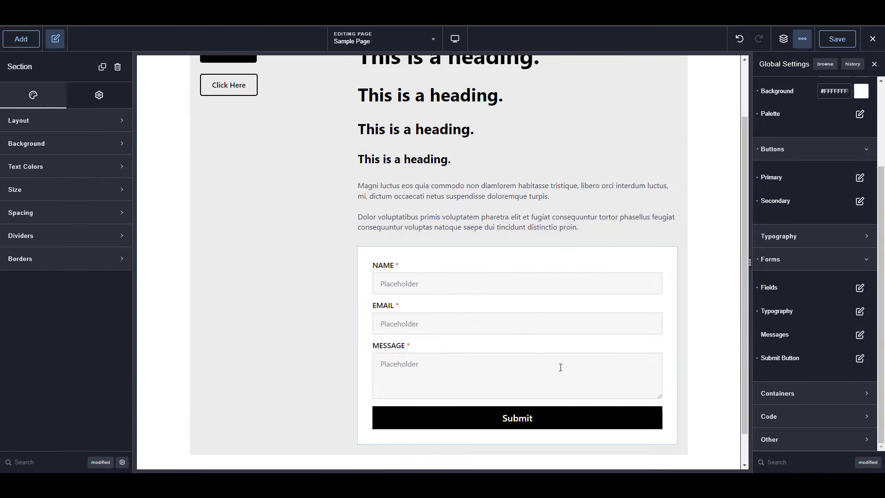
# Add a second Form Builder element below the existing form to check the global styles, and delete it again.
pyautogui.click(506, 345)
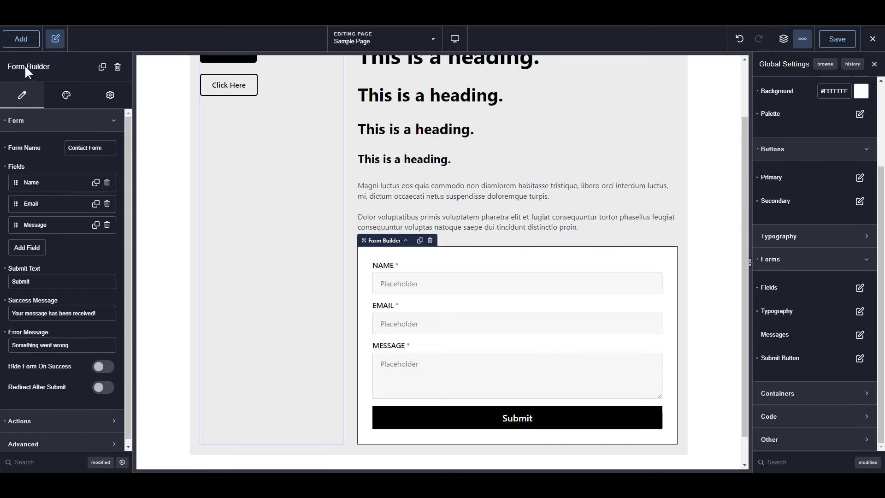
pyautogui.click(20, 39)
pyautogui.click(49, 107)
pyautogui.write('form')
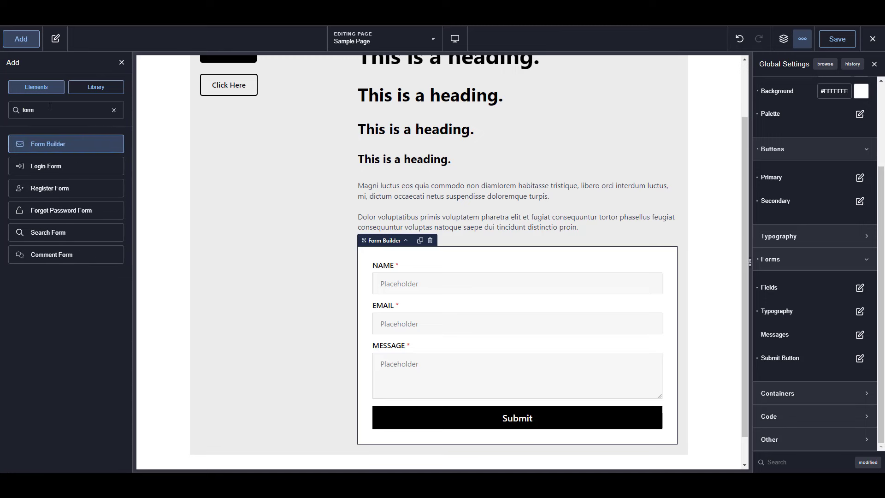
pyautogui.click(65, 144)
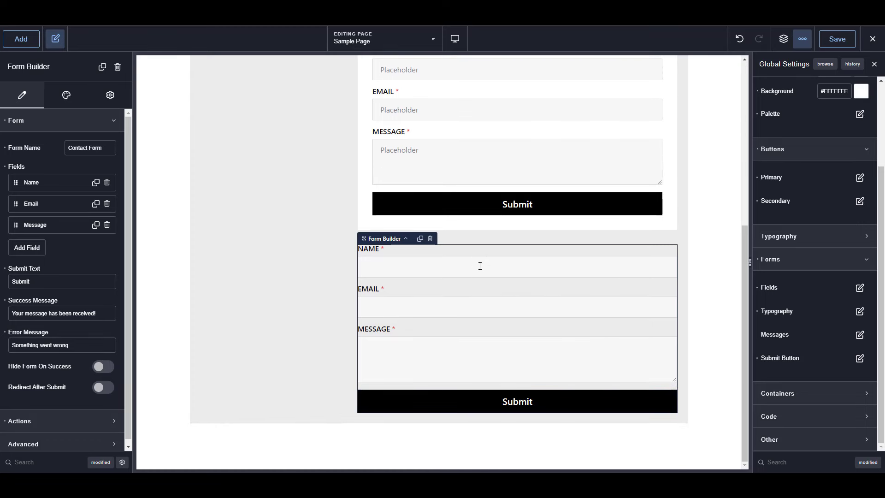
pyautogui.scroll(2, 480, 266)
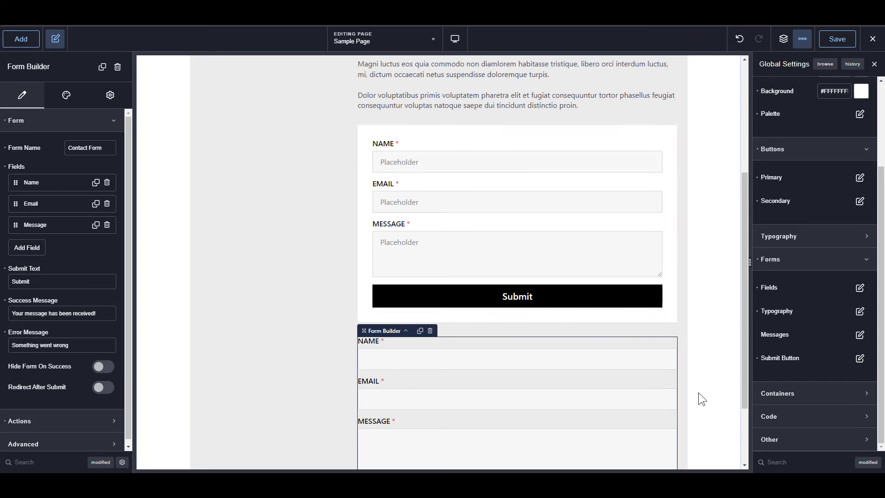
pyautogui.click(430, 331)
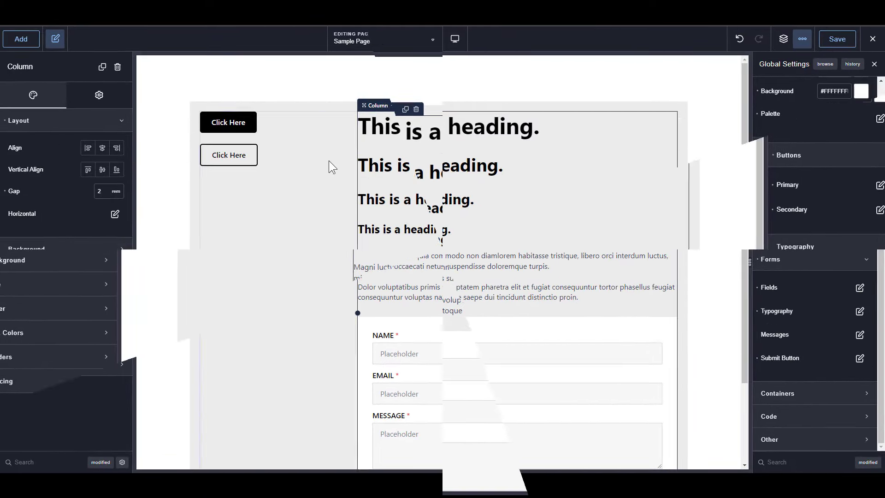
# Move the column with the two buttons to the other side of the headings and form column.
pyautogui.click(328, 162)
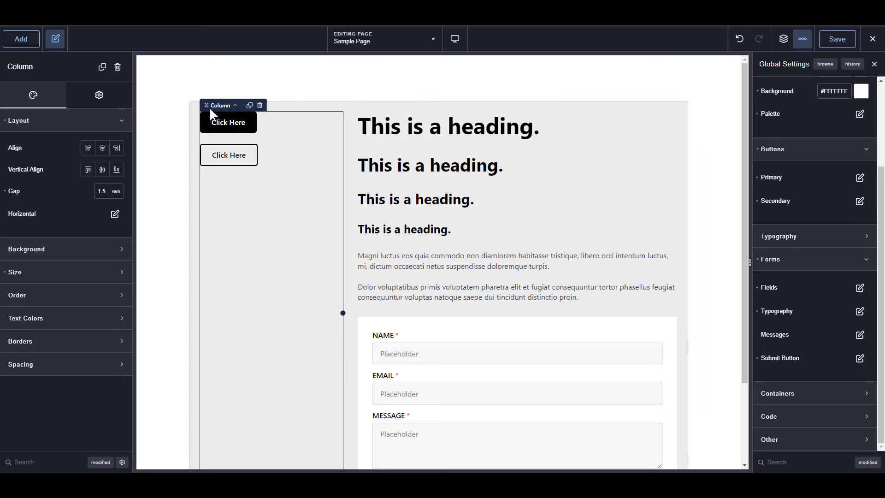
pyautogui.moveTo(207, 106); pyautogui.dragTo(641, 137)
pyautogui.click(466, 160)
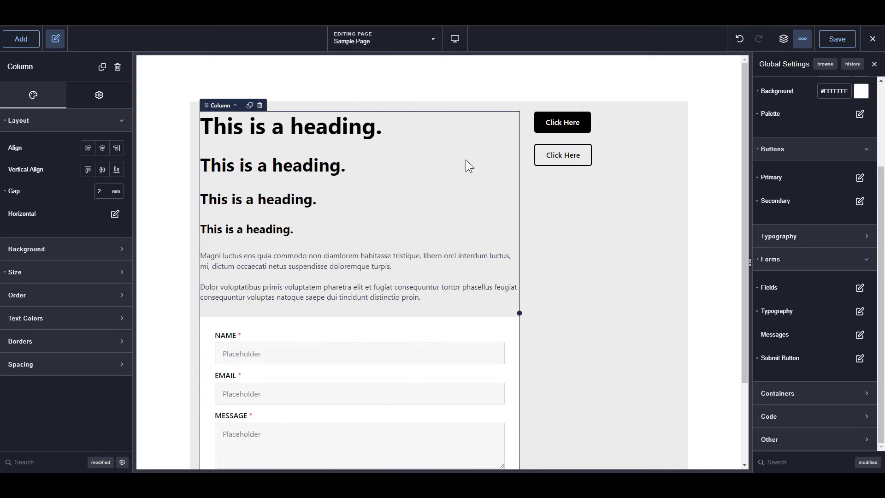
pyautogui.scroll(-1, 439, 220)
pyautogui.scroll(1, 453, 204)
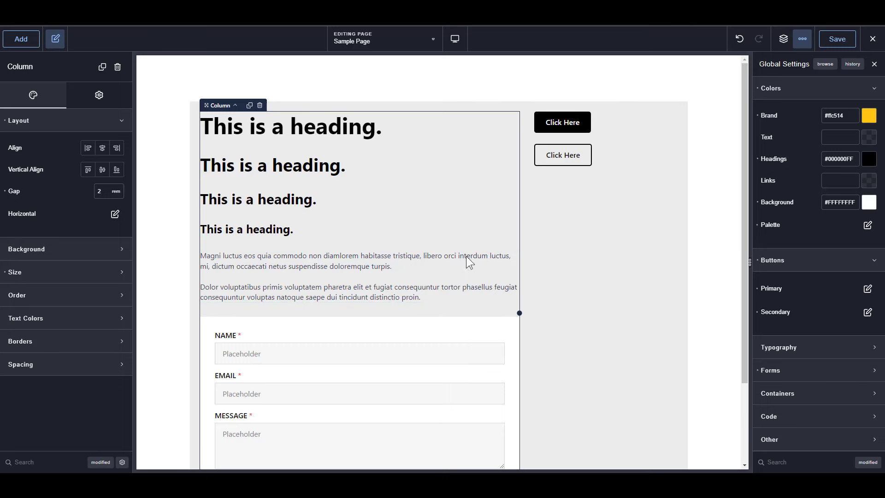
pyautogui.click(599, 236)
pyautogui.click(687, 138)
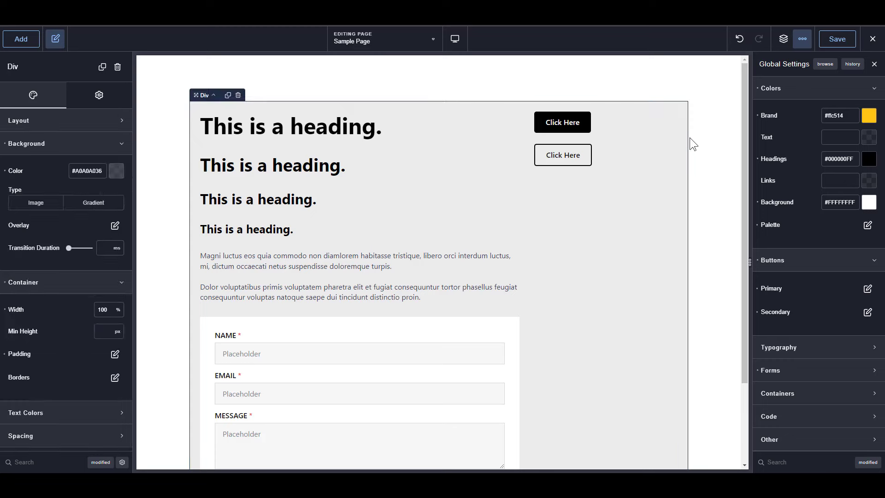
pyautogui.click(721, 152)
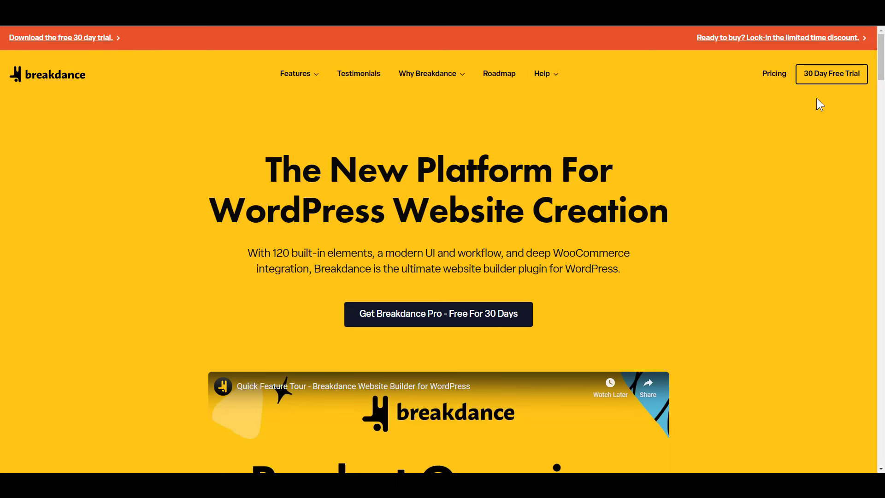
# Inspect the testimonials section on the Breakdance homepage and examine its computed layout values.
pyautogui.scroll(-15, 858, 145)
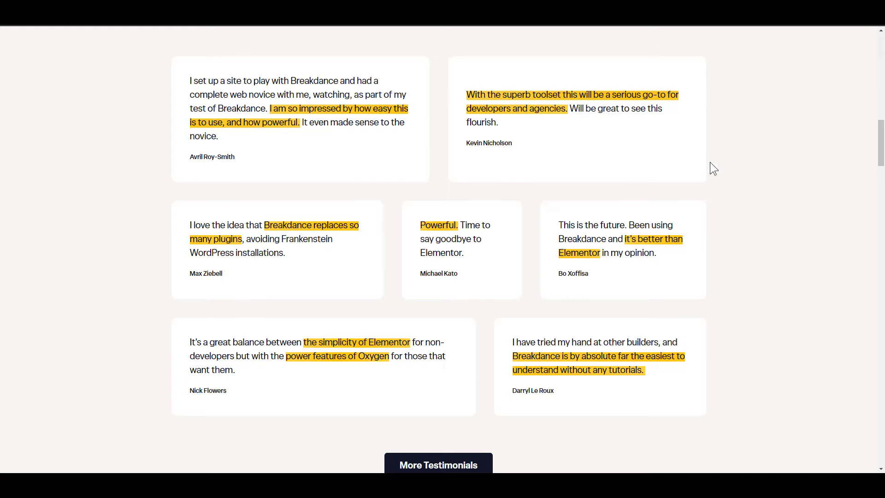
pyautogui.scroll(-9, 276, 270)
pyautogui.scroll(-4, 174, 243)
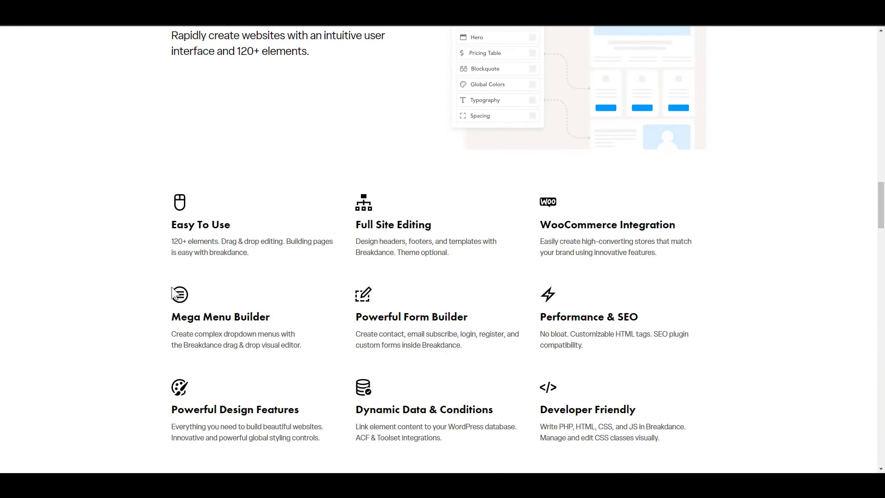
pyautogui.scroll(10, 707, 203)
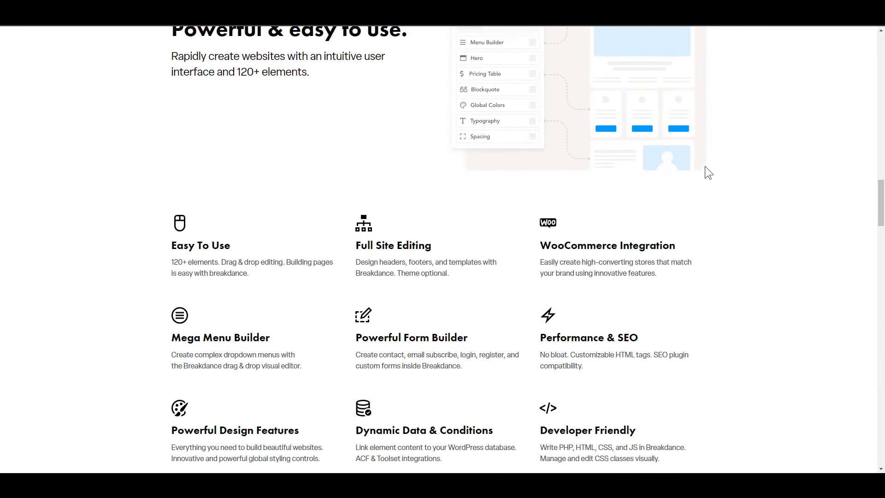
pyautogui.press('F12')
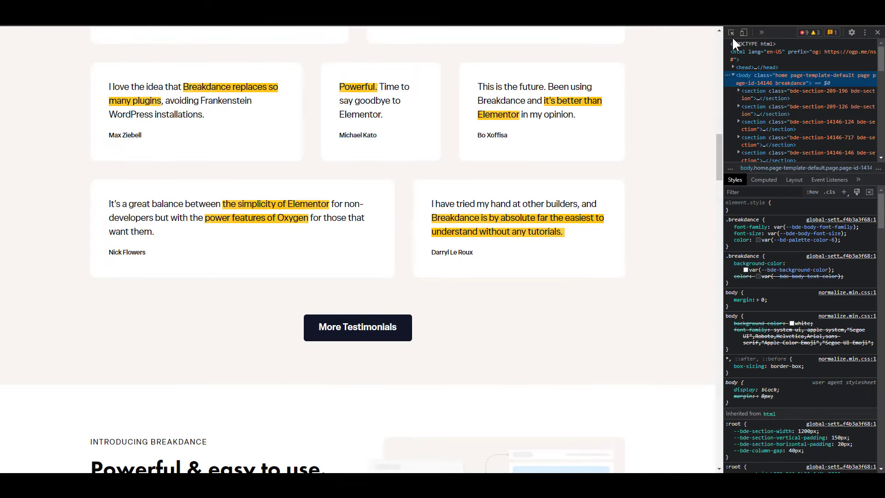
pyautogui.click(732, 32)
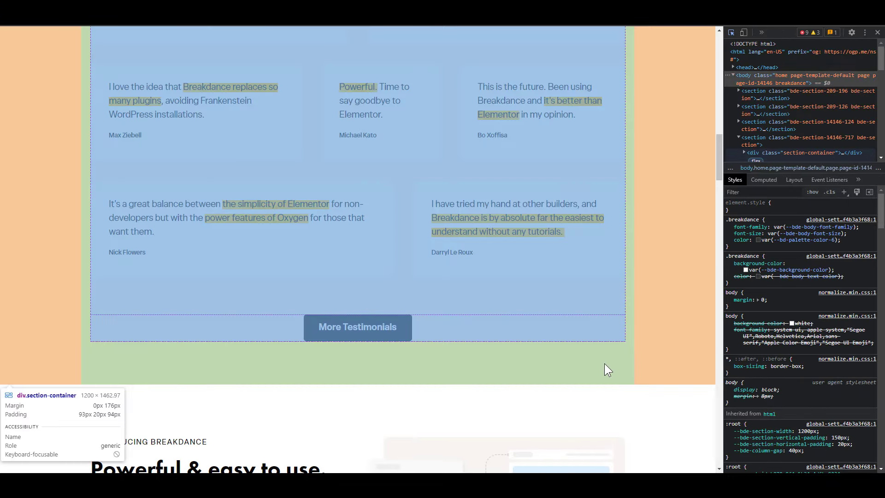
pyautogui.click(605, 364)
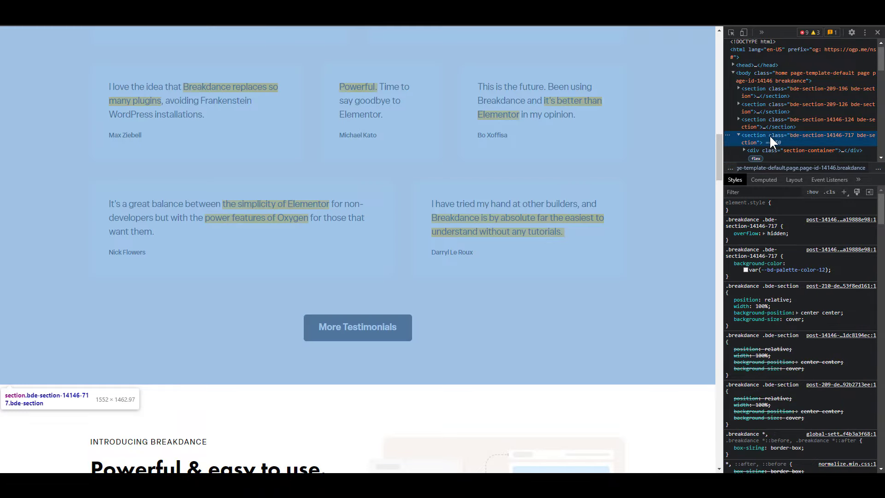
pyautogui.click(770, 135)
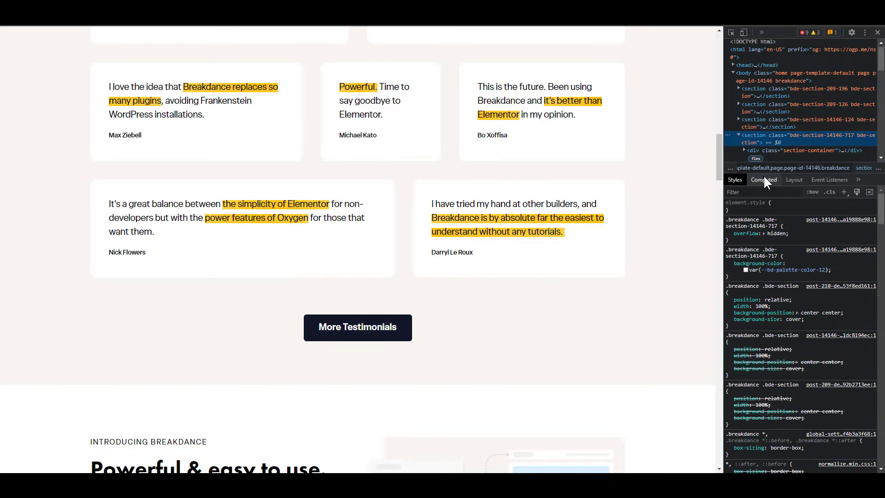
pyautogui.click(764, 180)
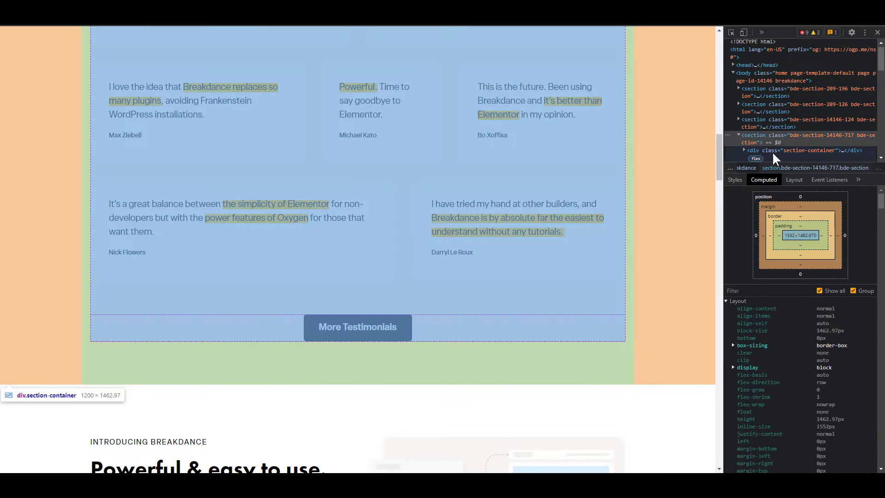
# Compare the computed padding and width of the testimonials section's inner container with the section itself.
pyautogui.click(772, 150)
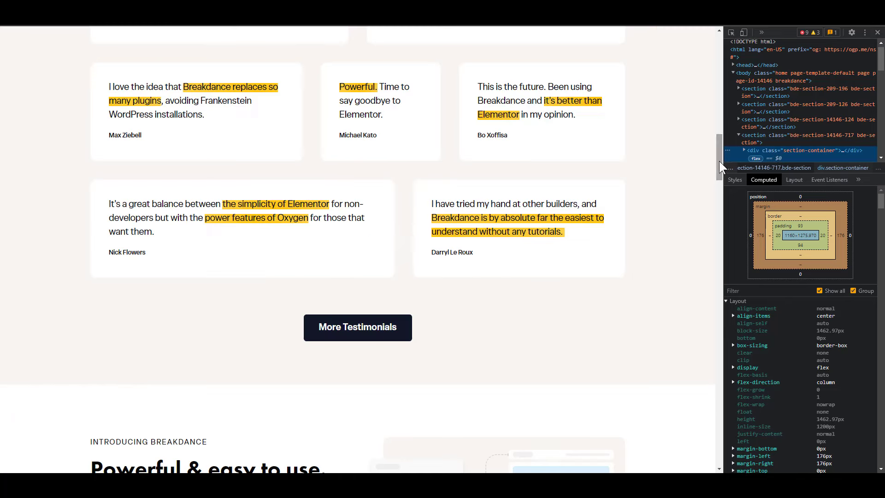
pyautogui.scroll(3, 719, 161)
pyautogui.click(785, 138)
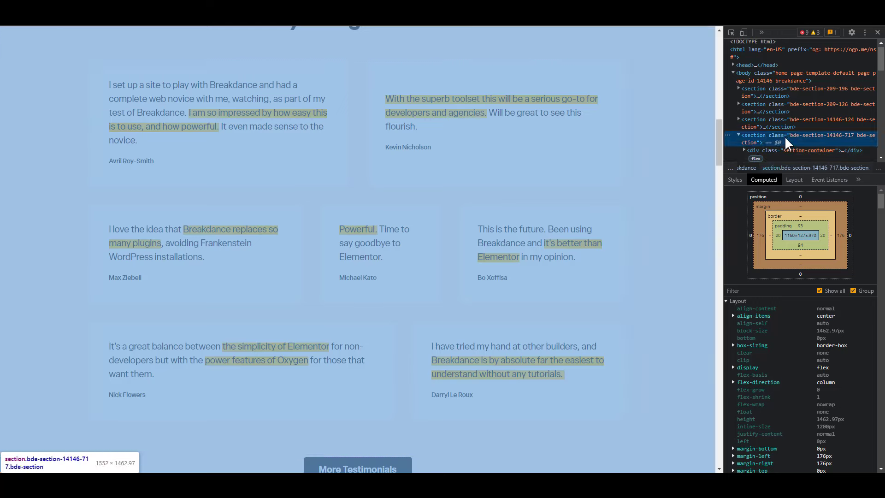
pyautogui.click(781, 150)
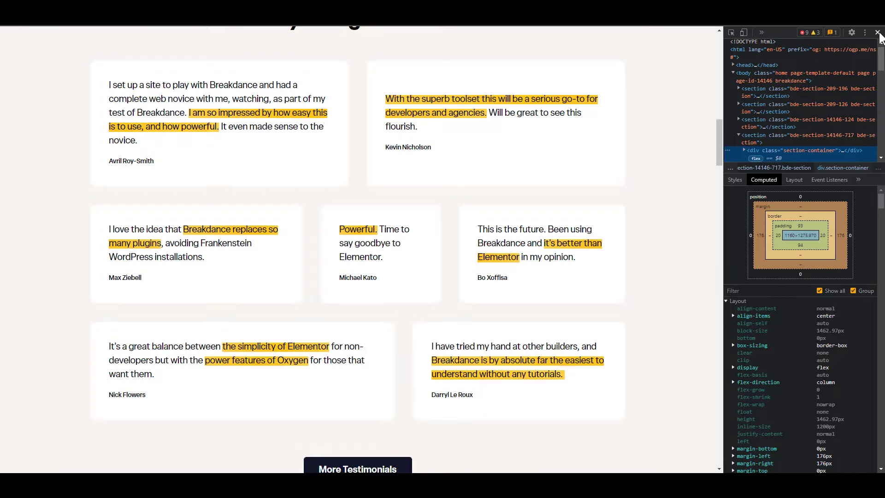
pyautogui.click(879, 33)
pyautogui.scroll(3, 691, 286)
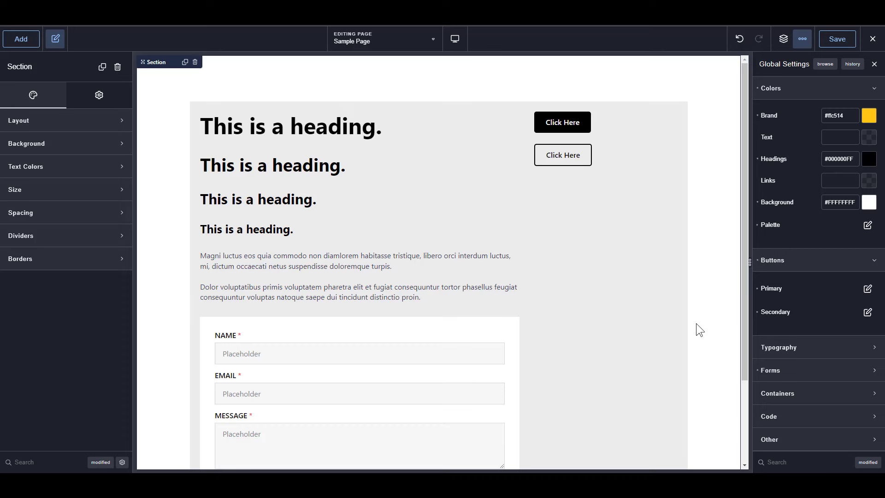
# Set the global container width for sections to 1200 px.
pyautogui.scroll(-2, 697, 323)
pyautogui.scroll(2, 696, 324)
pyautogui.scroll(-1, 695, 325)
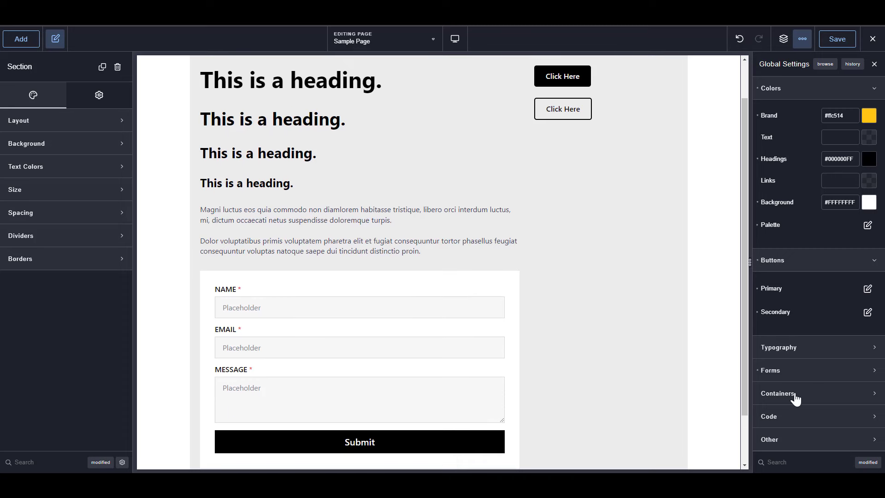
pyautogui.click(795, 394)
pyautogui.scroll(-2, 795, 396)
pyautogui.click(860, 359)
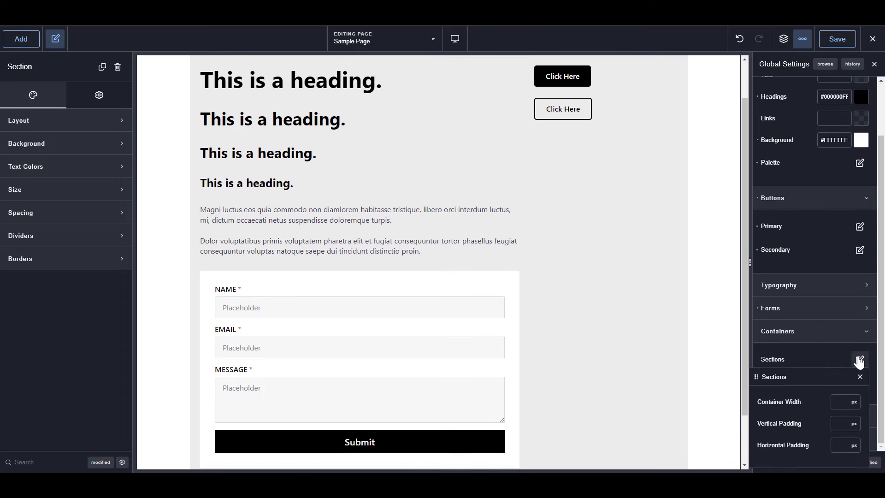
pyautogui.click(843, 402)
pyautogui.write('1200')
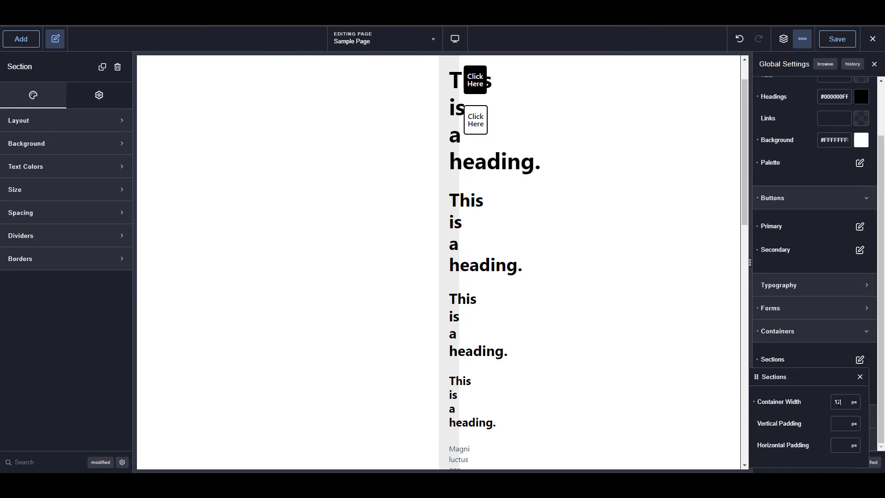
pyautogui.scroll(1, 643, 344)
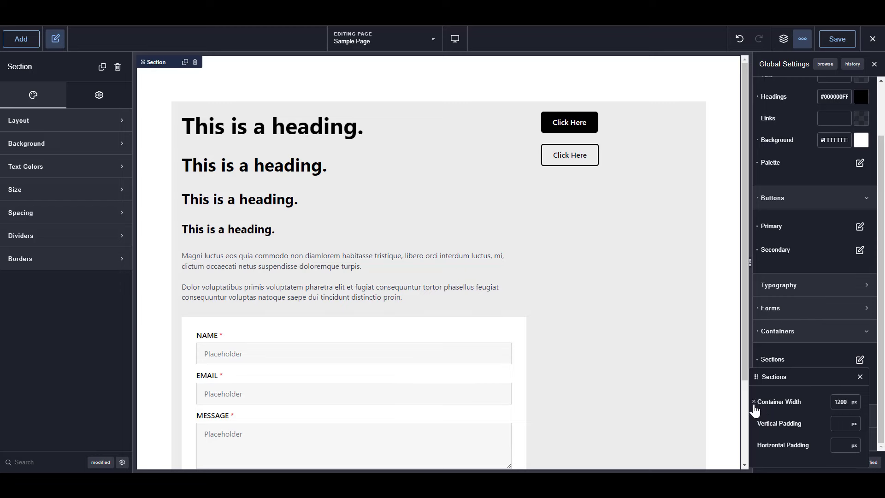
# Reset the sections' global container width to its default for comparison and restore it to 1200 px.
pyautogui.click(754, 403)
pyautogui.click(839, 402)
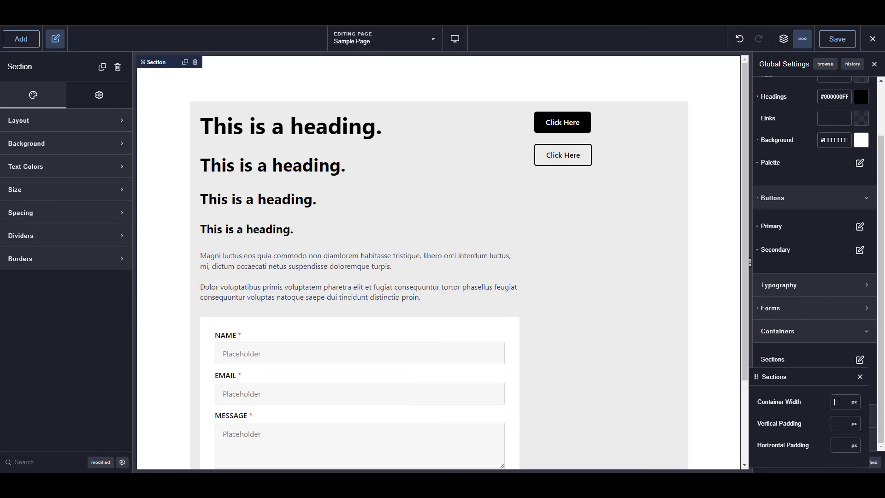
pyautogui.write('1200')
pyautogui.scroll(-2, 664, 341)
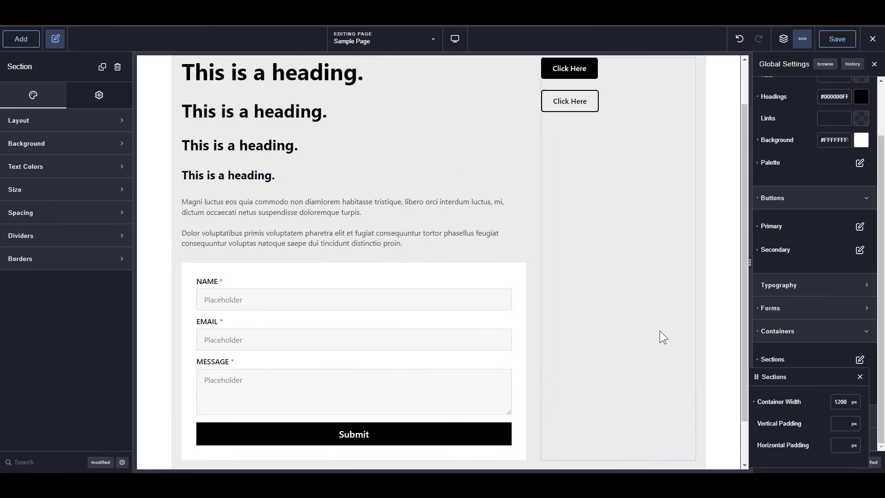
pyautogui.scroll(2, 670, 348)
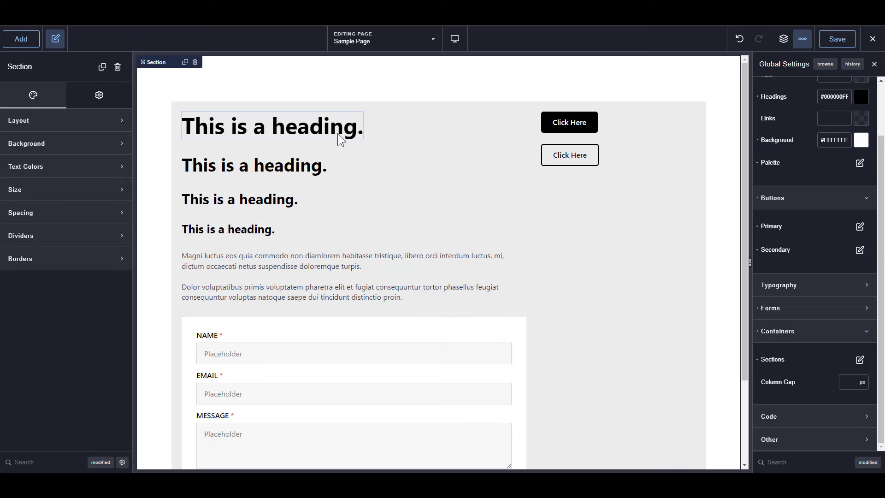
# View the sample page on the front end and inspect the CSS variables behind the first heading's font size, including the base font size.
pyautogui.moveTo(873, 39)
pyautogui.click(862, 65)
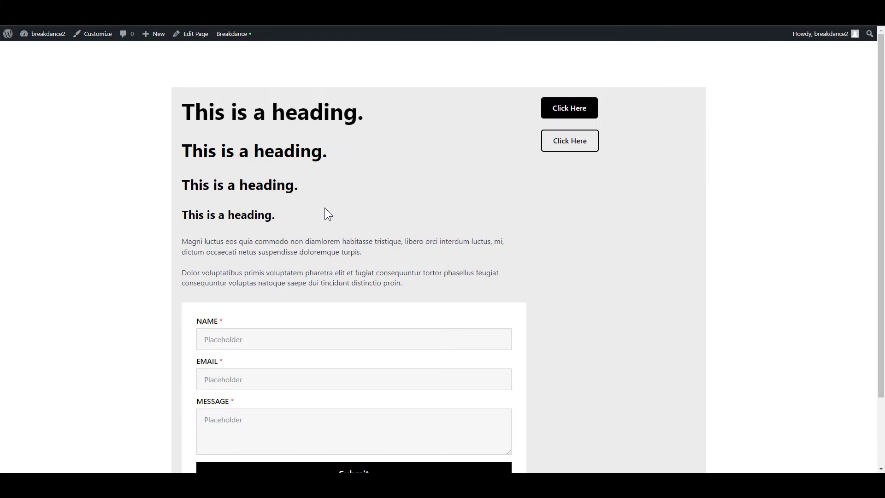
pyautogui.hotkey('ctrl', 'shift', 'c')
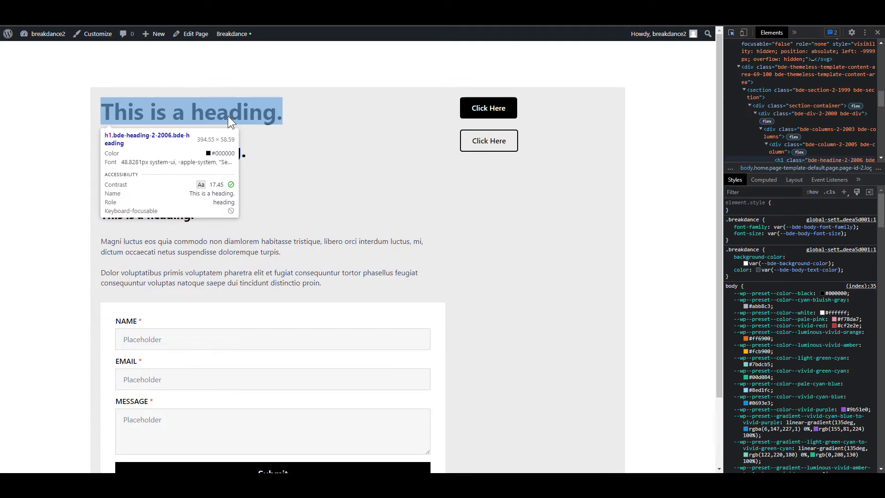
pyautogui.click(229, 116)
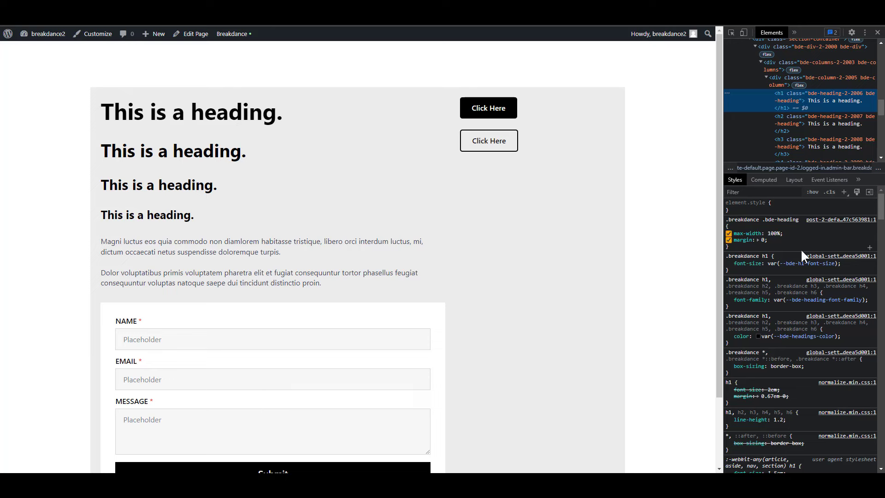
pyautogui.click(792, 265)
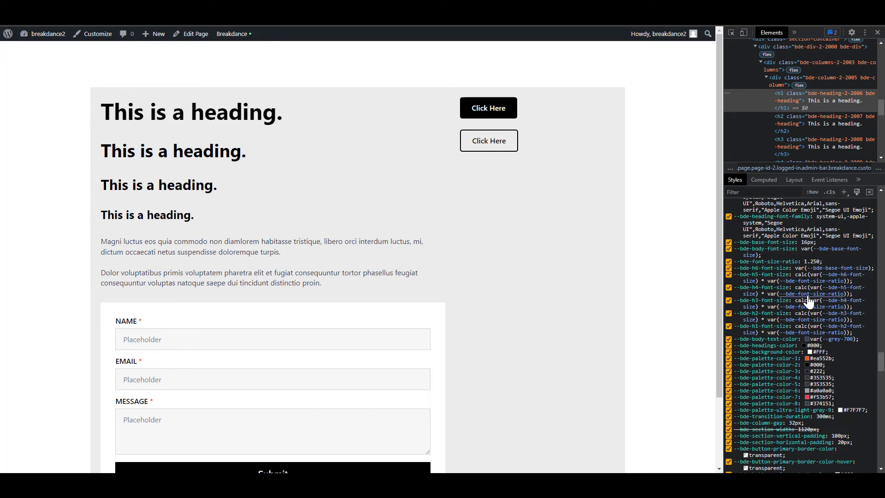
pyautogui.scroll(2, 806, 301)
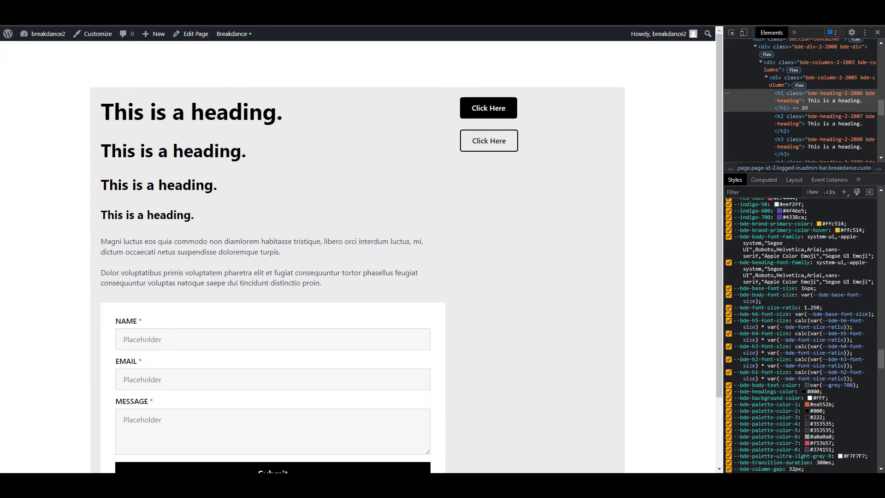
pyautogui.click(802, 288)
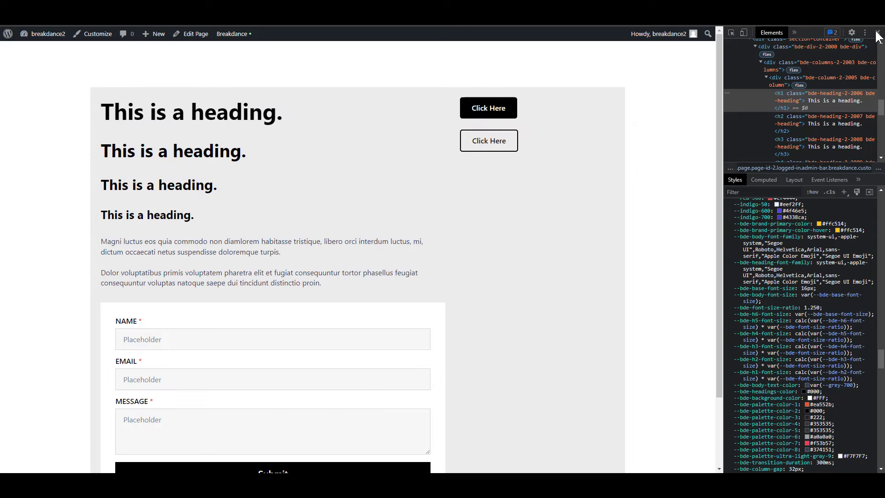
pyautogui.click(878, 32)
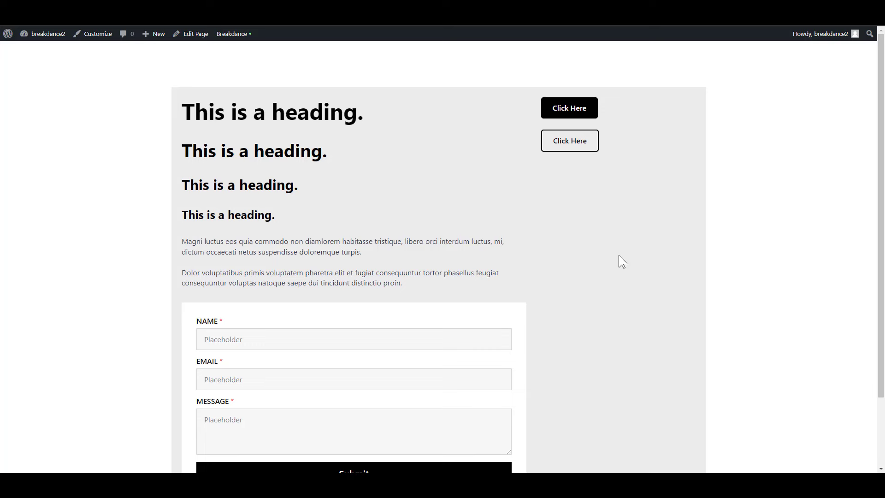
# Switch to Chrome's Appearance settings and place them in a narrow window beside the sample page.
pyautogui.click(878, 27)
pyautogui.click(815, 171)
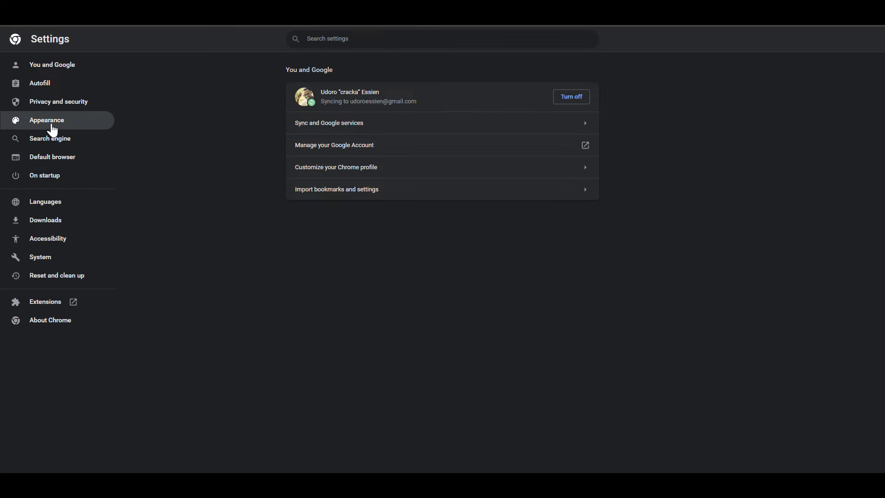
pyautogui.click(52, 129)
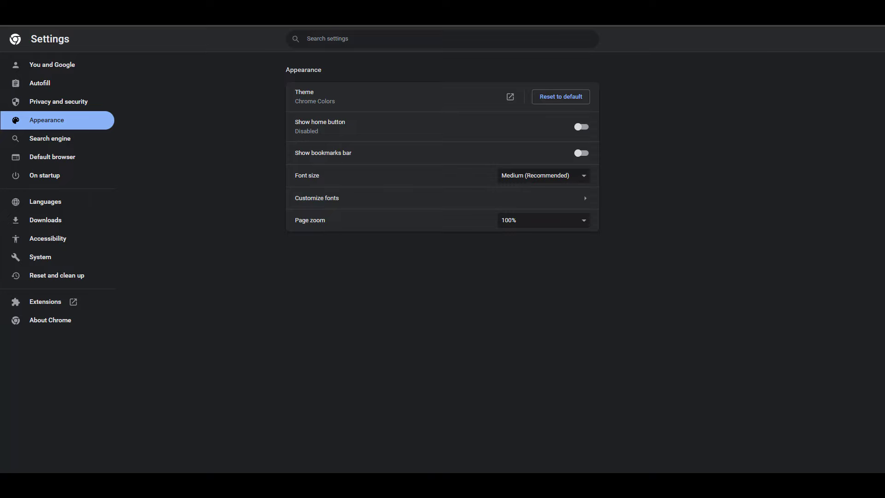
pyautogui.press('F11')
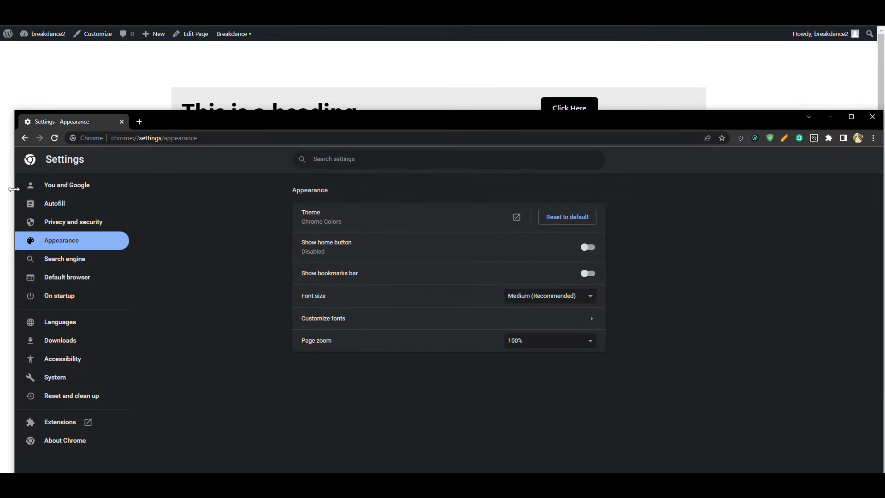
pyautogui.moveTo(14, 189); pyautogui.dragTo(748, 184)
pyautogui.moveTo(792, 121); pyautogui.dragTo(746, 43)
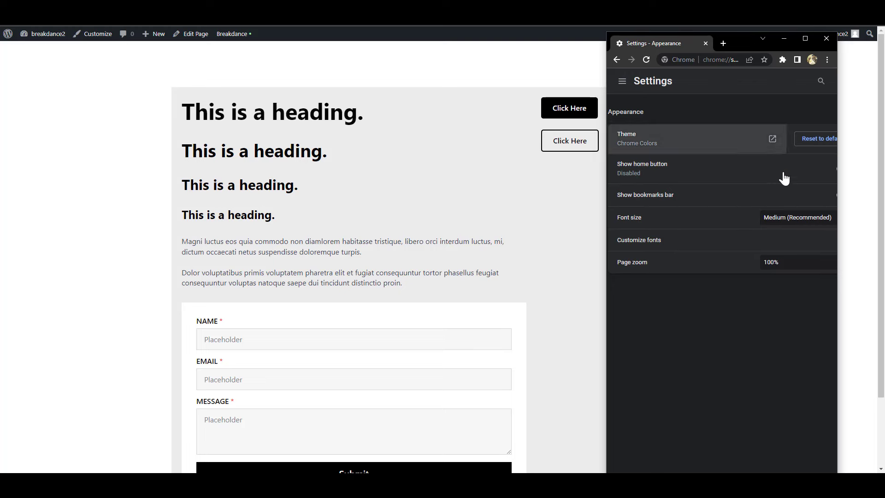
# Test the sample page with the browser font sizes Large, Very large and Very small, and restore Medium (Recommended).
pyautogui.click(800, 220)
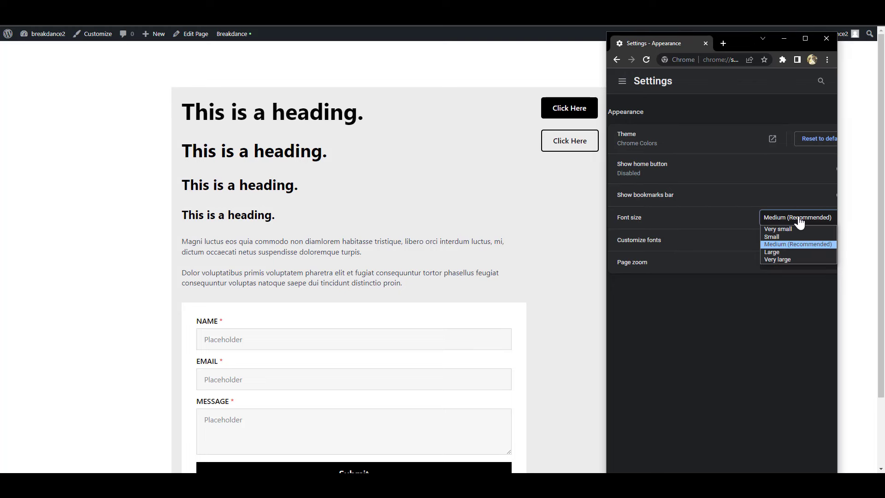
pyautogui.click(781, 252)
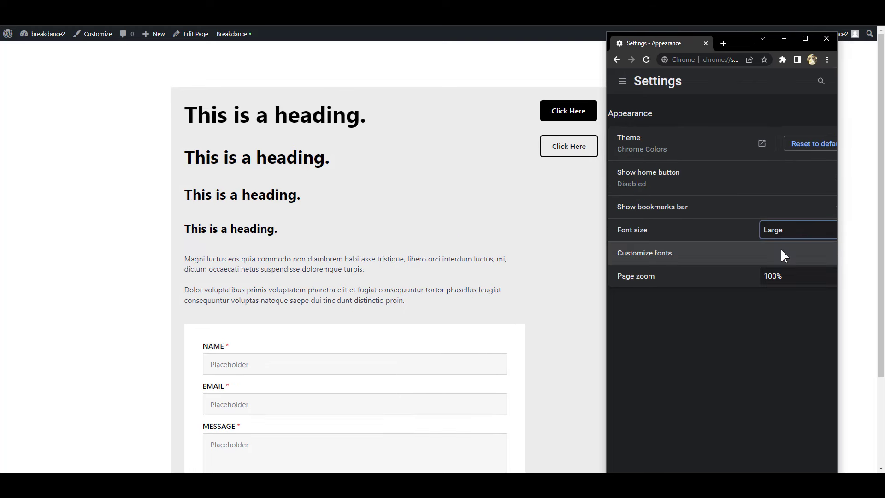
pyautogui.click(782, 235)
pyautogui.click(783, 281)
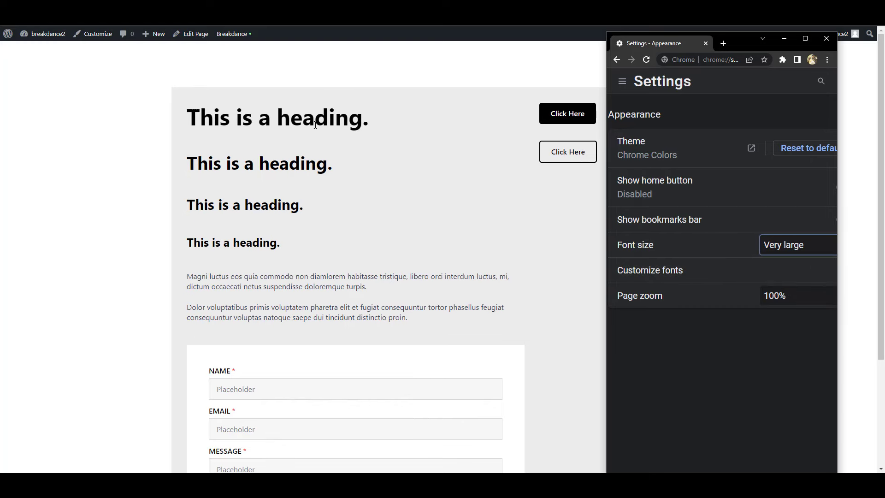
pyautogui.click(784, 245)
pyautogui.click(790, 259)
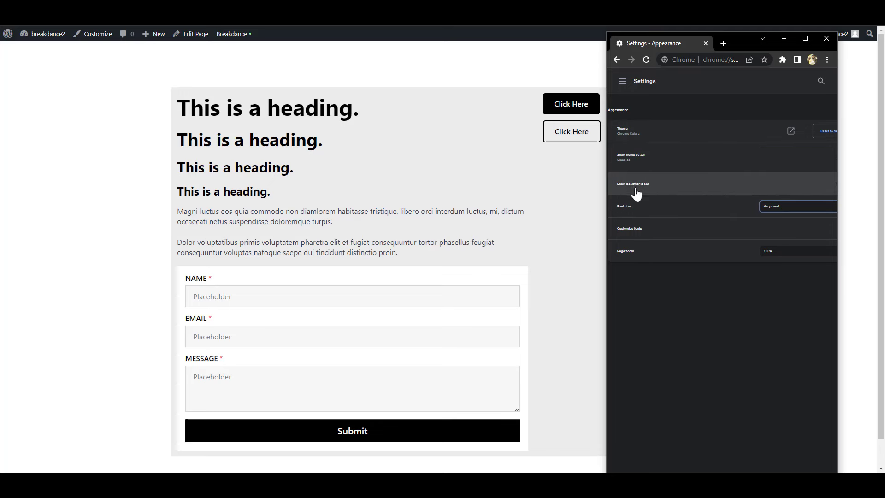
pyautogui.click(784, 207)
pyautogui.click(787, 223)
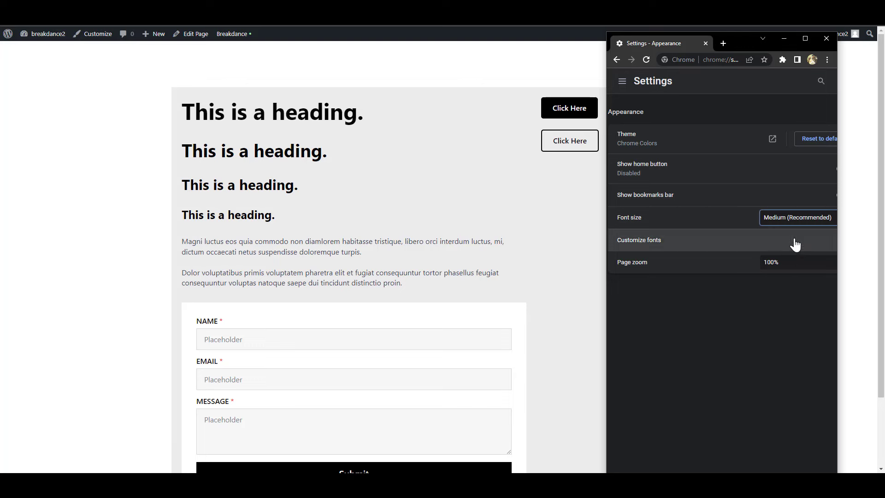
# Compare the page spacing at the Very large browser font size with Medium (Recommended), ending on Medium, and move the settings window away.
pyautogui.click(797, 217)
pyautogui.click(783, 258)
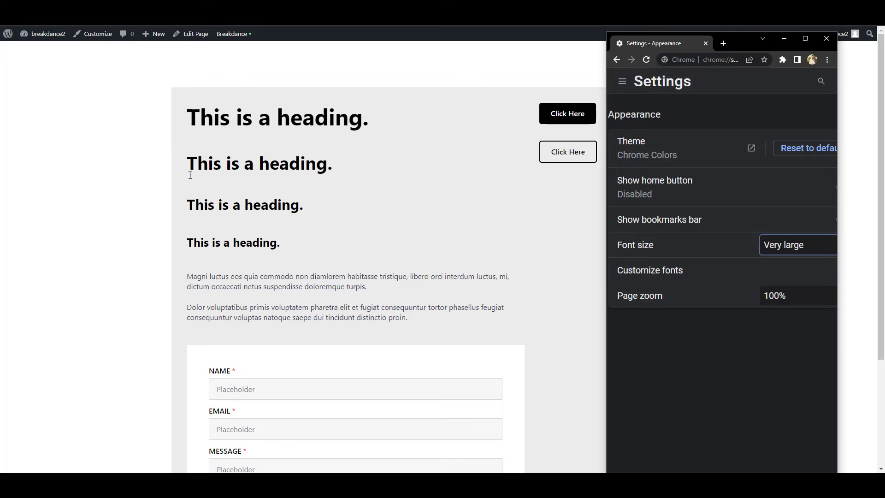
pyautogui.click(782, 245)
pyautogui.click(793, 284)
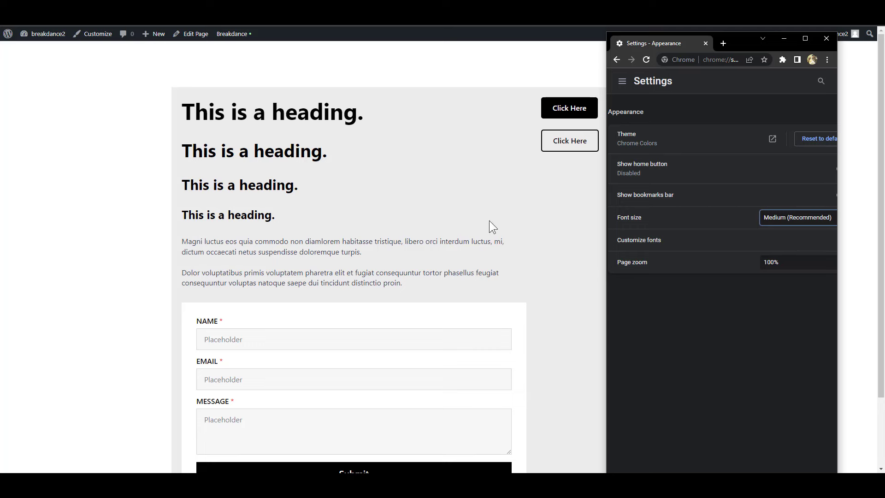
pyautogui.click(801, 221)
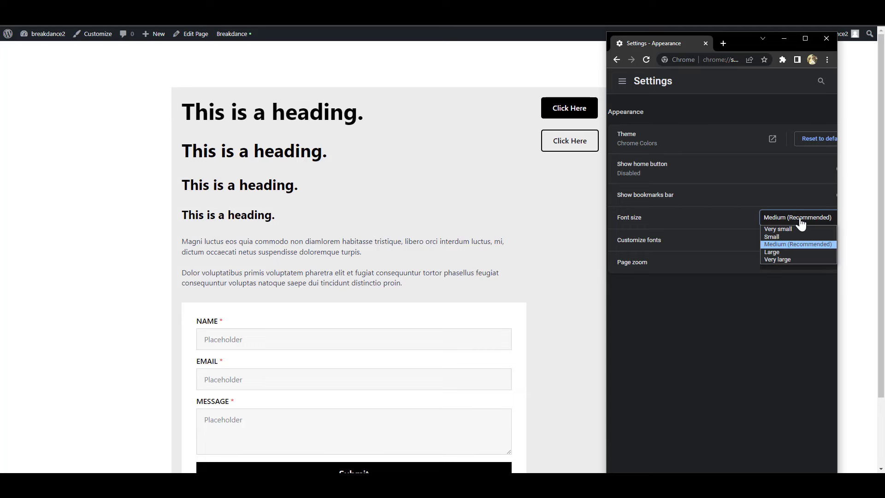
pyautogui.click(790, 243)
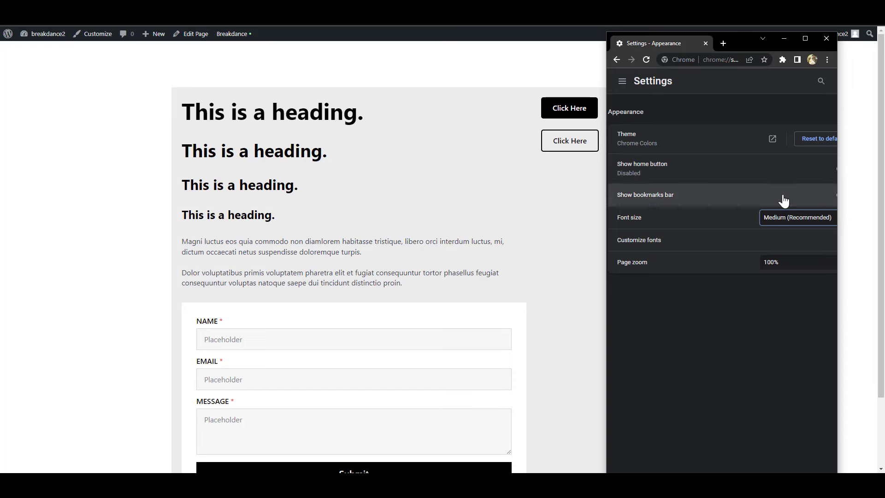
pyautogui.moveTo(742, 43); pyautogui.dragTo(884, 65)
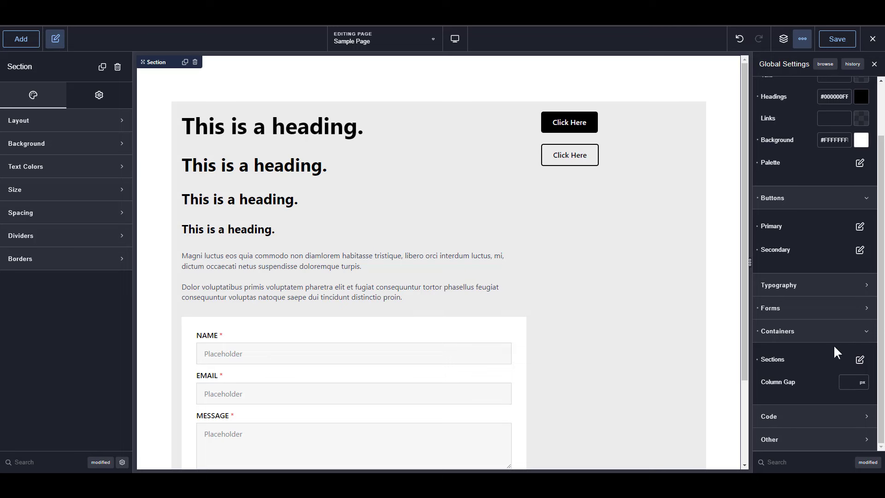
# Collapse the other open global setting groups and change the unit of the Typography base size to rem.
pyautogui.click(816, 339)
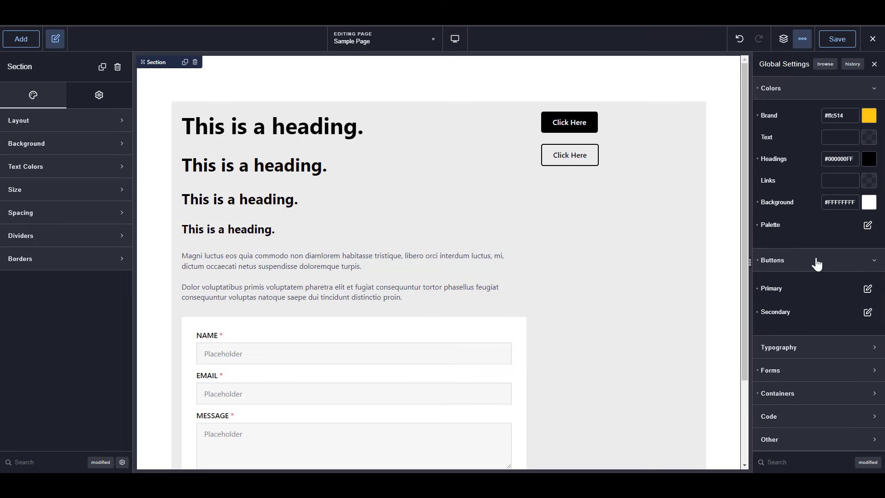
pyautogui.click(816, 261)
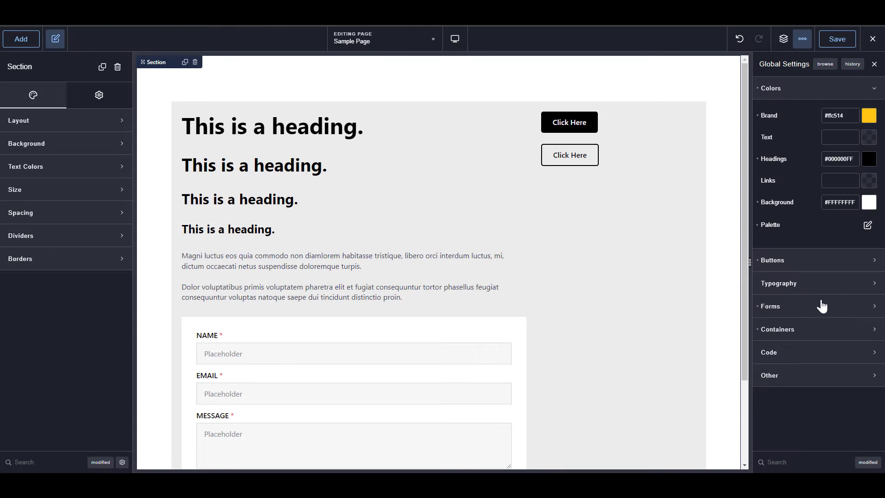
pyautogui.click(793, 86)
pyautogui.click(810, 138)
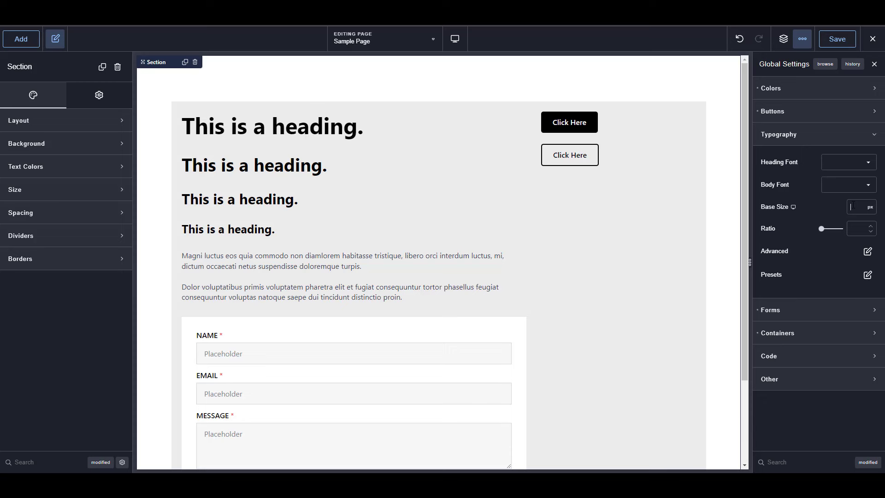
pyautogui.click(871, 207)
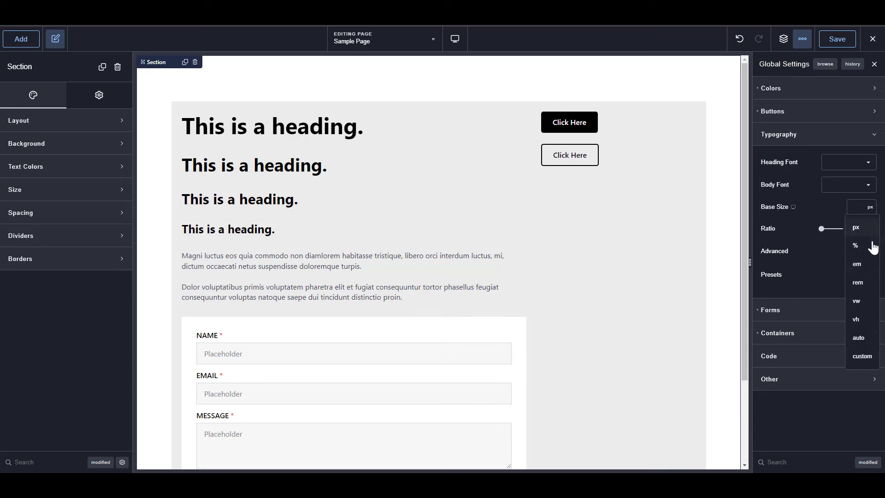
pyautogui.click(861, 287)
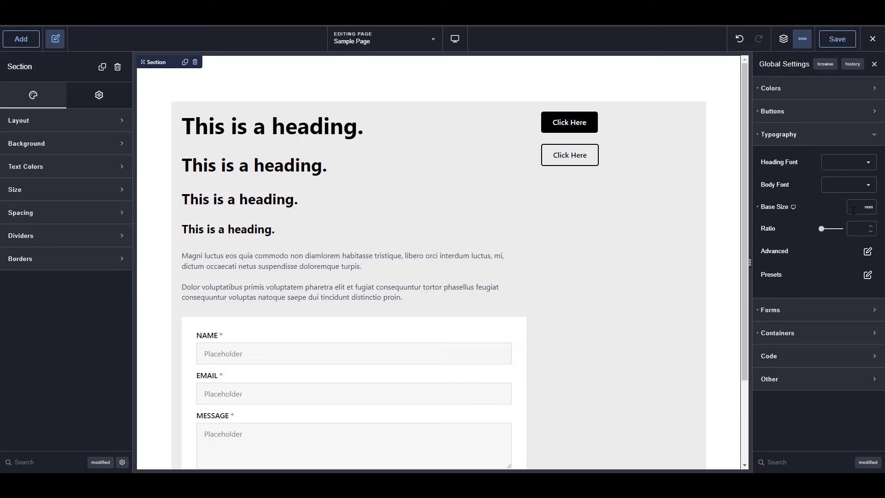
# Add a rule to the global CSS stylesheet that sets the html font-size to 62.5%.
pyautogui.click(807, 357)
pyautogui.scroll(-1, 804, 350)
pyautogui.click(789, 366)
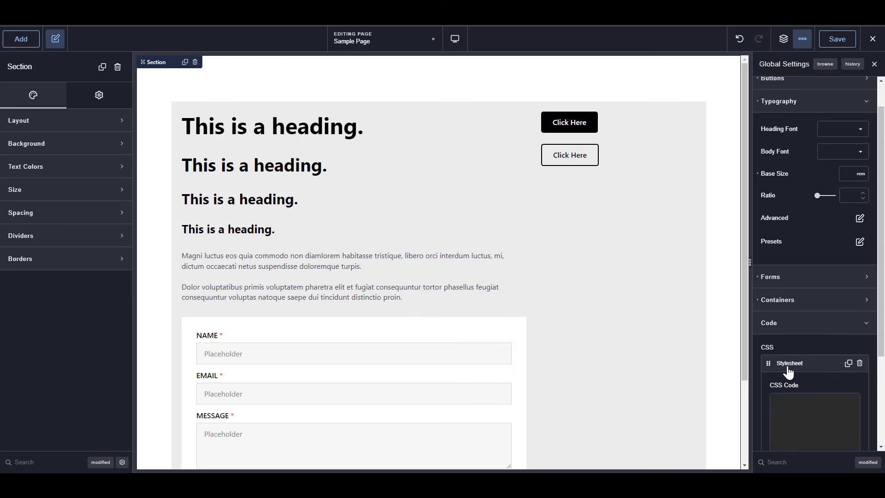
pyautogui.scroll(-1, 788, 362)
pyautogui.scroll(-1, 789, 358)
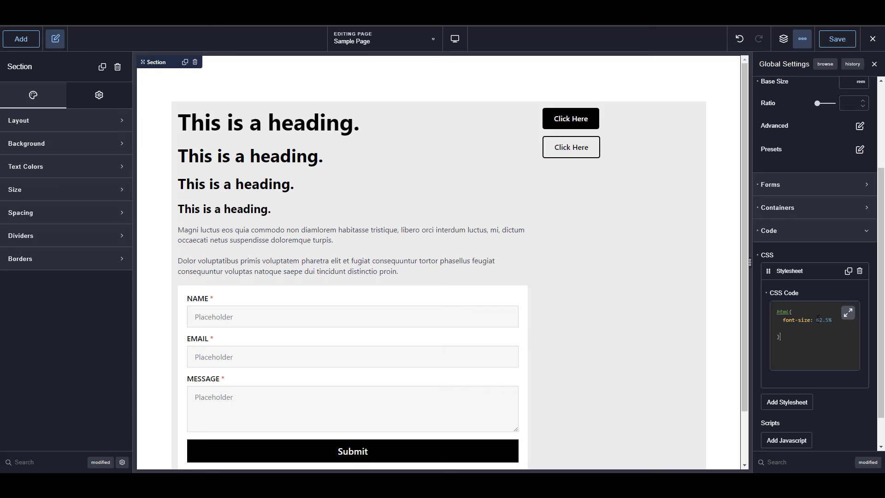
# Collapse the global Code settings, switch to the Breakdance website and browse its sections to examine the body text.
pyautogui.click(816, 236)
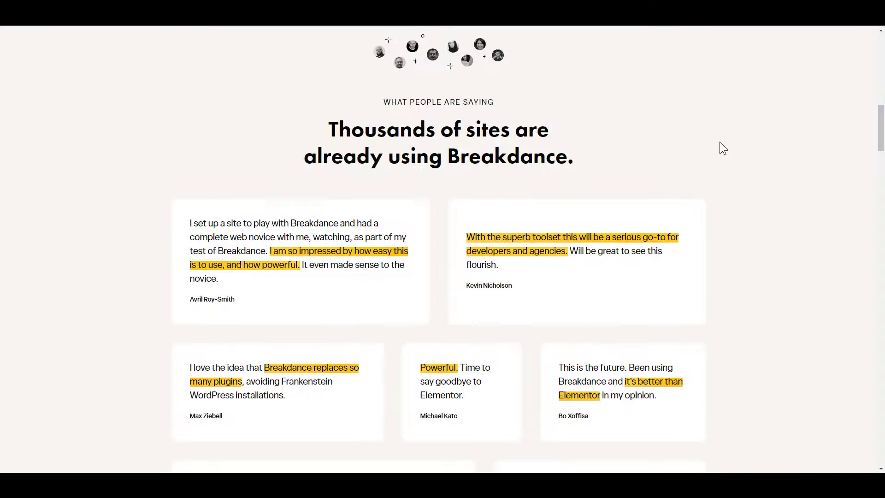
pyautogui.scroll(-5, 724, 280)
pyautogui.scroll(3, 723, 280)
pyautogui.scroll(-4, 724, 280)
pyautogui.scroll(-12, 723, 278)
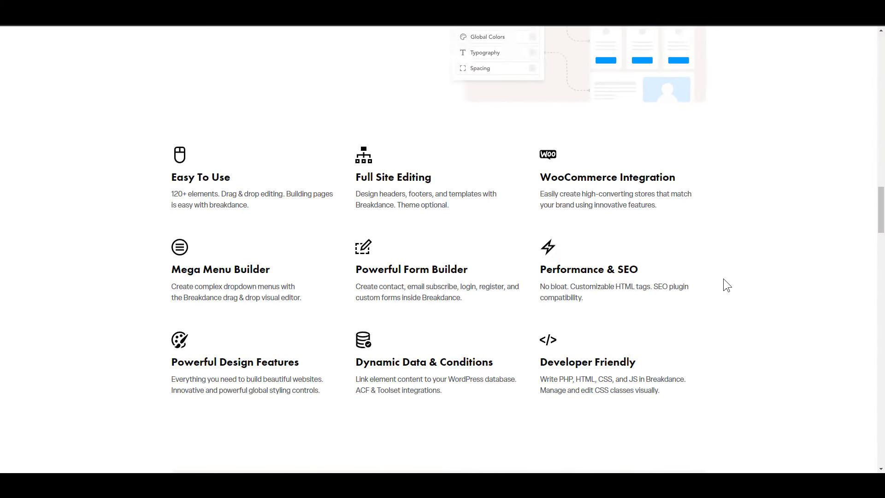
pyautogui.scroll(4, 724, 279)
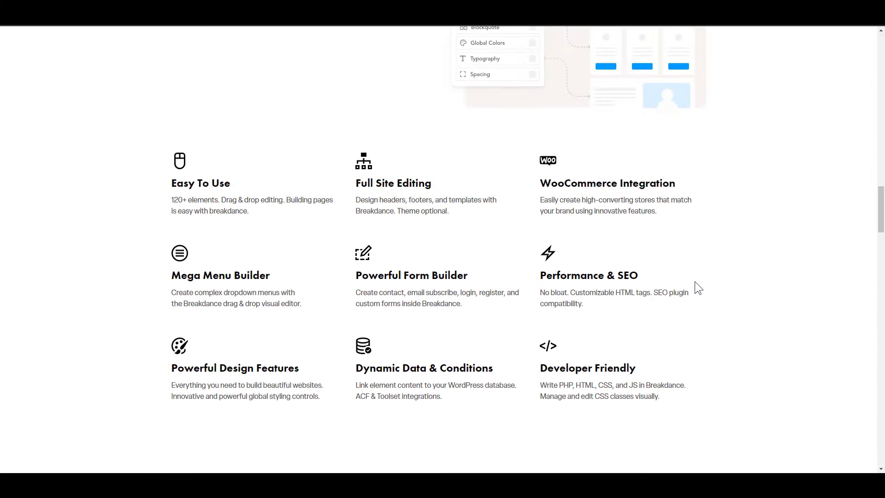
pyautogui.scroll(-15, 695, 286)
pyautogui.scroll(-10, 694, 317)
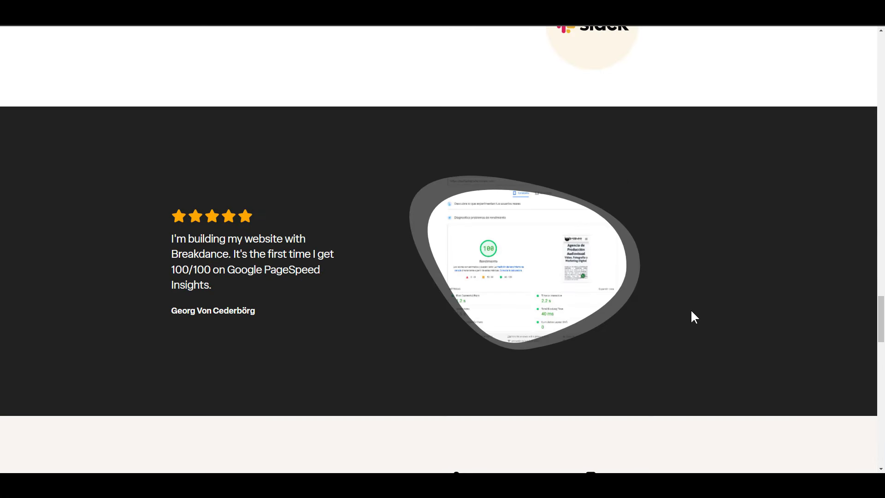
# Inspect the feature columns beside "Start building incredible websites today." with the browser's developer tools.
pyautogui.moveTo(665, 300); pyautogui.dragTo(581, 283)
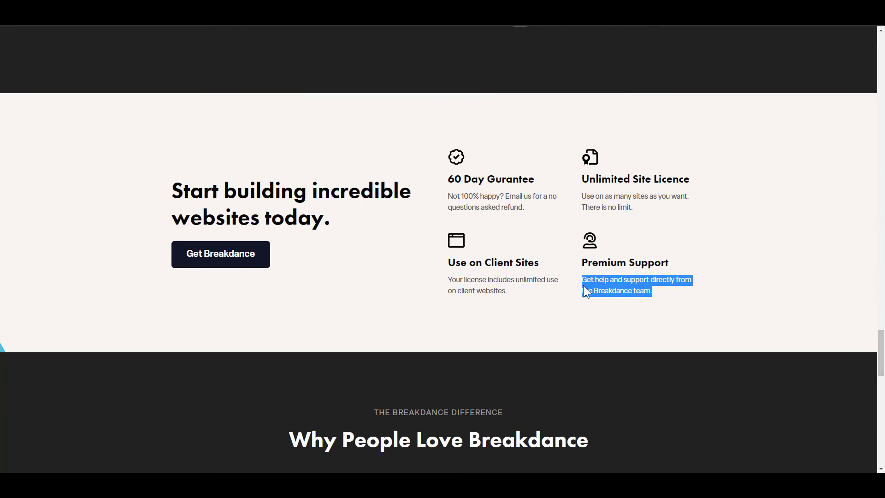
pyautogui.click(630, 287)
pyautogui.hotkey('ctrl', 'shift', 'i')
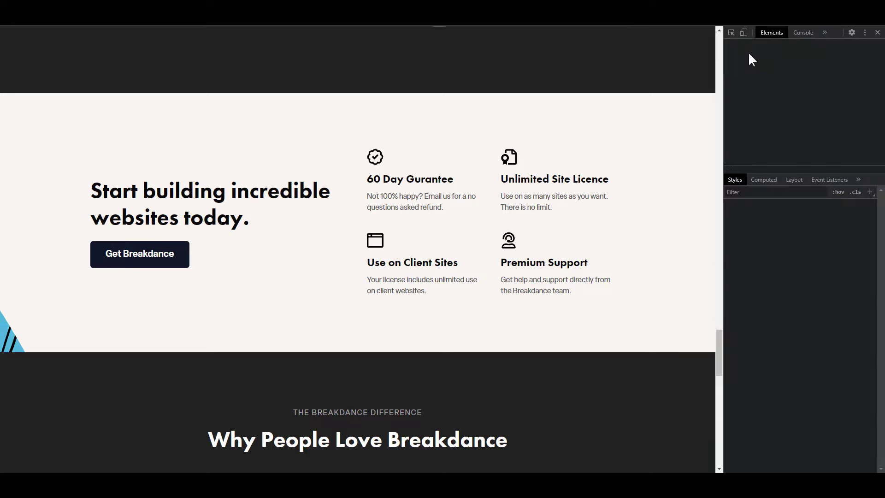
pyautogui.click(732, 30)
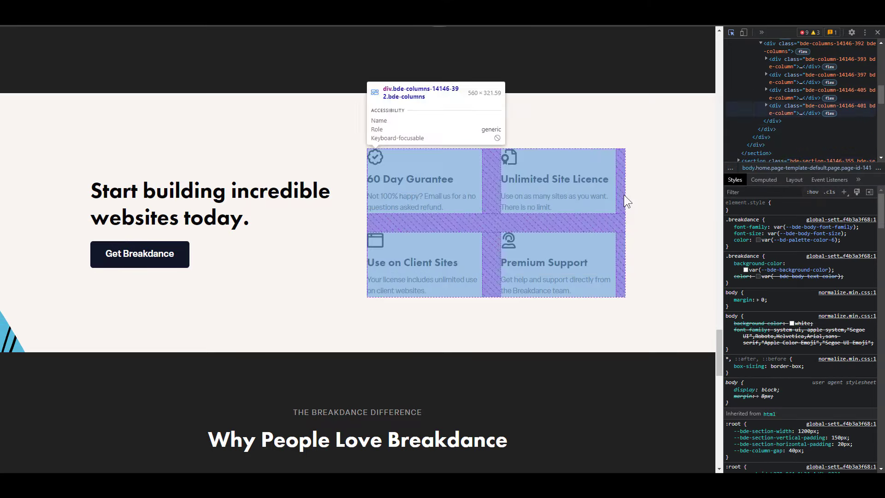
pyautogui.scroll(5, 668, 291)
pyautogui.click(722, 325)
pyautogui.moveTo(720, 325); pyautogui.dragTo(714, 211)
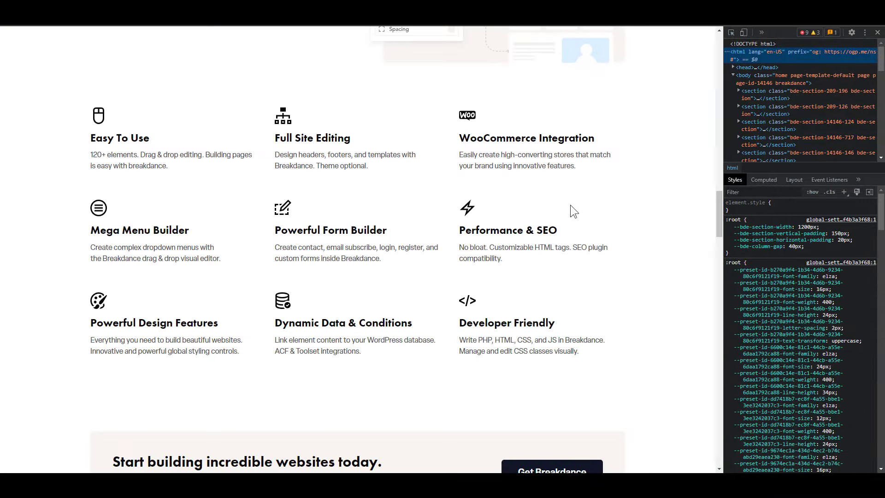
# Inspect the font of a testimonial paragraph on the Breakdance website, close the developer tools and return to the testimonials.
pyautogui.scroll(12, 621, 206)
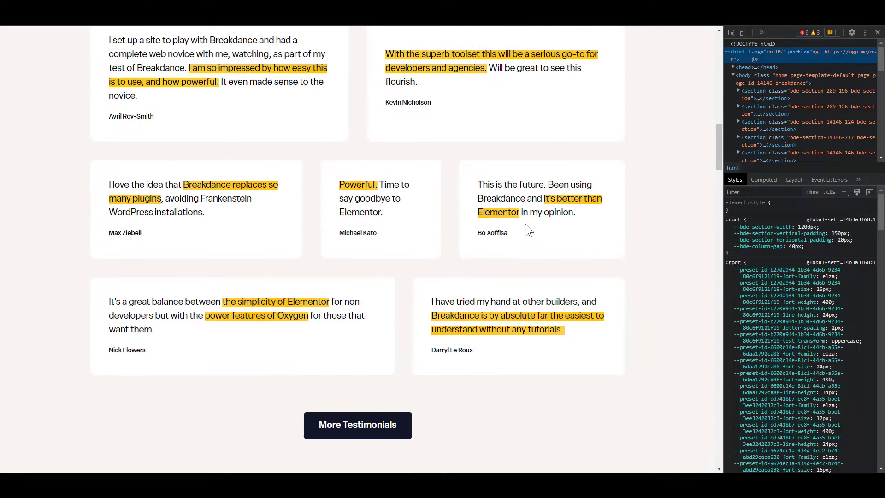
pyautogui.click(732, 33)
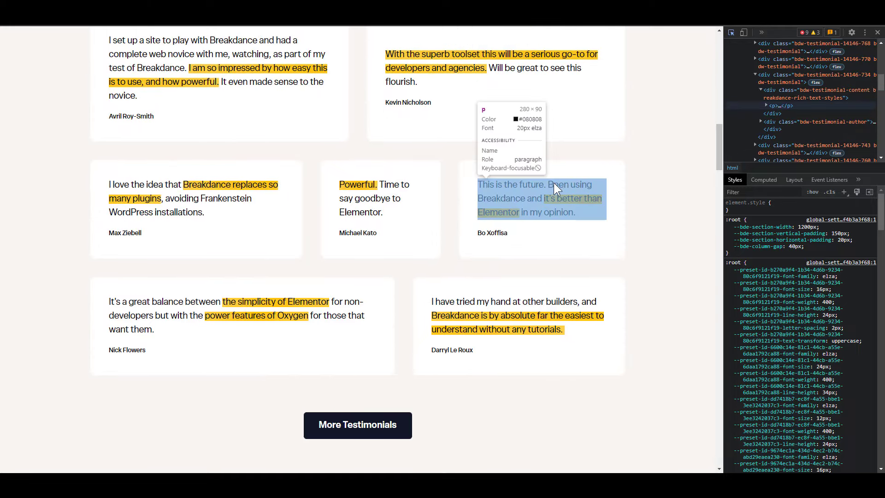
pyautogui.scroll(15, 554, 183)
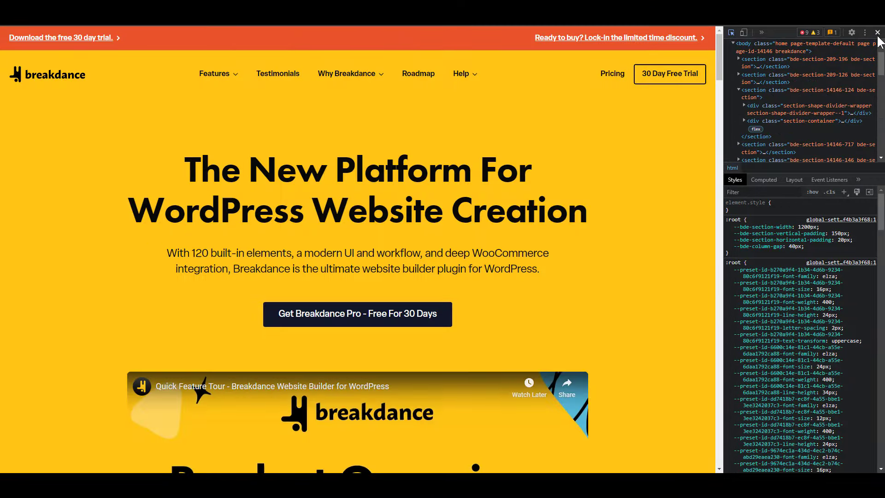
pyautogui.click(878, 32)
pyautogui.scroll(-15, 613, 302)
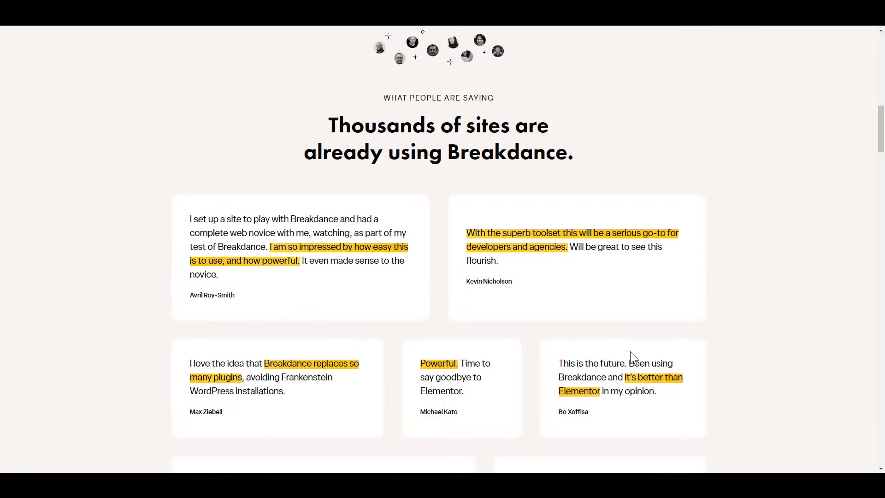
pyautogui.scroll(-2, 631, 352)
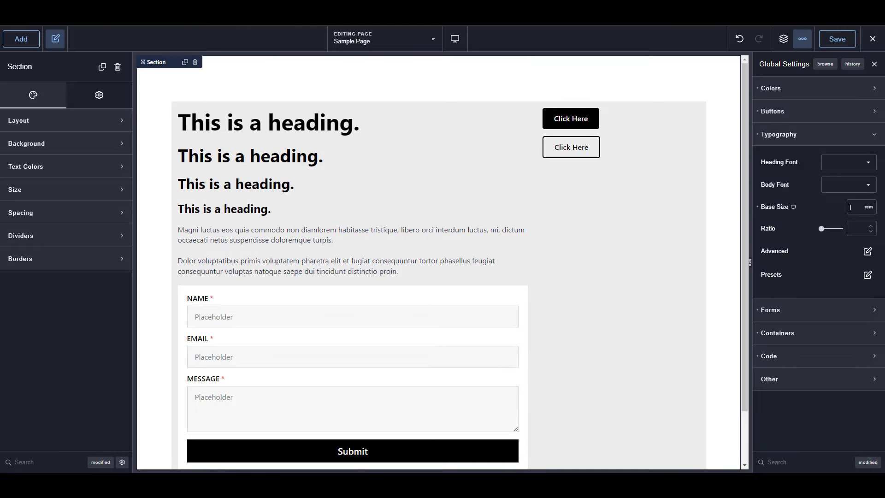
# Set the global Typography base size to 1.6 rem and the body text's line height to 1.5.
pyautogui.write('1.6')
pyautogui.click(868, 251)
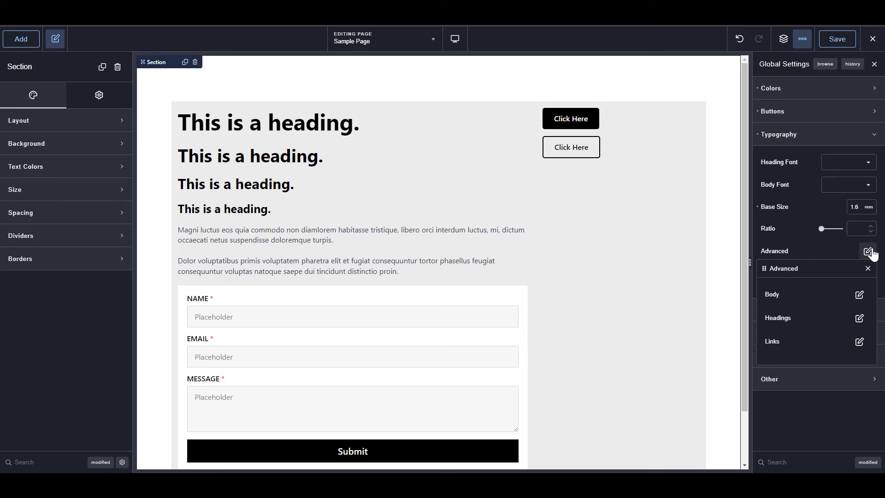
pyautogui.click(860, 296)
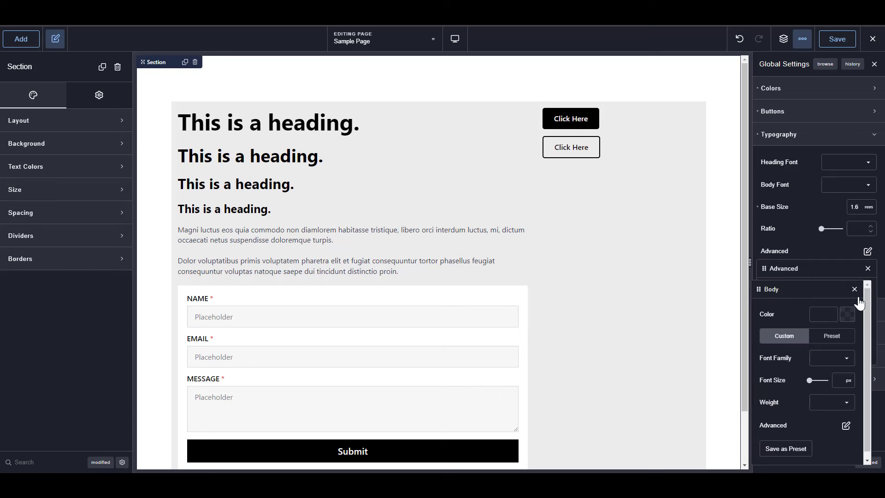
pyautogui.click(848, 428)
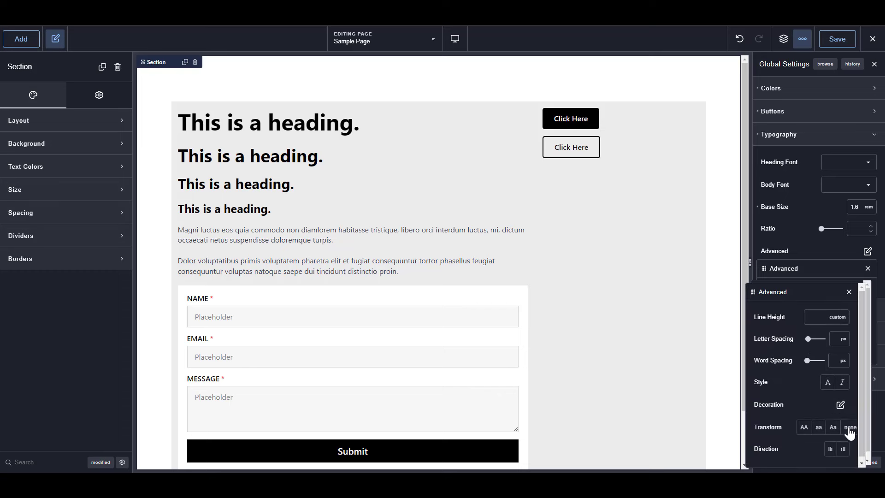
pyautogui.click(817, 319)
pyautogui.write('1.5')
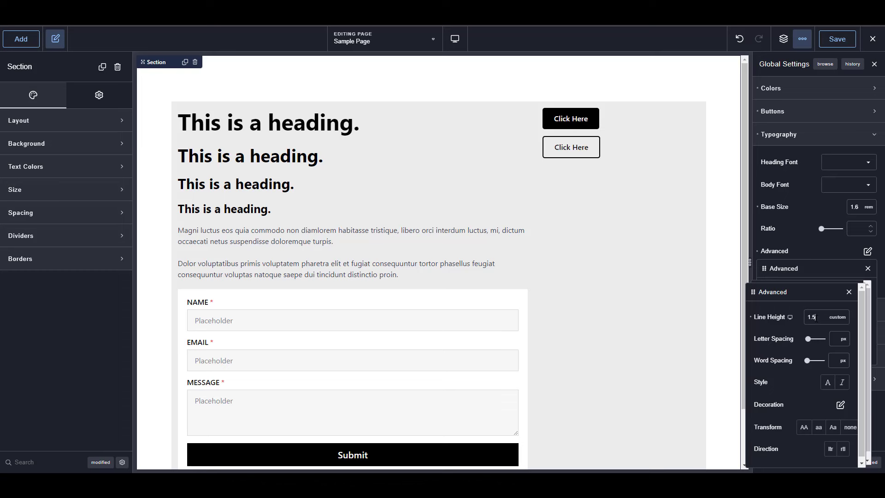
# Compare the sample page with the body line height cleared and at 1.5, and change the line height to 1.8.
pyautogui.hotkey('ctrl', 'a')
pyautogui.press('BackSpace')
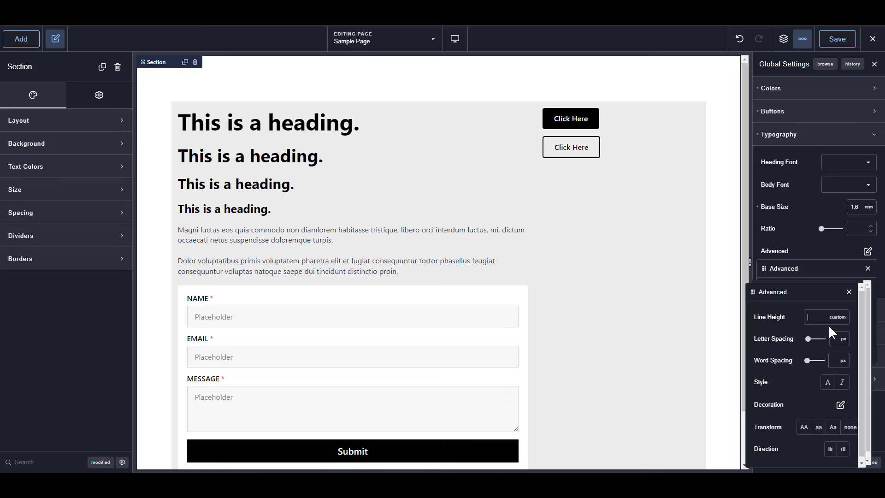
pyautogui.write('1.5')
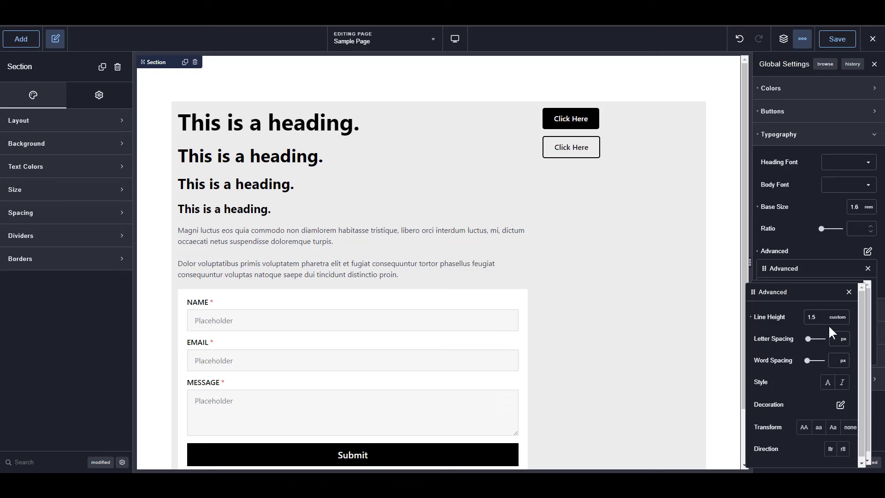
pyautogui.press('BackSpace')
pyautogui.write('8')
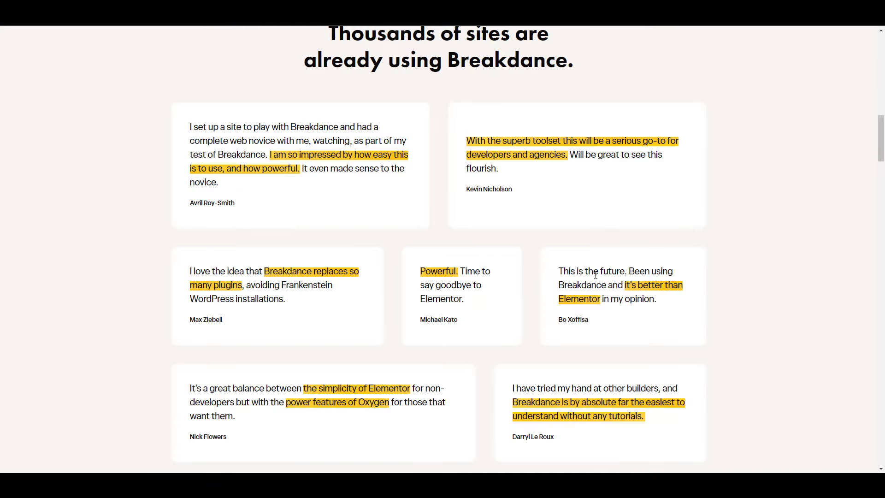
pyautogui.scroll(-15, 595, 275)
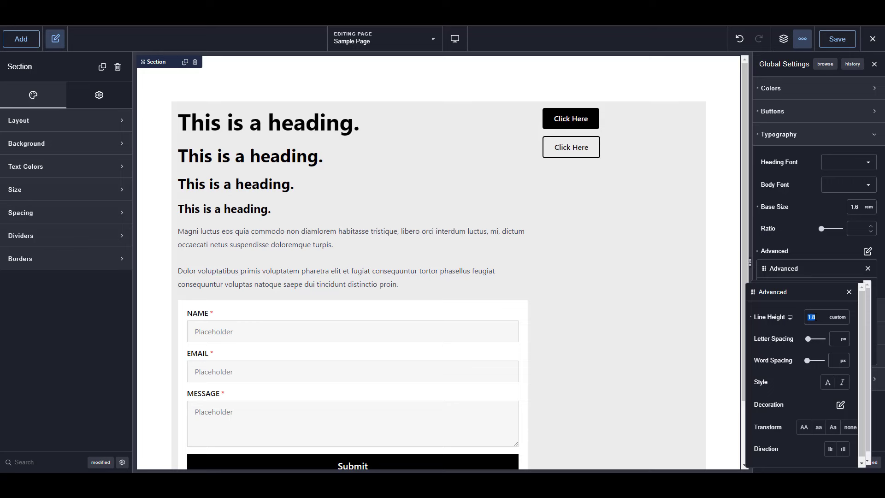
# Set the global body text line height to 1.5, close the advanced typography options, and save the page.
pyautogui.write('1.5')
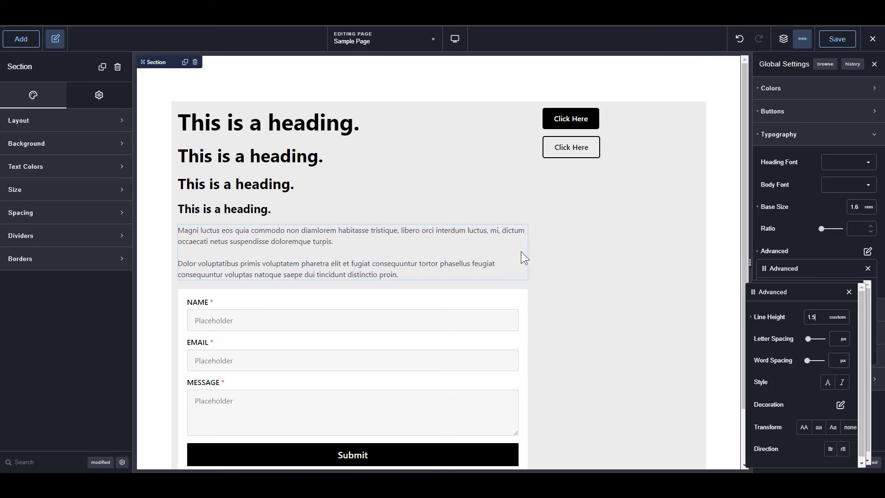
pyautogui.click(759, 243)
pyautogui.click(836, 42)
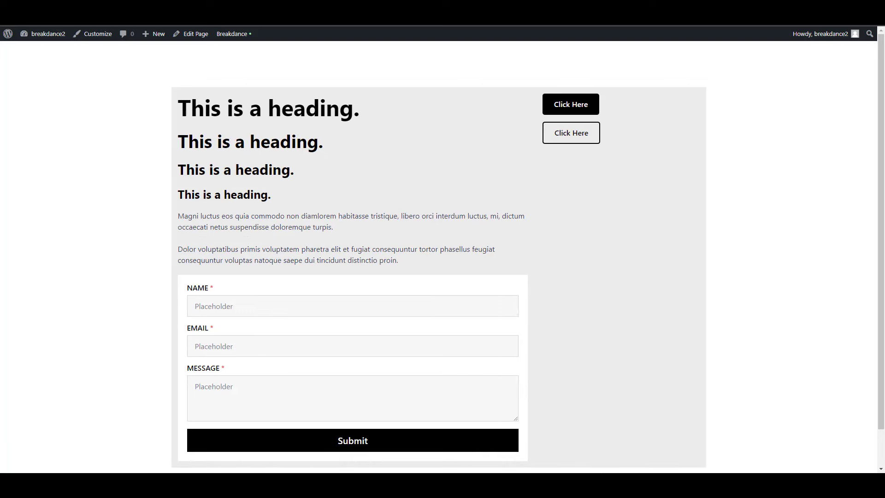
# Switch to Chrome's appearance settings, set the browser font size to Large, and move that window clear of the page's buttons.
pyautogui.hotkey('alt', 'Tab')
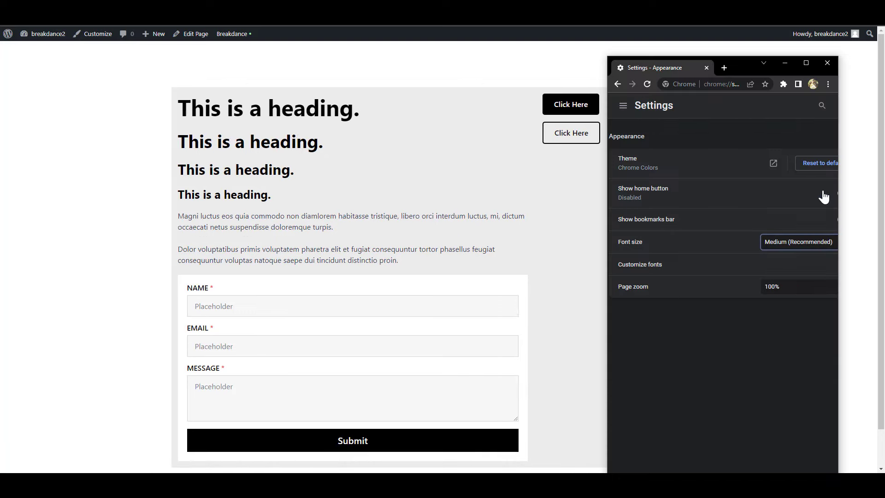
pyautogui.click(805, 243)
pyautogui.click(782, 276)
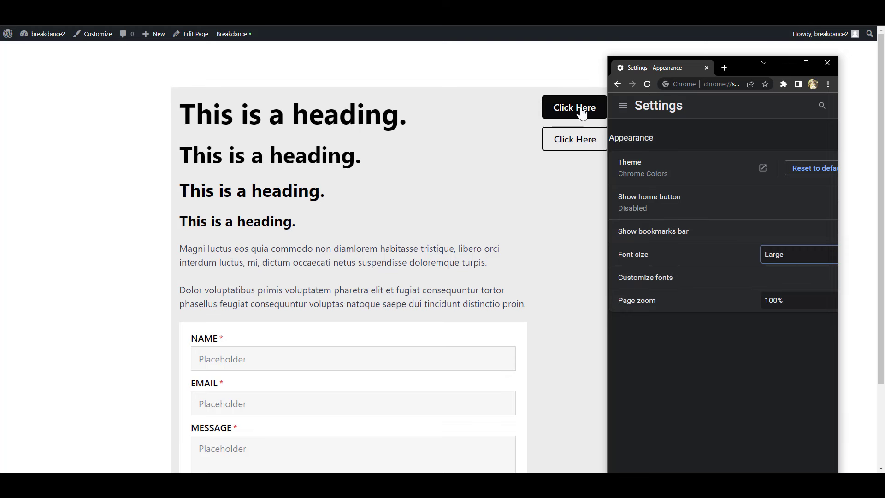
pyautogui.moveTo(738, 66); pyautogui.dragTo(774, 65)
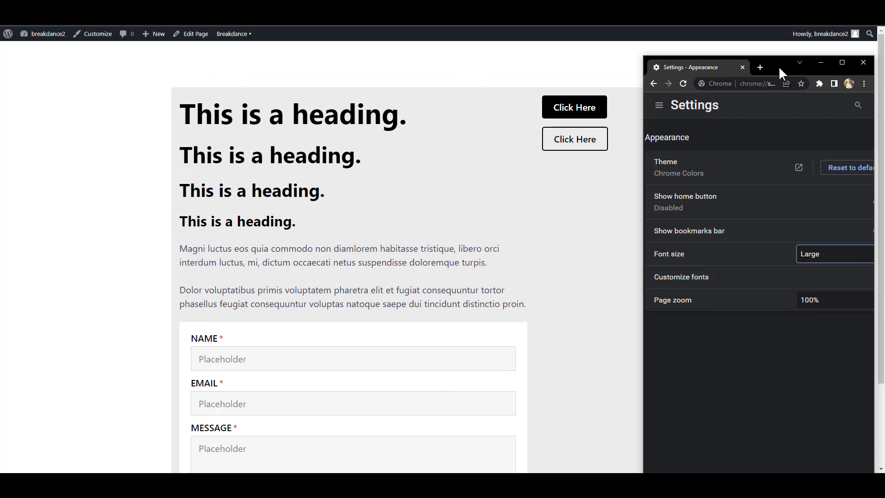
pyautogui.moveTo(779, 65); pyautogui.dragTo(763, 66)
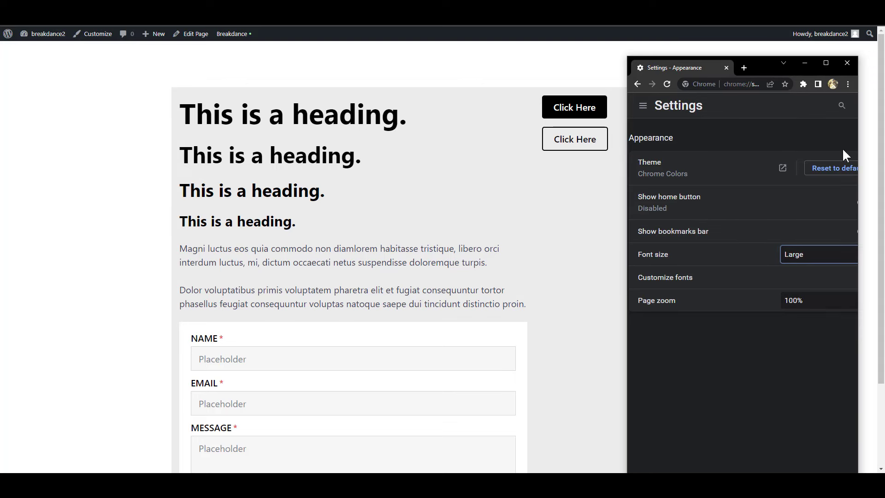
# Set Chrome's font size to Very large and examine how the page's headings, paragraphs and form scale.
pyautogui.click(802, 264)
pyautogui.click(805, 302)
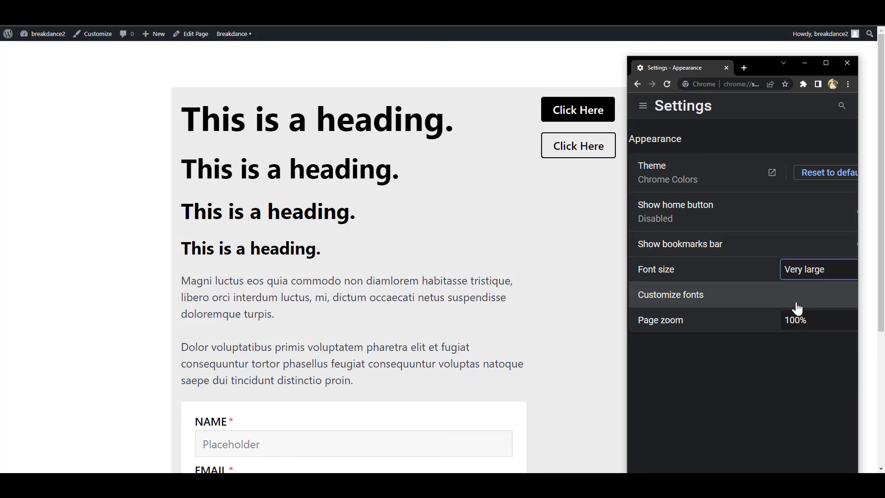
pyautogui.scroll(-3, 488, 284)
pyautogui.scroll(2, 489, 284)
pyautogui.scroll(-2, 491, 284)
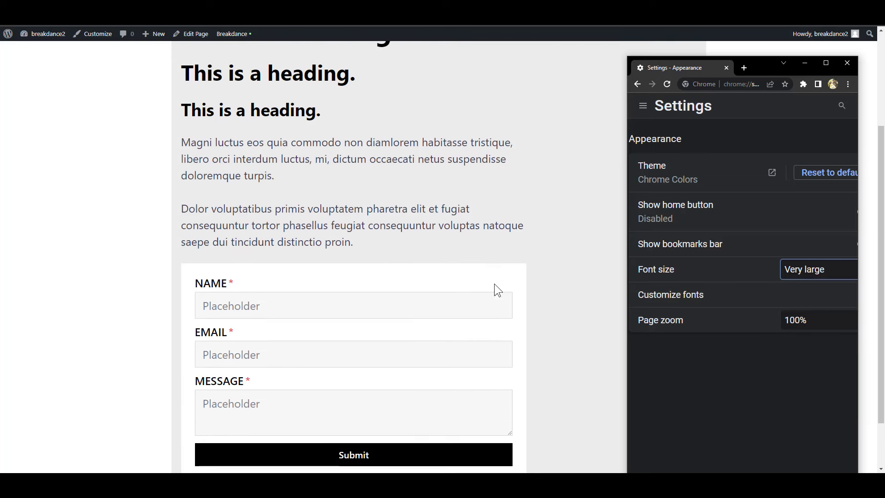
pyautogui.scroll(-2, 498, 290)
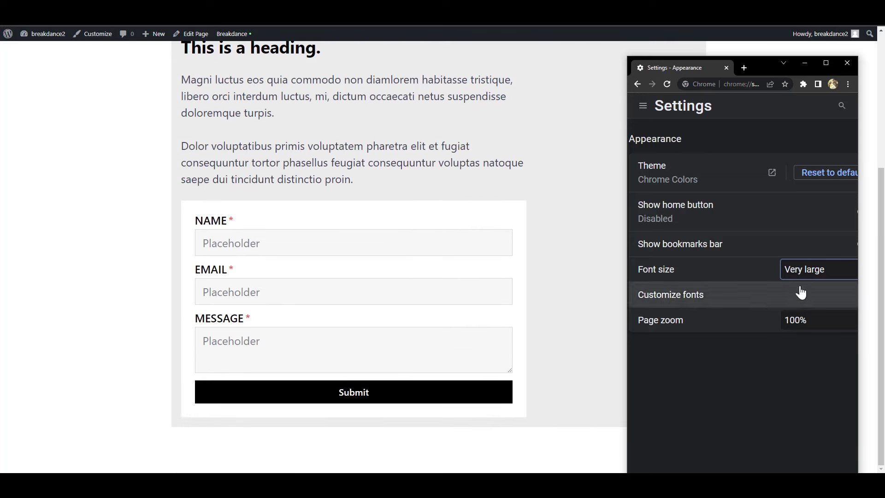
pyautogui.scroll(4, 496, 305)
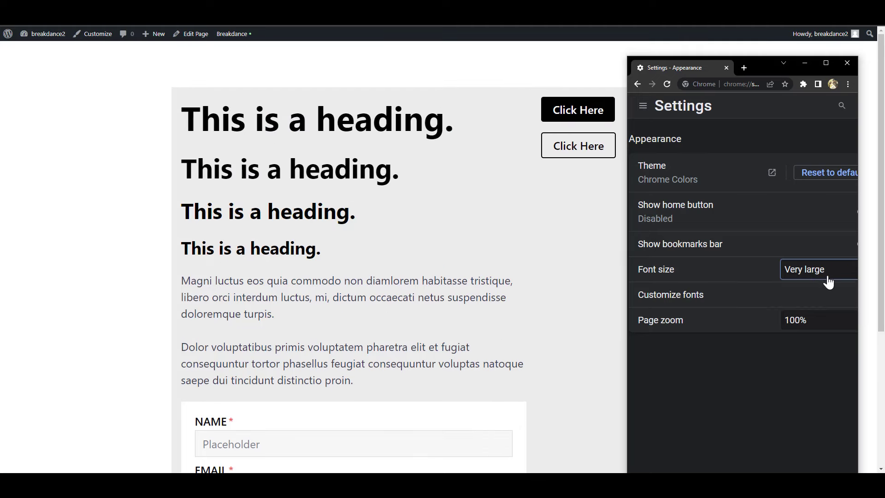
# Test the page with Chrome's font size at Medium, Small and Very small, and return it to Medium (Recommended).
pyautogui.click(823, 271)
pyautogui.click(807, 309)
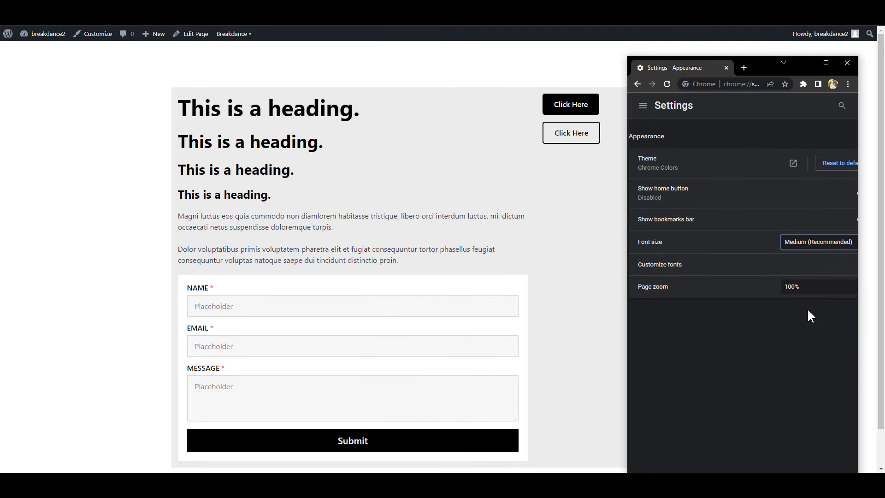
pyautogui.click(817, 243)
pyautogui.click(807, 260)
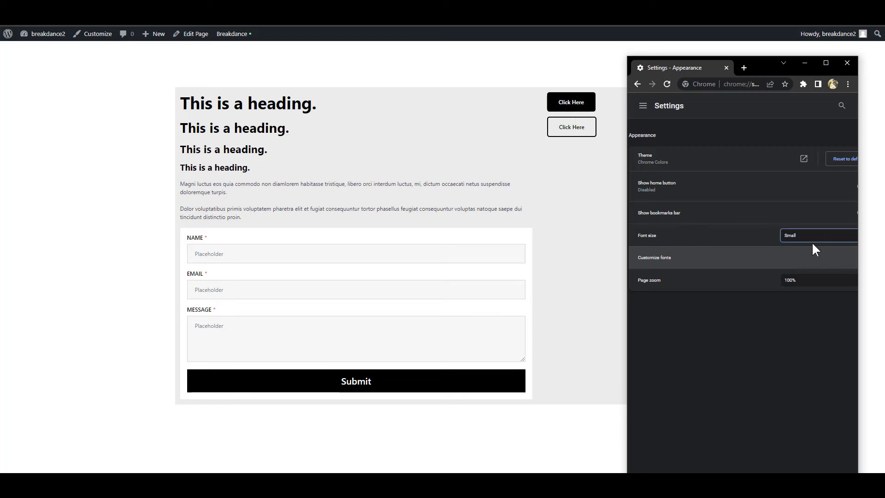
pyautogui.click(812, 236)
pyautogui.click(809, 242)
pyautogui.click(810, 240)
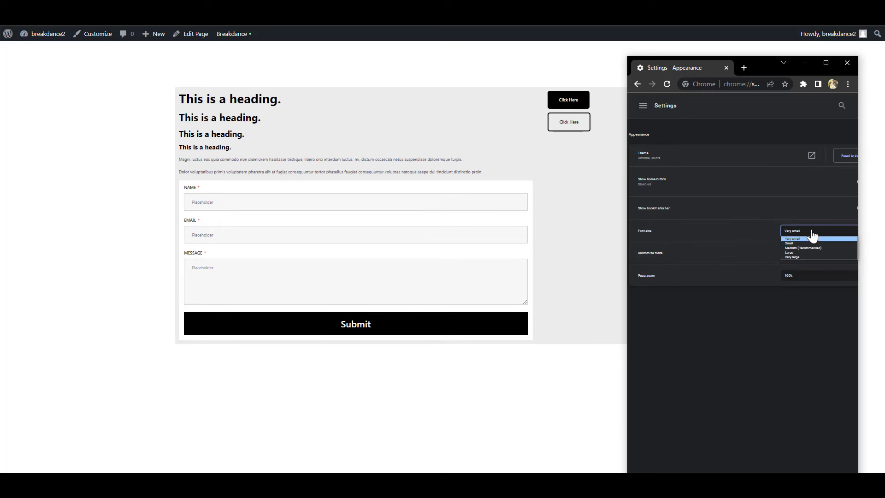
pyautogui.click(807, 251)
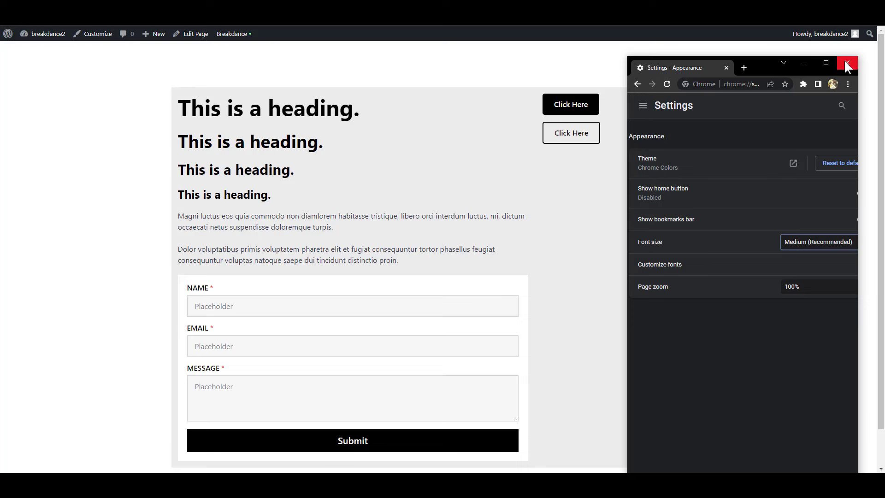
# Test the page with Chrome's font size at Large and Very large, and return it to Medium (Recommended).
pyautogui.click(813, 243)
pyautogui.click(806, 275)
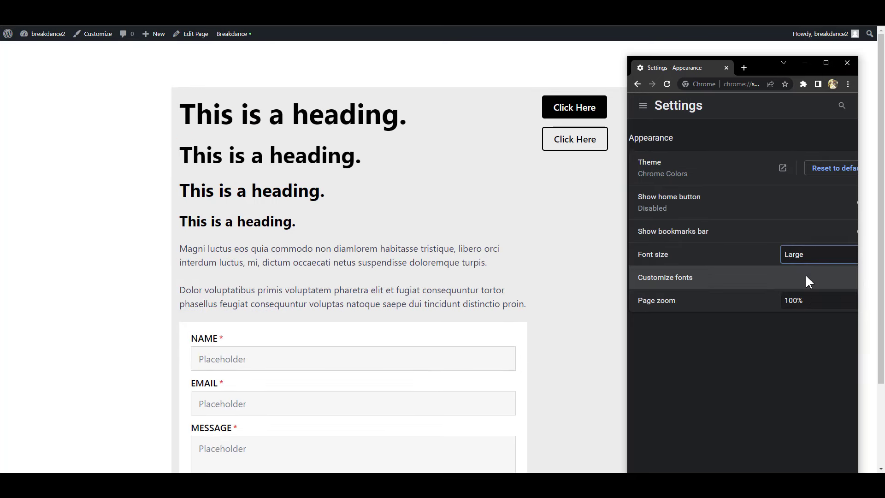
pyautogui.click(810, 255)
pyautogui.click(804, 302)
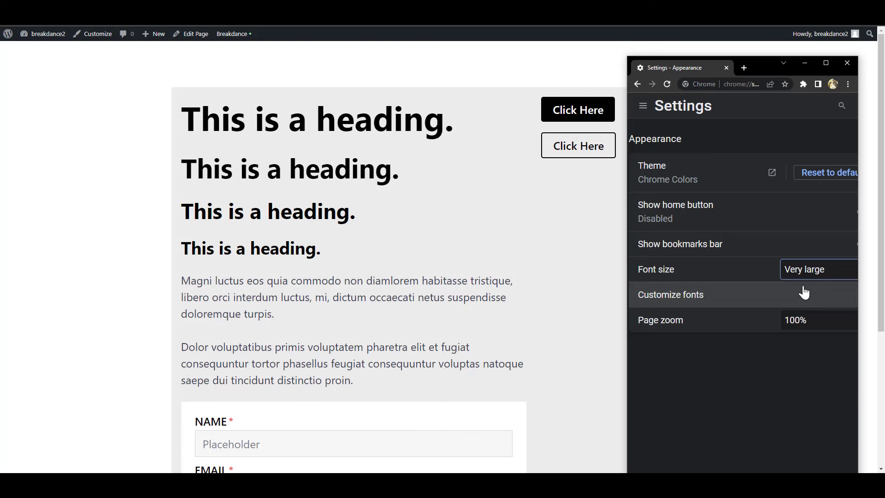
pyautogui.click(807, 270)
pyautogui.click(801, 306)
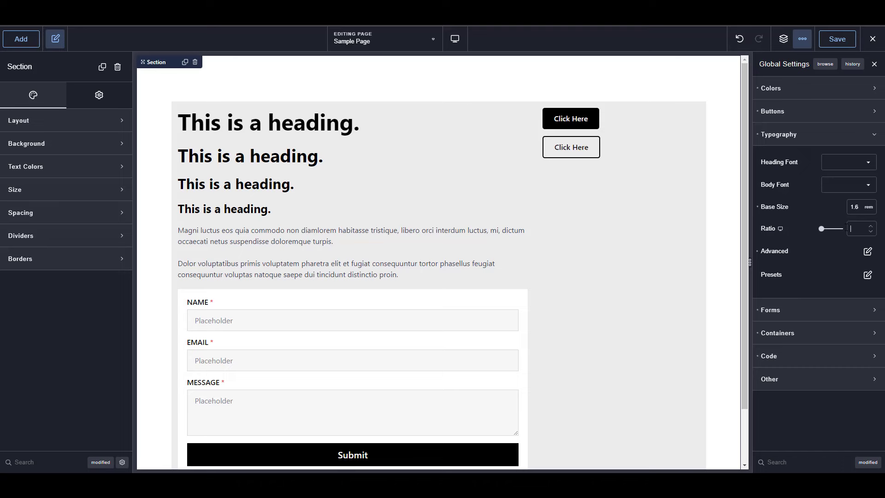
# Set the global typography ratio to 1.2.
pyautogui.moveTo(825, 226)
pyautogui.mouseDown()
pyautogui.moveTo(835, 228)
pyautogui.moveTo(813, 228)
pyautogui.mouseUp()
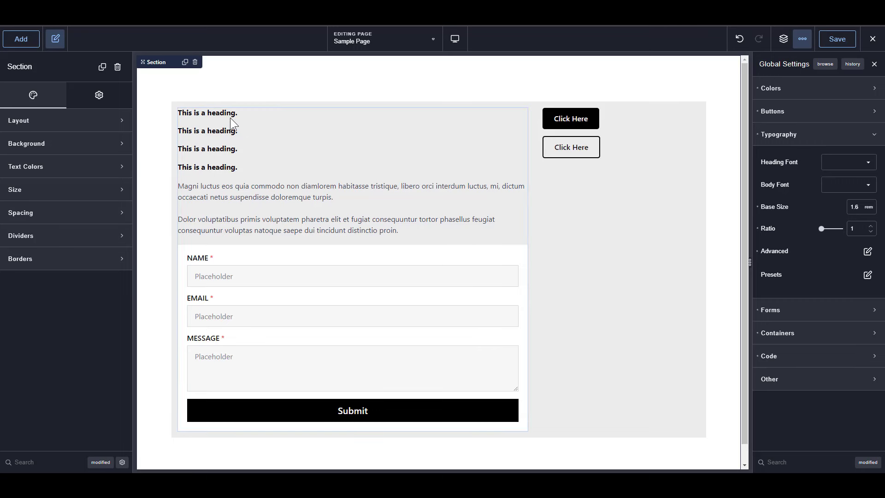
pyautogui.write('.2')
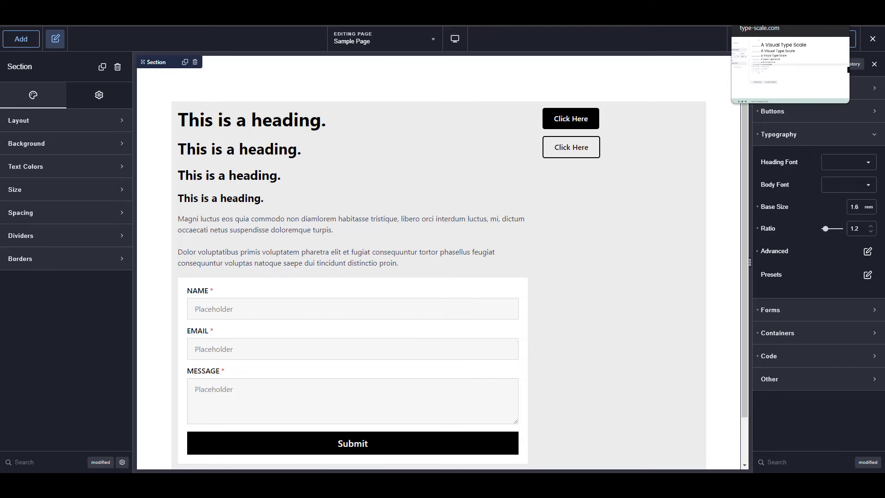
# Switch to type-scale.com and compare the Minor Second, Major Second and Golden Ratio scales, returning to 1.333 – Perfect Fourth.
pyautogui.click(779, 7)
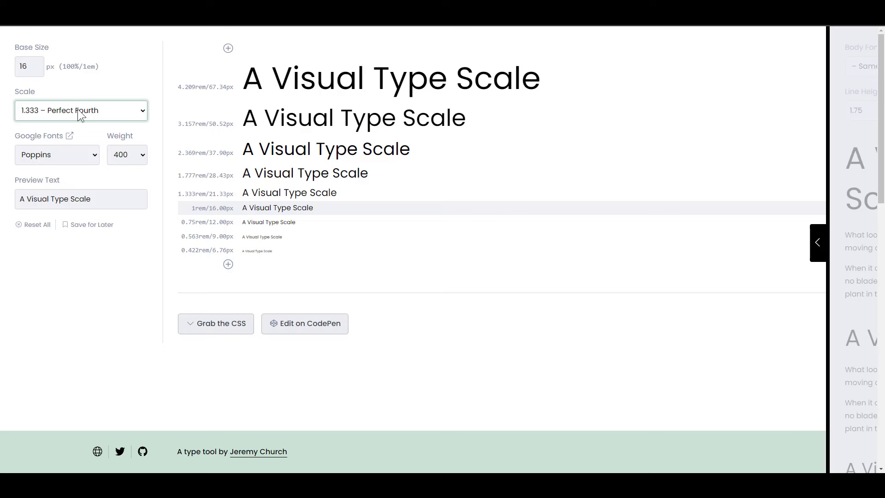
pyautogui.click(104, 115)
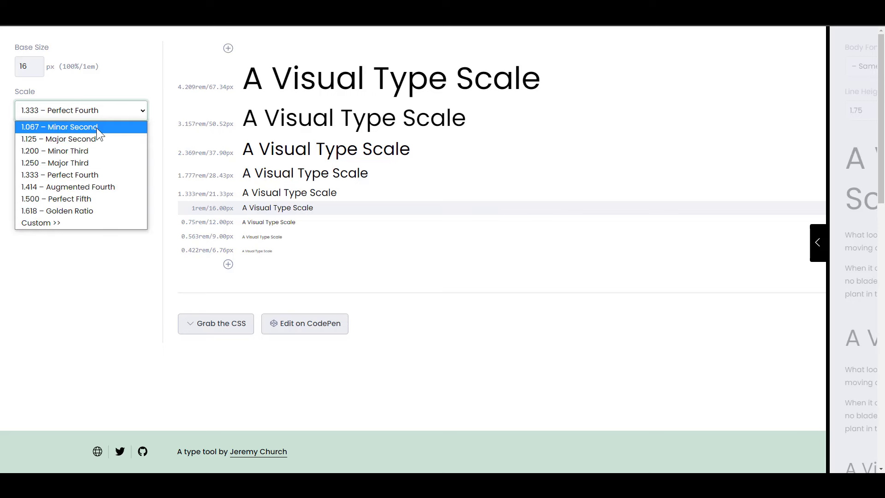
pyautogui.click(98, 128)
pyautogui.click(104, 109)
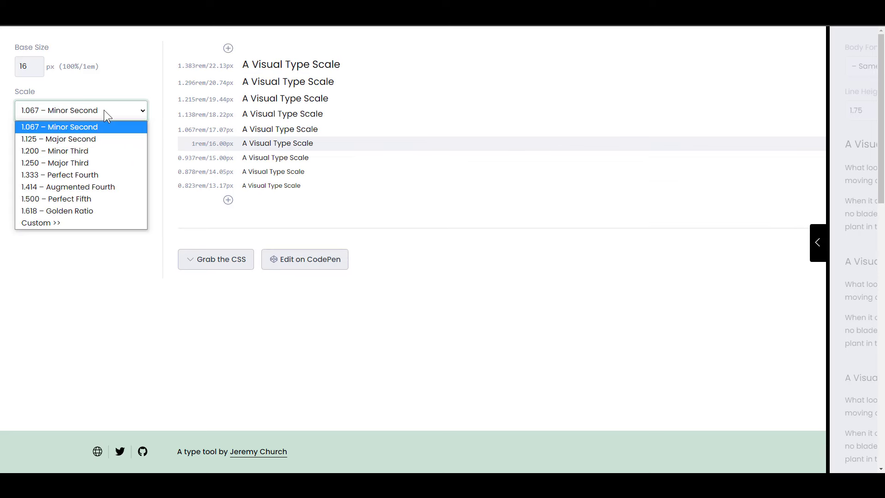
pyautogui.click(89, 138)
pyautogui.click(107, 111)
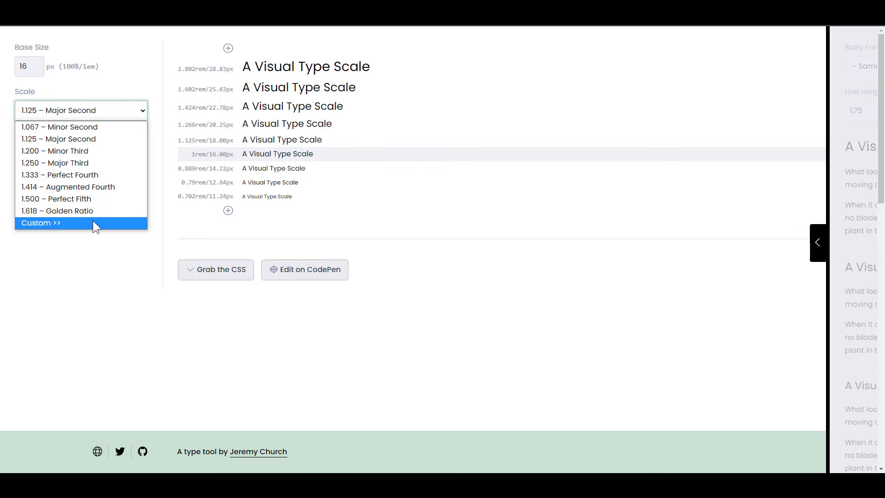
pyautogui.click(94, 211)
pyautogui.click(113, 111)
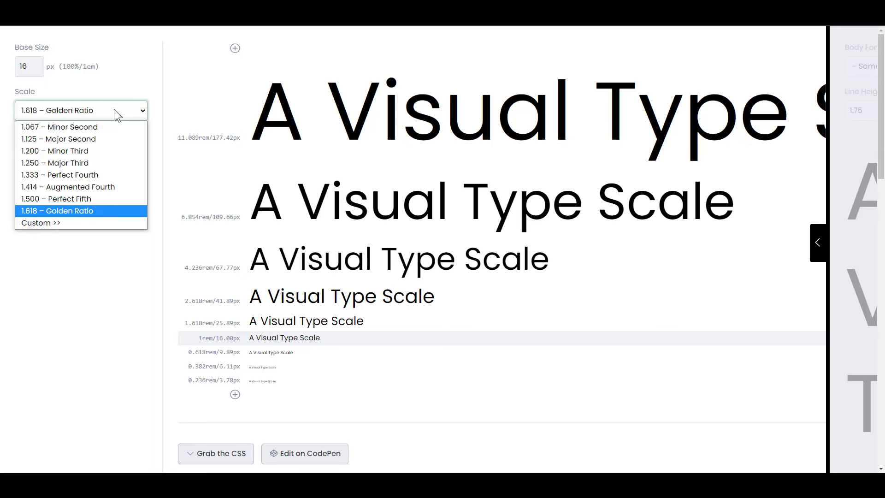
pyautogui.click(76, 174)
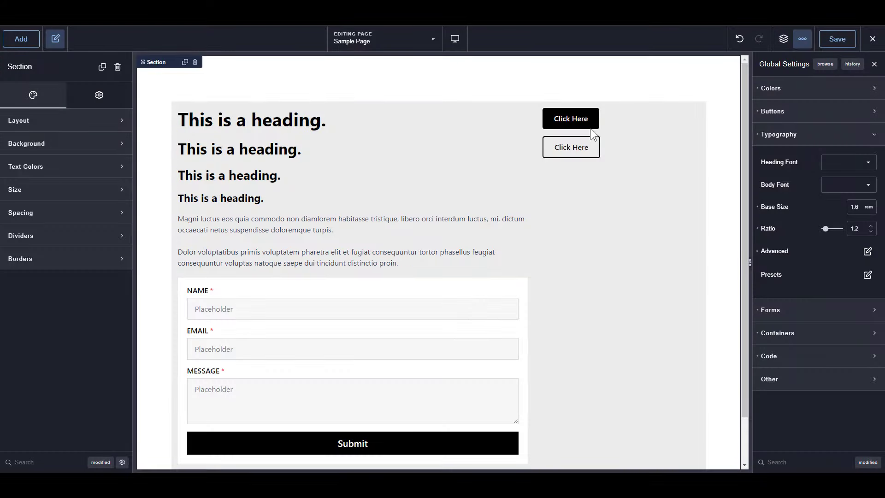
# Set the global typography ratio to 1.333.
pyautogui.doubleClick(858, 226)
pyautogui.write('1.333')
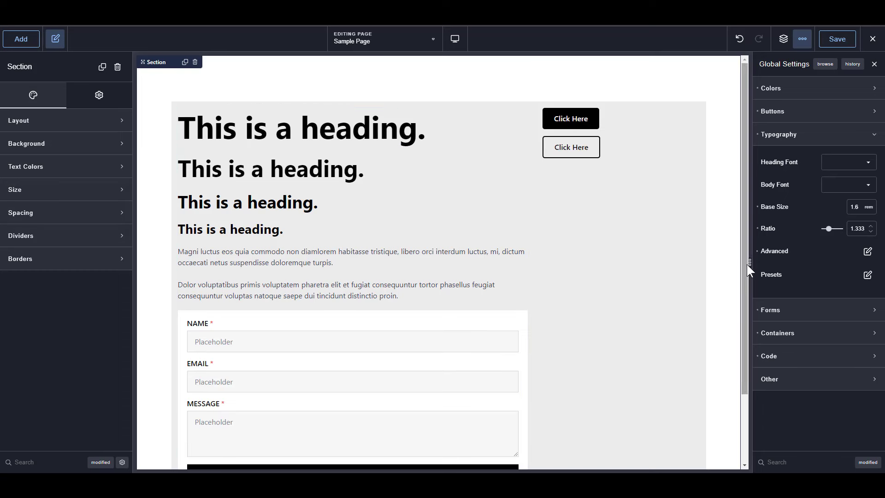
pyautogui.moveTo(750, 262); pyautogui.dragTo(743, 307)
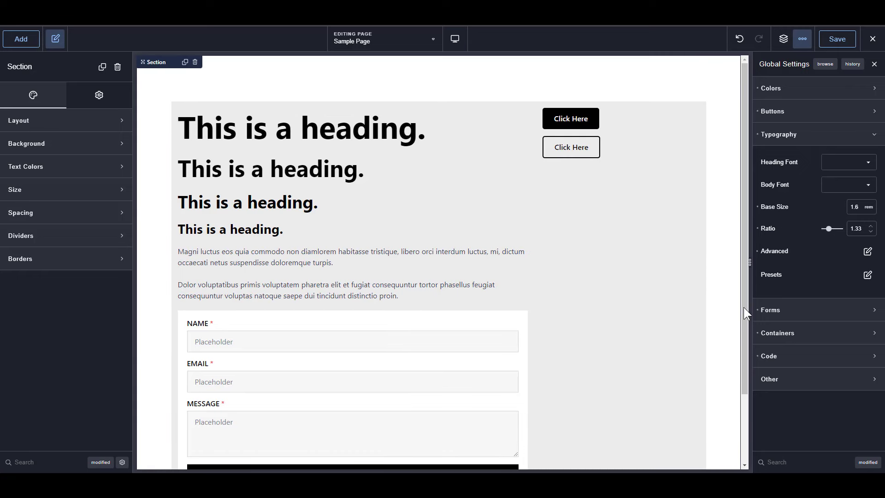
# Preview the page at the Tablet Landscape and Tablet Portrait breakpoints, then return to the Desktop view.
pyautogui.click(458, 41)
pyautogui.click(479, 102)
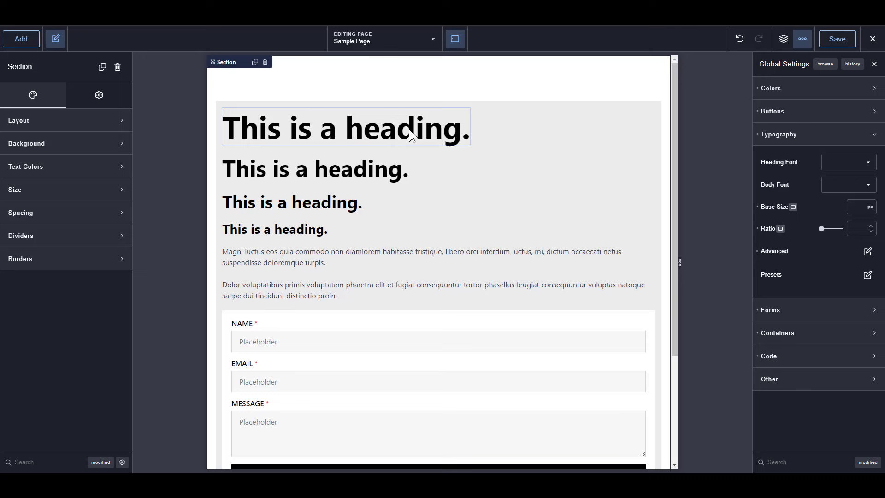
pyautogui.click(456, 40)
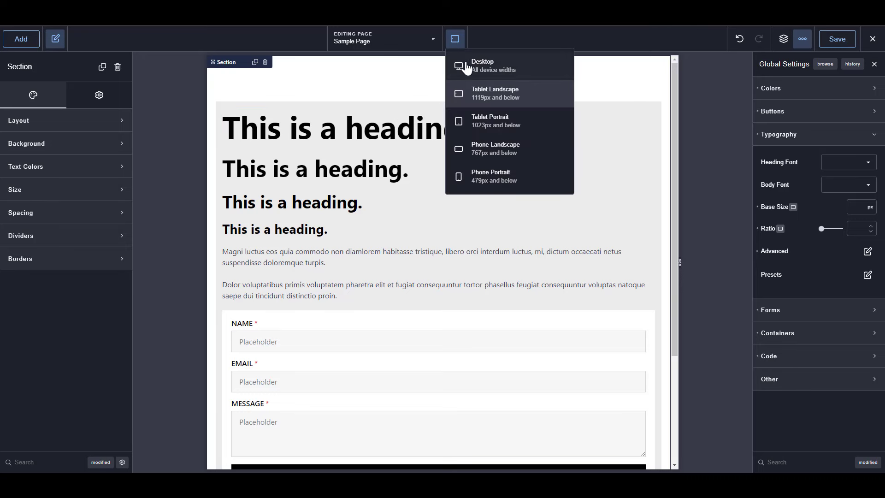
pyautogui.click(492, 131)
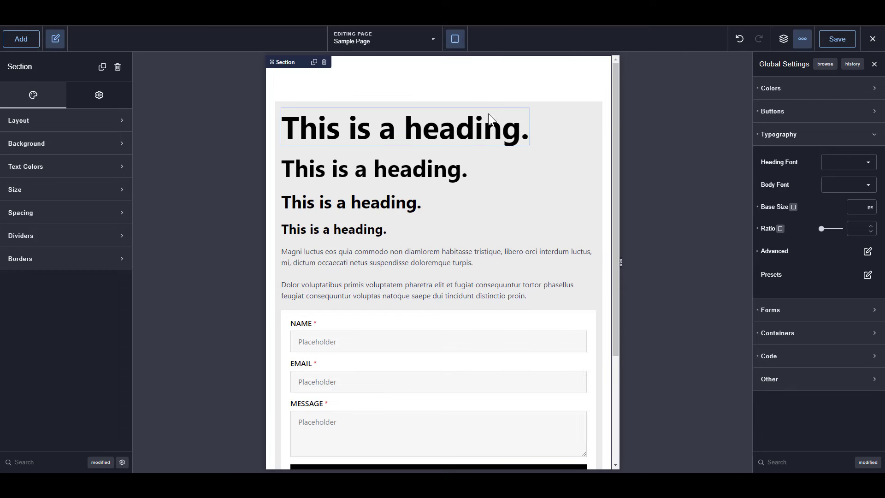
pyautogui.click(455, 39)
pyautogui.click(477, 73)
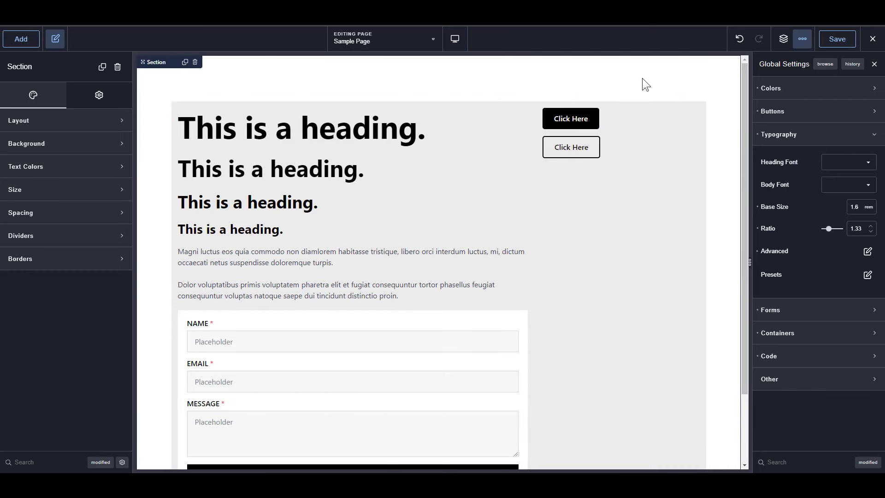
# Copy "Doloremque itaque at hendrerit fugiat, nesciunt molestie" from the placeholder text generator and replace the H1 heading's text with it.
pyautogui.click(739, 21)
pyautogui.moveTo(528, 67); pyautogui.dragTo(717, 63)
pyautogui.hotkey('ctrl', 'c')
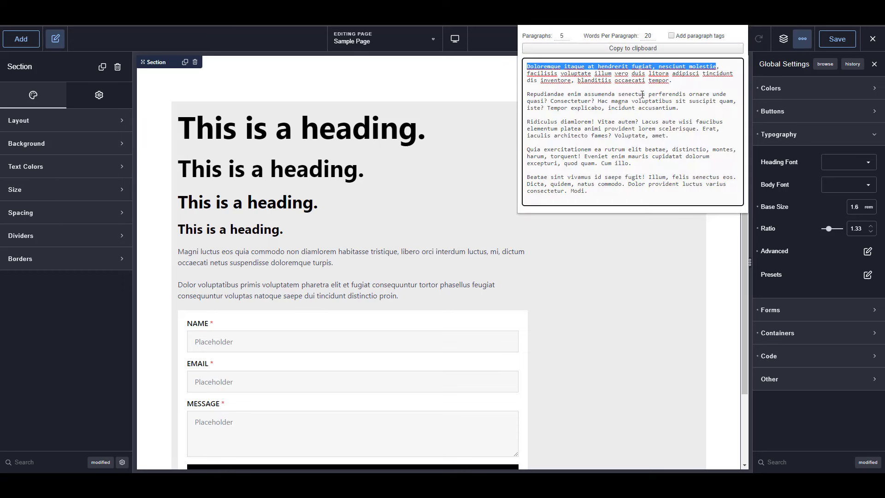
pyautogui.doubleClick(280, 131)
pyautogui.hotkey('ctrl', 'a')
pyautogui.hotkey('ctrl', 'v')
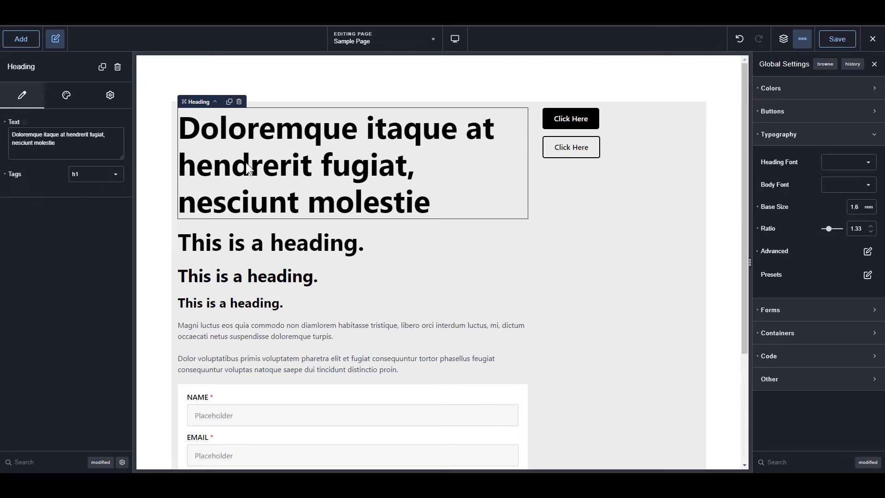
# Shorten the H1 heading's text to "Doloremque itaque at hendrerit fugiat" and copy it.
pyautogui.moveTo(103, 134); pyautogui.dragTo(119, 162)
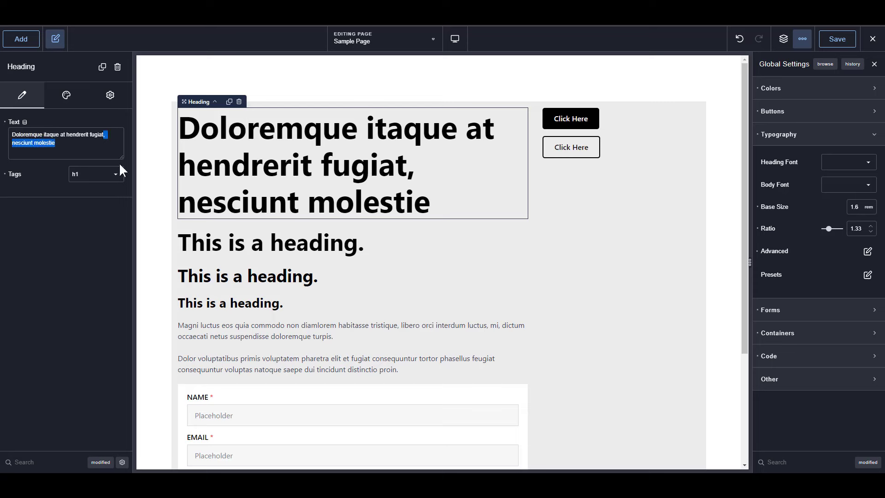
pyautogui.press('BackSpace')
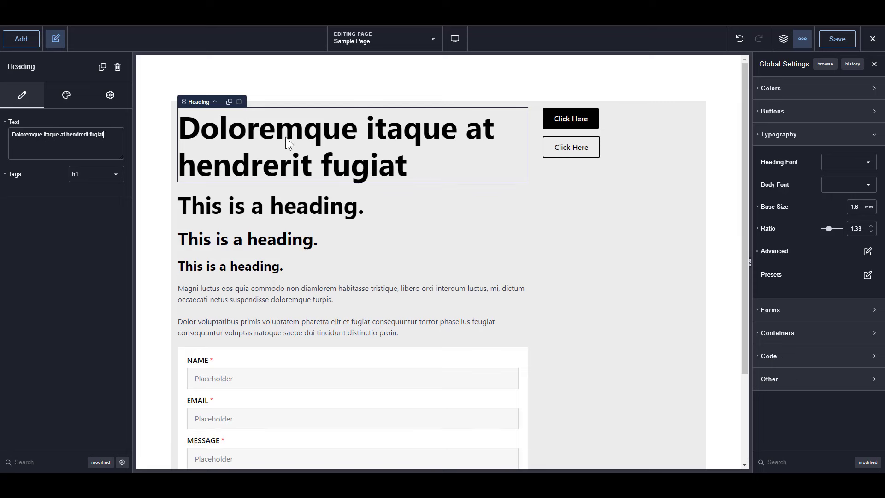
pyautogui.hotkey('ctrl', 'a')
pyautogui.hotkey('ctrl', 'c')
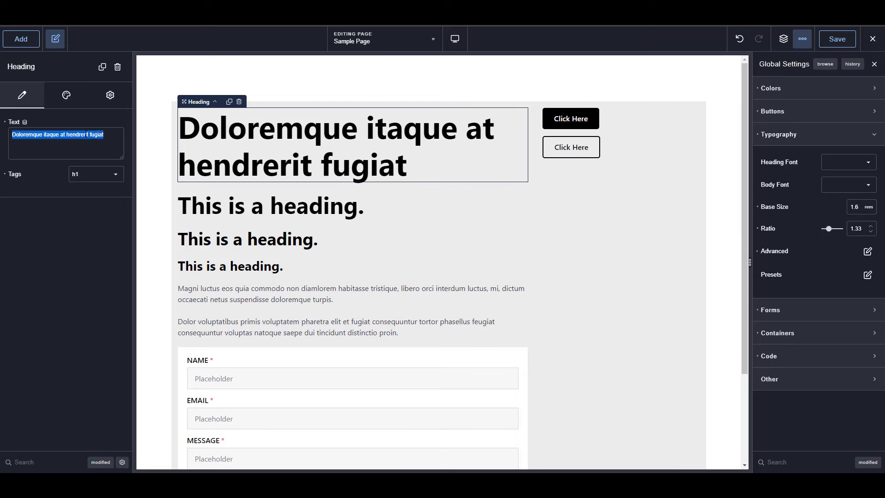
# Replace the text of the H2, H3 and H4 headings with the copied "Doloremque itaque at hendrerit fugiat".
pyautogui.click(257, 217)
pyautogui.hotkey('ctrl', 'a')
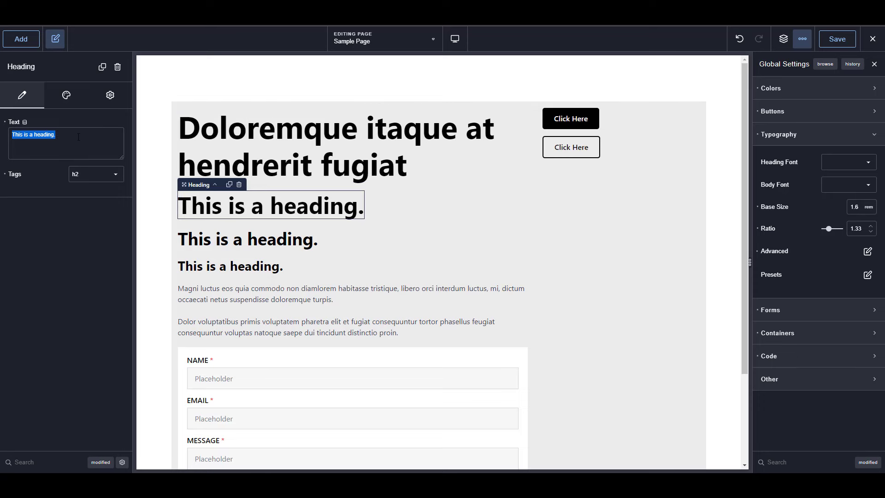
pyautogui.hotkey('ctrl', 'v')
pyautogui.click(229, 267)
pyautogui.hotkey('ctrl', 'a')
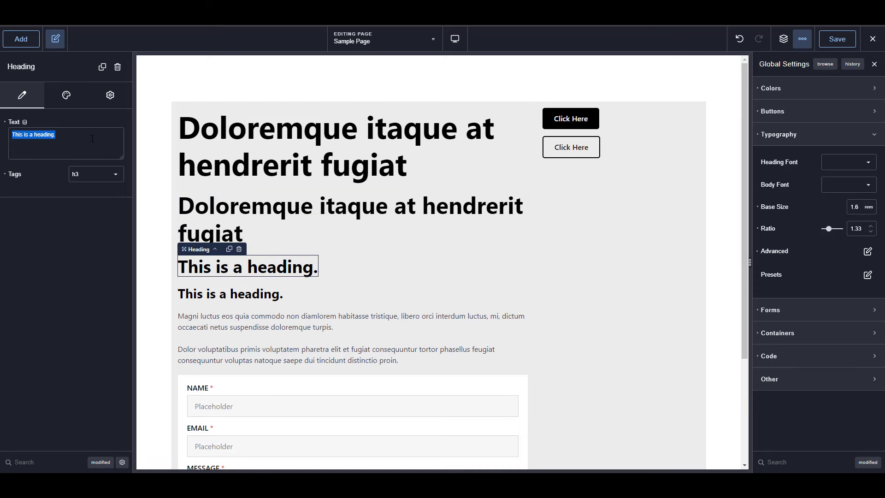
pyautogui.hotkey('ctrl', 'v')
pyautogui.click(231, 294)
pyautogui.hotkey('ctrl', 'a')
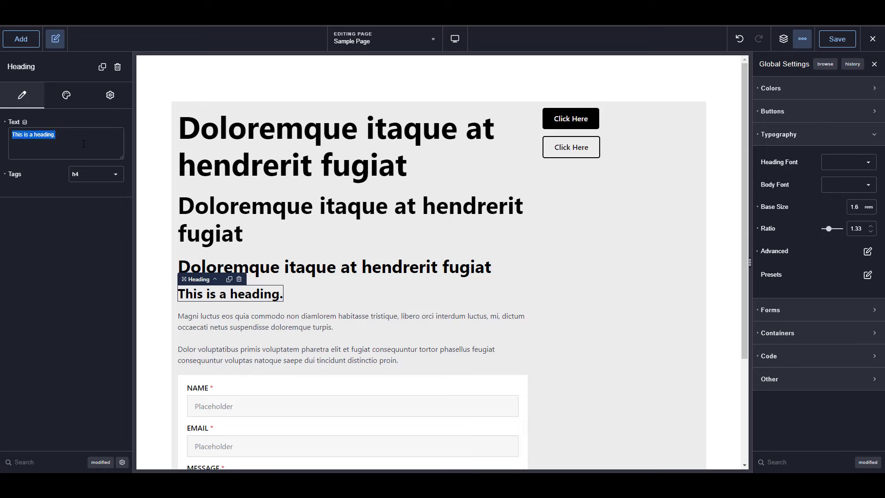
pyautogui.hotkey('ctrl', 'v')
# Preview the Tablet Landscape breakpoint, and set the global typography ratio for Tablet Portrait to 1.28.
pyautogui.click(455, 38)
pyautogui.click(474, 91)
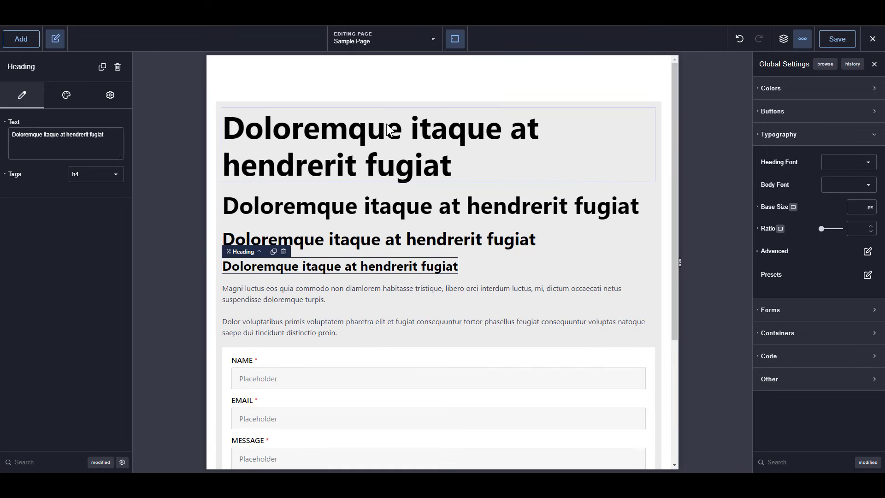
pyautogui.click(455, 38)
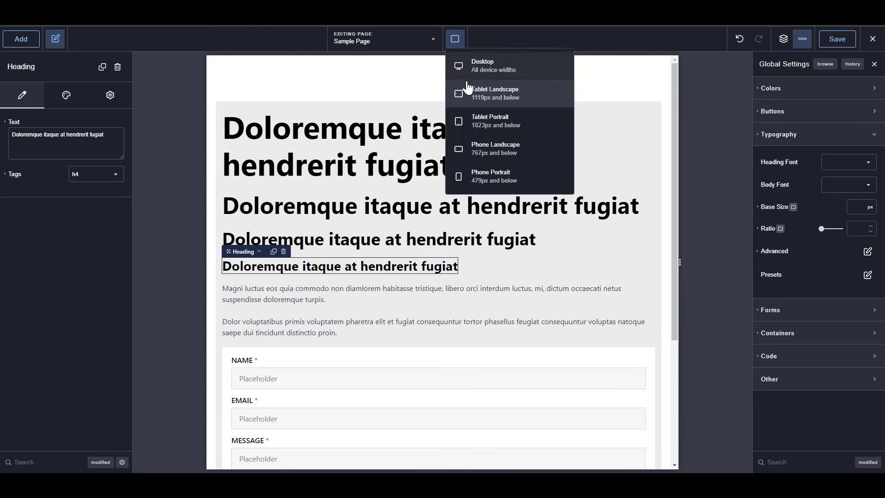
pyautogui.click(477, 119)
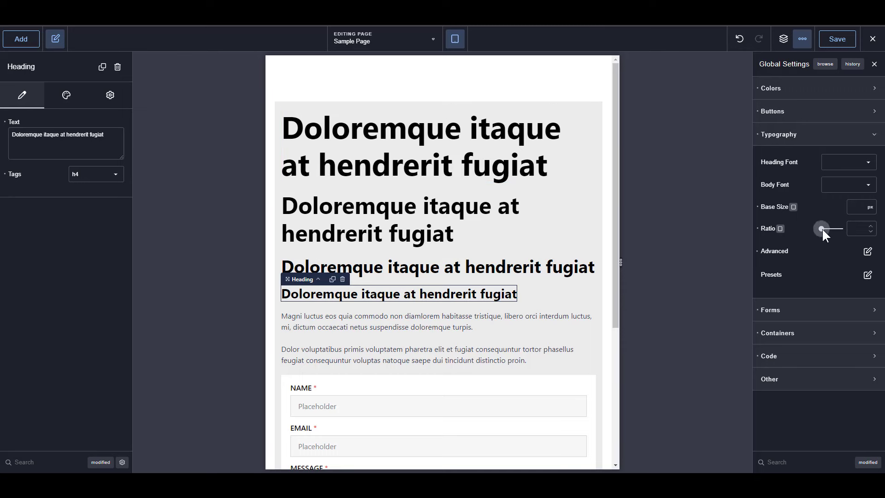
pyautogui.click(852, 228)
pyautogui.write('1.33')
pyautogui.press('BackSpace')
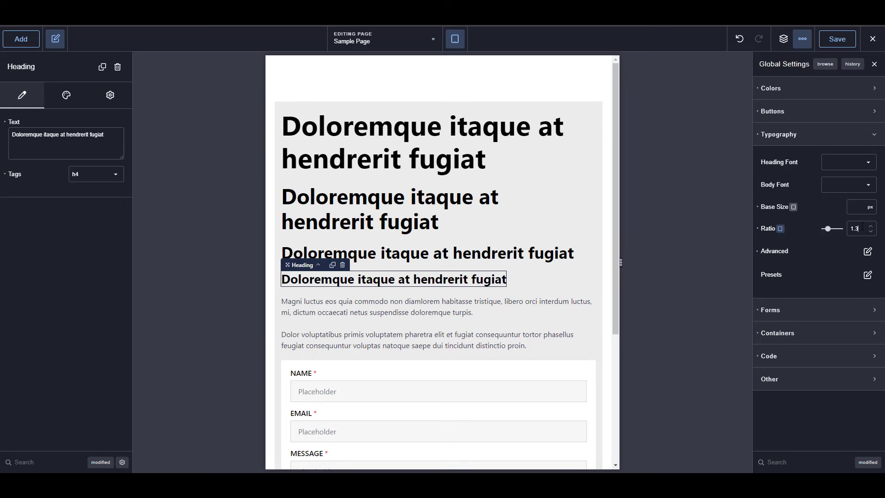
pyautogui.write('2')
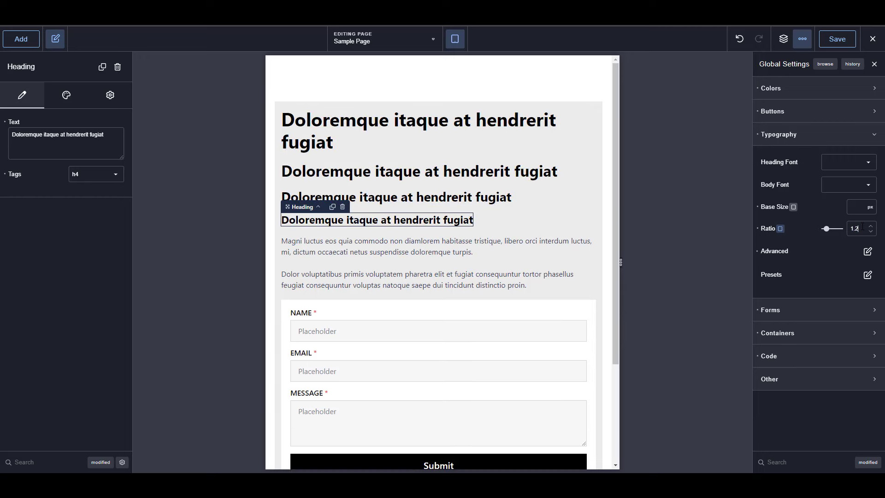
pyautogui.write('8')
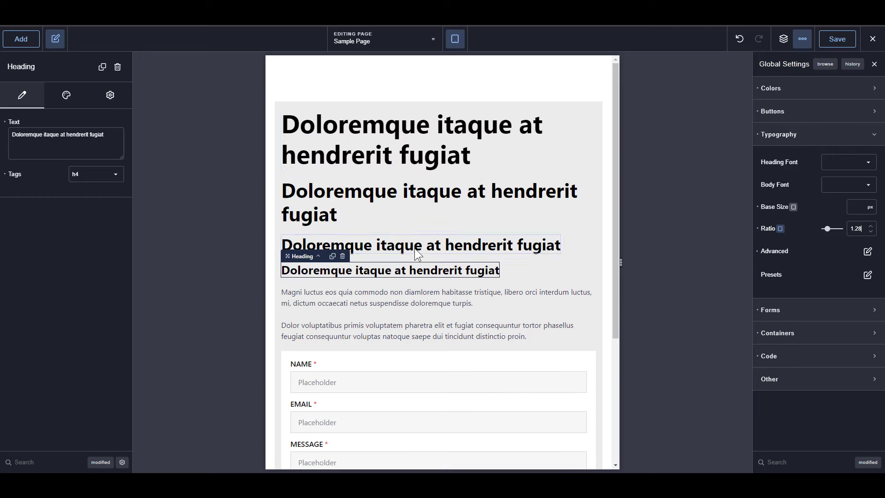
# Set the global typography ratio to 1.22 for Phone Landscape and 1.18 for Phone Portrait.
pyautogui.click(456, 40)
pyautogui.click(475, 146)
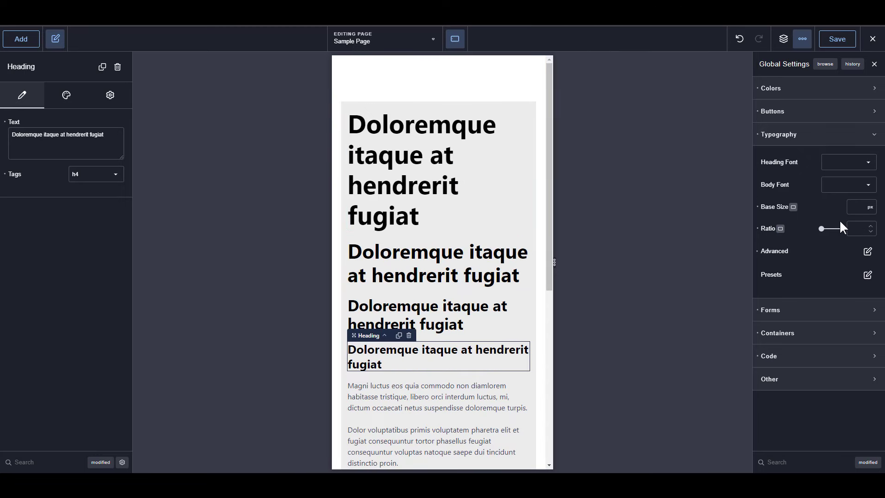
pyautogui.write('1.22')
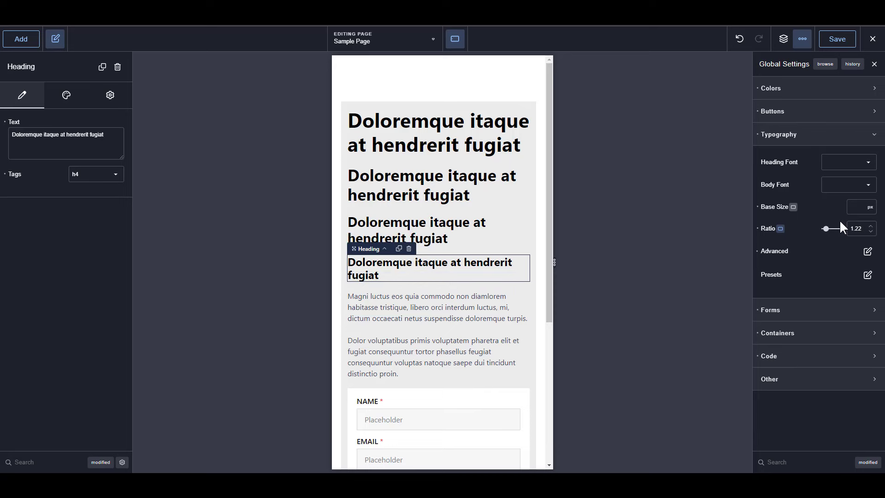
pyautogui.click(457, 39)
pyautogui.click(496, 180)
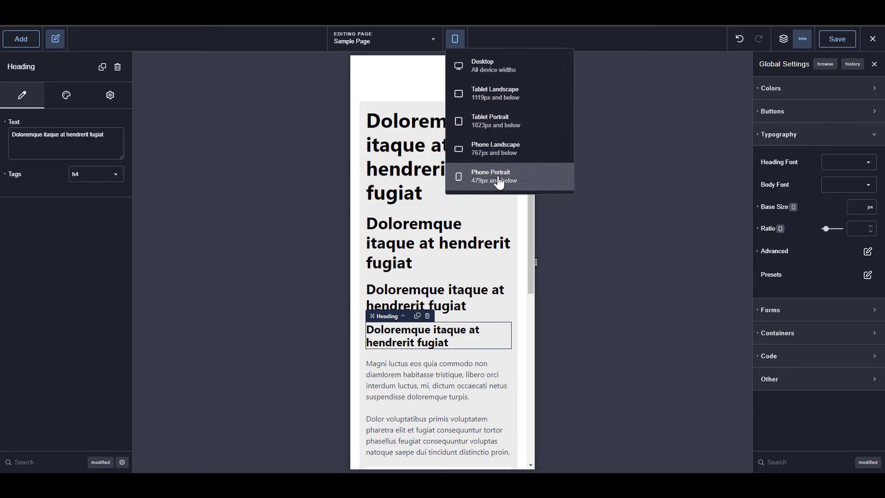
pyautogui.write('1.18')
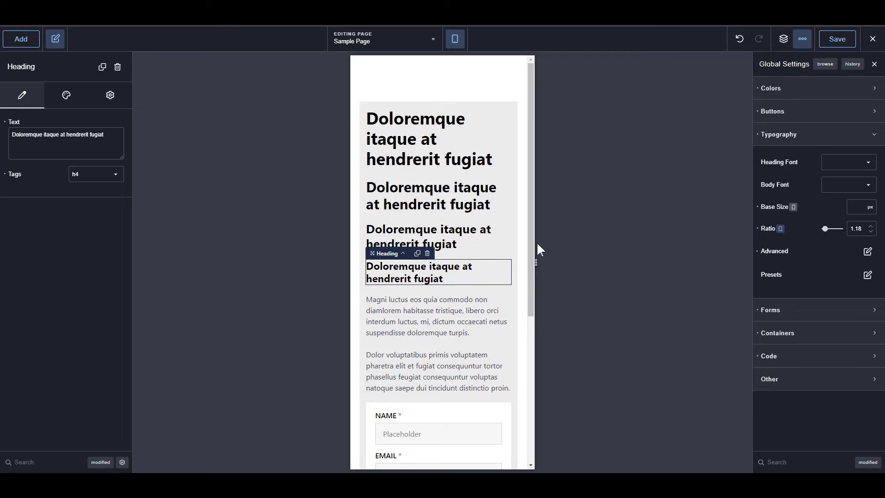
# Widen the preview canvas to about 1168 px, then save the page and reload its live version.
pyautogui.moveTo(538, 264); pyautogui.dragTo(706, 280)
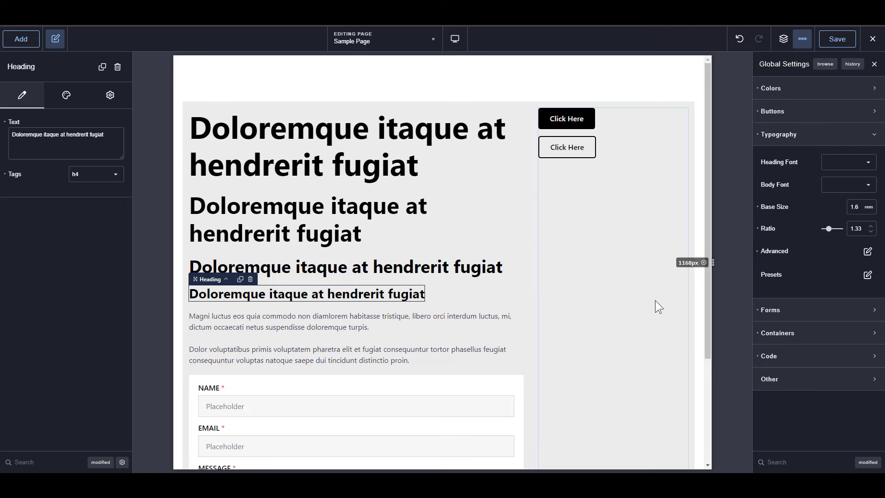
pyautogui.click(839, 43)
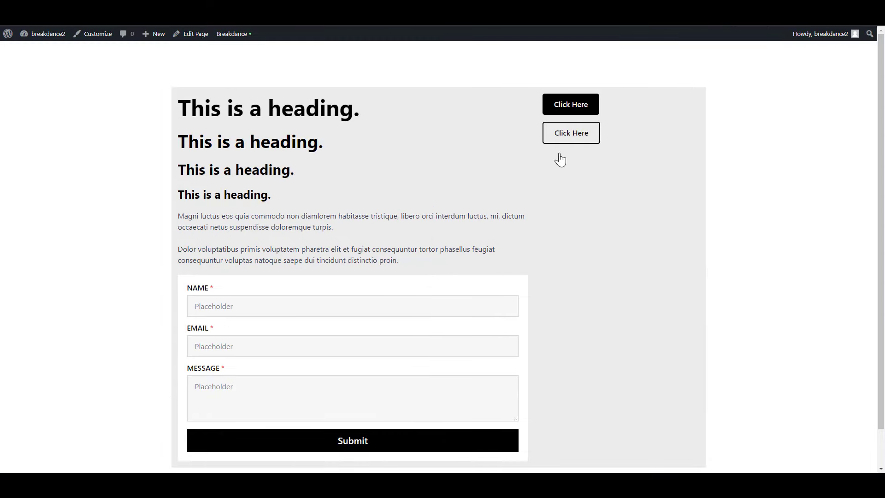
pyautogui.press('F5')
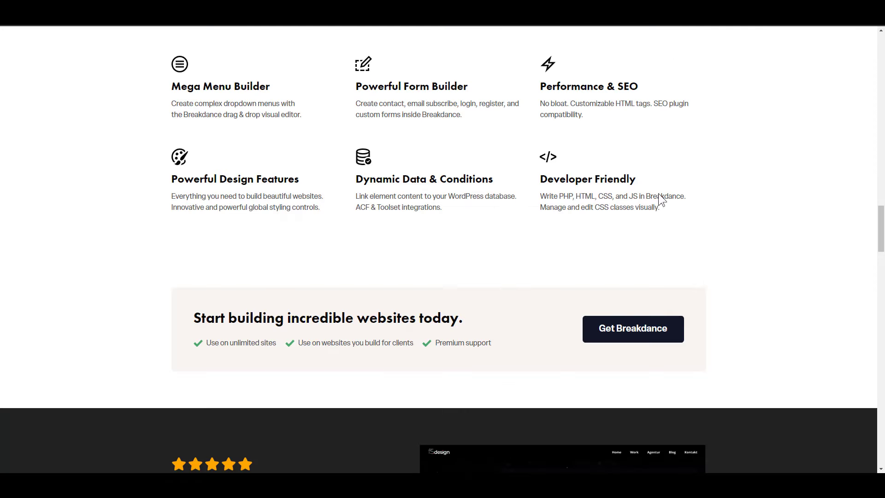
# Switch to the Breakdance homepage and inspect its main heading's styles in the developer tools, filtering them by "font".
pyautogui.scroll(5, 661, 197)
pyautogui.moveTo(880, 193); pyautogui.dragTo(863, 56)
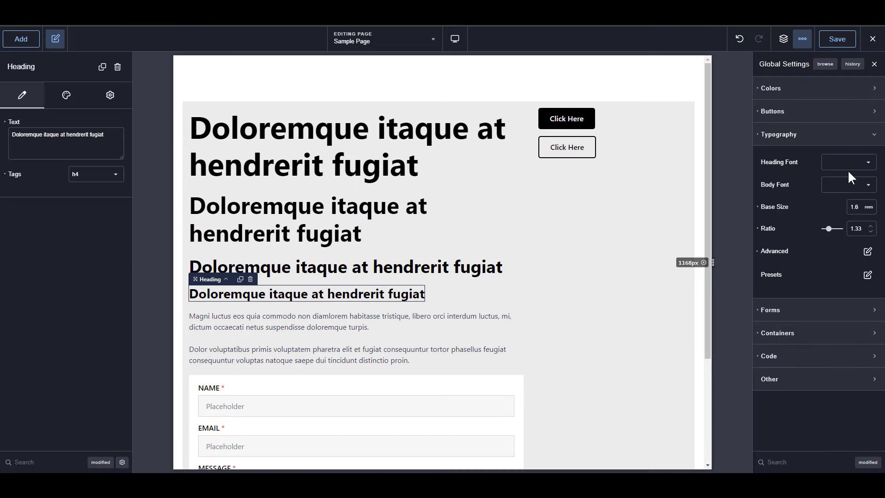
pyautogui.click(867, 162)
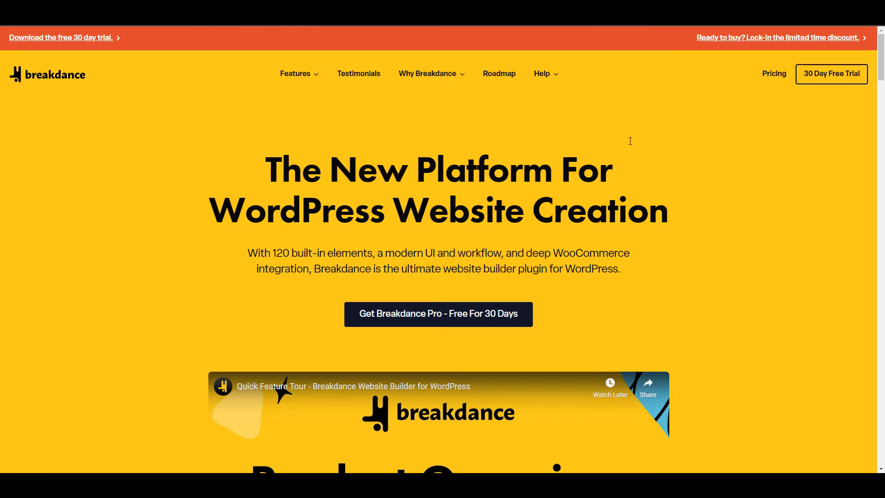
pyautogui.press('F12')
pyautogui.click(731, 32)
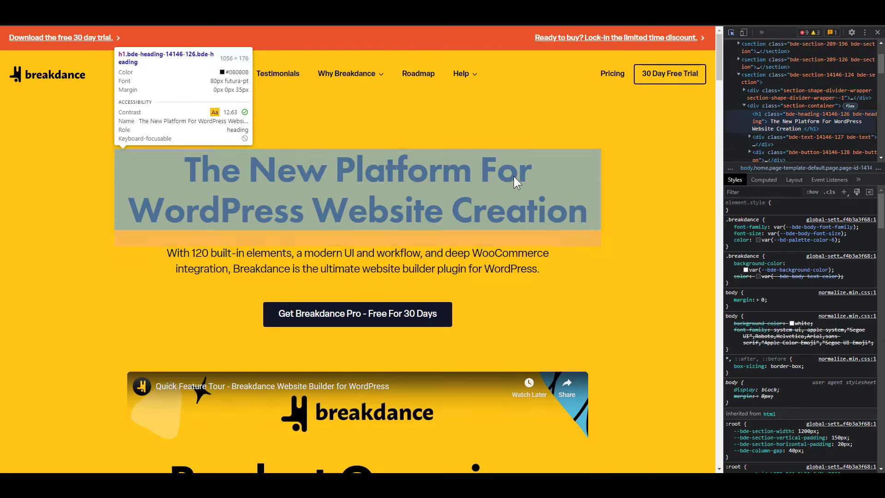
pyautogui.click(513, 177)
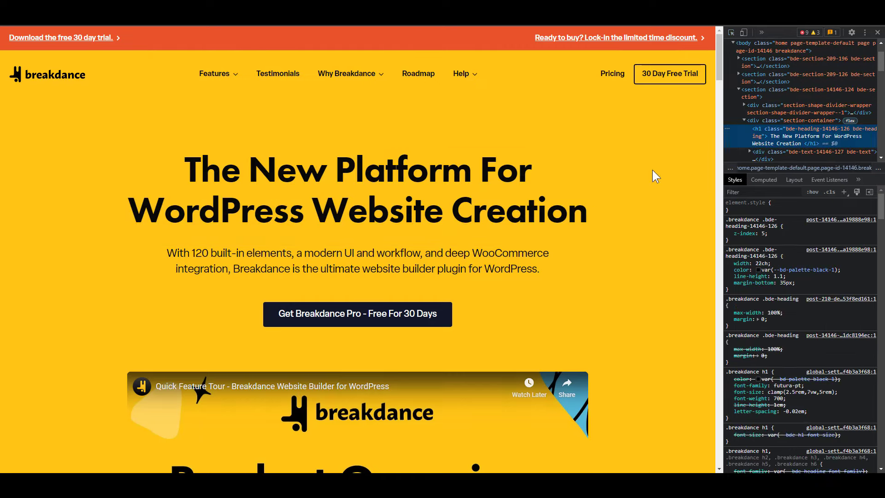
pyautogui.click(769, 190)
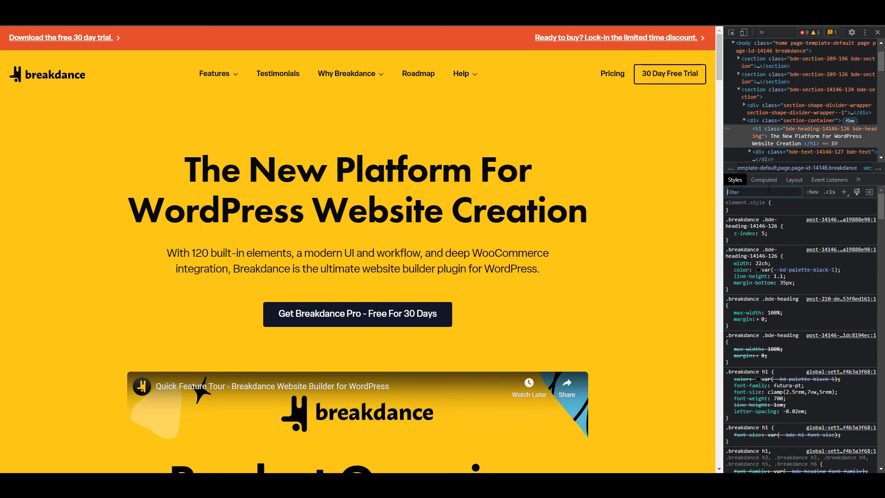
pyautogui.write('font')
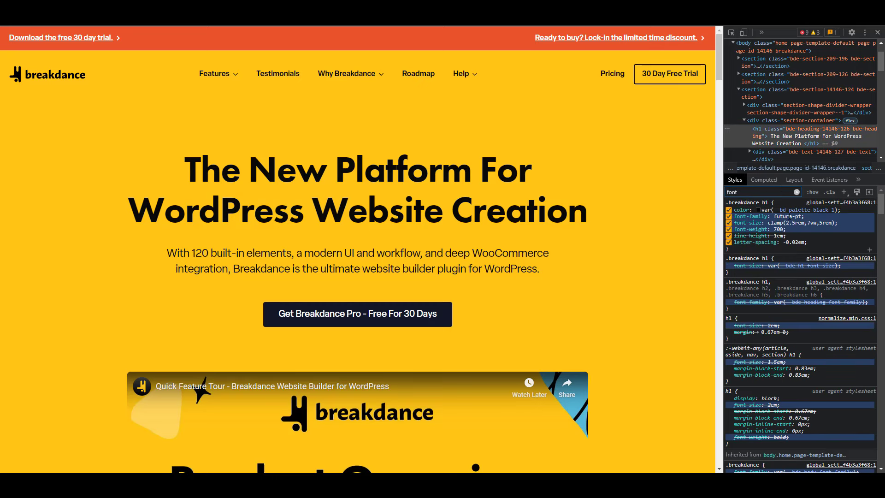
pyautogui.click(796, 192)
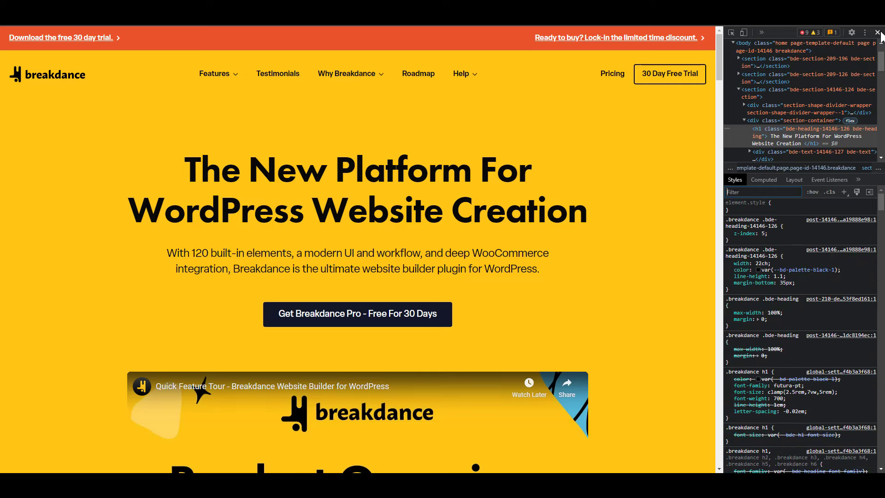
pyautogui.click(878, 33)
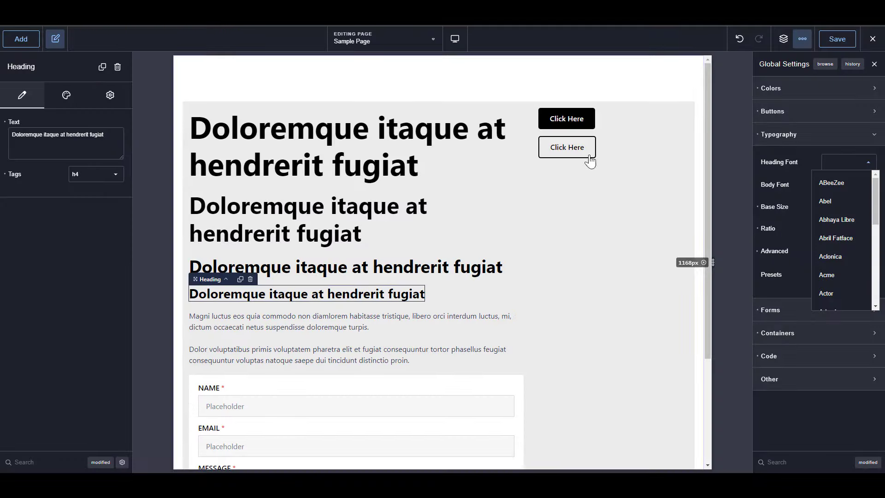
# Return to the Breakdance builder and view the Custom Fonts options in its preferences.
pyautogui.click(732, 174)
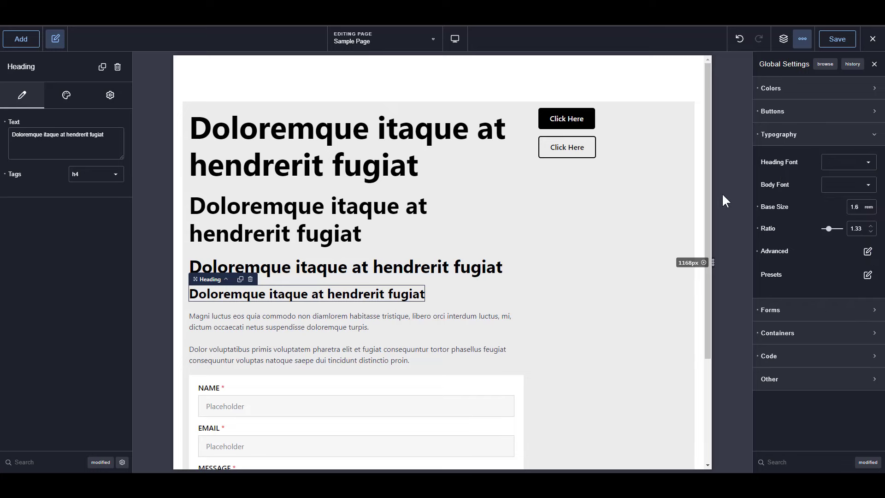
pyautogui.click(803, 39)
pyautogui.click(823, 117)
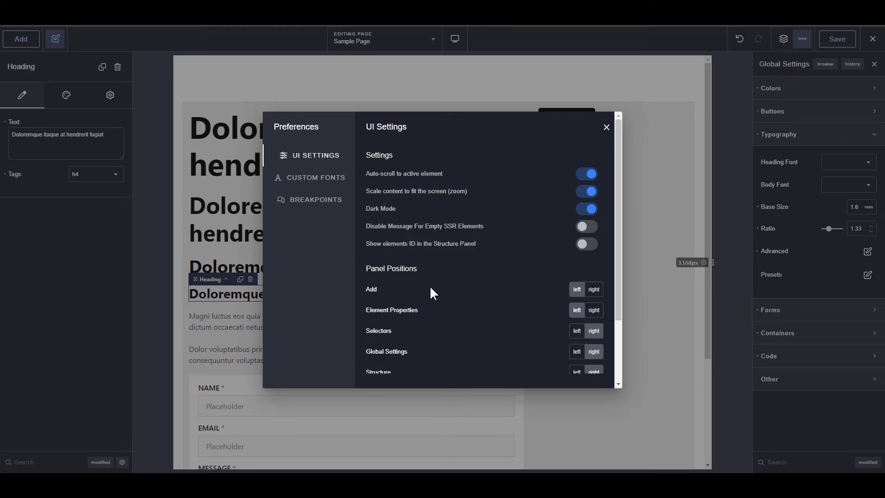
pyautogui.click(310, 179)
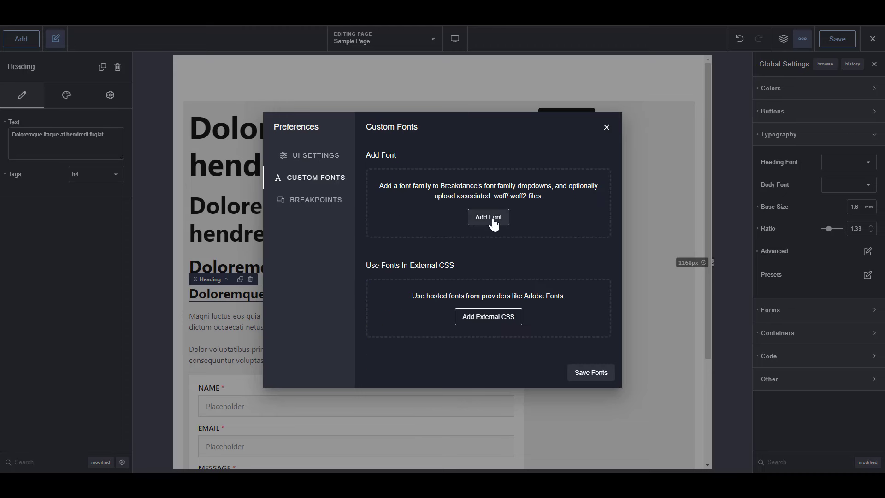
pyautogui.click(606, 128)
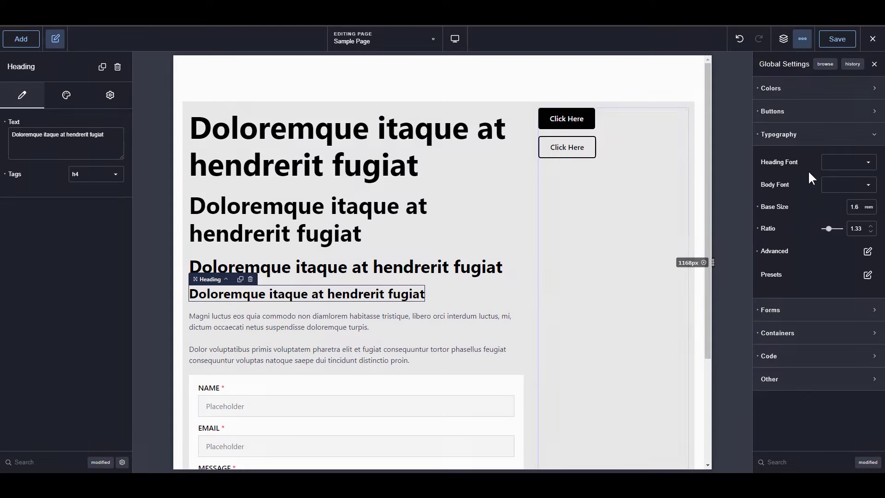
# Set the global heading font to Poppins and save the page.
pyautogui.click(869, 162)
pyautogui.write('popp')
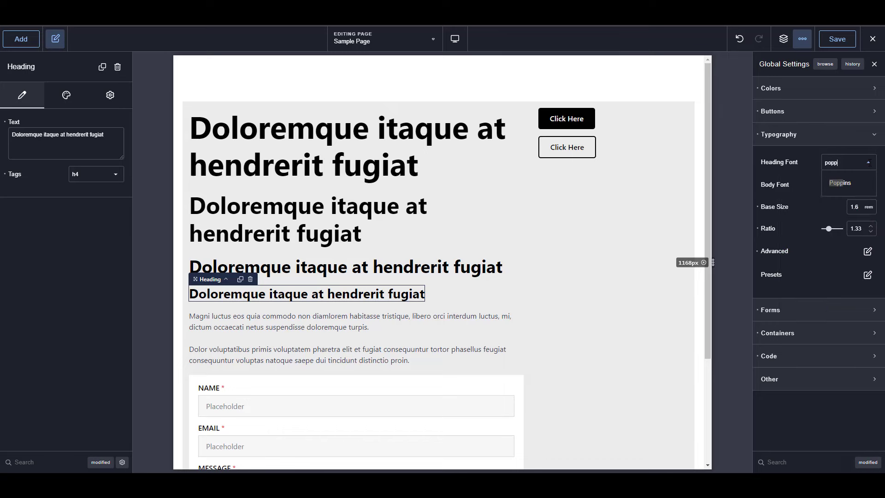
pyautogui.click(840, 183)
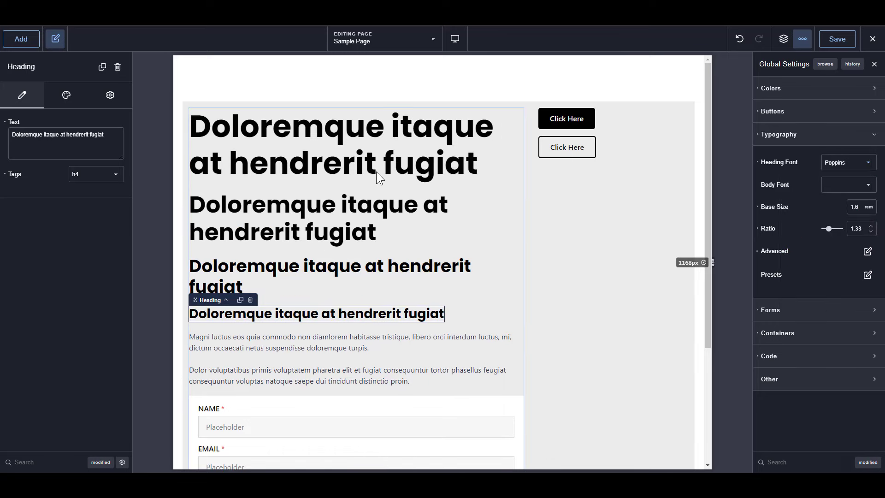
pyautogui.click(843, 39)
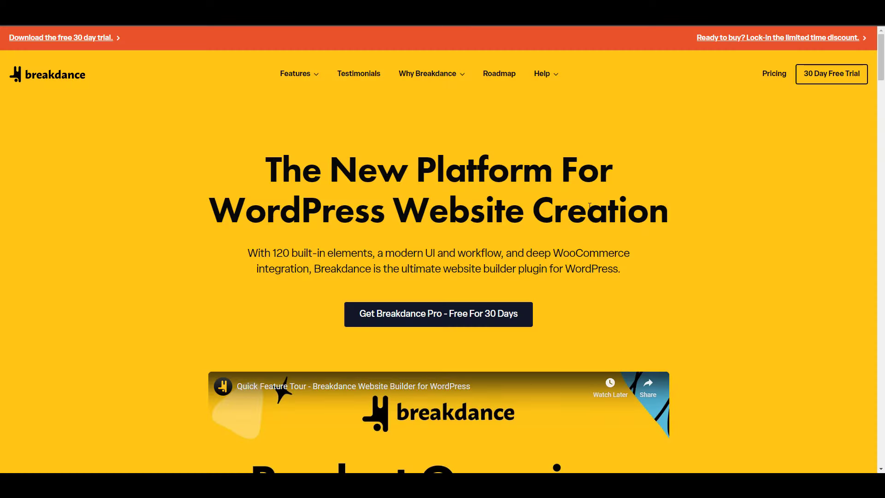
# Inspect the main heading's font size on the Breakdance homepage and close the developer tools.
pyautogui.hotkey('ctrl', 'shift', 'c')
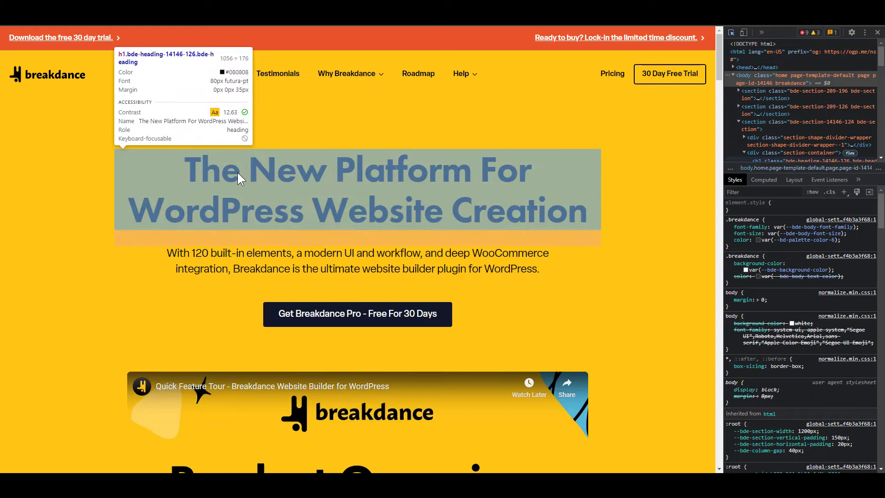
pyautogui.click(332, 184)
pyautogui.click(878, 32)
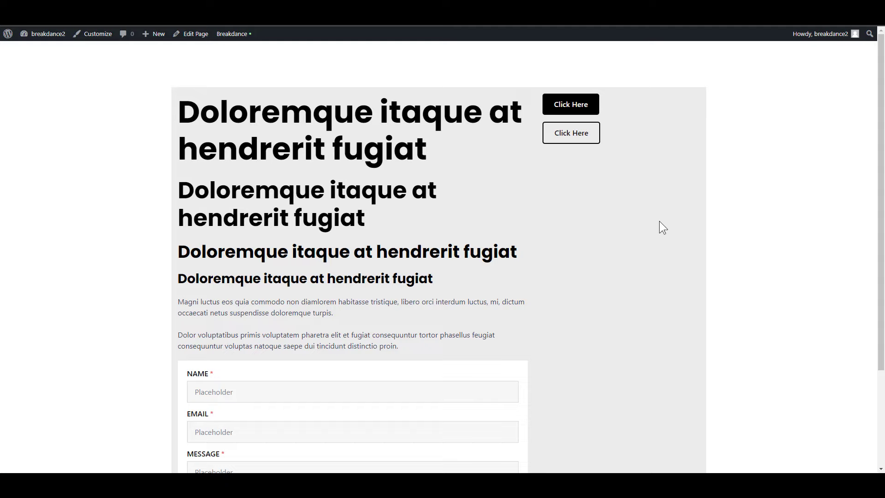
# Inspect the first H1 on the live sample page and examine its font-size variable in the developer tools.
pyautogui.hotkey('ctrl', 'shift', 'c')
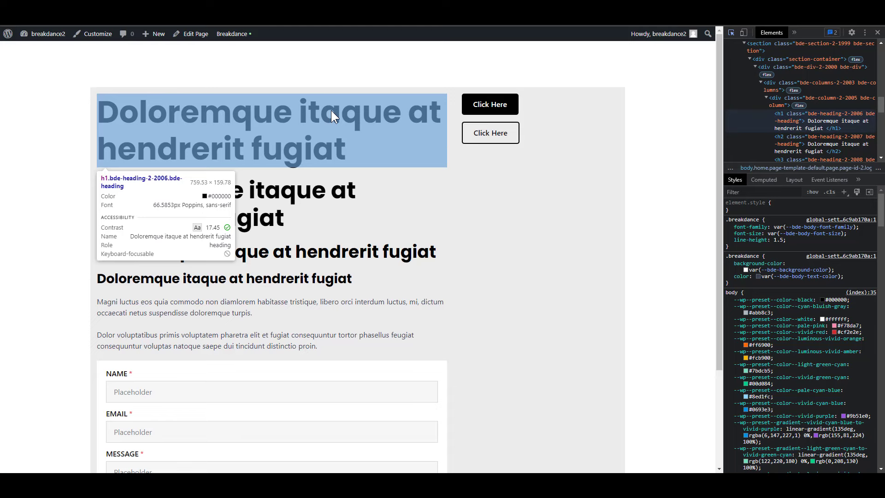
pyautogui.click(331, 109)
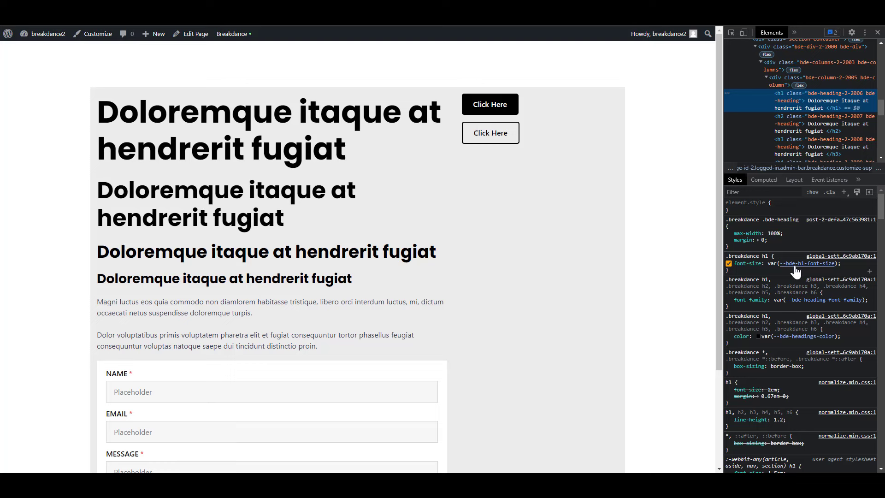
pyautogui.moveTo(795, 272)
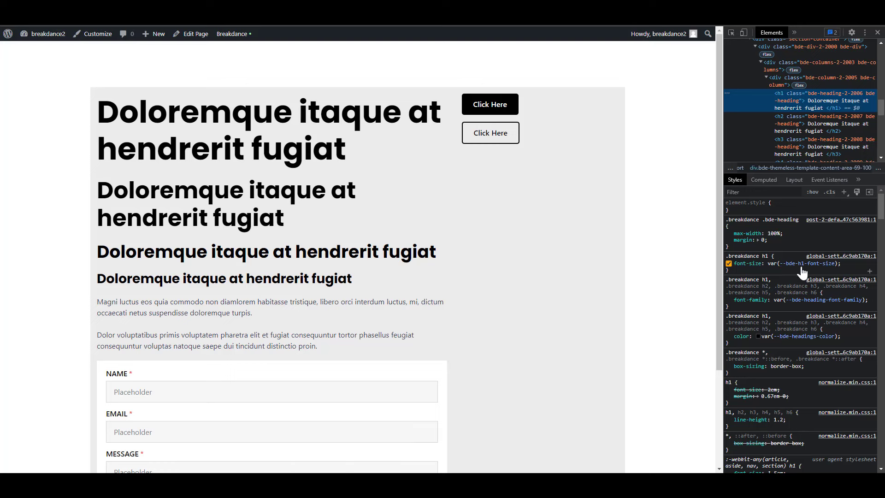
pyautogui.click(807, 265)
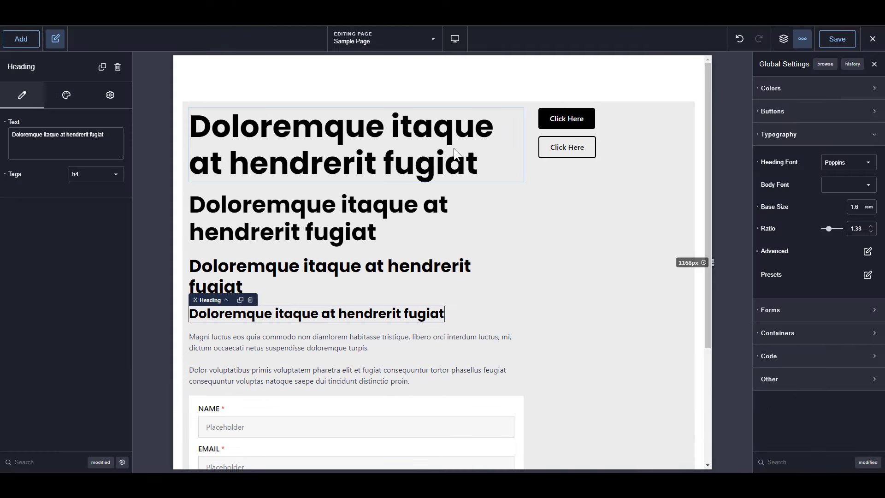
# Try to set the global H1 font size to 8 rem in the builder's advanced heading typography and close the settings.
pyautogui.click(868, 251)
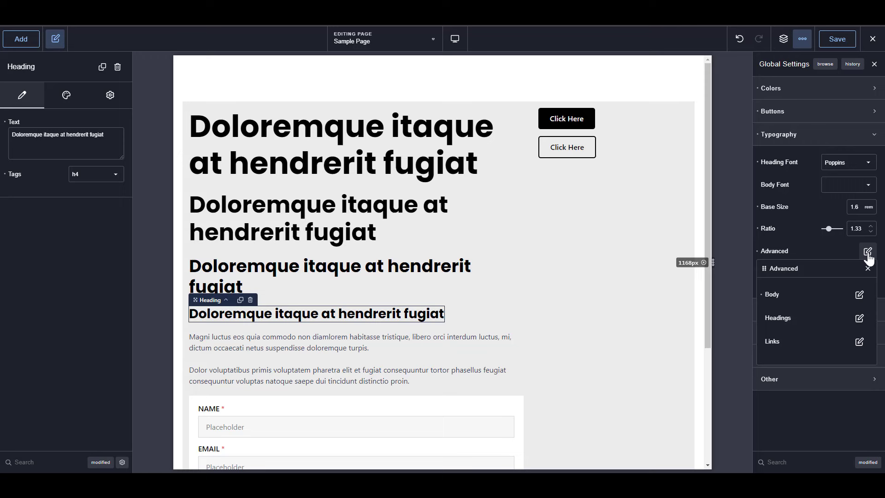
pyautogui.click(860, 319)
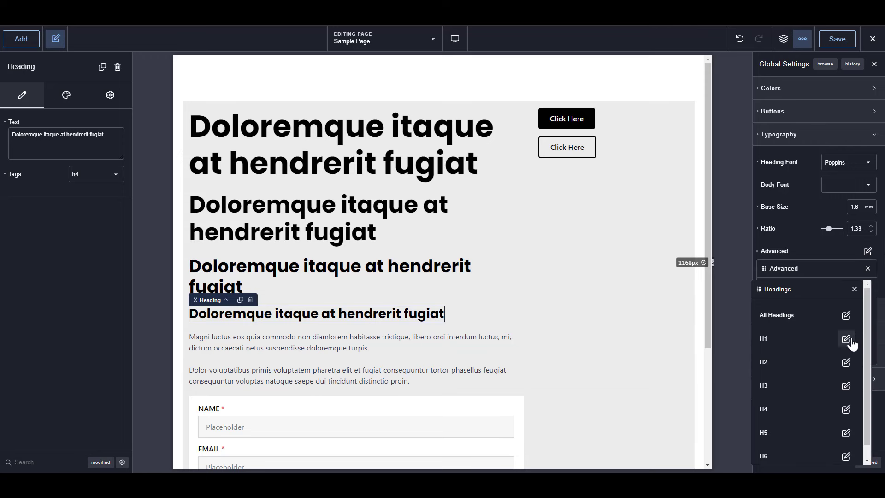
pyautogui.click(848, 342)
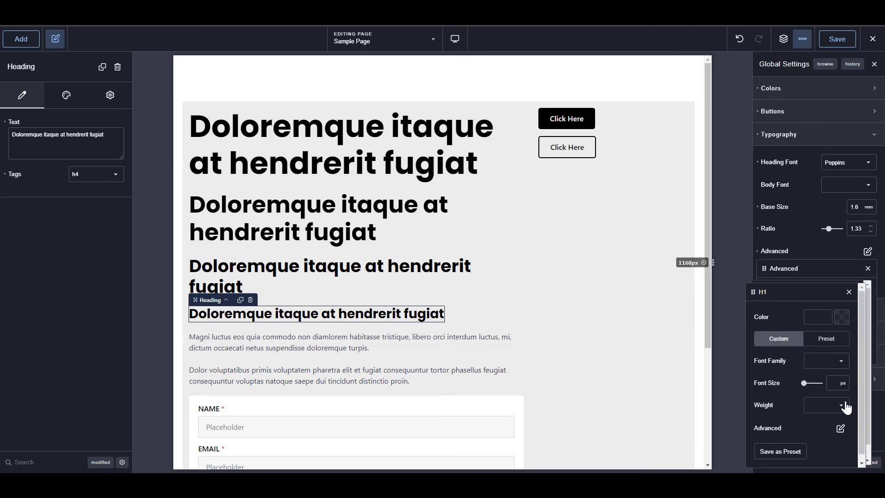
pyautogui.click(831, 383)
pyautogui.write('80')
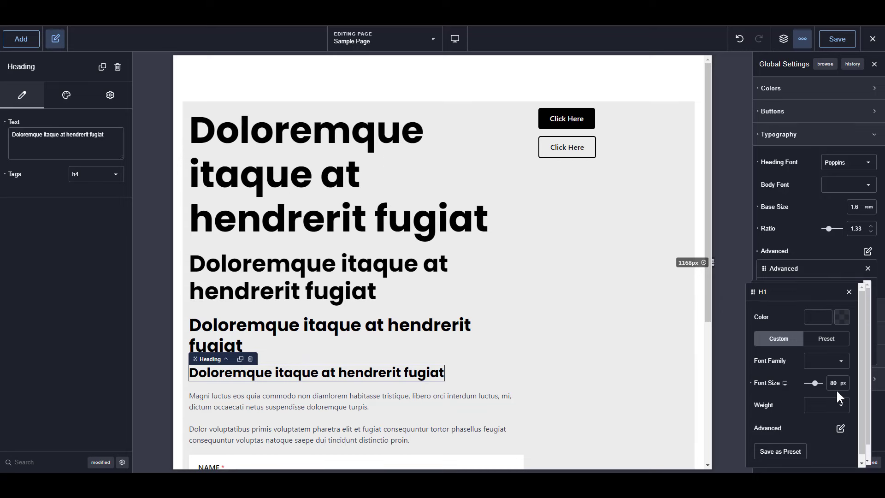
pyautogui.write('8')
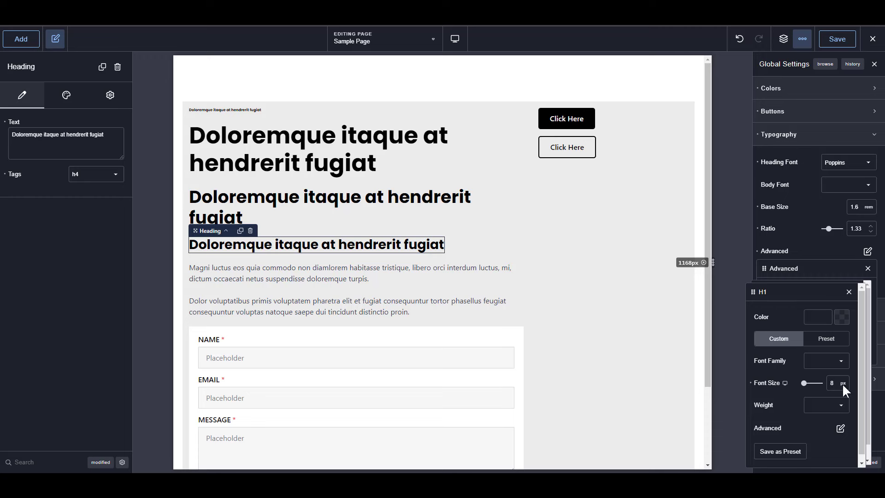
pyautogui.click(843, 383)
pyautogui.click(852, 387)
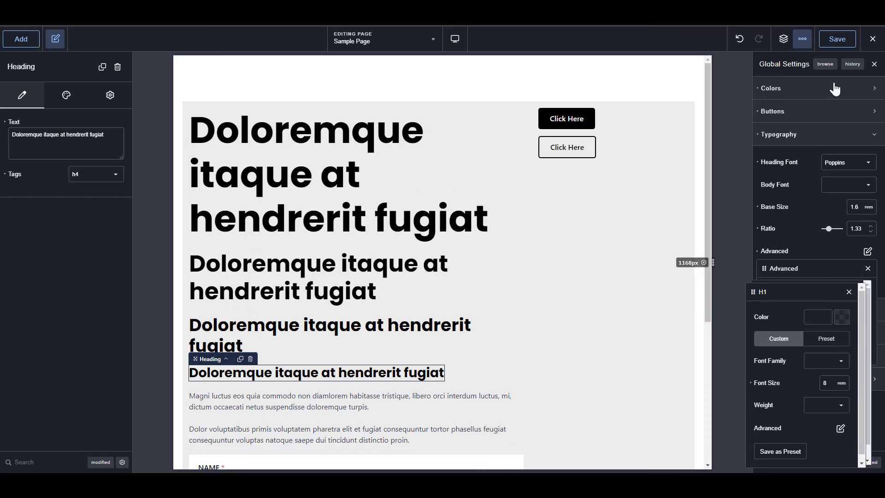
pyautogui.click(868, 269)
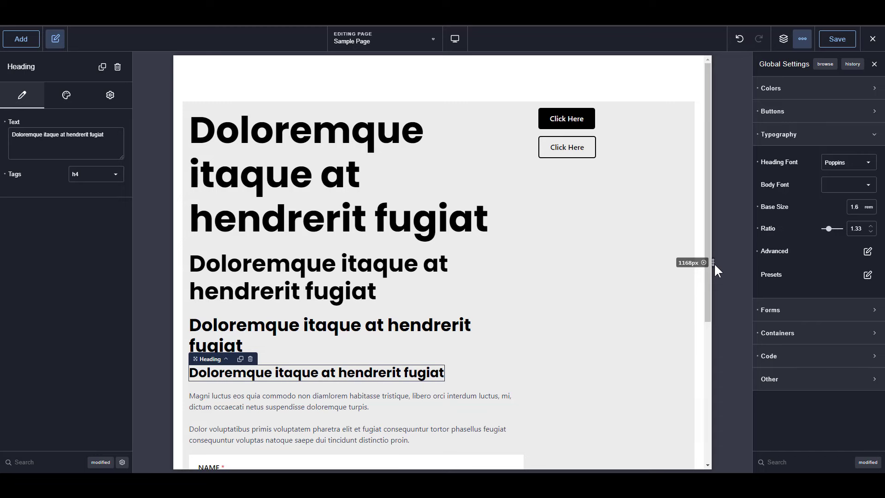
# Narrow the preview canvas to about 704 px, then widen it to about 1098 px to compare the headings.
pyautogui.moveTo(713, 263); pyautogui.dragTo(606, 277)
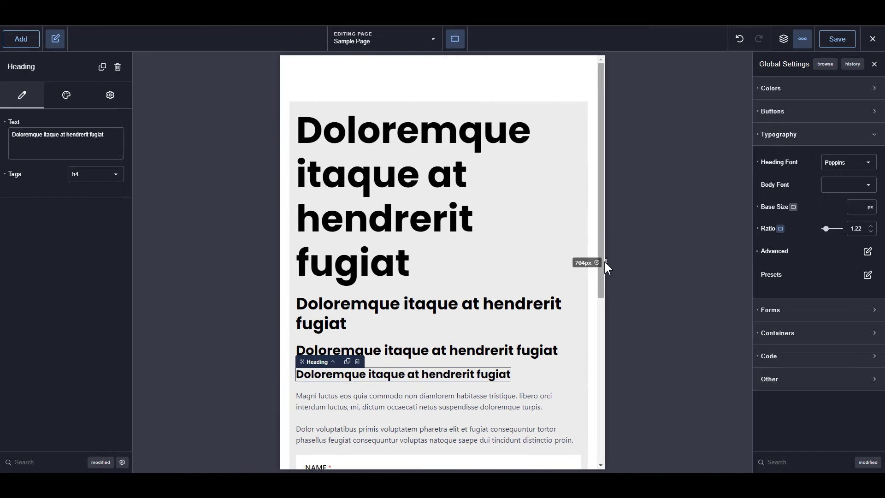
pyautogui.moveTo(605, 263); pyautogui.dragTo(717, 301)
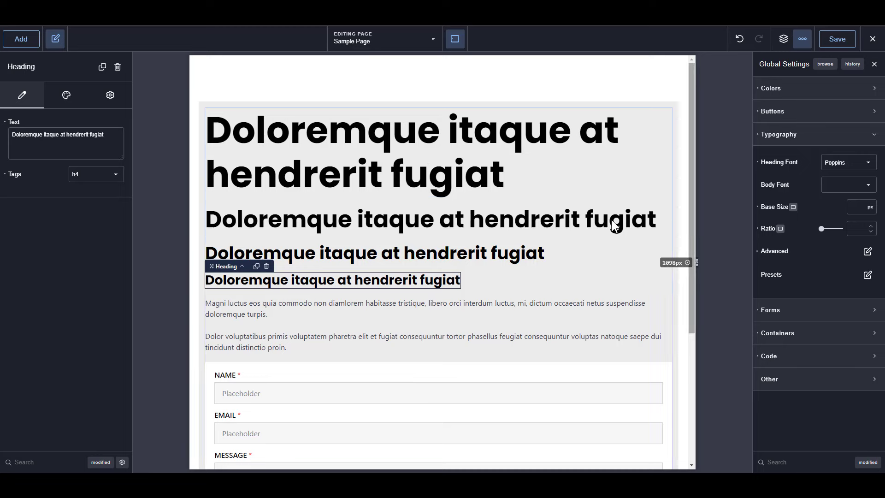
# Undo the custom H1 font size, check the advanced heading typography options and close them.
pyautogui.click(868, 252)
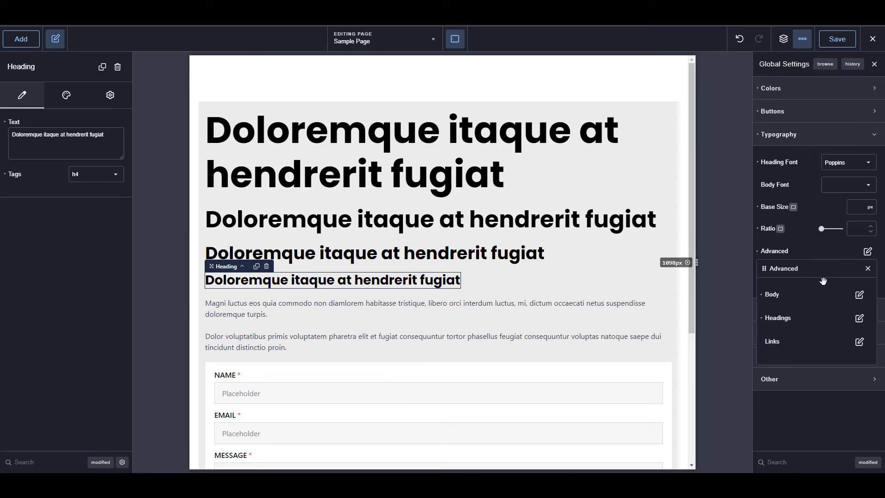
pyautogui.click(860, 318)
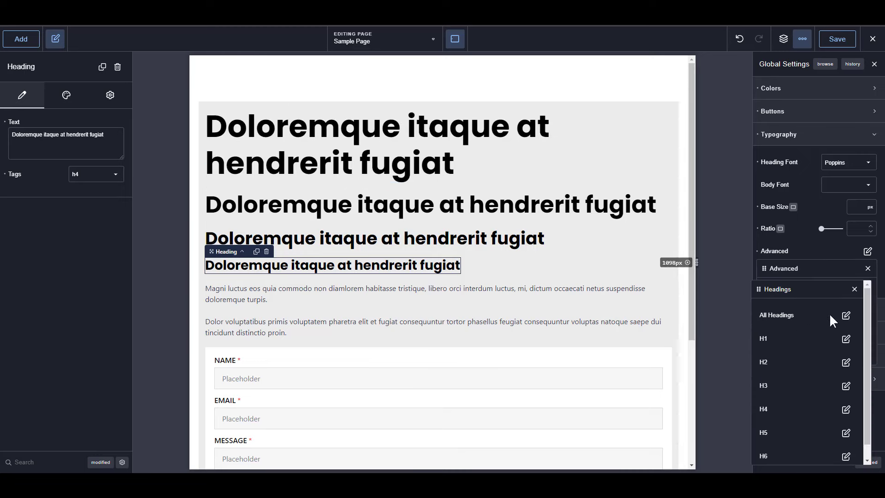
pyautogui.click(855, 289)
pyautogui.click(868, 268)
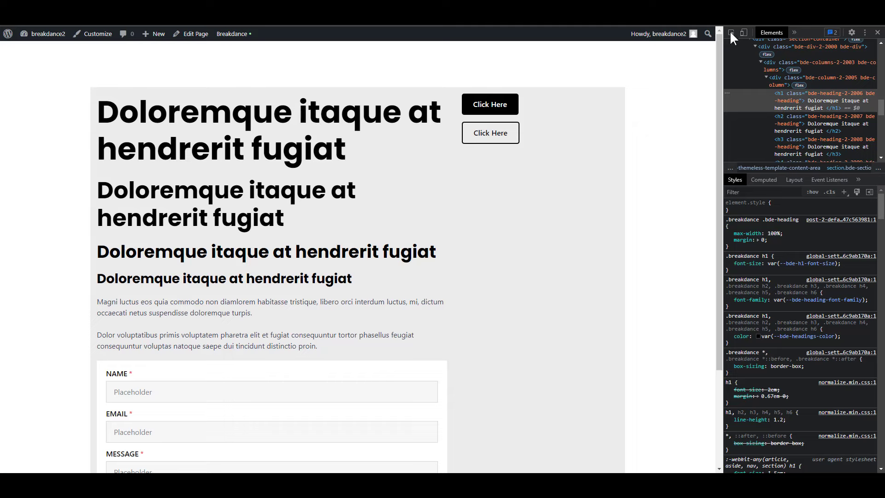
# Inspect the live page's H1 size, then solve the equation 56.6 · x = 80 in Mathway.
pyautogui.click(731, 32)
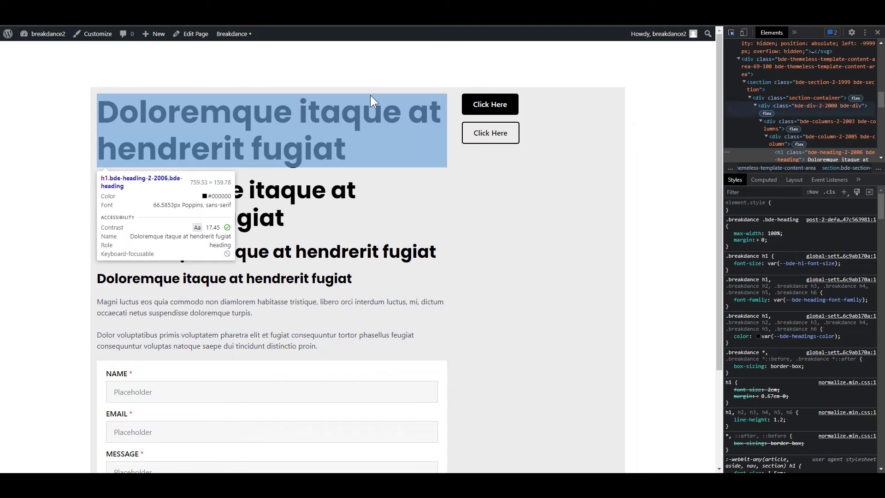
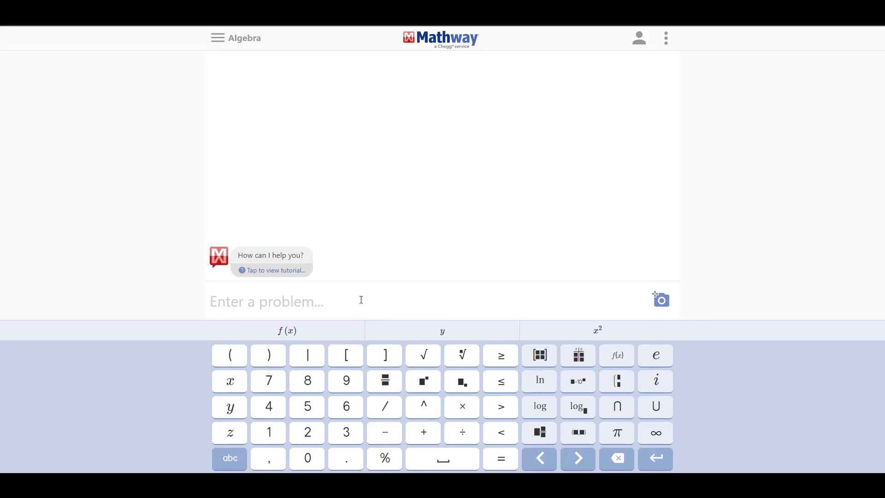
pyautogui.write('56.6')
pyautogui.click(463, 406)
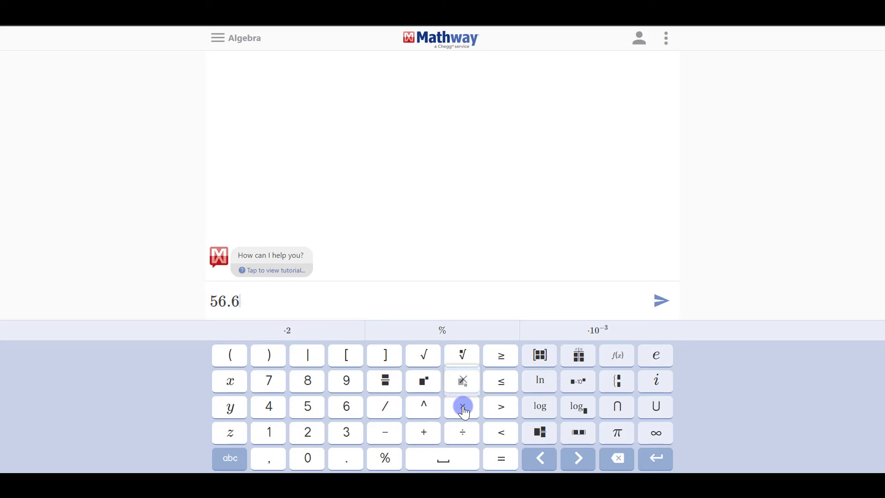
pyautogui.click(232, 387)
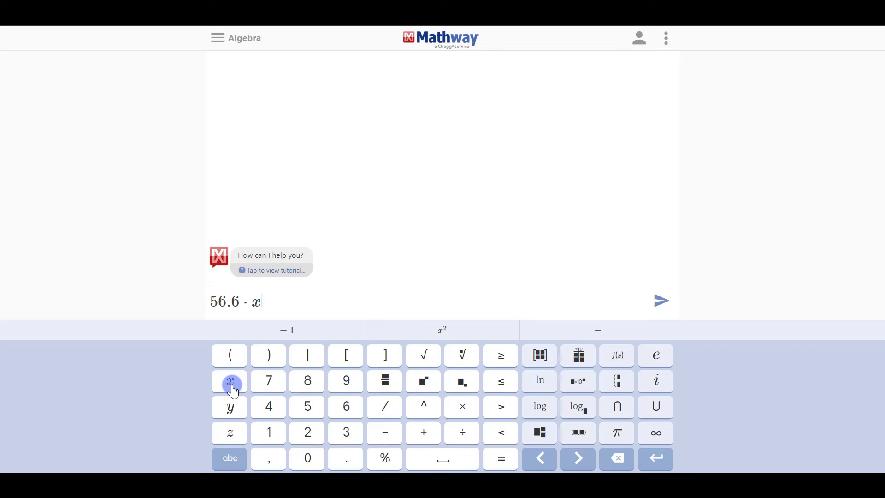
pyautogui.click(503, 457)
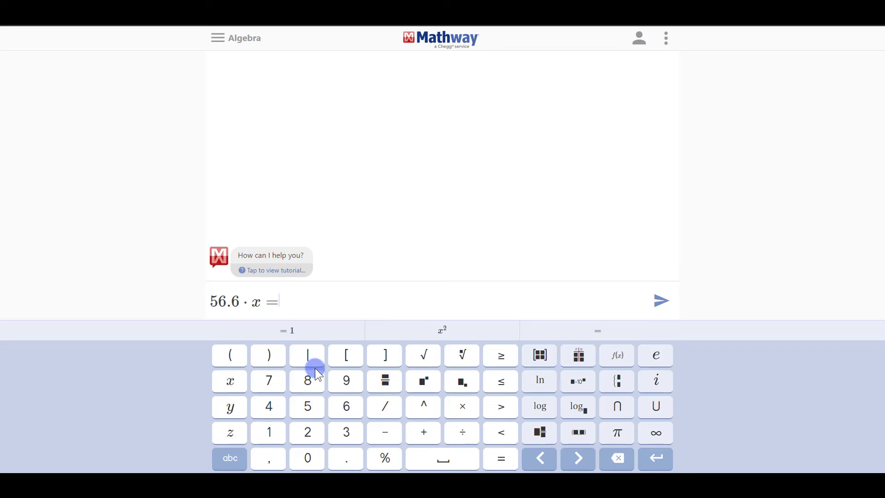
pyautogui.click(317, 375)
pyautogui.click(311, 456)
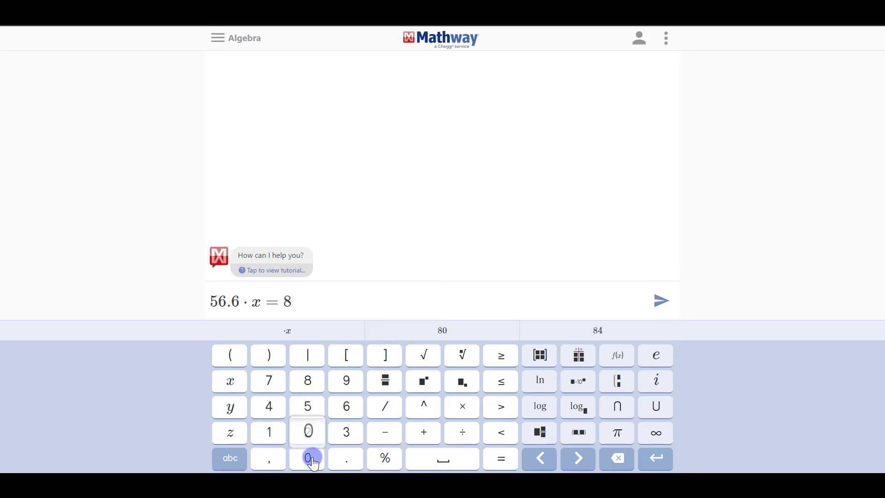
pyautogui.click(662, 307)
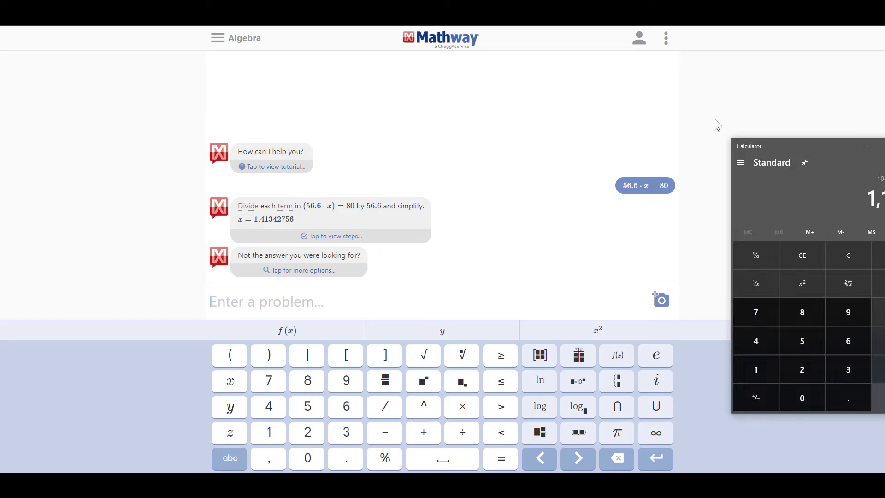
# Calculate 56.6 × 1.41 in Calculator and close it.
pyautogui.click(554, 185)
pyautogui.write('5')
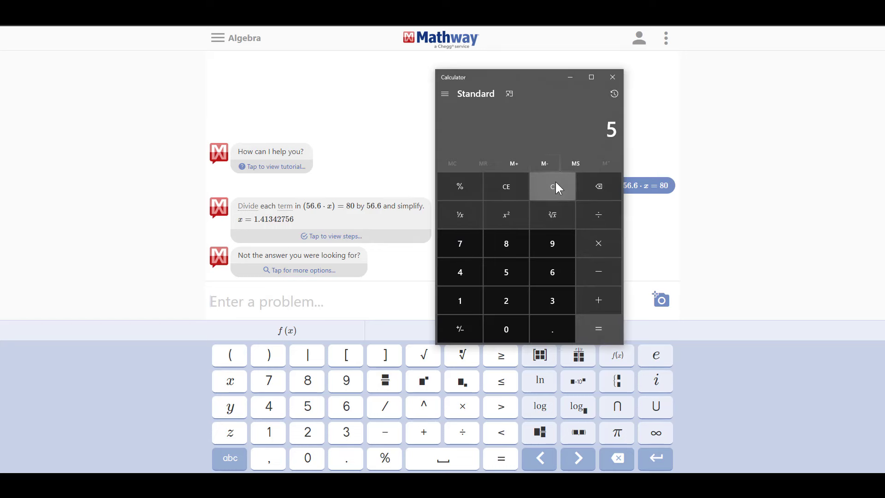
pyautogui.write('6.6*1.4')
pyautogui.write('1.41')
pyautogui.press('Return')
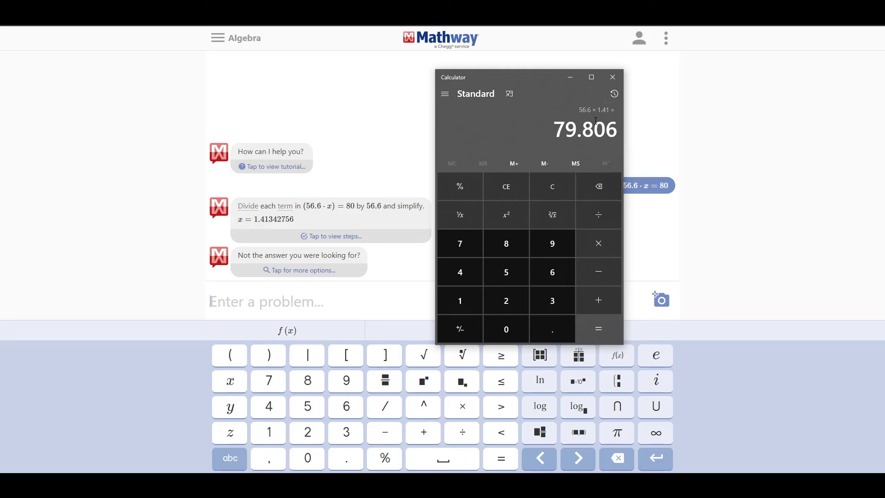
pyautogui.click(613, 77)
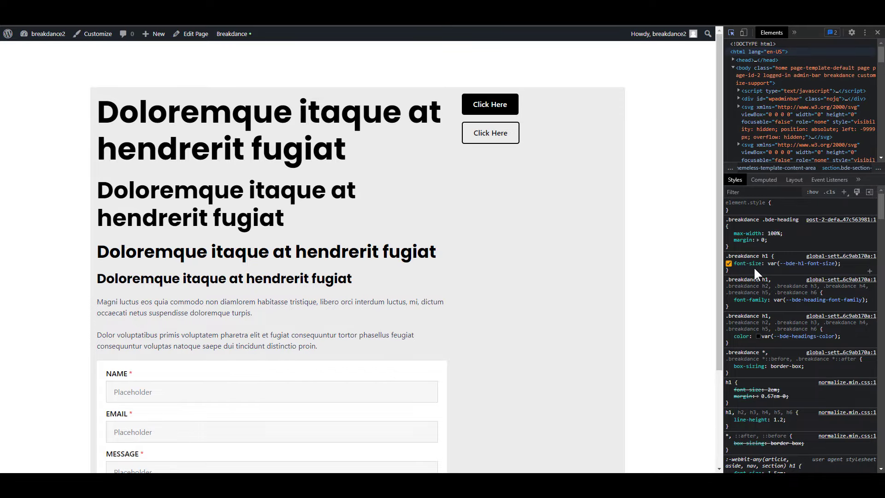
# Copy the value of the H1 rule's font-size property from the developer tools and open Notepad.
pyautogui.rightClick(751, 266)
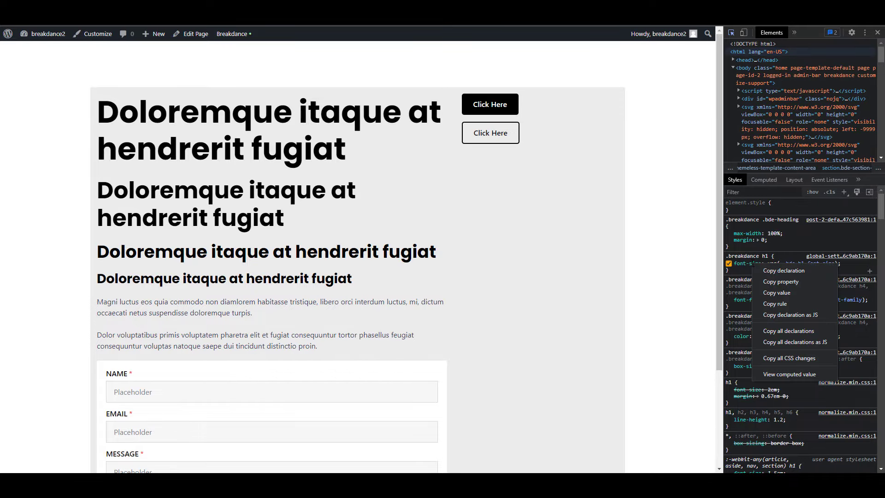
pyautogui.click(784, 293)
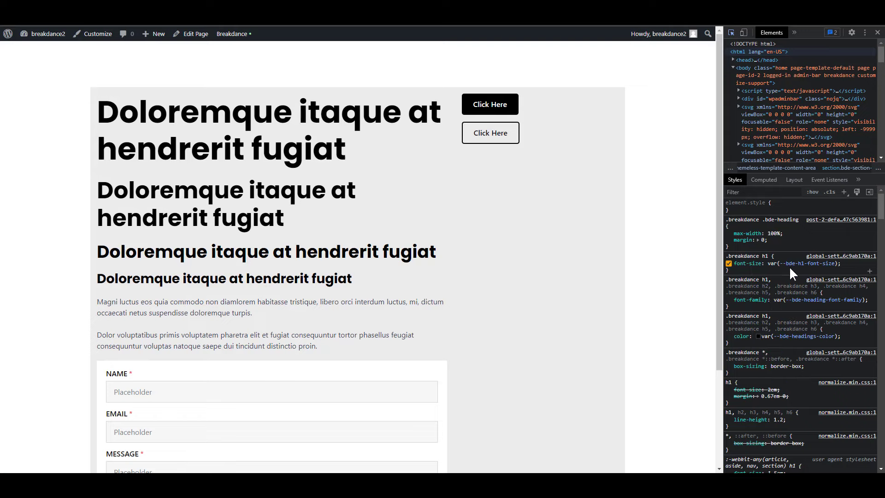
pyautogui.press('super')
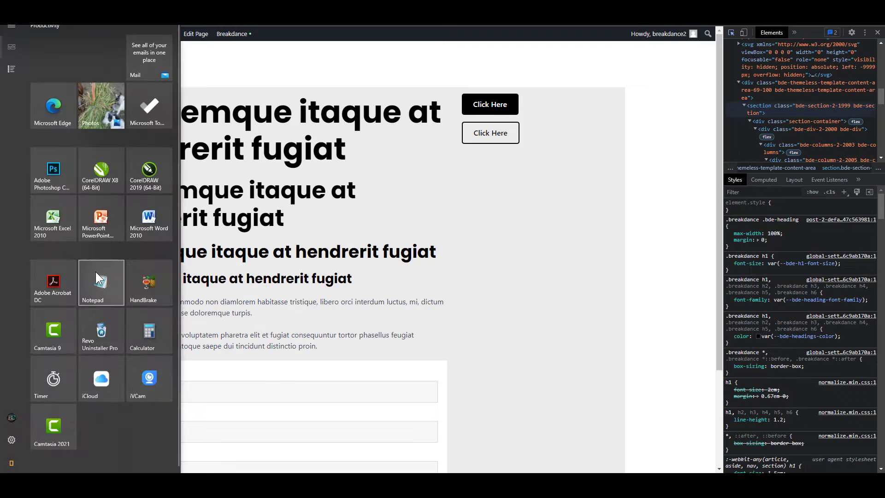
pyautogui.click(95, 271)
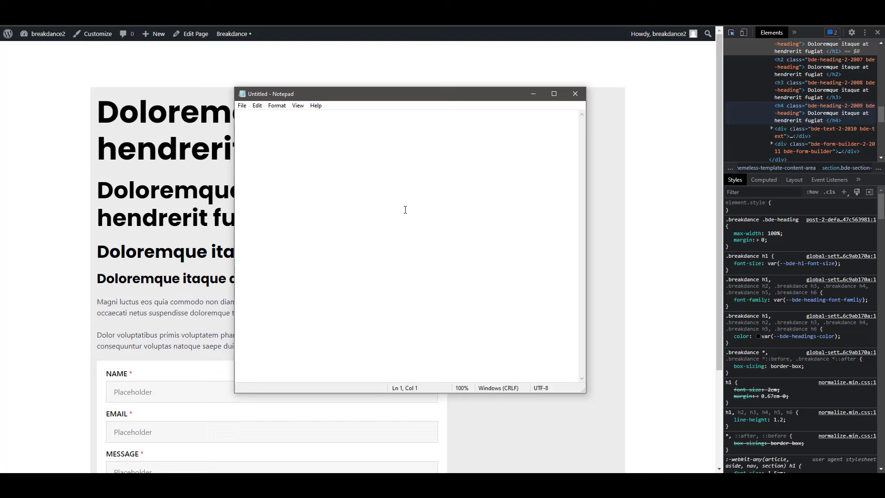
# Write the expression calc(var(--bde-h1-font-size) * 1.42) in Notepad using the copied value, and select the whole text.
pyautogui.write('calc(')
pyautogui.hotkey('ctrl', 'v')
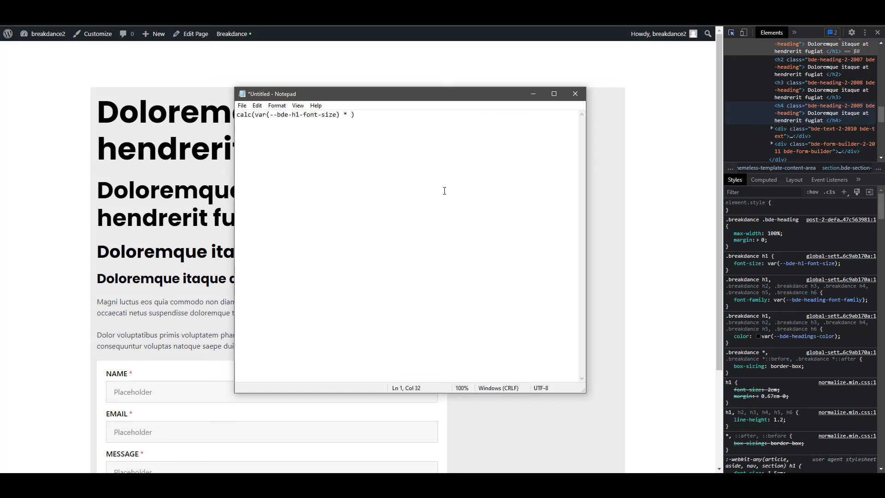
pyautogui.write('* 1.42')
pyautogui.hotkey('ctrl', 'a')
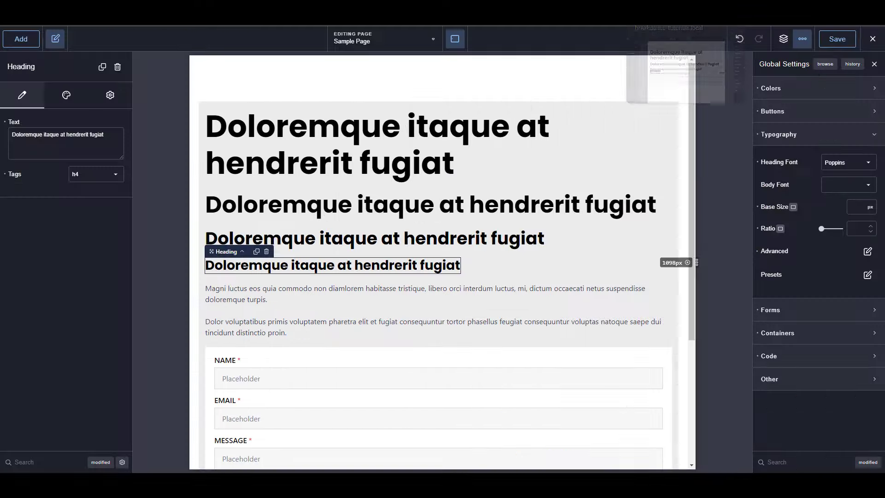
# Set the global H1 font size at the Tablet Landscape breakpoint to the custom value calc(var(--bde-h1-font-size) * 1.42) and save.
pyautogui.click(868, 251)
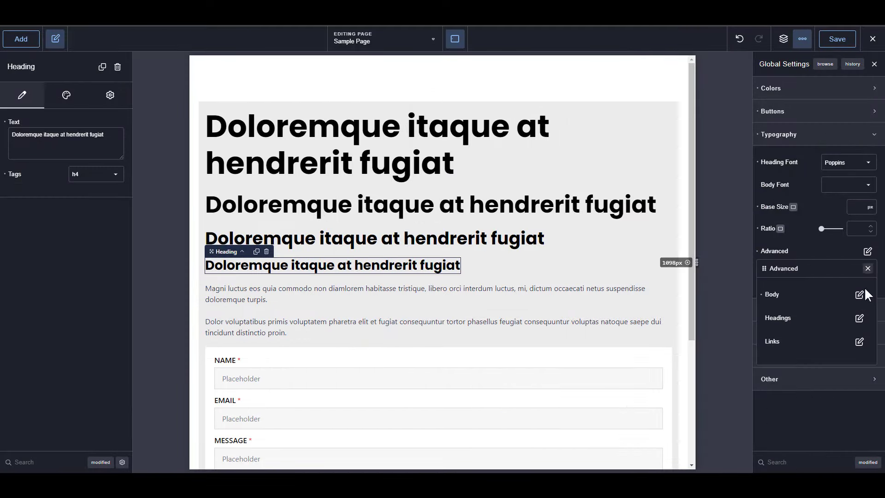
pyautogui.click(864, 317)
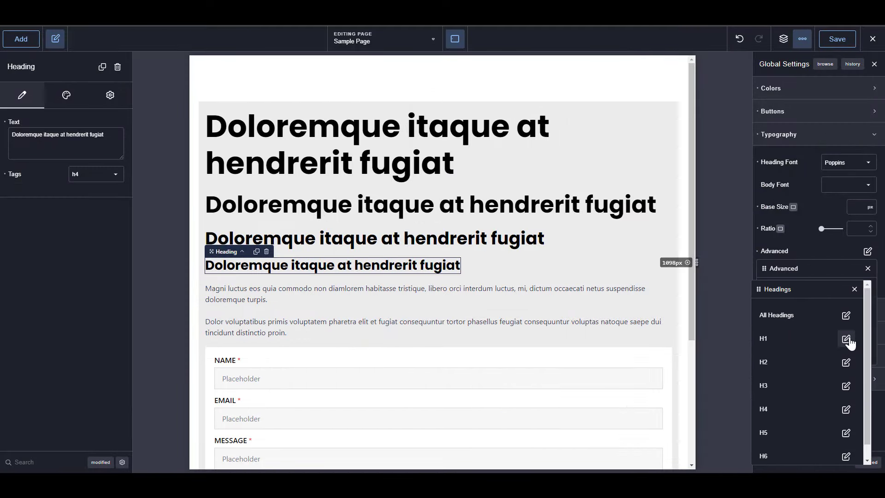
pyautogui.click(846, 339)
pyautogui.click(840, 383)
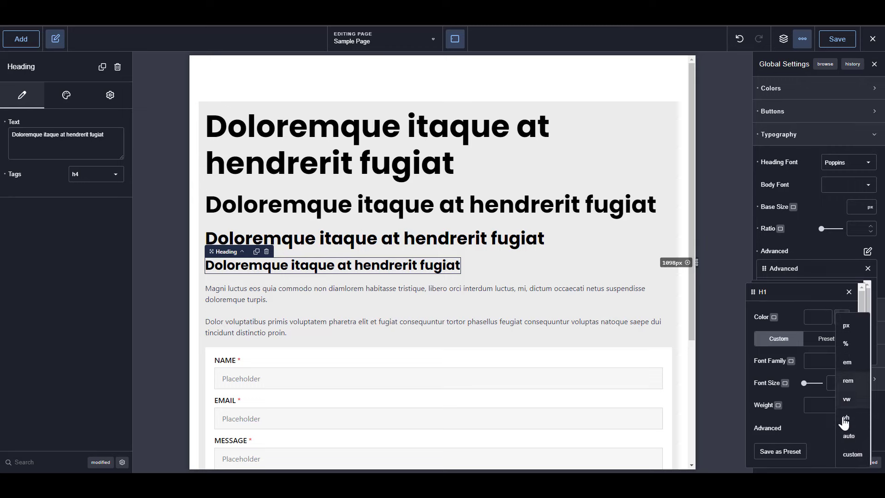
pyautogui.click(850, 459)
pyautogui.write('var(--bde-h1-font-size)')
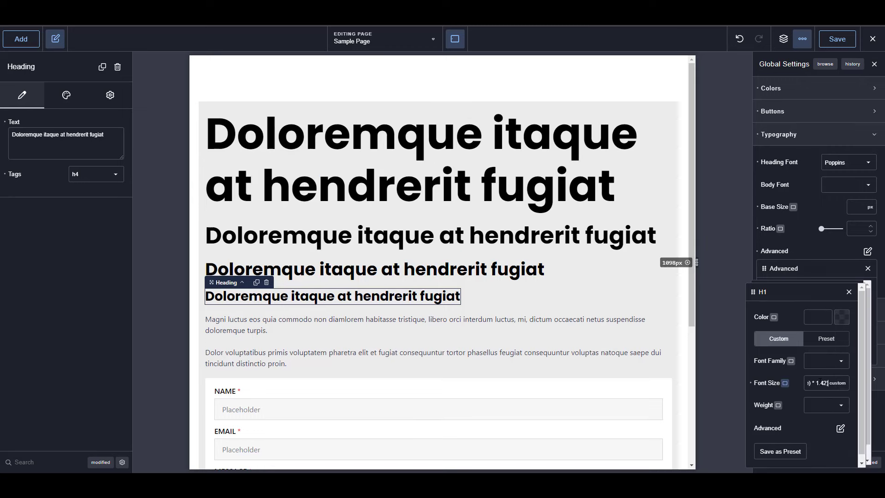
pyautogui.click(838, 42)
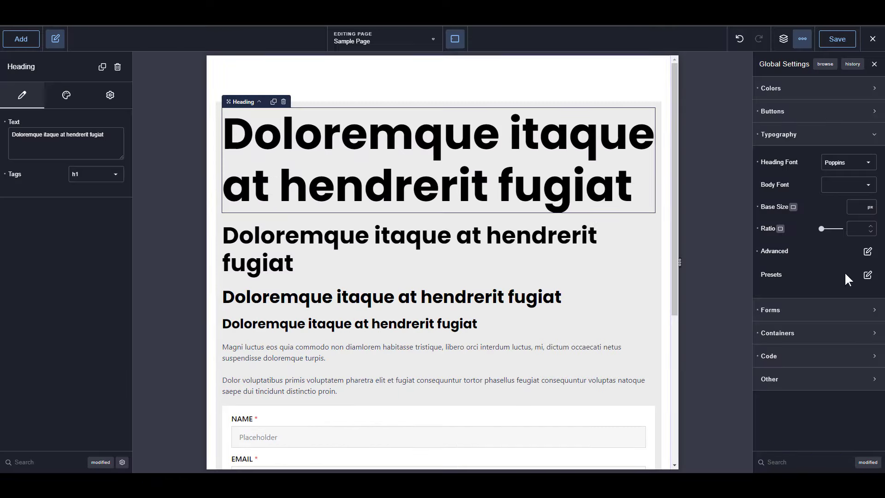
# Clear the global H1's custom font size at the Tablet Landscape breakpoint and close its settings.
pyautogui.click(867, 252)
pyautogui.click(859, 318)
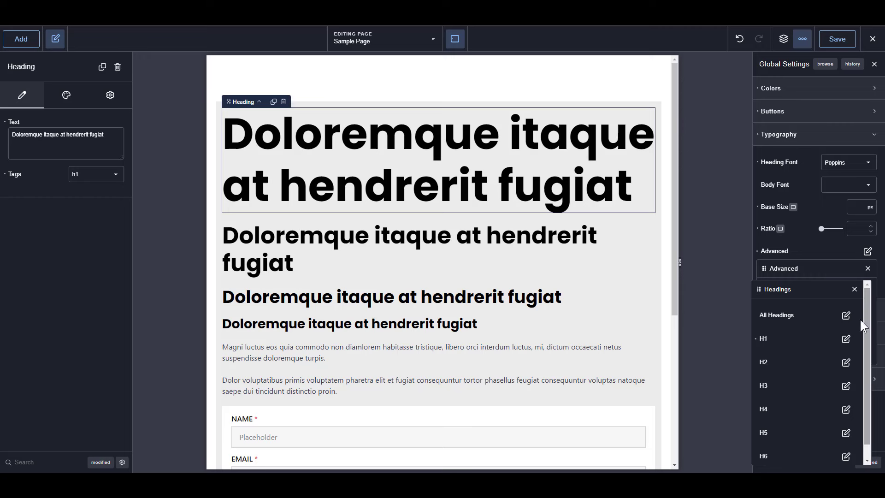
pyautogui.click(855, 336)
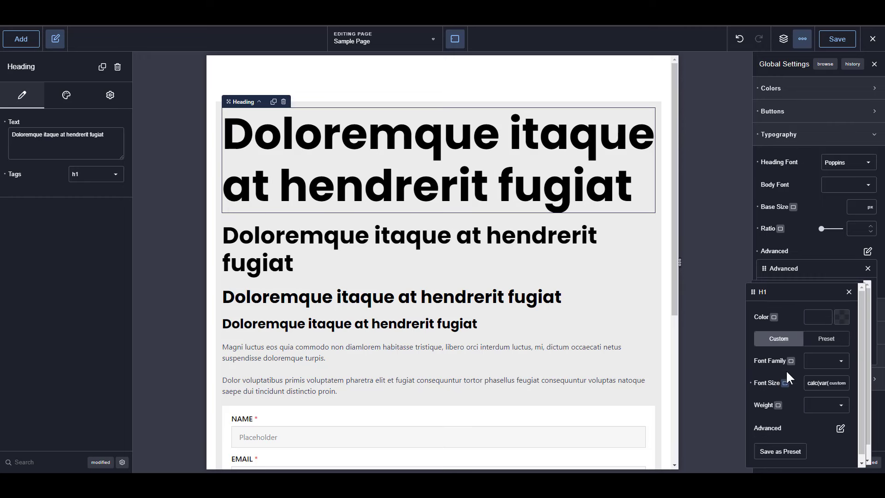
pyautogui.tripleClick(818, 383)
pyautogui.press('BackSpace')
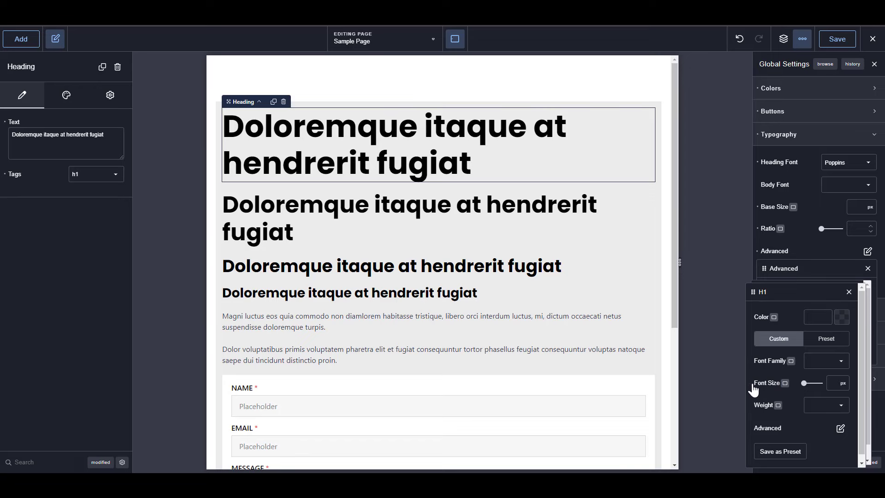
pyautogui.click(849, 292)
# Switch the editing breakpoint to Desktop.
pyautogui.click(454, 41)
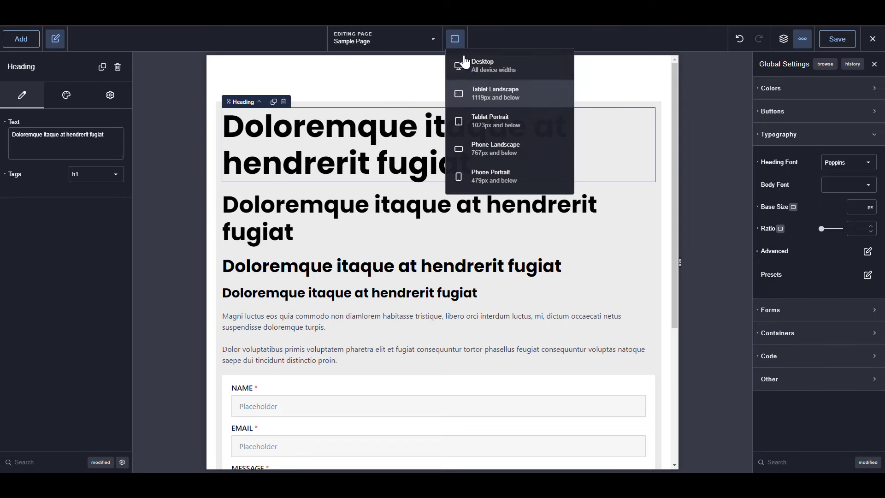
pyautogui.click(464, 67)
pyautogui.click(456, 41)
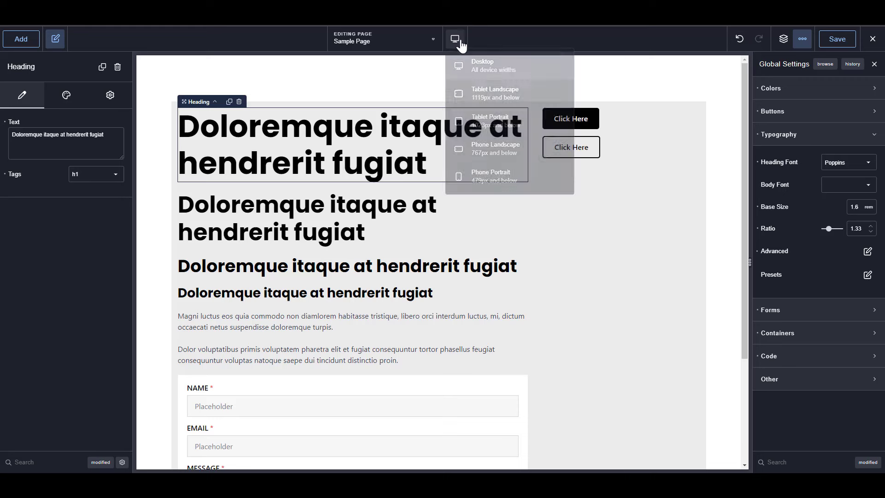
pyautogui.click(510, 66)
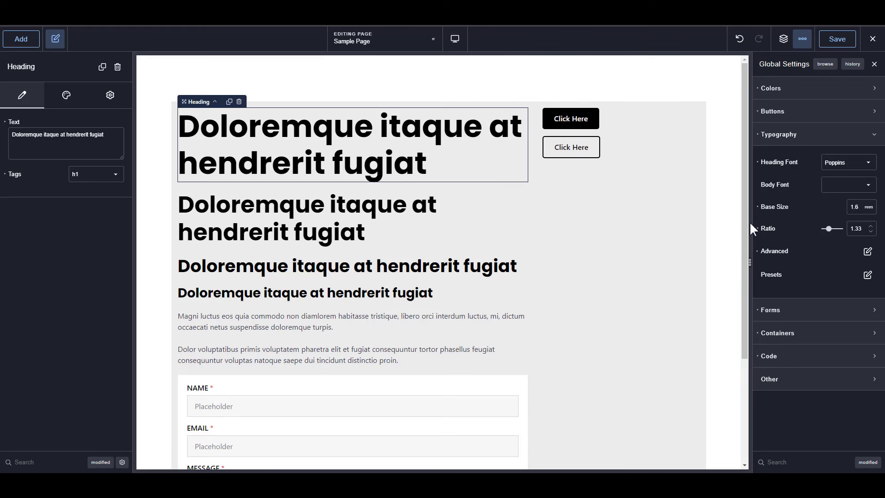
# Set the global H1 font size at the Desktop breakpoint to the custom value calc(var(--bde-h1-font-size) * 1.42).
pyautogui.click(869, 275)
pyautogui.click(868, 251)
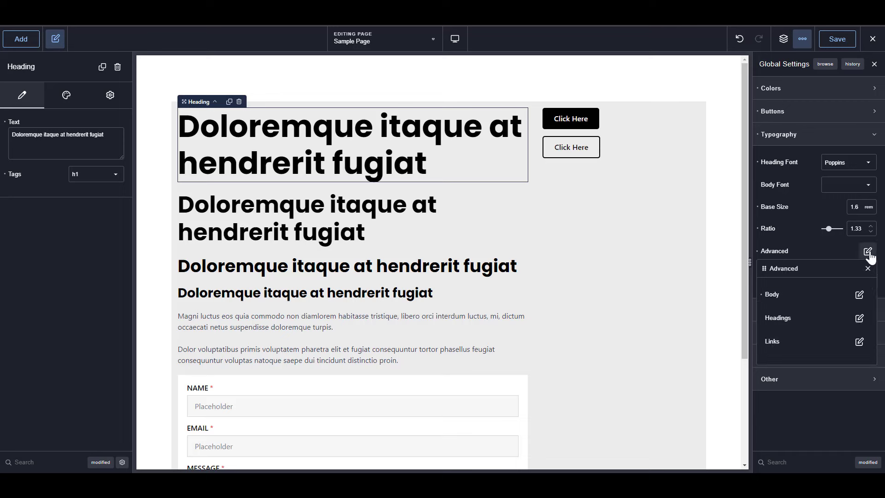
pyautogui.click(860, 319)
pyautogui.click(847, 339)
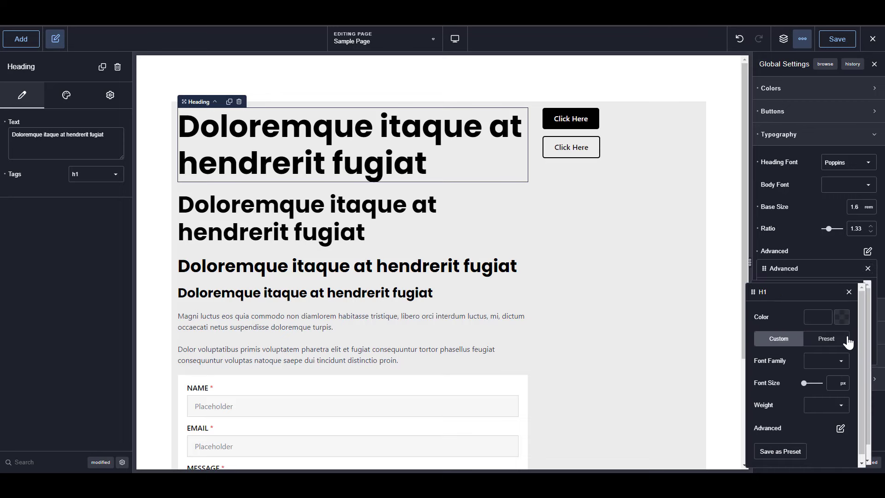
pyautogui.click(842, 384)
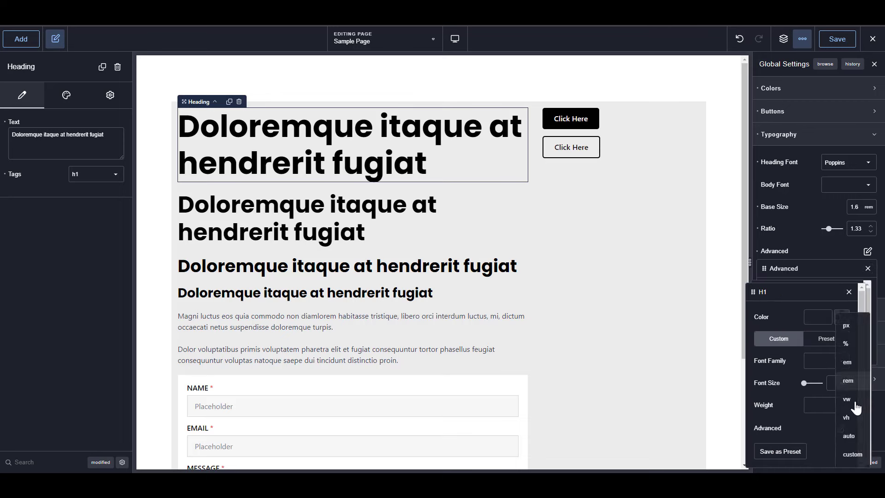
pyautogui.click(852, 454)
pyautogui.hotkey('ctrl', 'v')
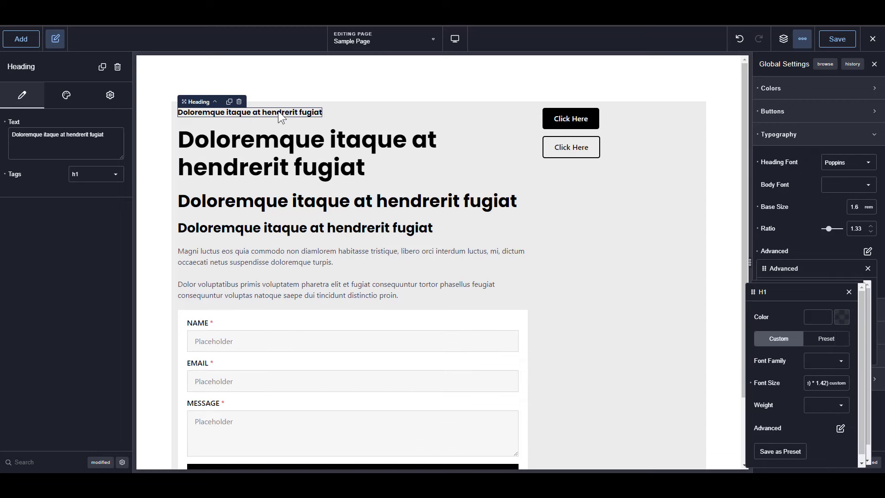
# Save the global settings and inspect the H1's font size on the live page with the developer tools.
pyautogui.click(837, 40)
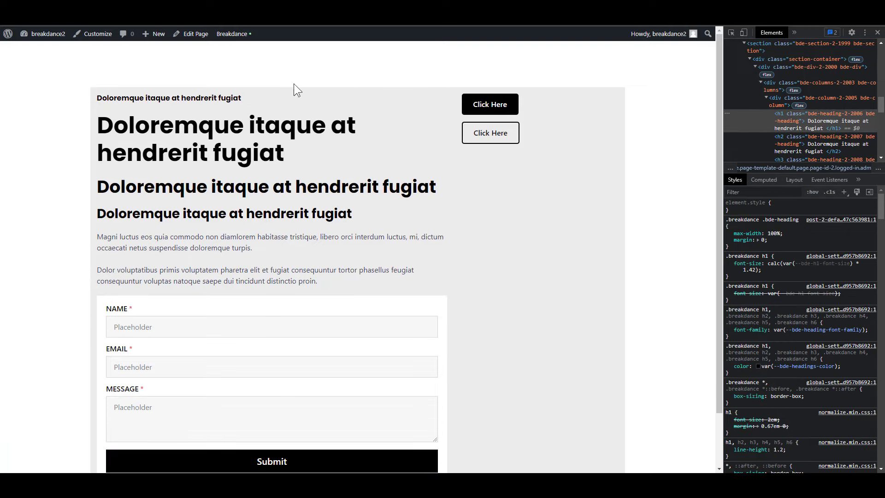
pyautogui.click(732, 33)
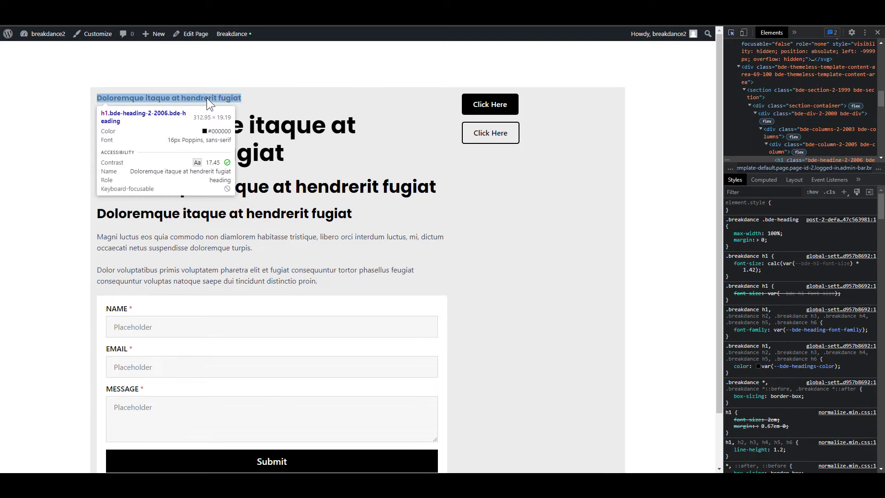
pyautogui.click(208, 102)
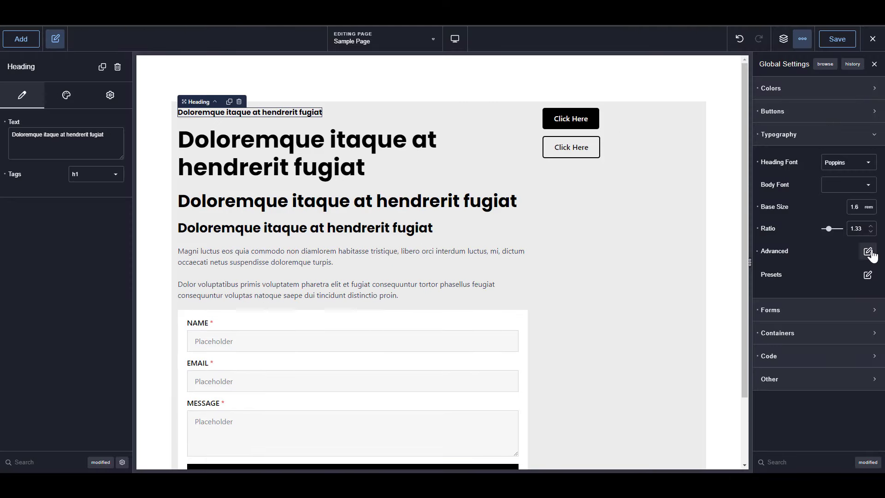
# Check the live H1 rule's font-size expression, then clear the global H1's Desktop font size and close the advanced typography settings.
pyautogui.click(868, 251)
pyautogui.click(859, 314)
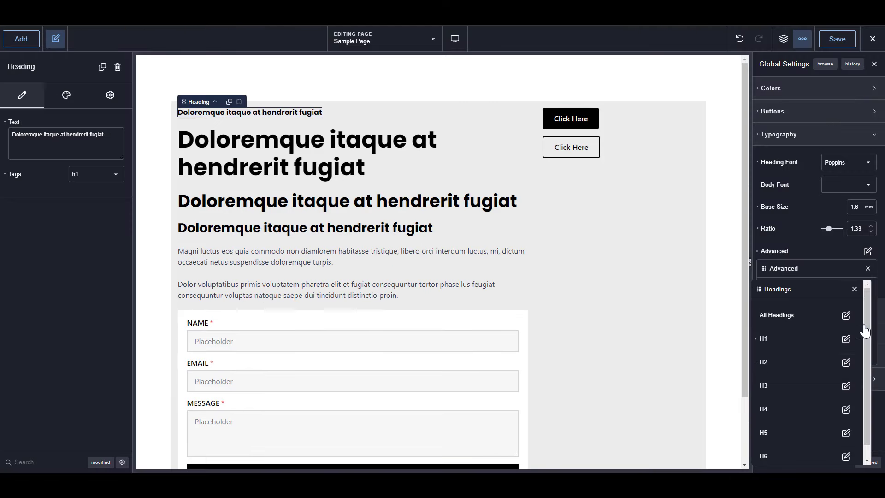
pyautogui.click(847, 339)
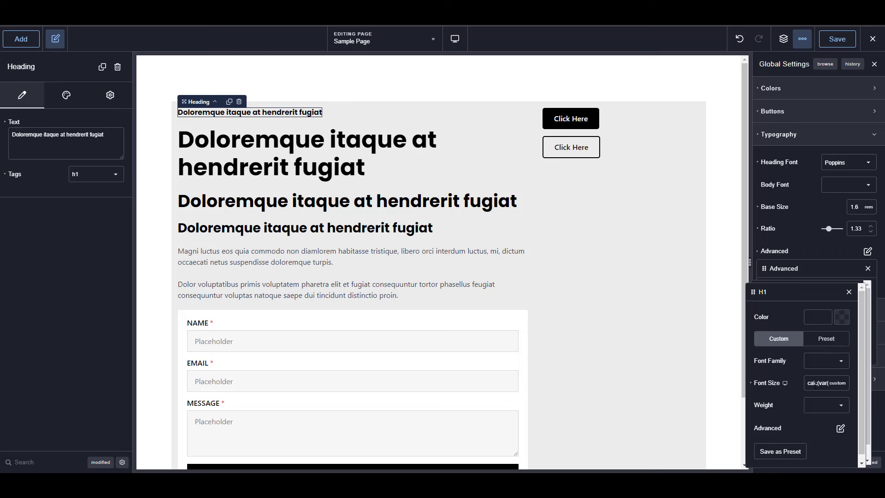
pyautogui.tripleClick(817, 383)
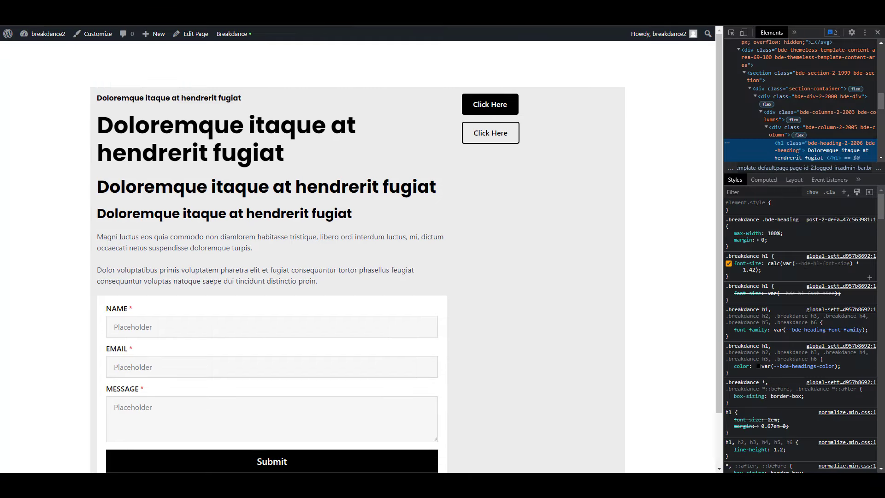
pyautogui.moveTo(809, 264)
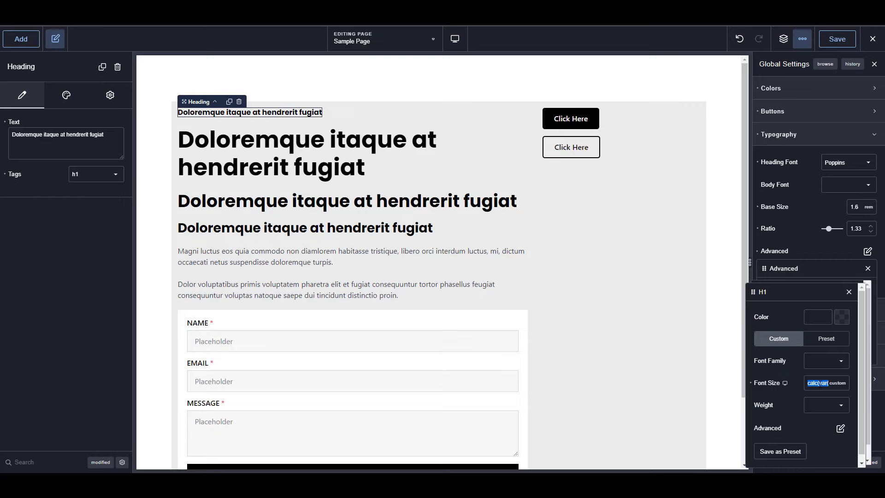
pyautogui.press('BackSpace')
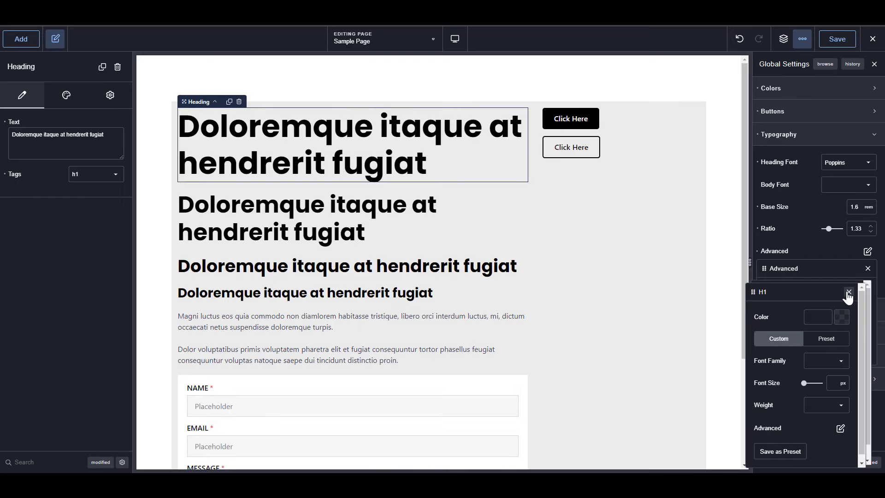
pyautogui.click(849, 293)
pyautogui.click(855, 292)
pyautogui.click(868, 269)
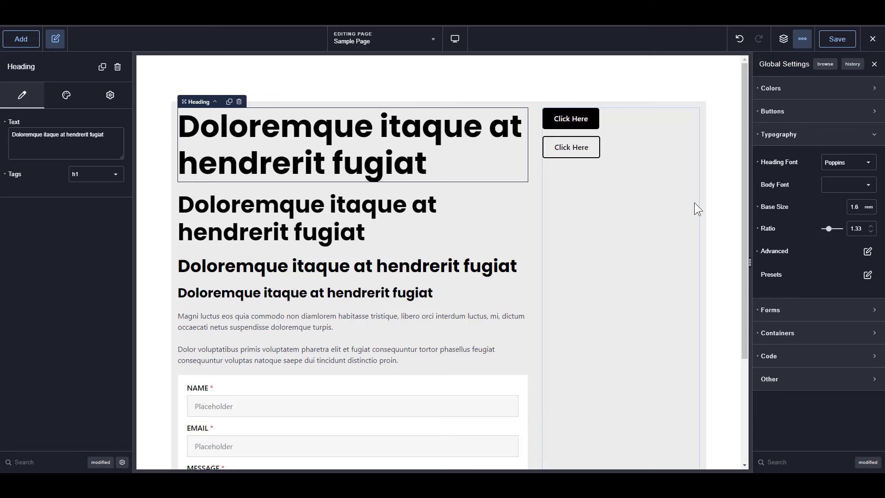
# Add a typography preset named custom H1 with the custom font size calc(var(--bde-h1-font-size) * 1.42).
pyautogui.click(868, 276)
pyautogui.click(787, 342)
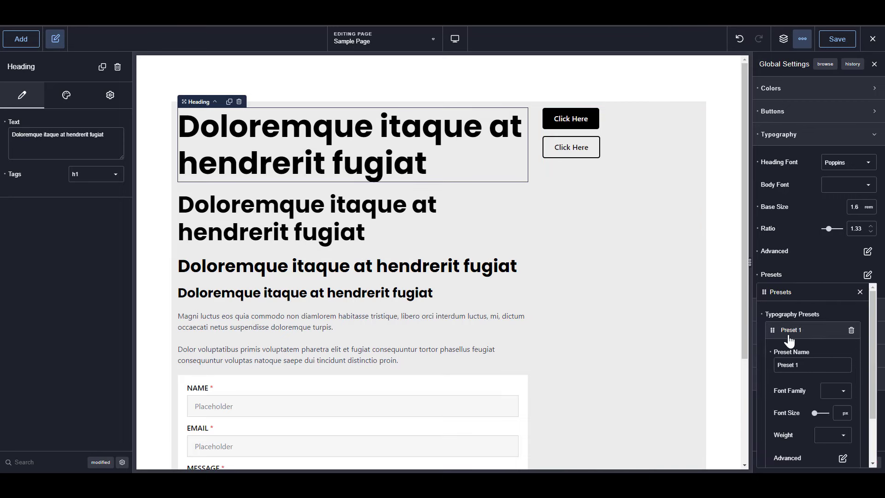
pyautogui.click(823, 366)
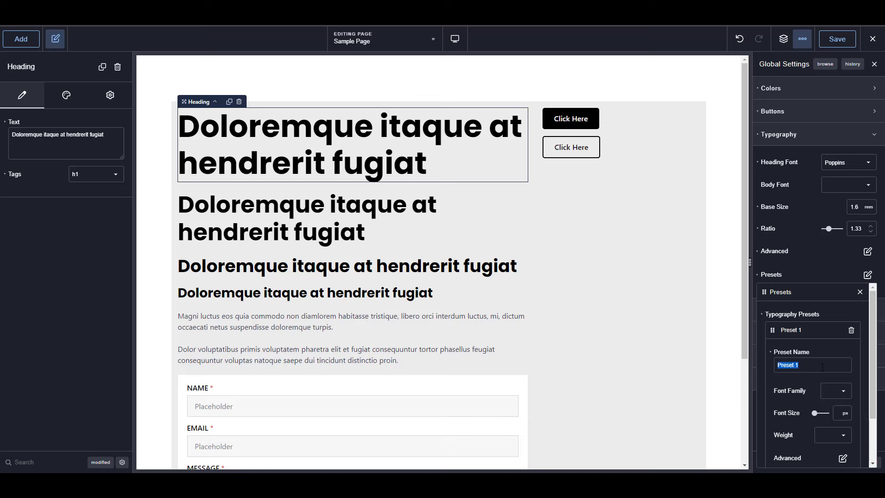
pyautogui.write('custom')
pyautogui.click(846, 413)
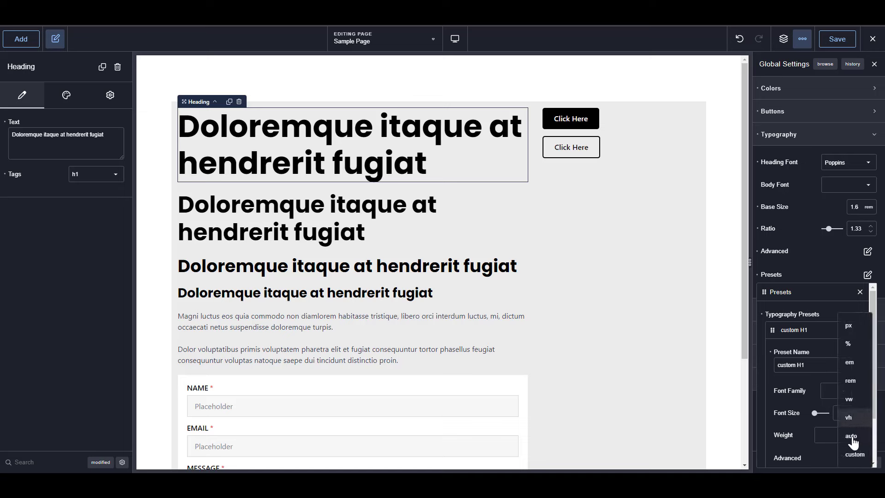
pyautogui.click(854, 456)
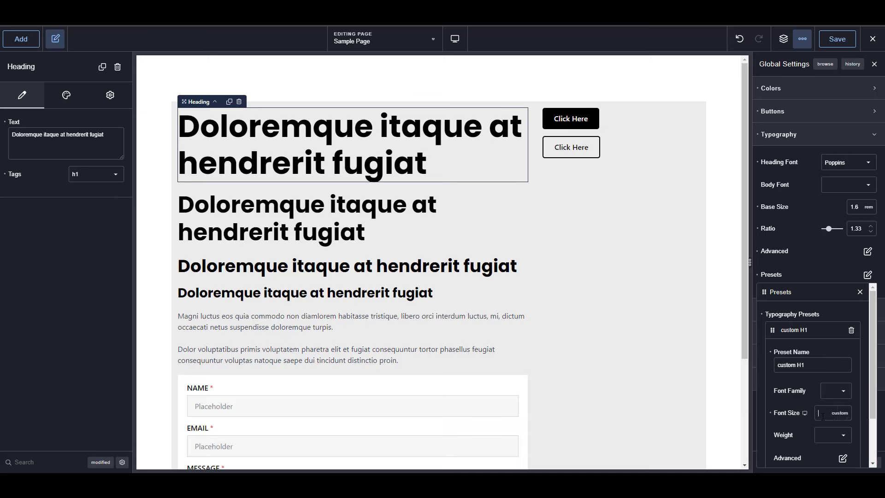
pyautogui.click(860, 293)
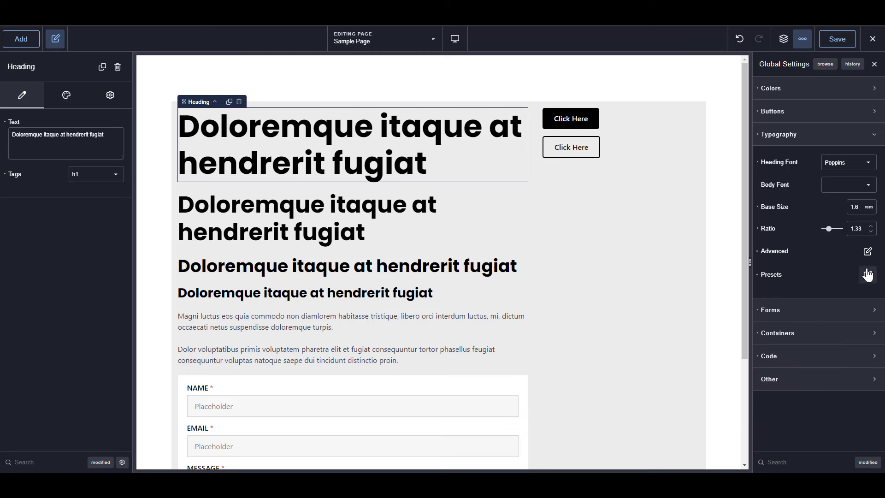
pyautogui.click(868, 275)
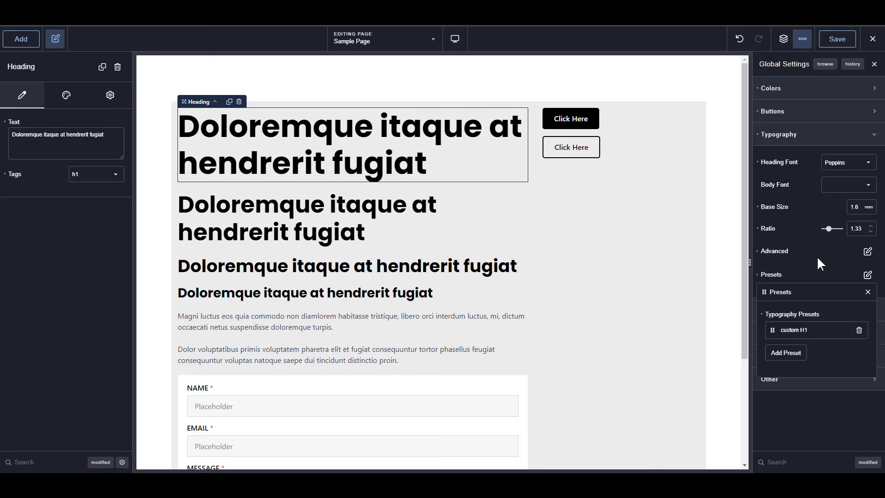
pyautogui.click(867, 292)
# Apply the custom H1 typography preset to the global H1 heading style.
pyautogui.click(868, 251)
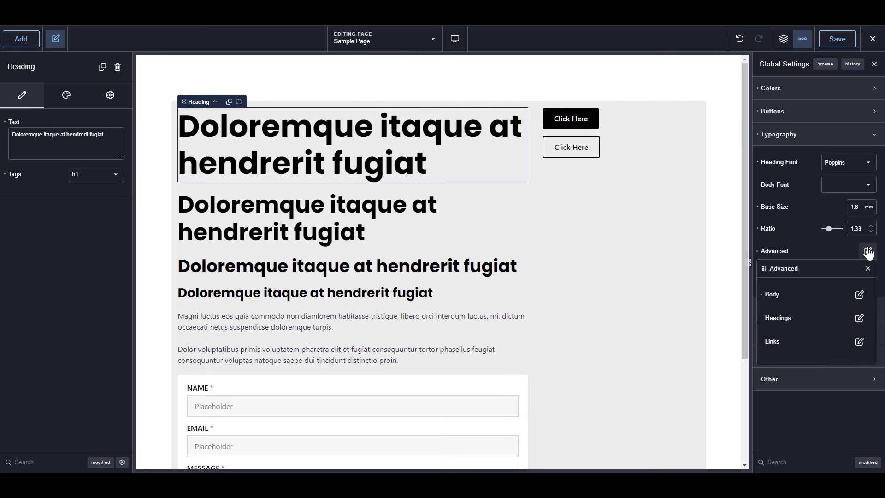
pyautogui.click(860, 318)
pyautogui.click(851, 340)
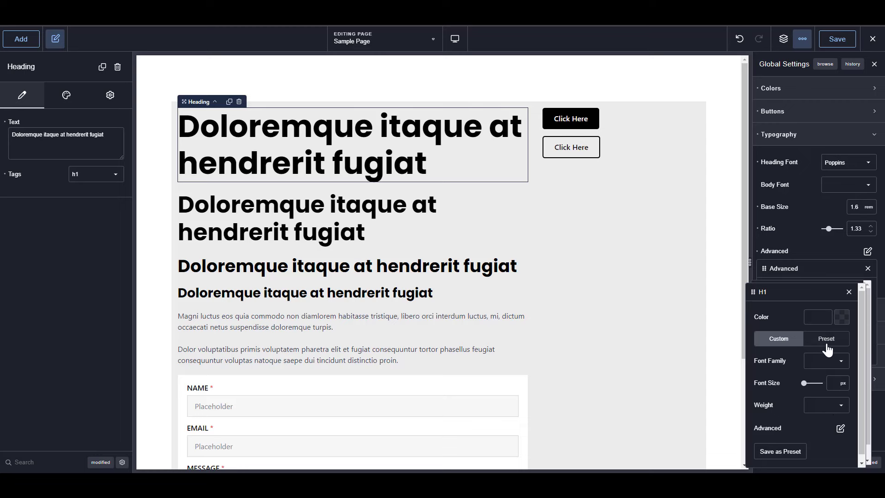
pyautogui.click(826, 342)
pyautogui.click(819, 375)
pyautogui.click(791, 382)
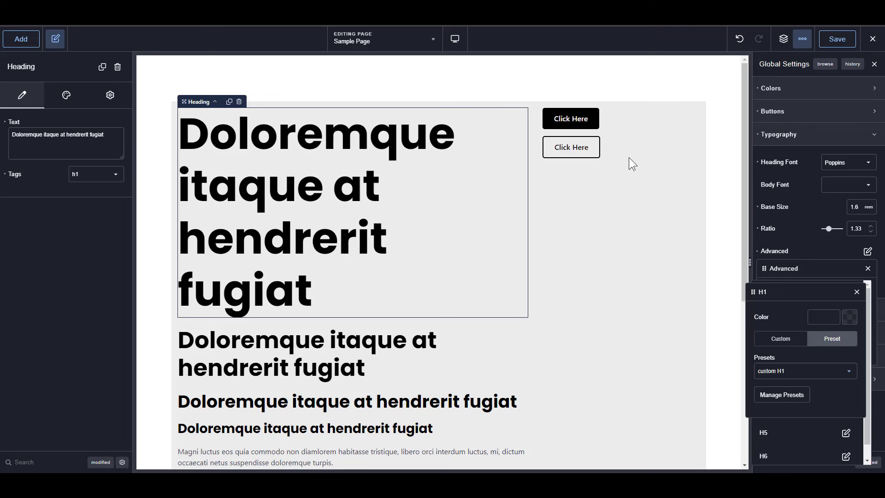
# Save the global settings, reload the live page and start inspecting its elements.
pyautogui.click(834, 43)
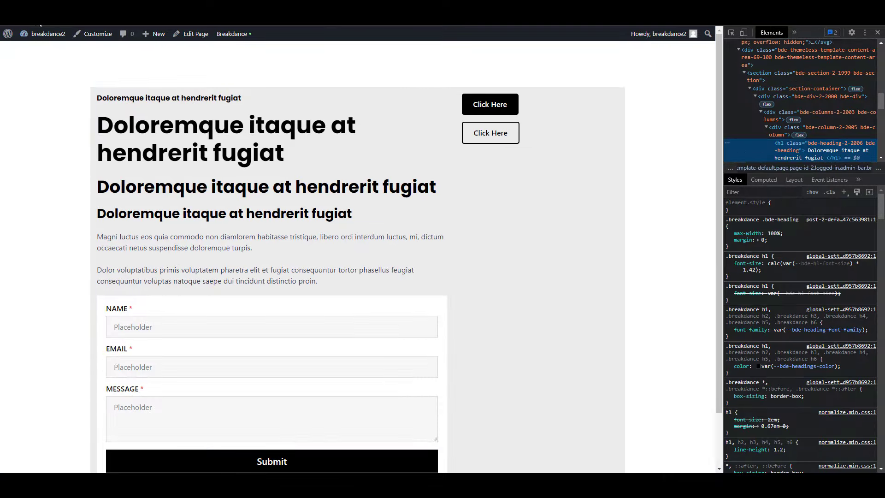
pyautogui.click(36, 13)
pyautogui.hotkey('ctrl', 'shift', 'c')
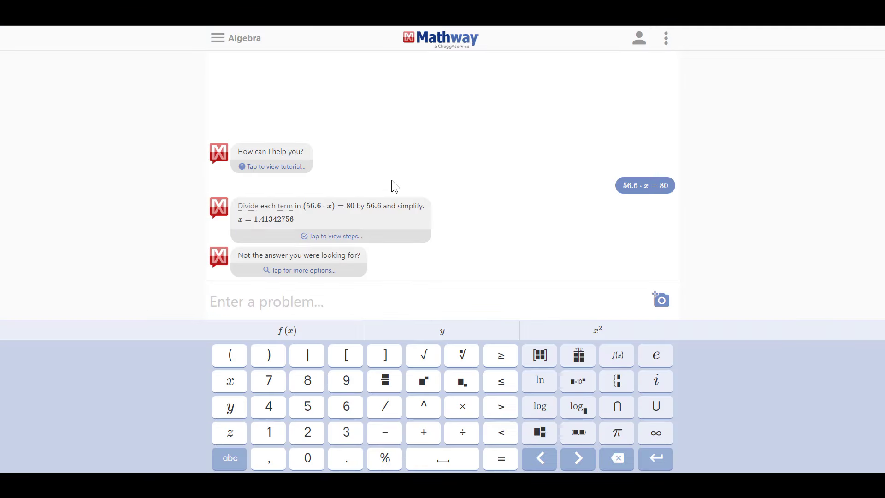
# Switch to Mathway and solve 66.58 · x = 80 for the H1 font-size multiplier.
pyautogui.click(625, 196)
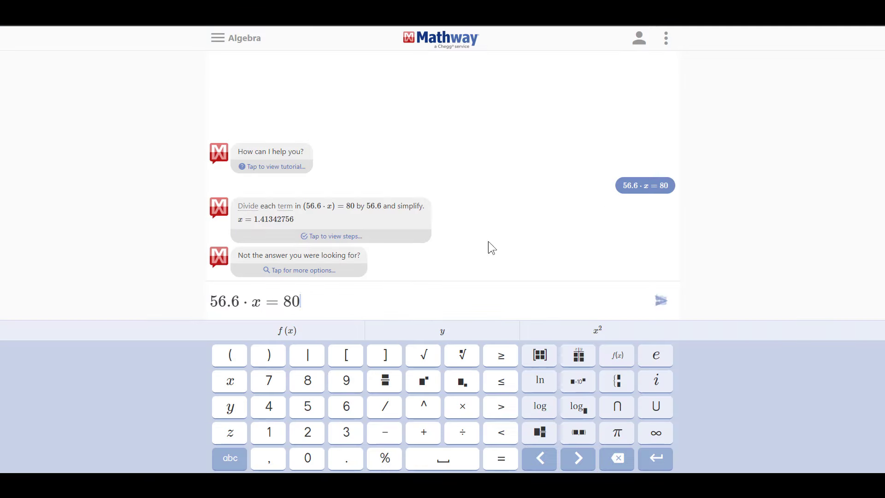
pyautogui.click(213, 300)
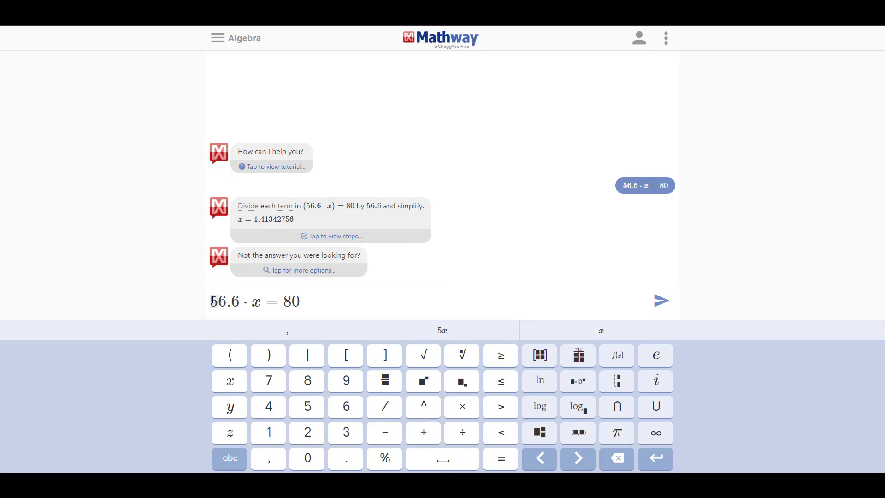
pyautogui.write('6')
pyautogui.click(231, 301)
pyautogui.write('5')
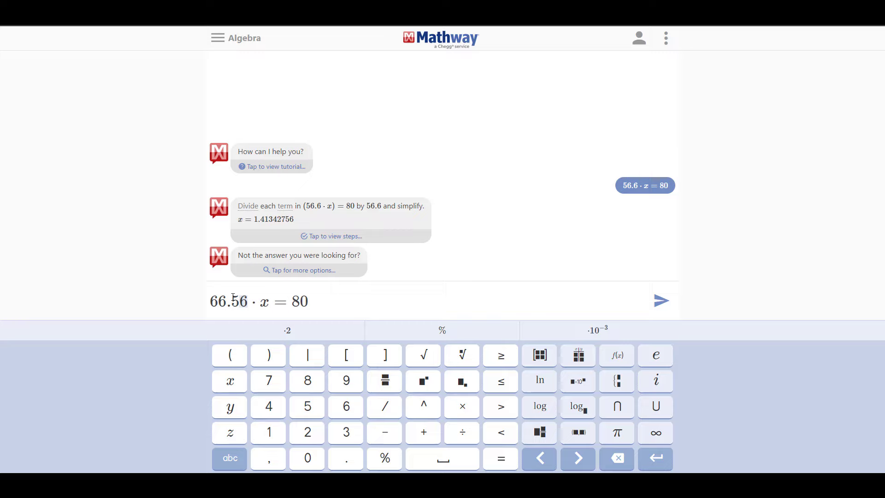
pyautogui.write('8')
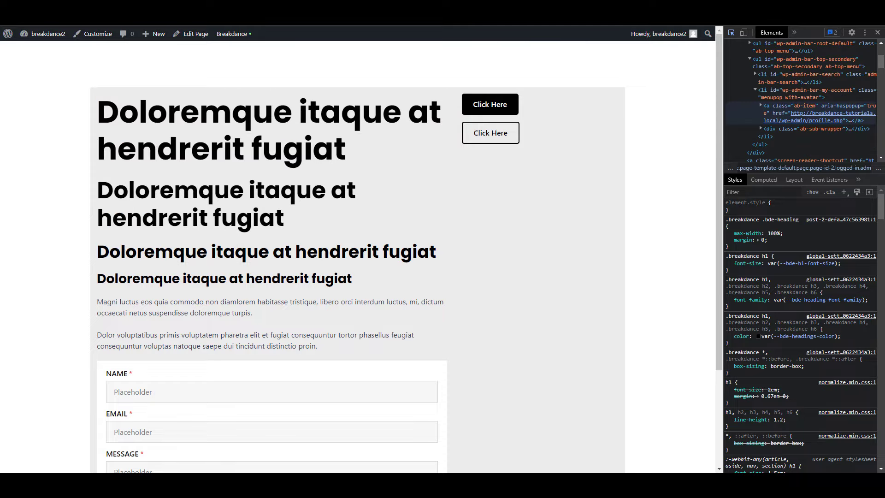
pyautogui.click(742, 6)
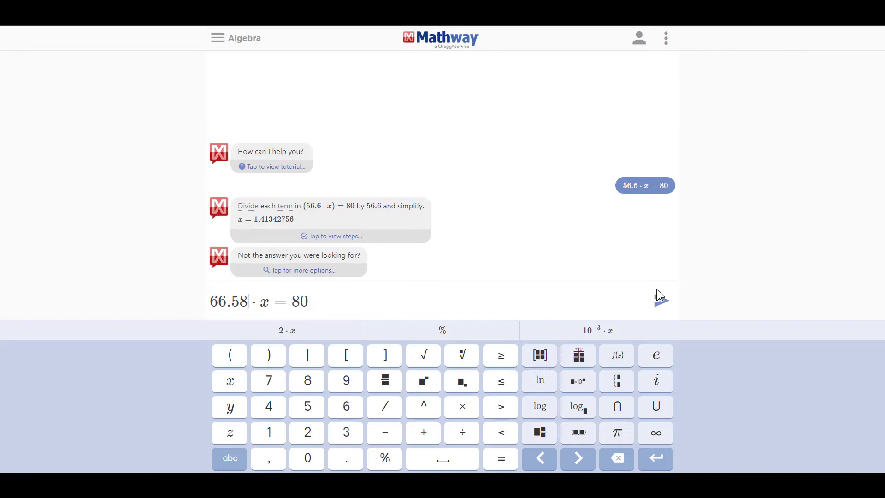
pyautogui.click(659, 304)
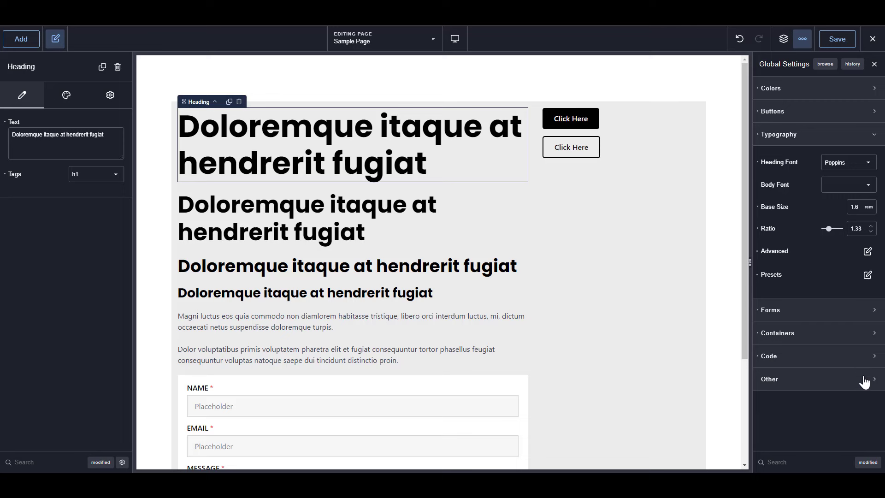
# Set the multiplier in the custom H1 typography preset's calc() font size to 1.22 and close the presets.
pyautogui.click(868, 275)
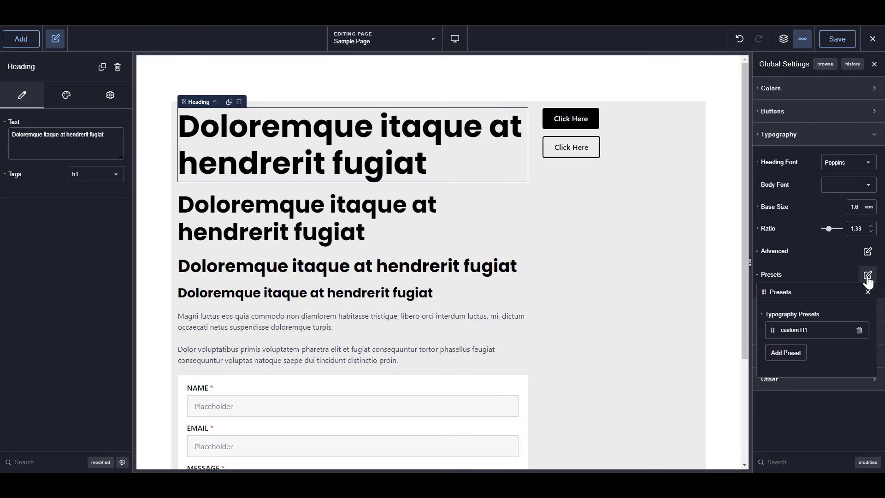
pyautogui.click(834, 331)
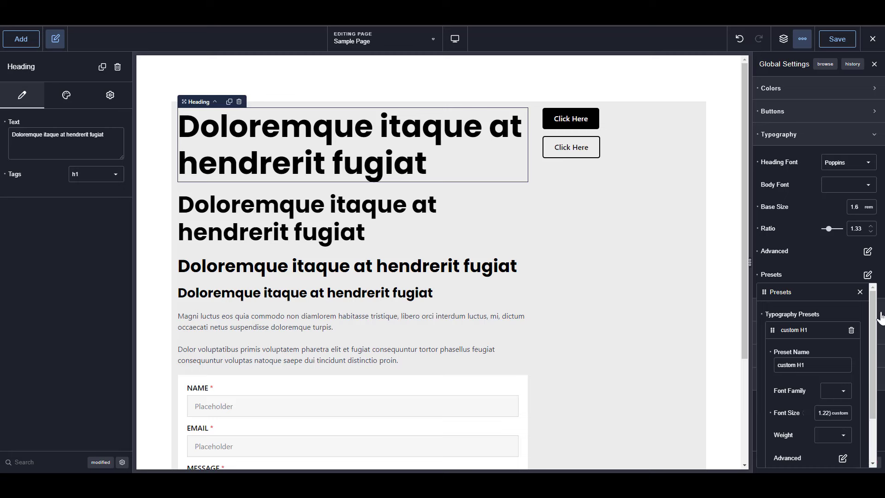
pyautogui.click(861, 292)
# Apply the custom H1 typography preset to the global H1 heading style and close the advanced settings.
pyautogui.click(868, 251)
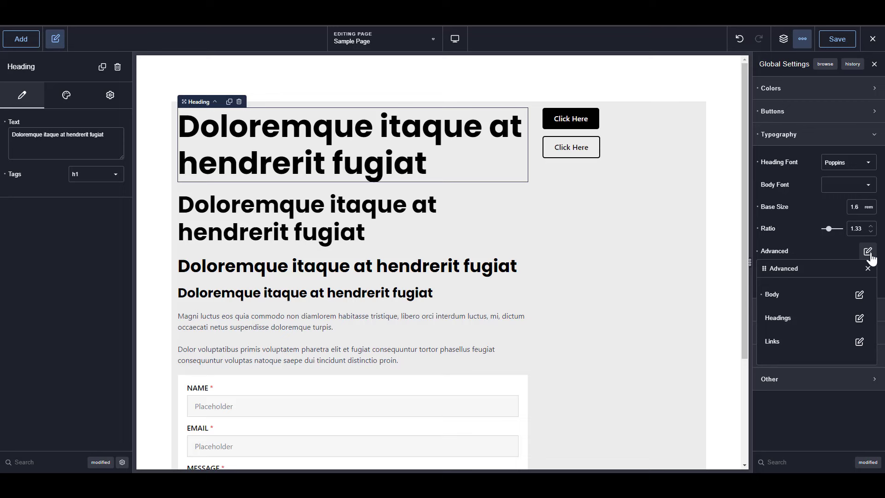
pyautogui.click(860, 318)
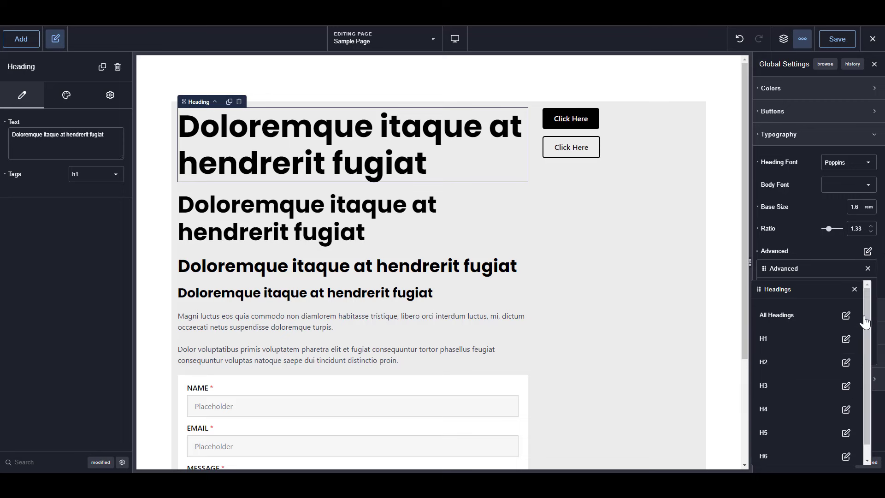
pyautogui.click(846, 340)
pyautogui.click(832, 339)
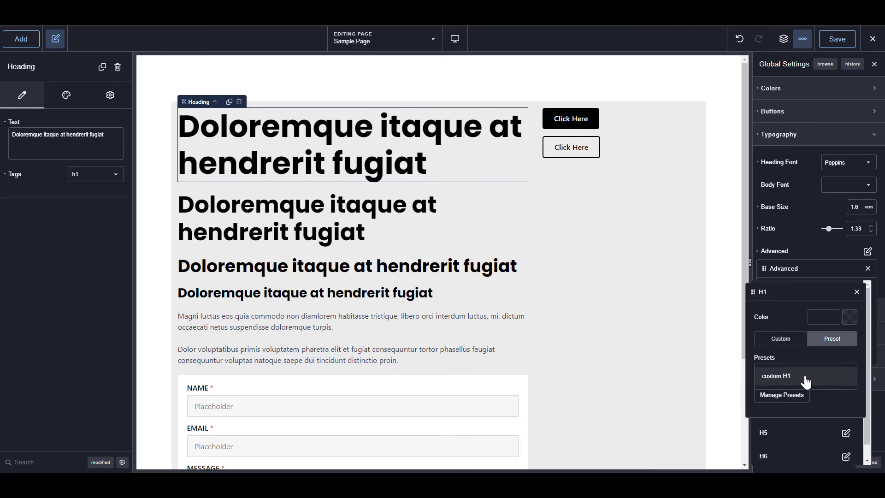
pyautogui.click(806, 381)
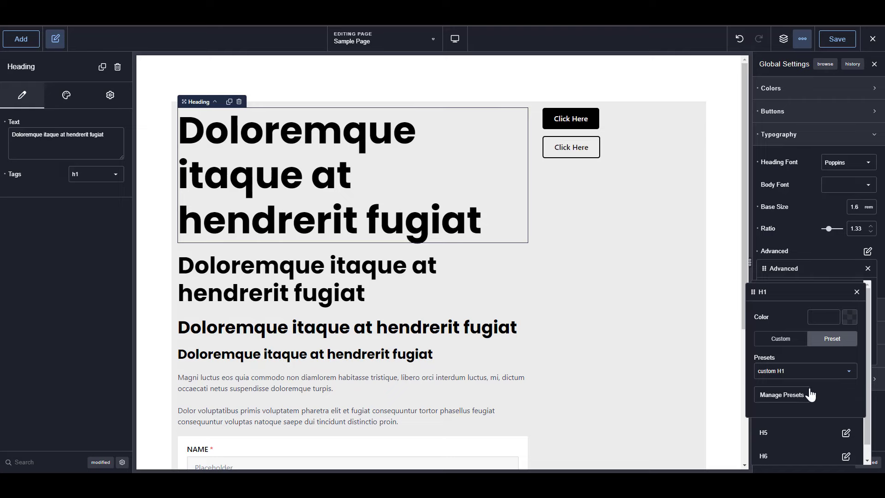
pyautogui.click(817, 251)
# Save the global settings and inspect the H1 heading on the live page.
pyautogui.click(837, 39)
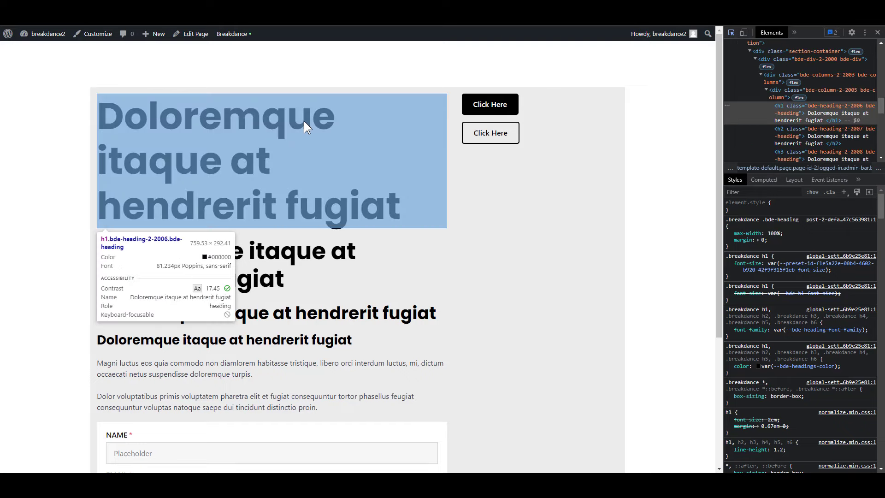
pyautogui.click(303, 121)
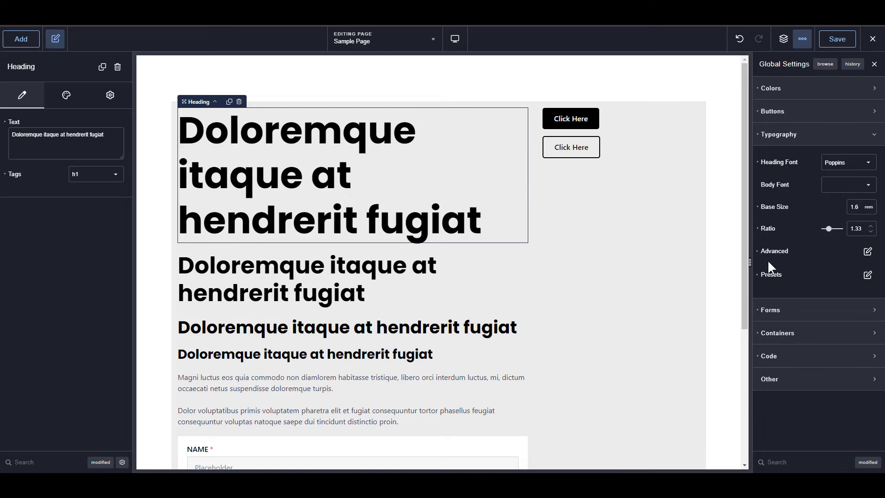
# Narrow the preview canvas to 1284 px and check which preset is assigned to the global H1.
pyautogui.moveTo(750, 263); pyautogui.dragTo(744, 335)
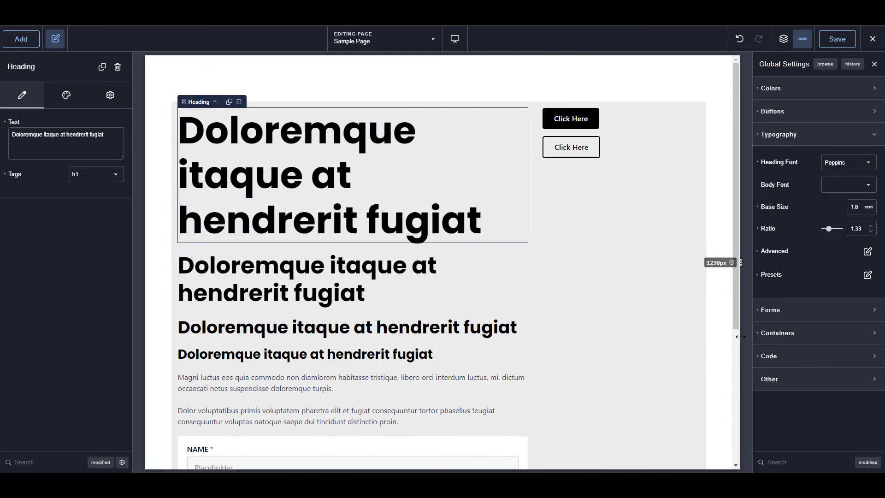
pyautogui.click(868, 251)
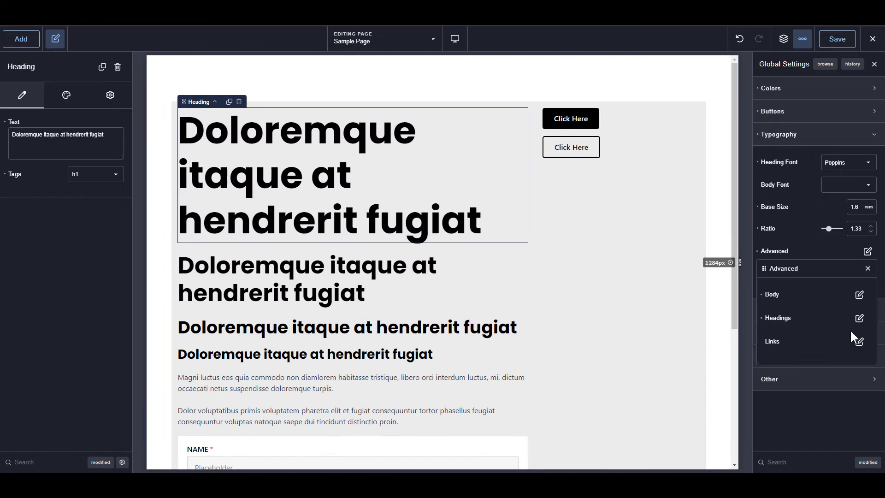
pyautogui.click(860, 317)
pyautogui.click(846, 338)
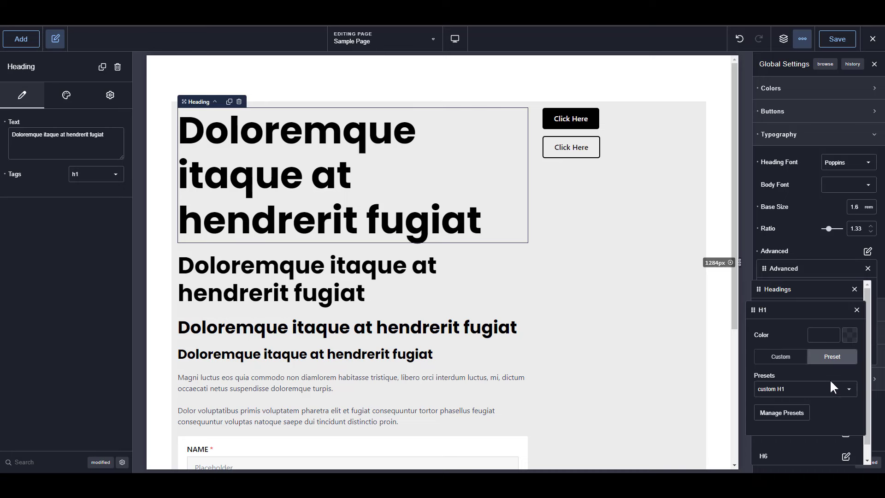
pyautogui.click(827, 242)
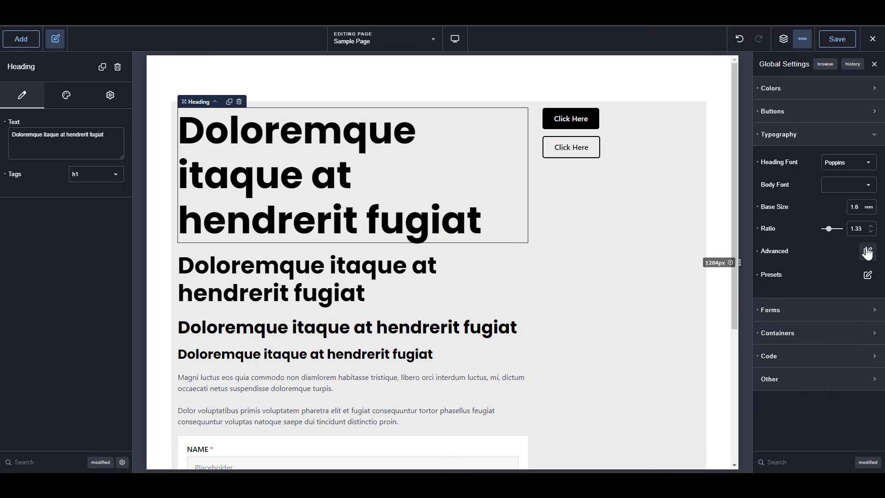
pyautogui.click(867, 251)
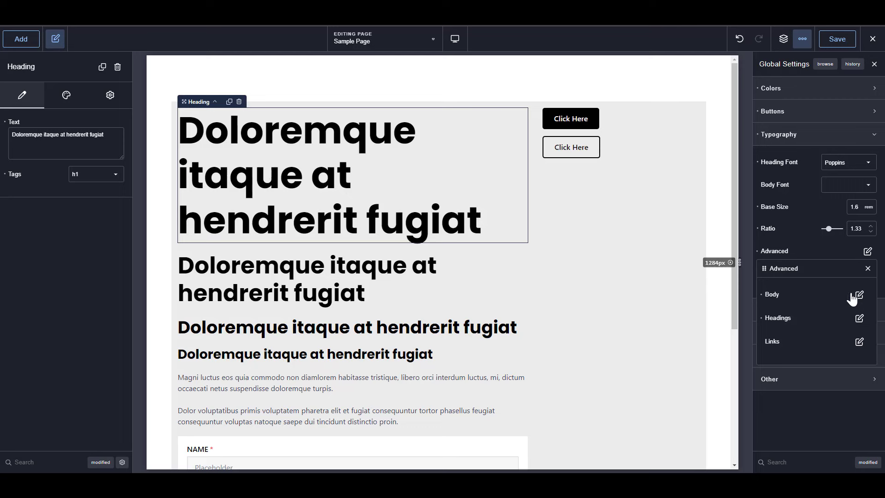
pyautogui.click(807, 242)
# Open the custom H1 typography preset and read through its custom font-size expression.
pyautogui.click(868, 275)
pyautogui.click(826, 335)
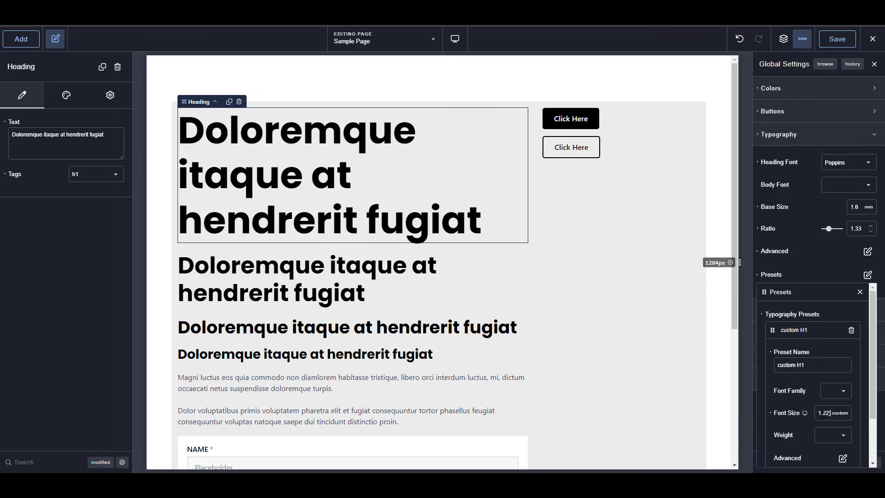
pyautogui.press('Left')
pyautogui.press('Left')
pyautogui.press('Left')
pyautogui.press('Left')
pyautogui.press('Left')
pyautogui.press('Left')
pyautogui.press('Left')
pyautogui.press('Left')
pyautogui.press('Left')
pyautogui.press('Left')
pyautogui.press('Left')
pyautogui.press('Left')
pyautogui.press('Left')
pyautogui.press('Left')
pyautogui.click(494, 198)
# Set the custom H1 preset's font-size multiplier to 1.2 and save it for inspection on the live page.
pyautogui.moveTo(740, 263); pyautogui.dragTo(738, 312)
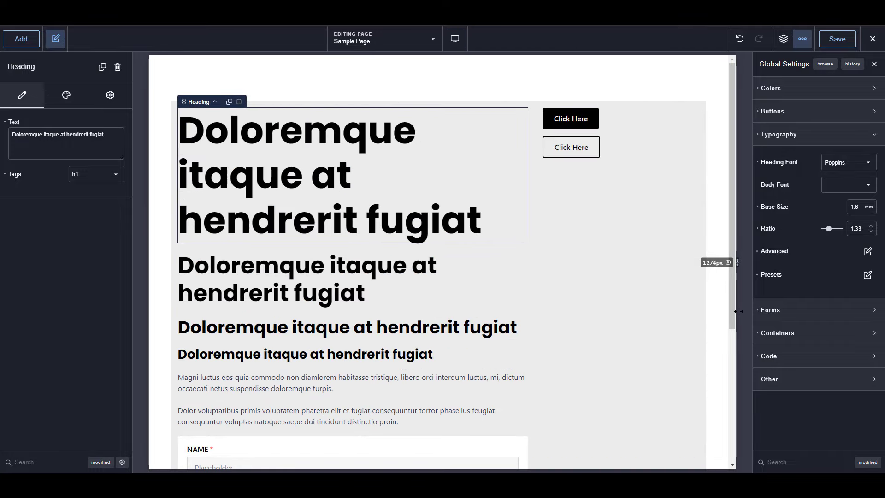
pyautogui.click(867, 275)
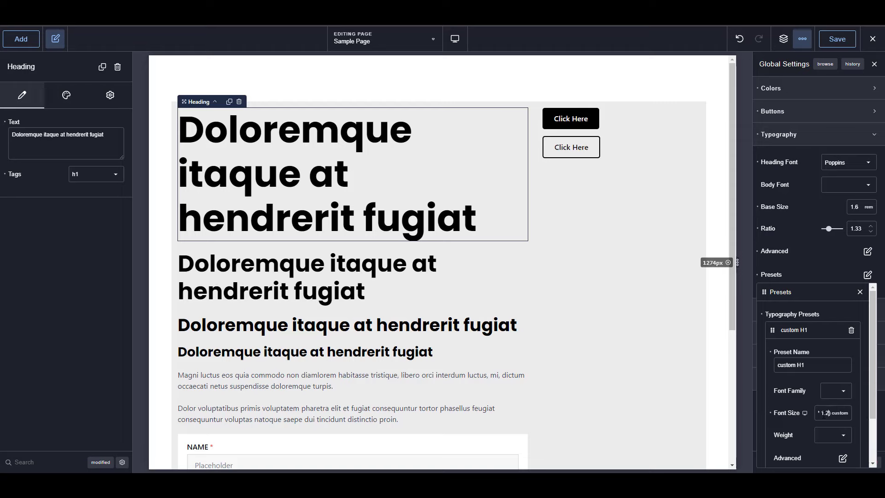
pyautogui.click(841, 41)
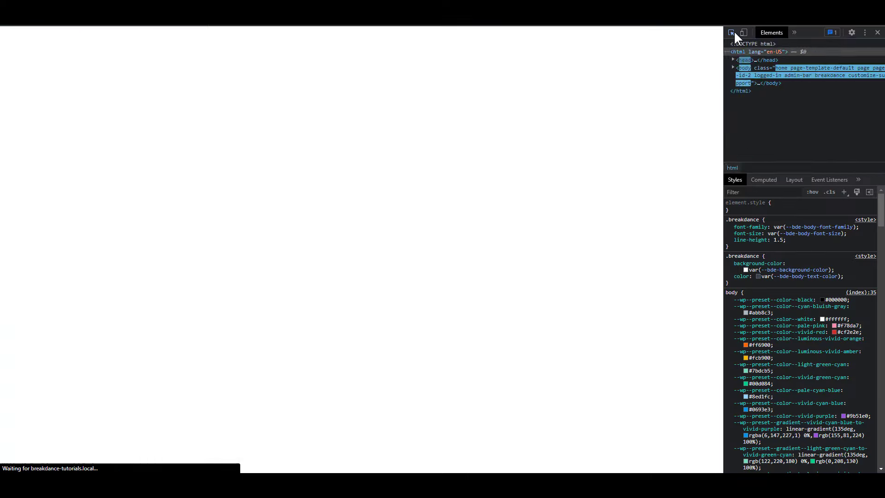
pyautogui.click(732, 32)
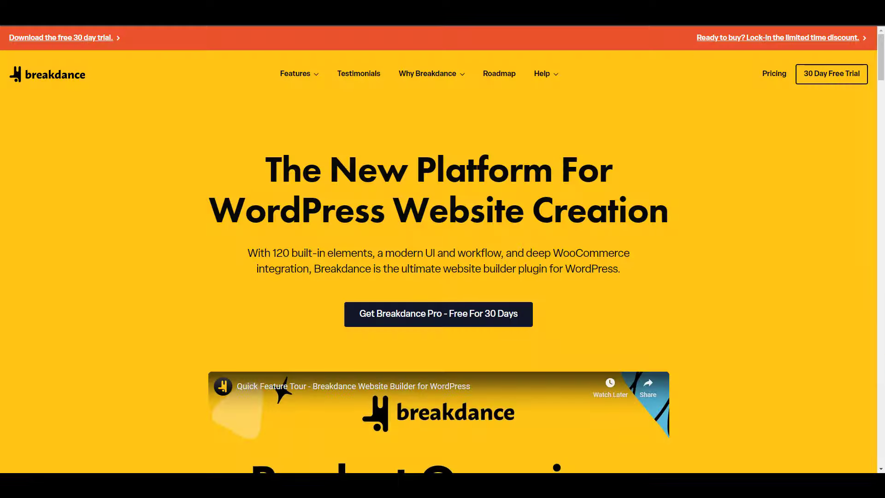
# Browse the Breakdance homepage down to its testimonials section and start inspecting the page's elements.
pyautogui.scroll(-12, 510, 181)
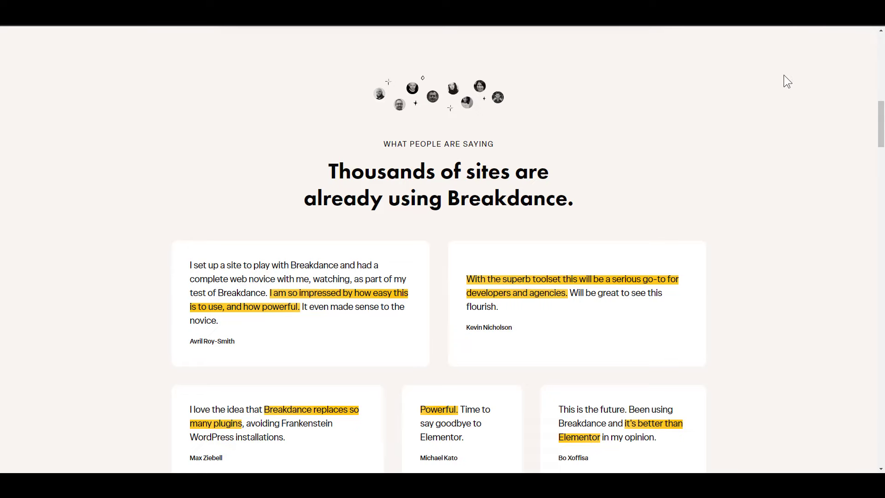
pyautogui.hotkey('ctrl', 'shift', 'c')
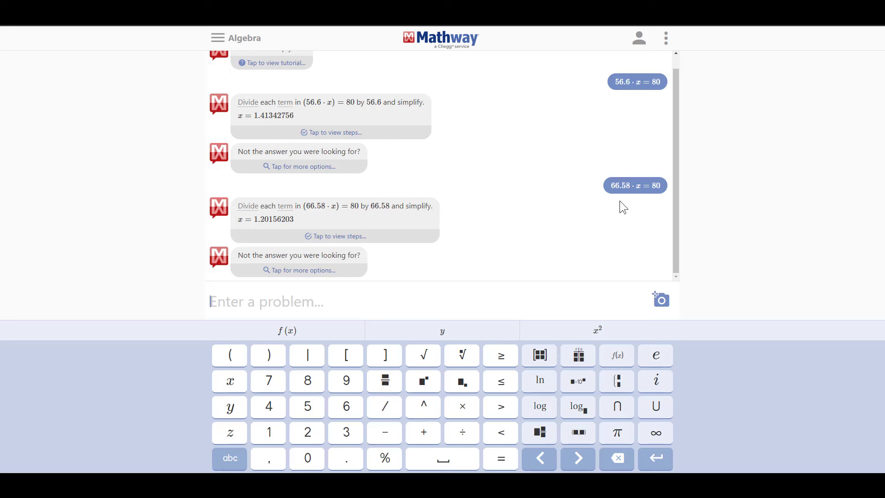
# Switch to Mathway, change the previous equation to 50 · x = 48 and solve it for x.
pyautogui.click(618, 187)
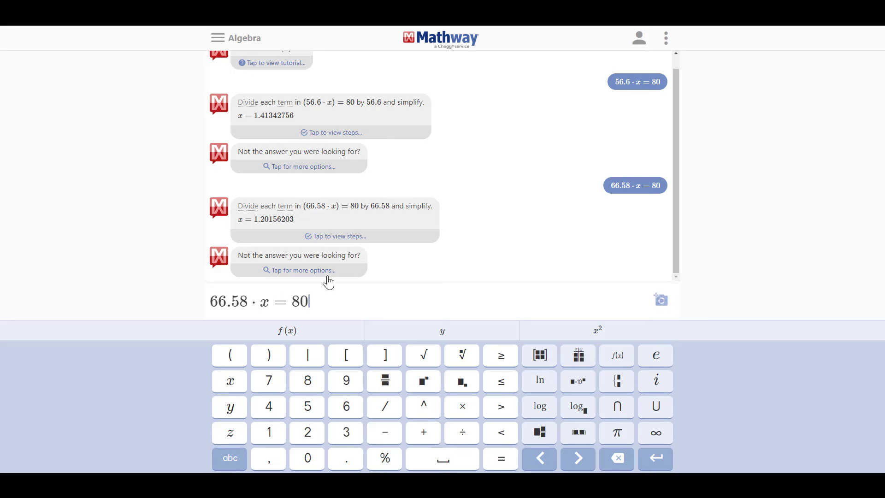
pyautogui.press('BackSpace')
pyautogui.press('BackSpace')
pyautogui.press('BackSpace')
pyautogui.press('BackSpace')
pyautogui.press('Delete')
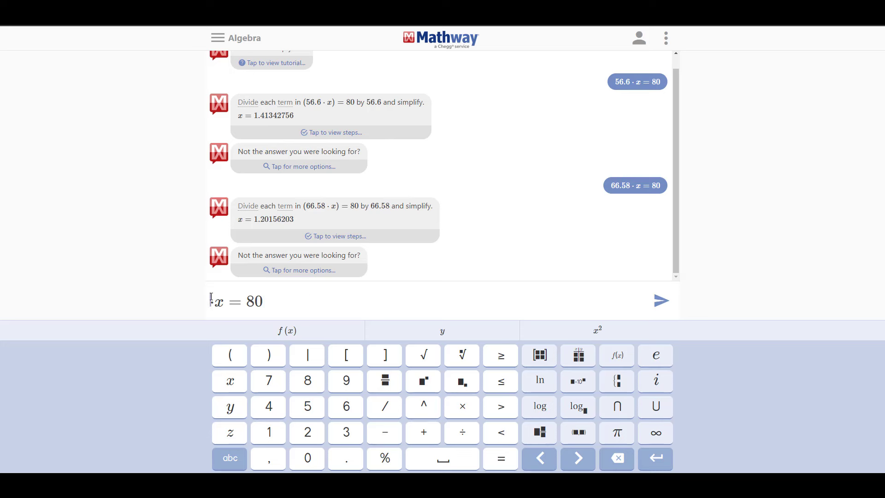
pyautogui.write('50')
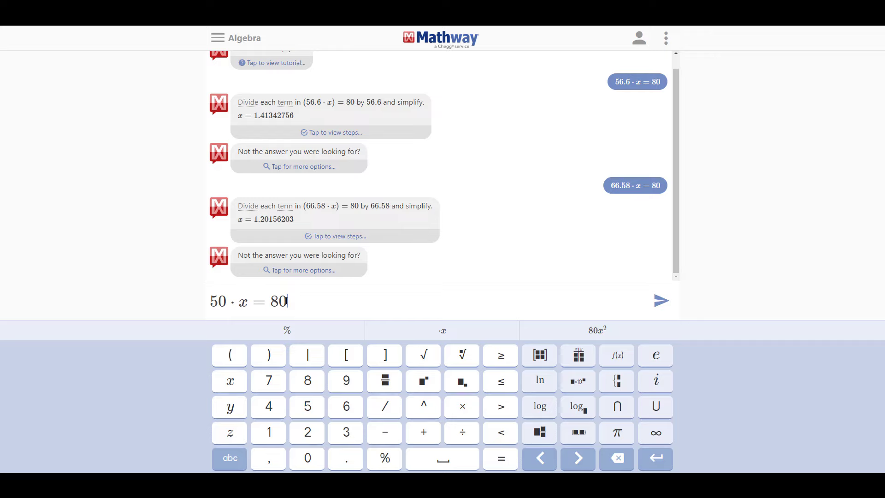
pyautogui.press('BackSpace')
pyautogui.press('BackSpace')
pyautogui.write('48')
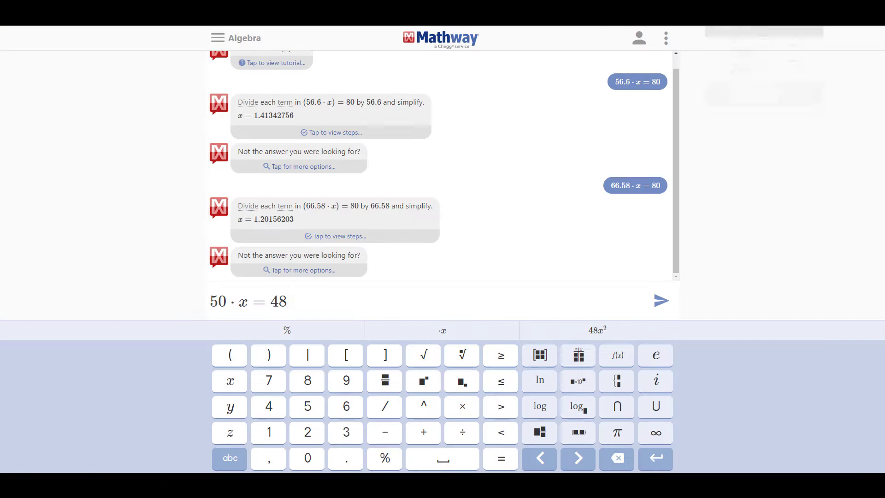
pyautogui.click(661, 301)
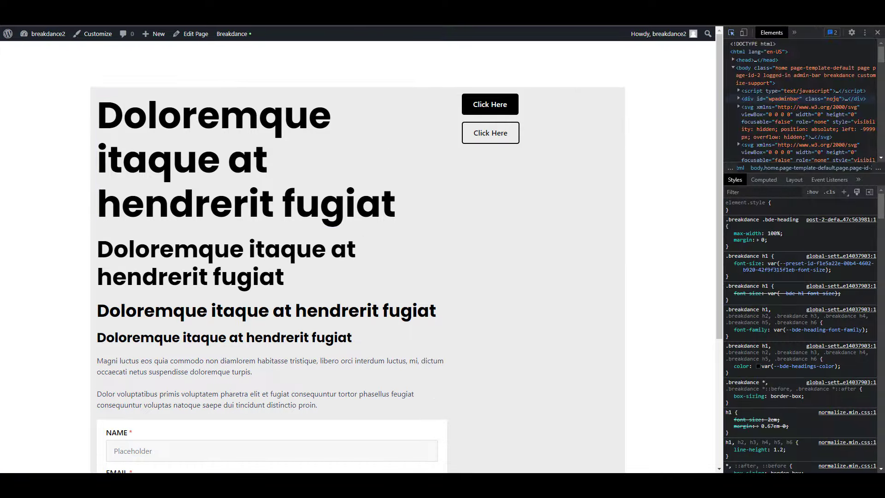
# Inspect the H2 heading on the live page.
pyautogui.hotkey('ctrl', 'shift', 'c')
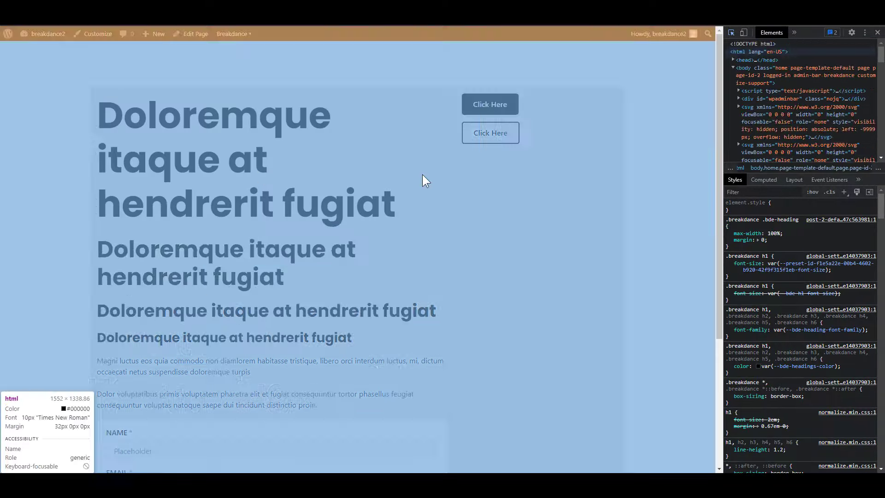
pyautogui.click(267, 249)
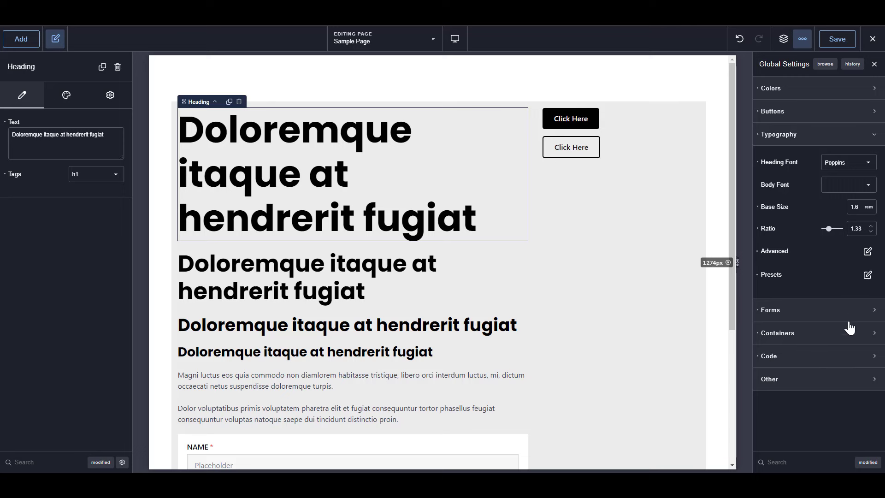
# Add a second typography preset named "custom H2" below the custom H1 preset.
pyautogui.click(867, 276)
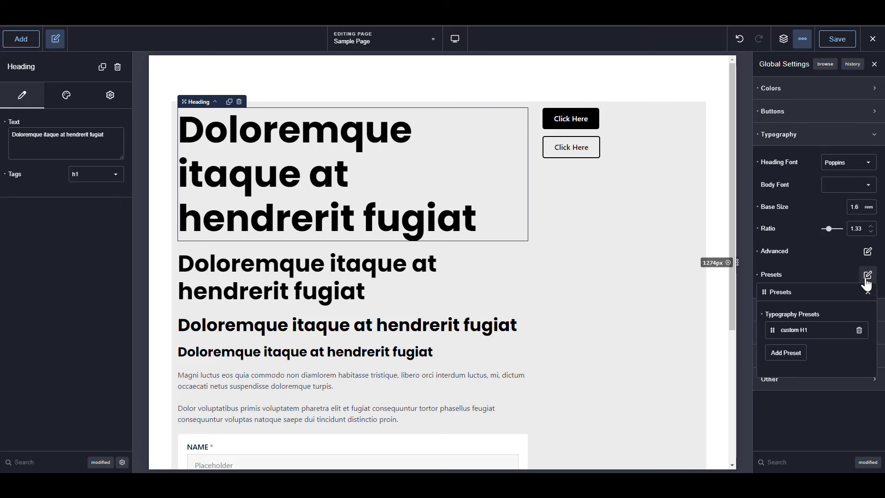
pyautogui.click(778, 358)
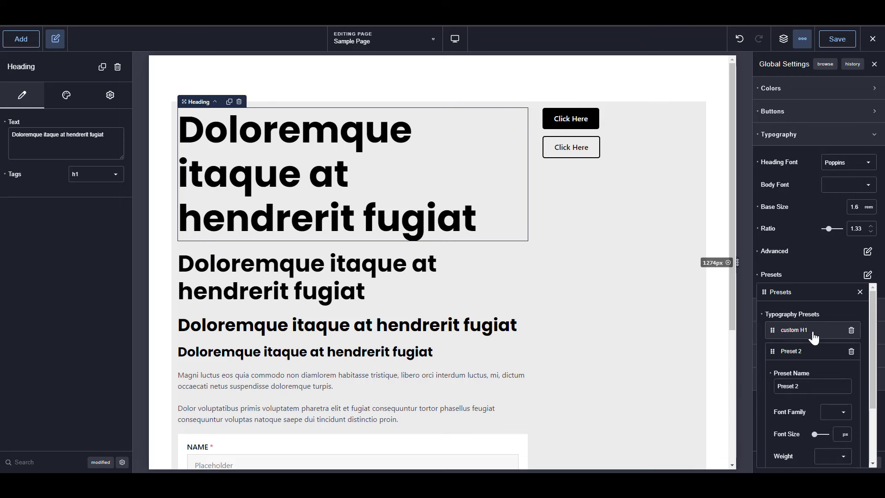
pyautogui.click(815, 337)
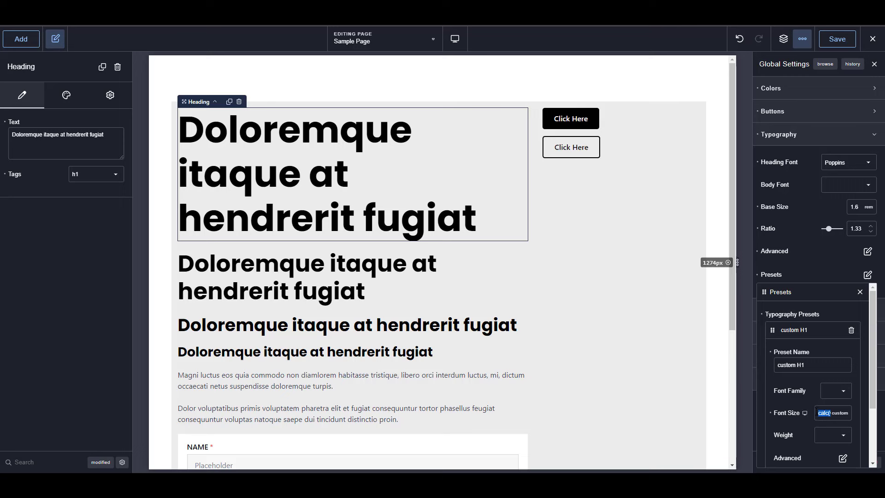
pyautogui.click(811, 330)
pyautogui.click(804, 351)
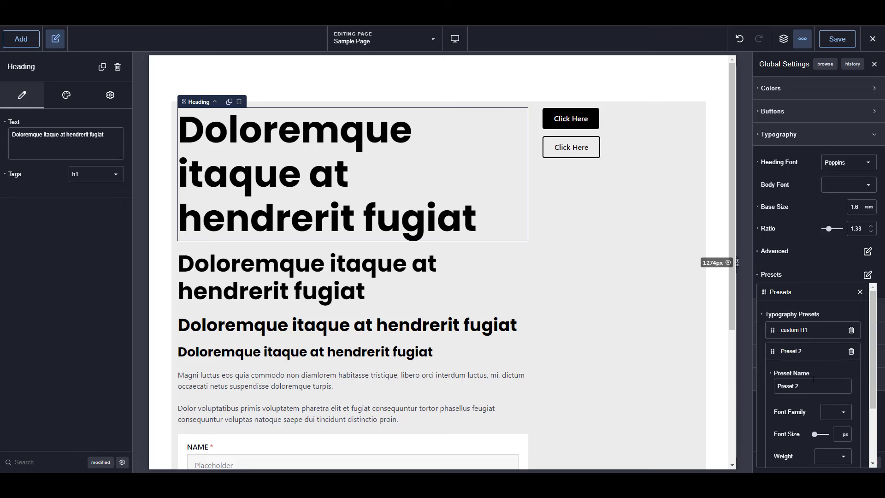
pyautogui.click(812, 388)
pyautogui.write('custom')
# Set the custom H2 preset's font size to a custom calc() expression that multiplies the H2 font-size variable.
pyautogui.click(844, 435)
pyautogui.click(850, 461)
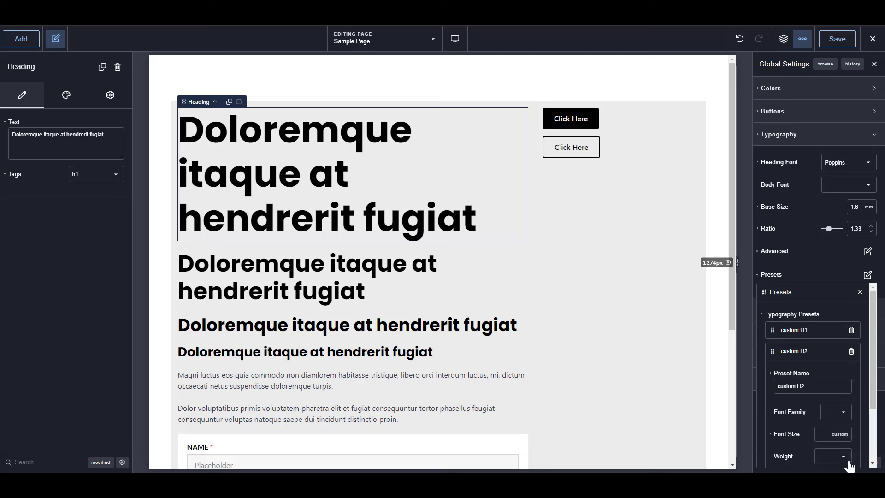
pyautogui.click(819, 440)
pyautogui.hotkey('ctrl', 'v')
pyautogui.write('0')
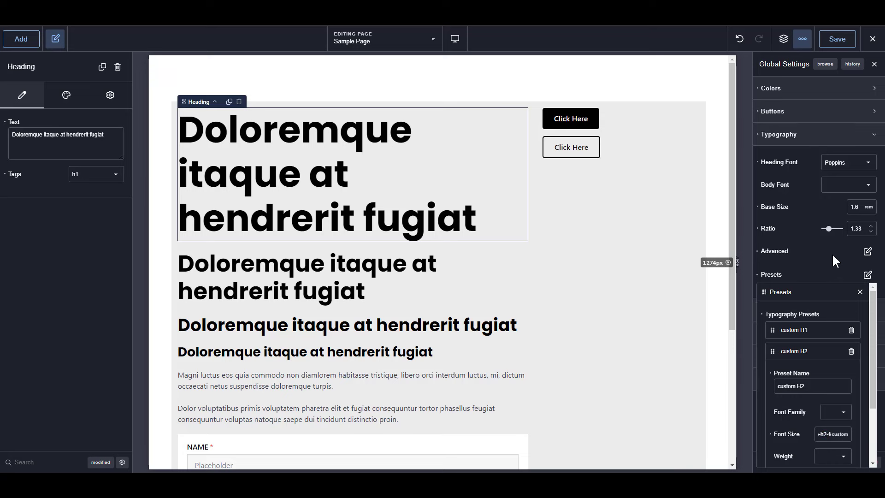
# Assign the custom H2 preset to the H2 headings in the advanced global typography settings and save.
pyautogui.click(868, 253)
pyautogui.click(868, 253)
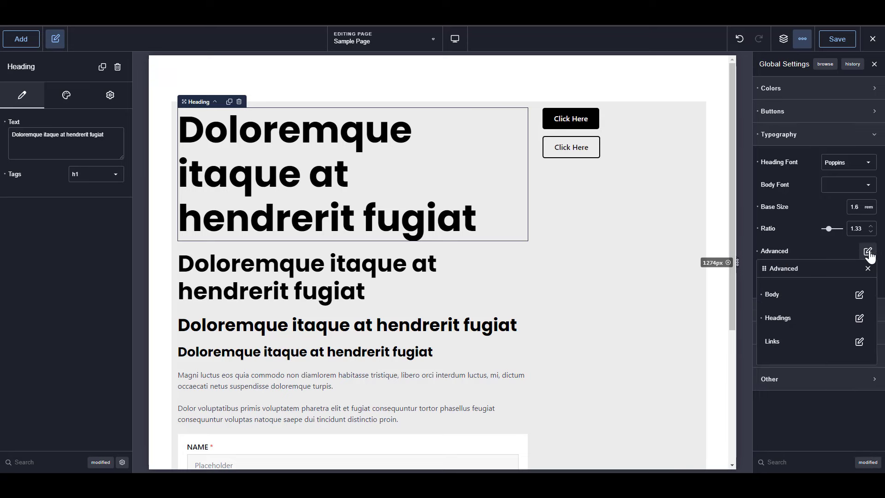
pyautogui.click(860, 319)
pyautogui.click(848, 366)
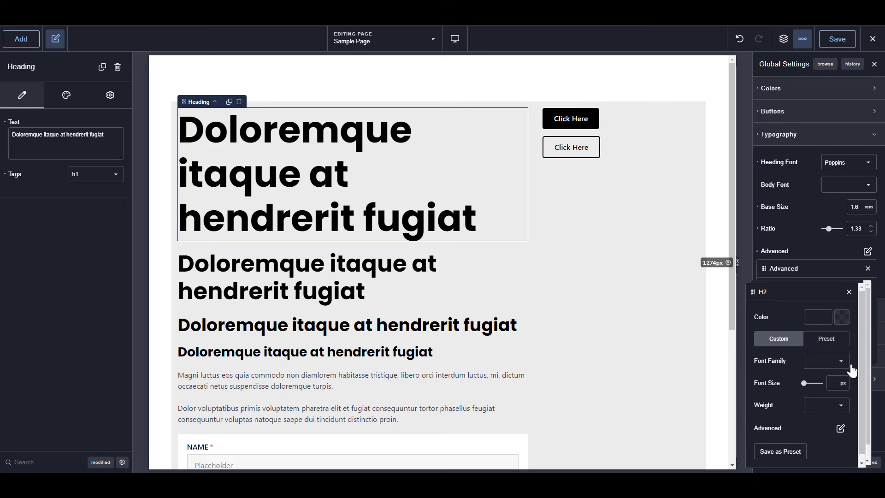
pyautogui.click(833, 343)
pyautogui.click(822, 370)
pyautogui.click(785, 395)
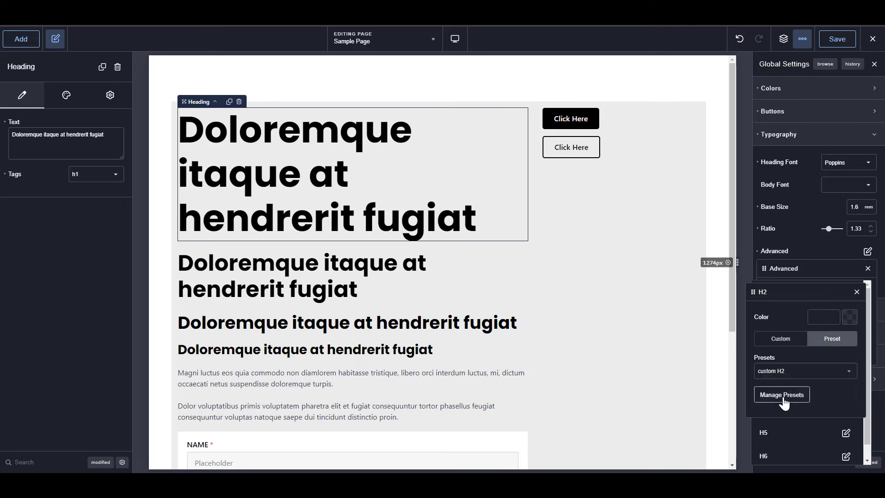
pyautogui.click(837, 40)
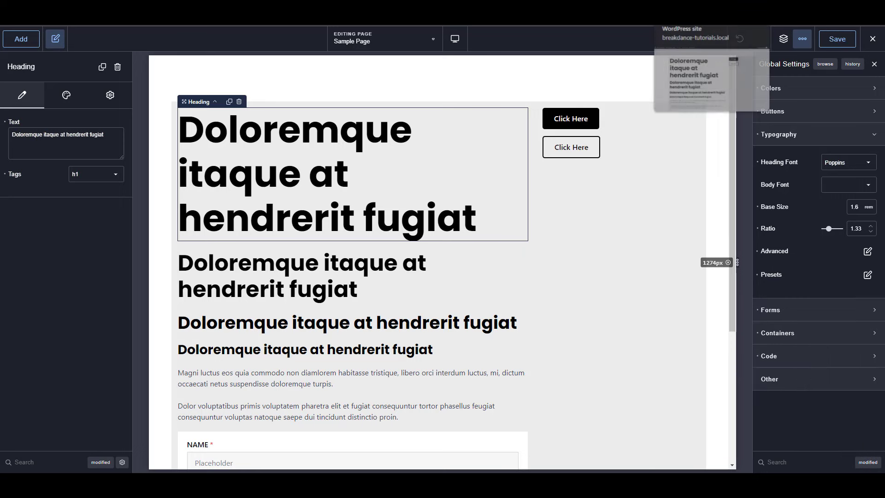
# Reload the live page to examine the H2 heading's styles and close the developer tools.
pyautogui.click(692, 13)
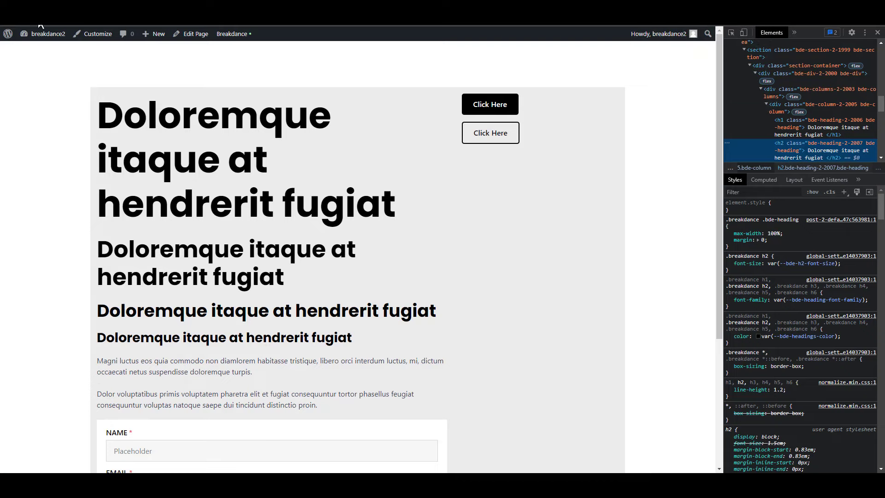
pyautogui.click(40, 23)
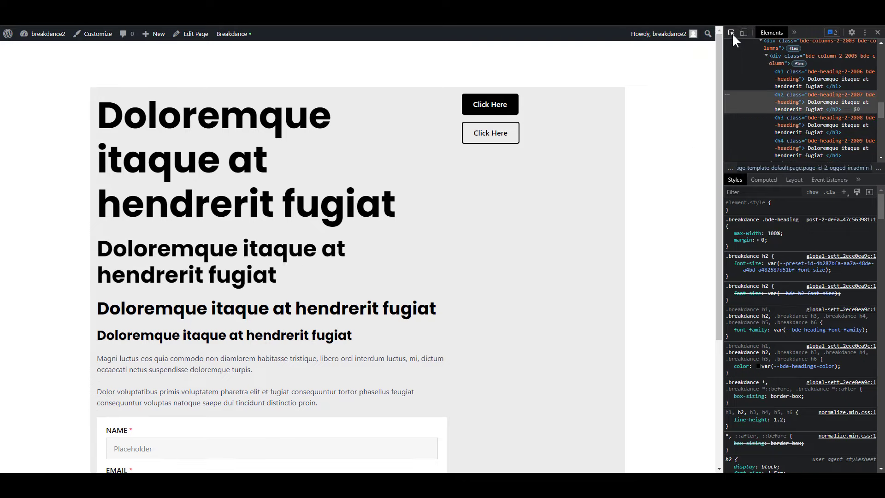
pyautogui.click(731, 33)
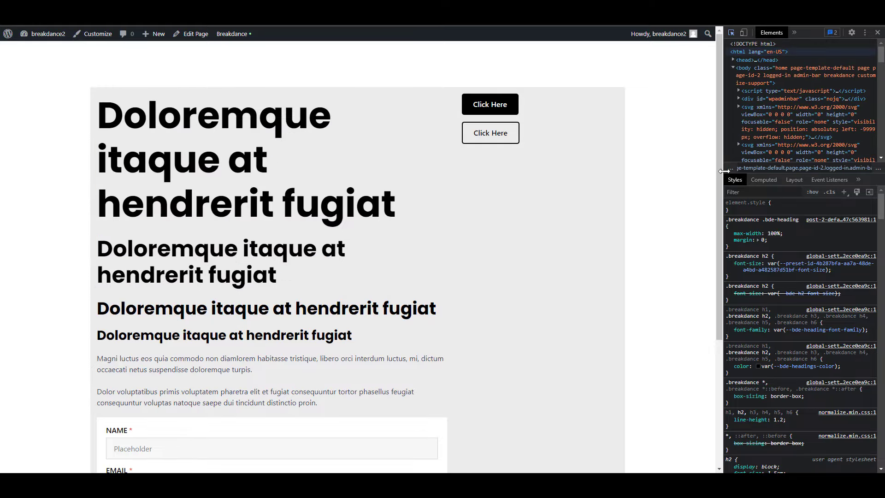
pyautogui.moveTo(724, 171); pyautogui.dragTo(684, 269)
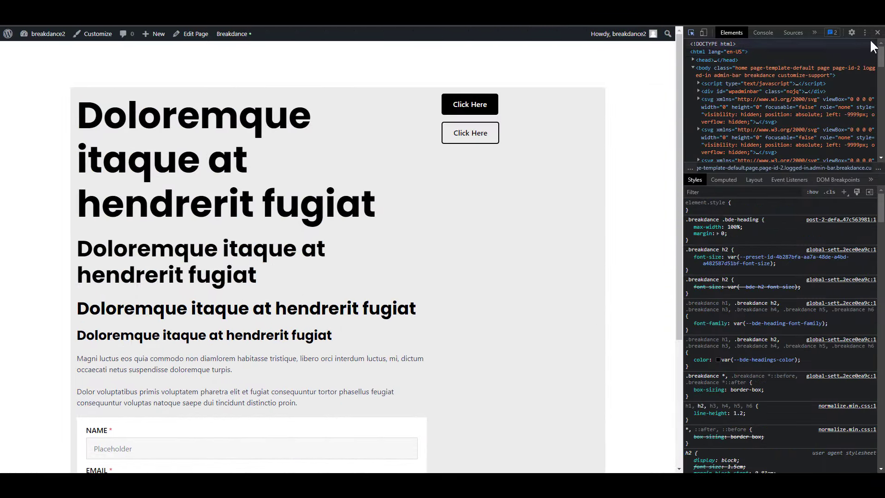
pyautogui.click(878, 33)
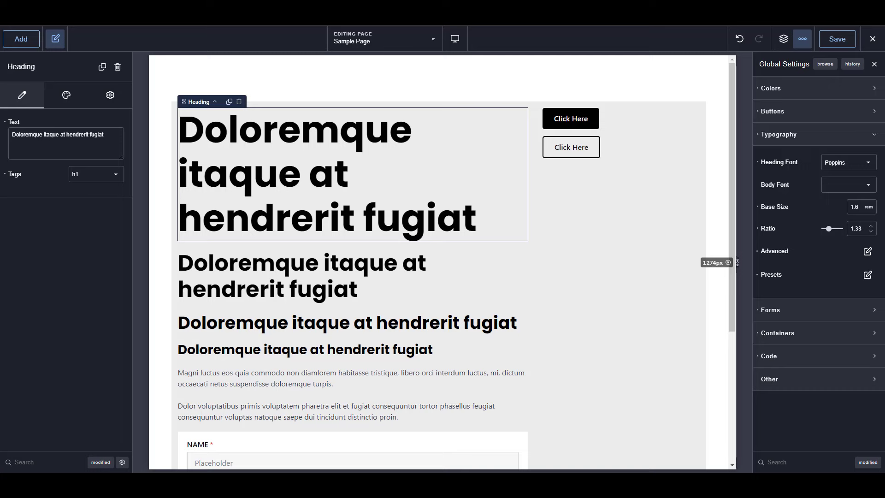
# Set the custom H1 preset's font size to 4 rem for the Phone Portrait breakpoint.
pyautogui.click(455, 39)
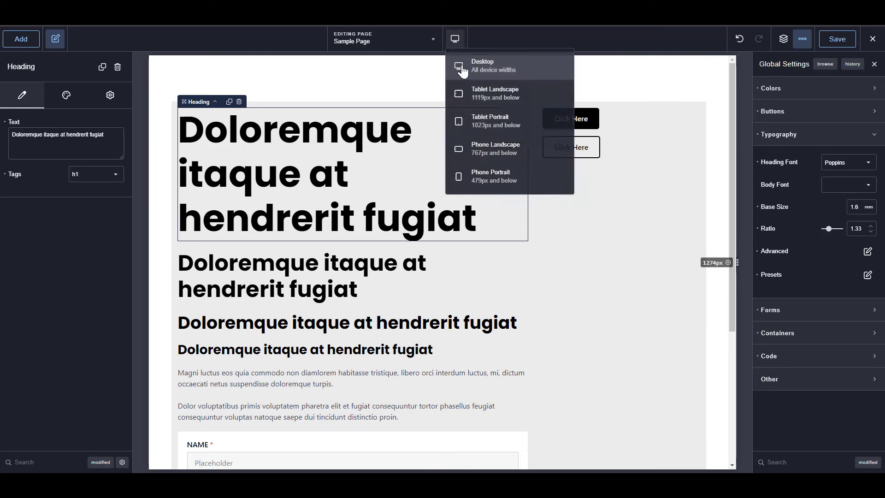
pyautogui.click(484, 179)
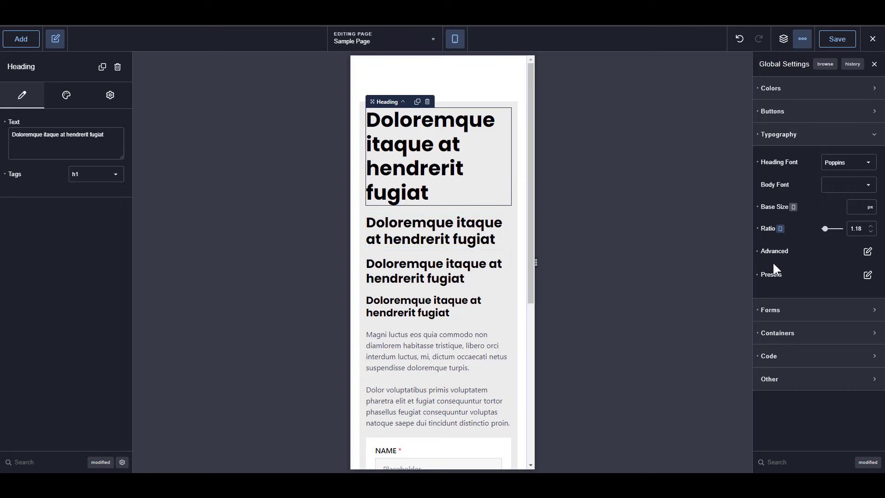
pyautogui.click(868, 276)
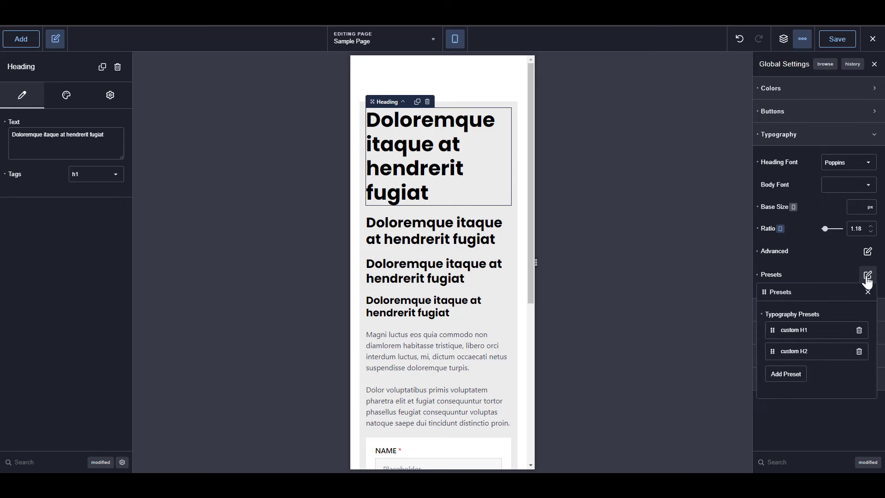
pyautogui.click(812, 331)
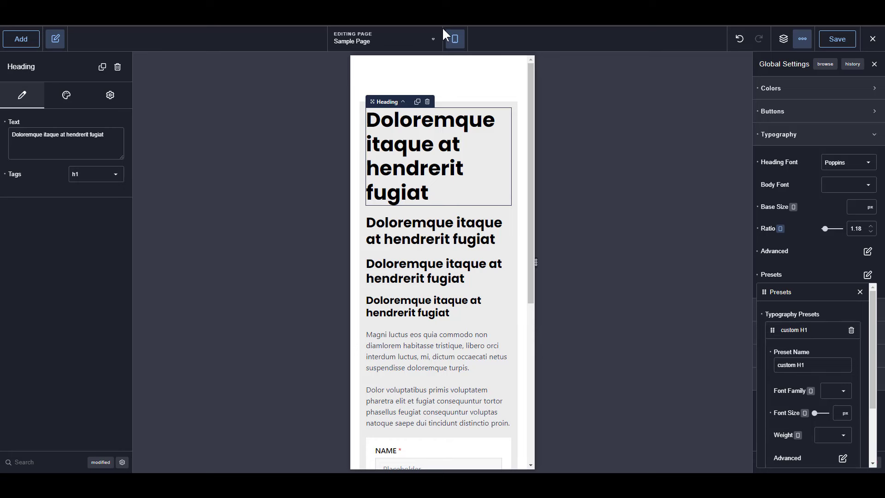
pyautogui.click(845, 415)
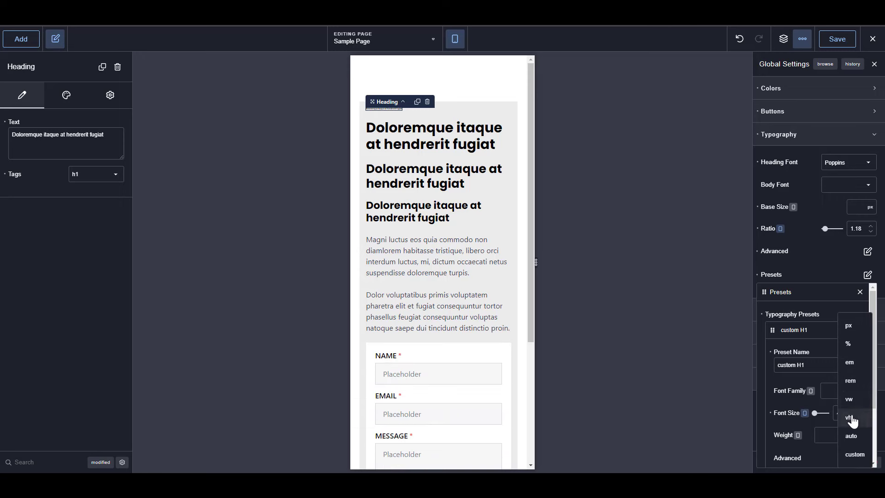
pyautogui.click(851, 381)
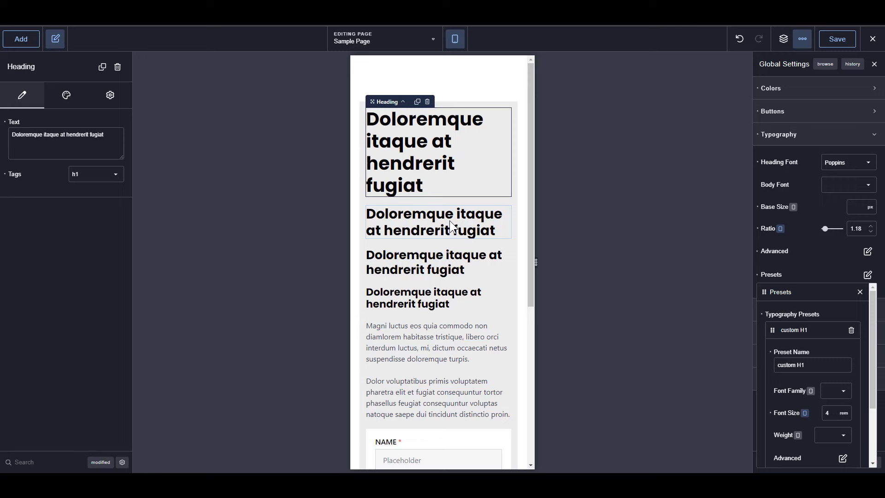
# Set the custom H2 preset's font size to 2.4 rem for the Phone Portrait breakpoint.
pyautogui.click(816, 331)
pyautogui.click(814, 353)
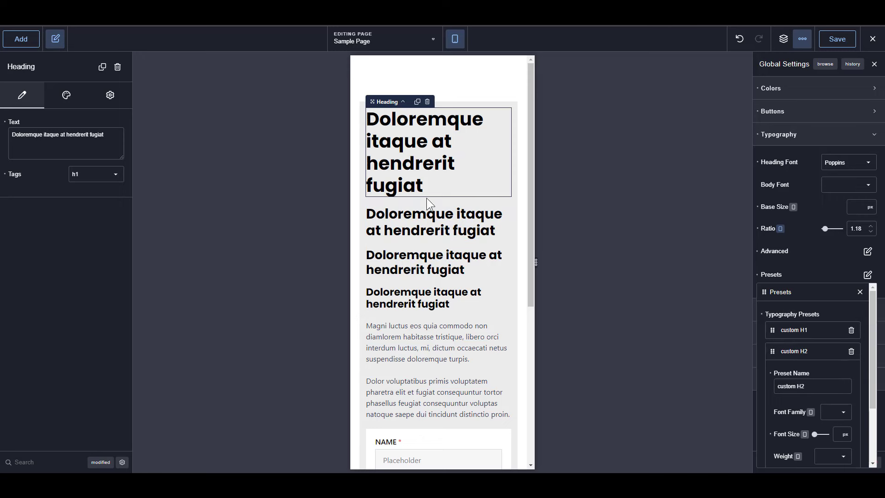
pyautogui.click(842, 443)
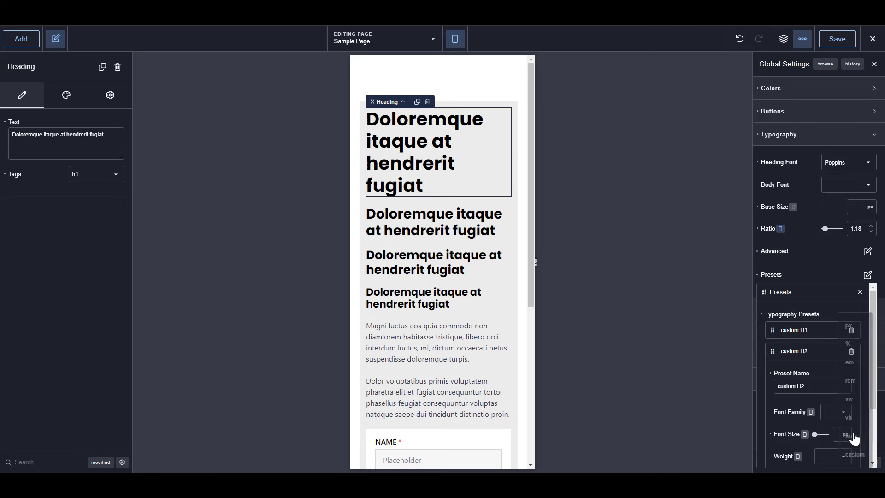
pyautogui.click(850, 392)
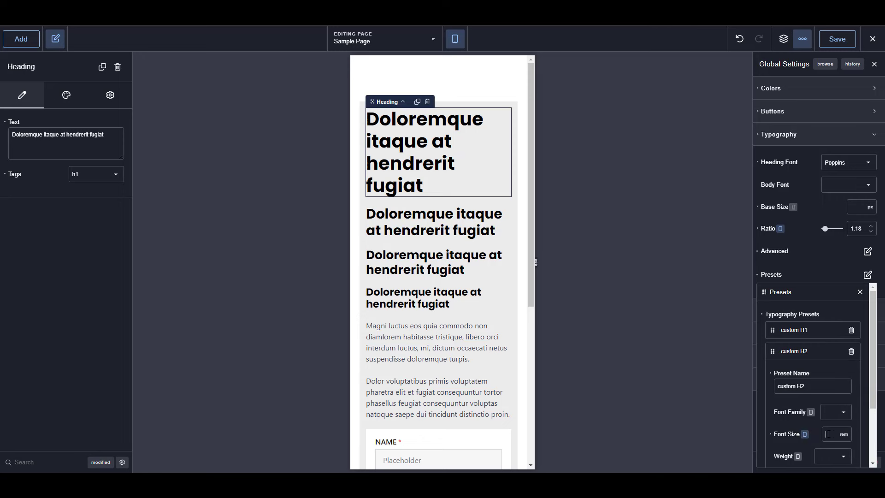
pyautogui.click(828, 434)
pyautogui.write('2.4')
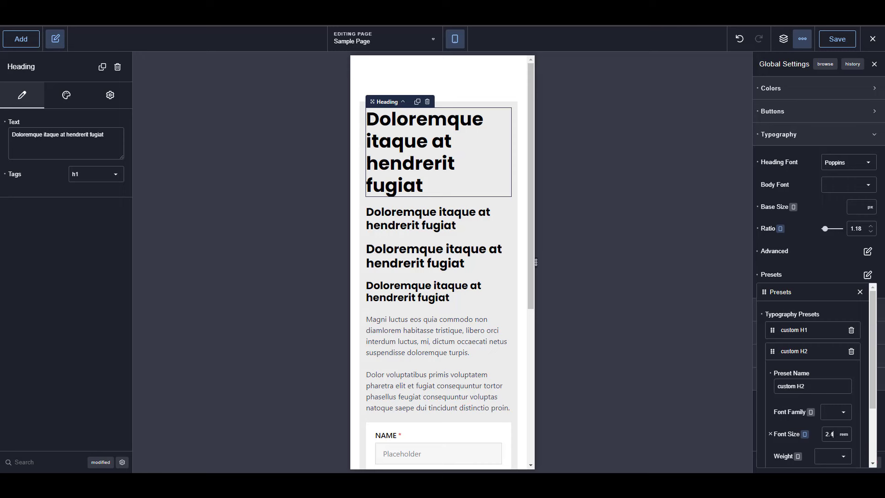
pyautogui.click(826, 333)
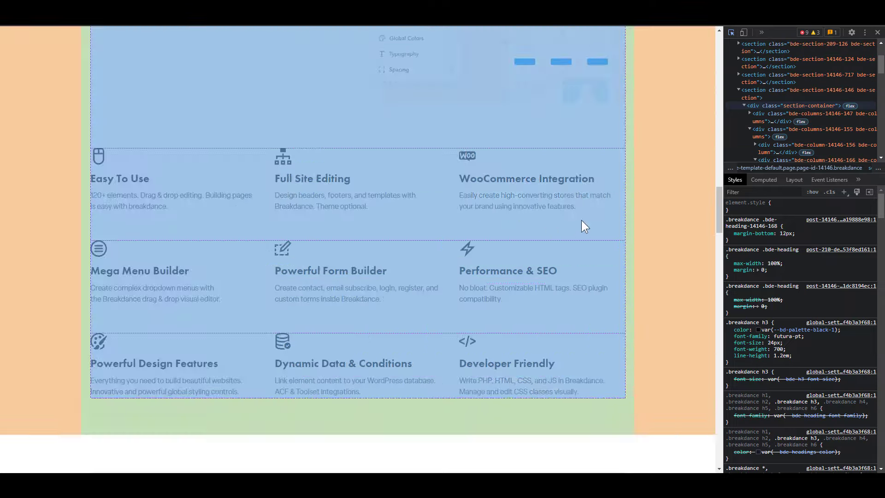
# Switch to the Breakdance homepage and compare the text sizes of its hero, testimonials and feature sections.
pyautogui.click(731, 33)
pyautogui.scroll(14, 634, 300)
pyautogui.scroll(10, 640, 280)
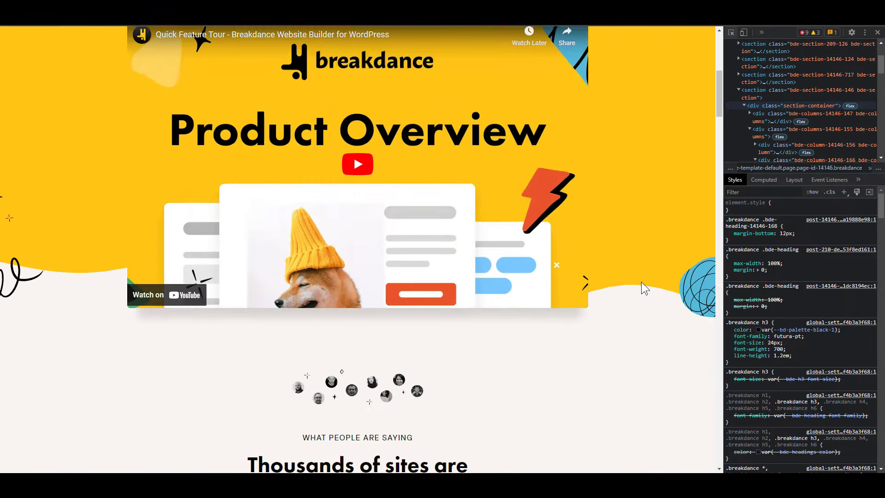
pyautogui.scroll(-10, 642, 282)
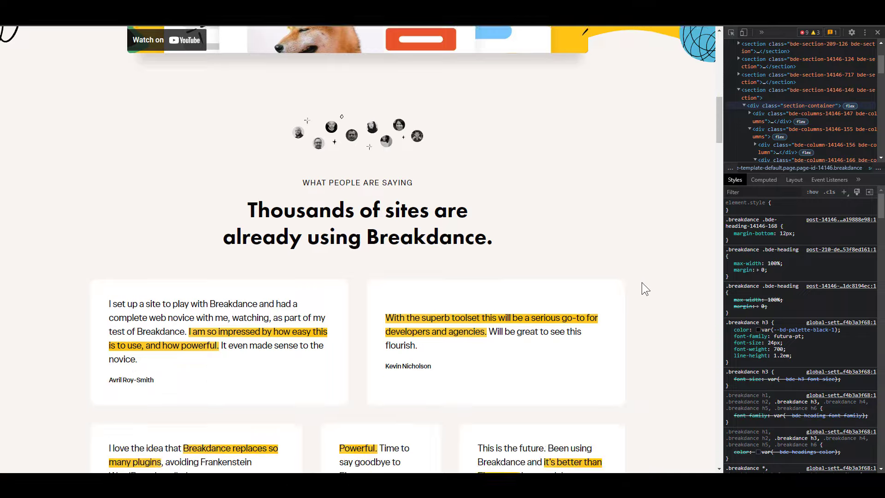
pyautogui.scroll(1, 713, 98)
pyautogui.moveTo(713, 99); pyautogui.dragTo(709, 235)
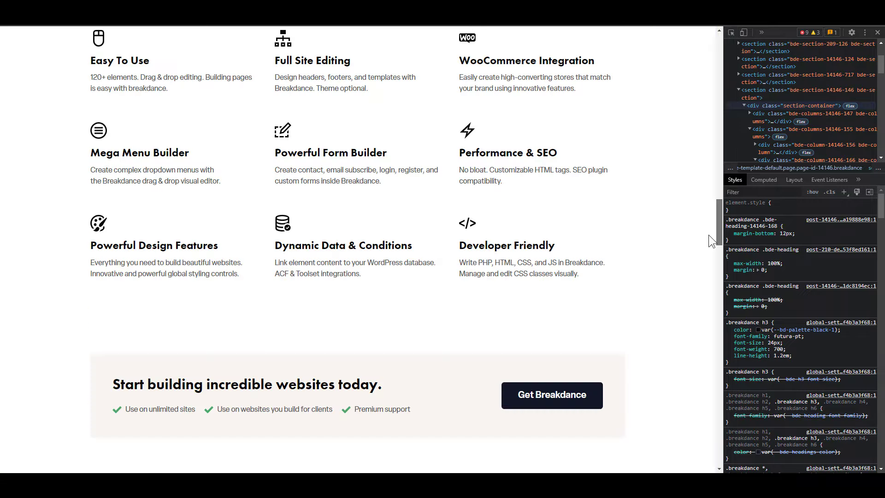
pyautogui.moveTo(538, 266); pyautogui.dragTo(489, 255)
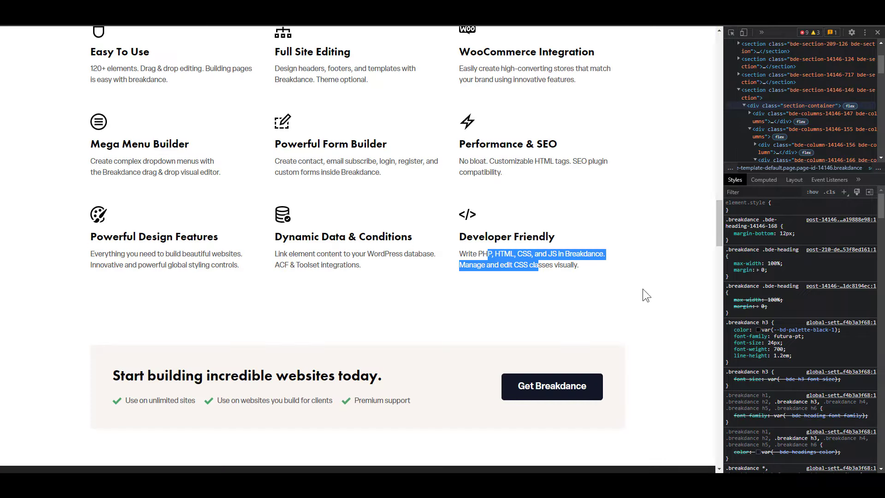
pyautogui.moveTo(720, 228); pyautogui.dragTo(697, 55)
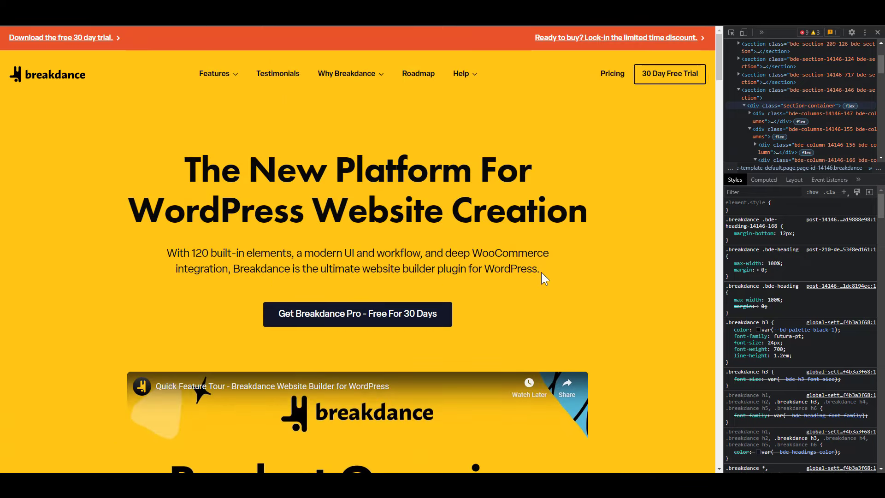
pyautogui.moveTo(540, 270); pyautogui.dragTo(190, 253)
pyautogui.moveTo(718, 61); pyautogui.dragTo(717, 139)
pyautogui.moveTo(560, 181); pyautogui.dragTo(432, 164)
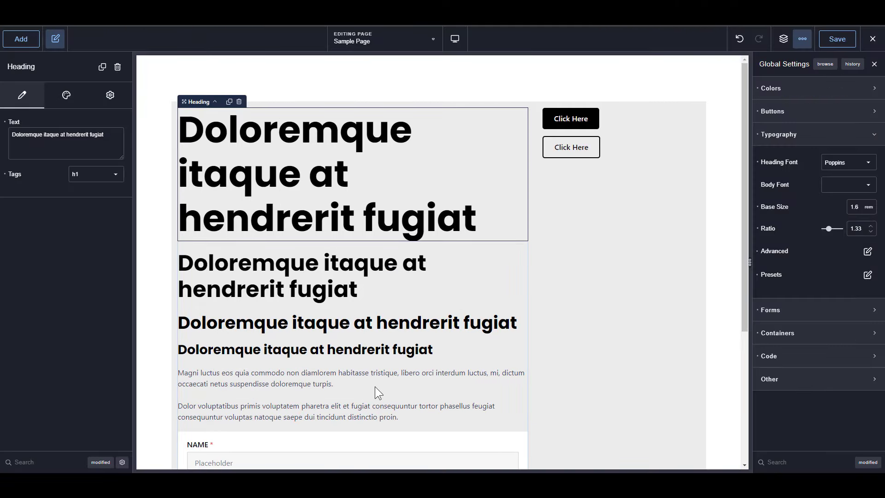
# In the page builder, duplicate the body text element above the contact form.
pyautogui.click(374, 386)
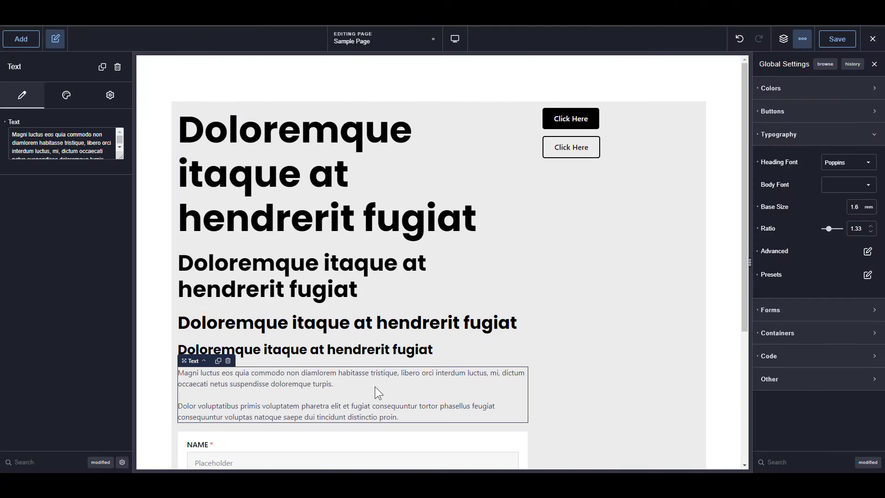
pyautogui.click(101, 67)
pyautogui.scroll(-4, 266, 256)
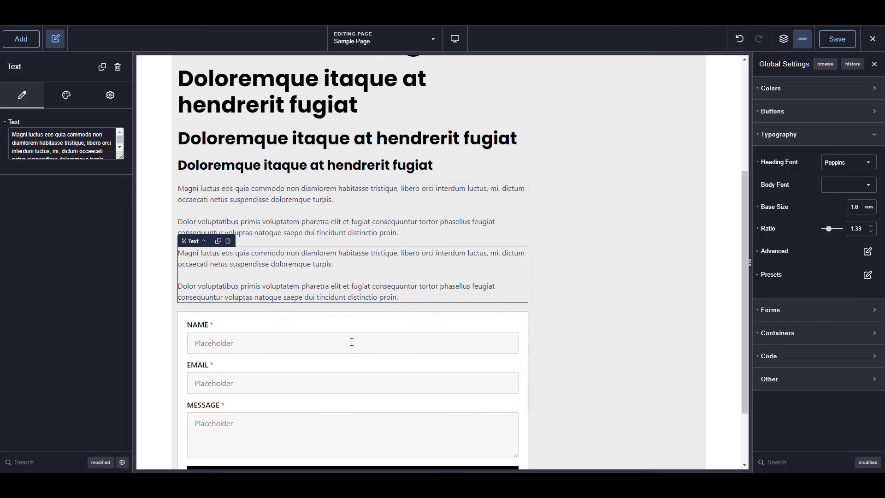
# Add a new global typography preset named Body-extraLarge.
pyautogui.click(867, 277)
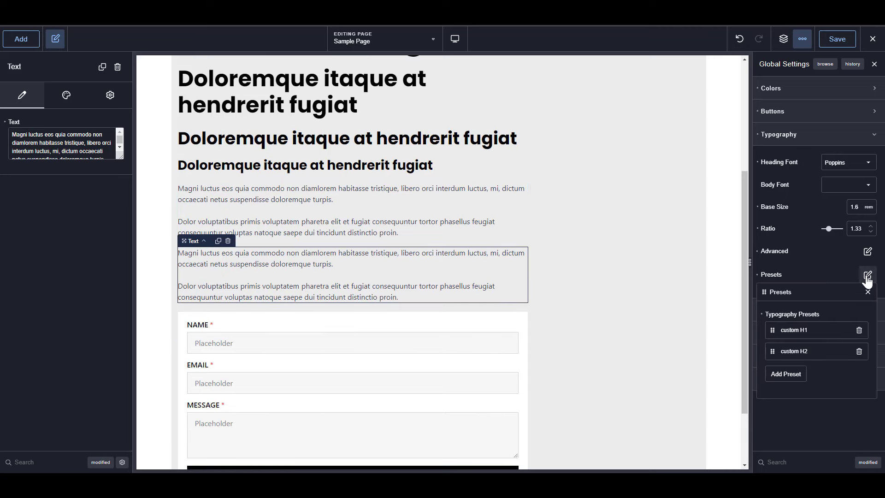
pyautogui.click(790, 373)
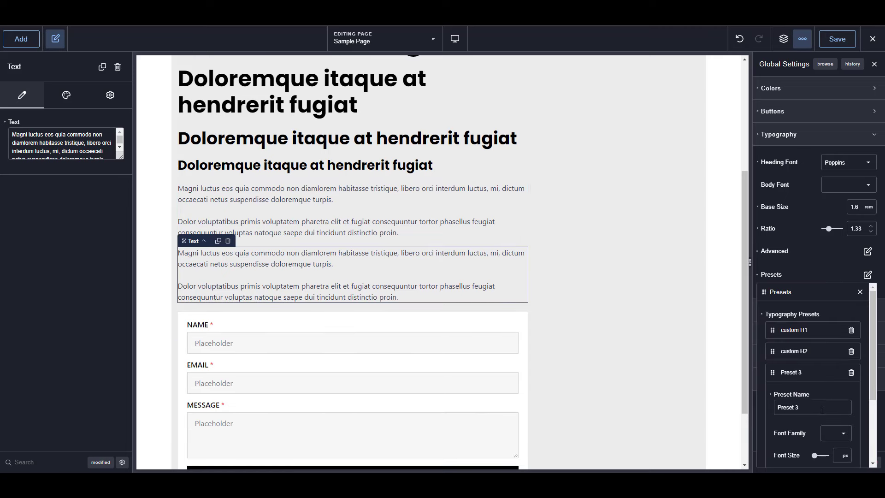
pyautogui.tripleClick(822, 409)
pyautogui.write('Body-extraLarge')
pyautogui.scroll(-2, 818, 396)
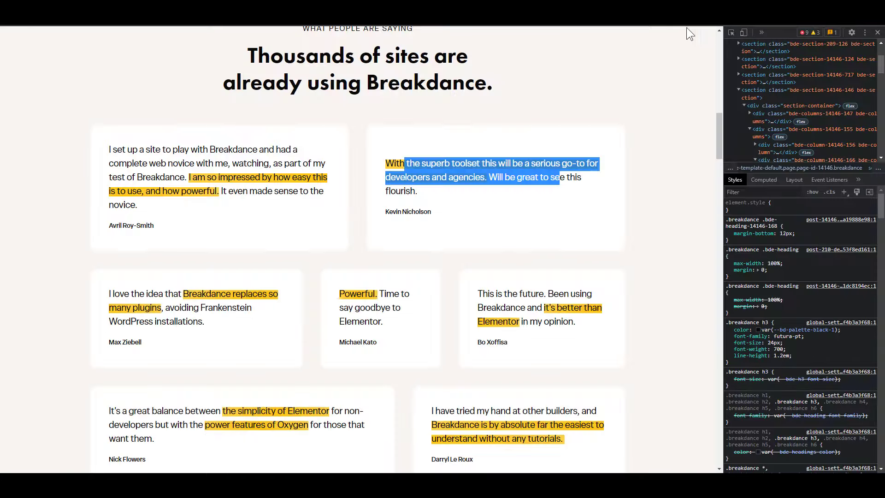
# Inspect the hero's subtitle text on the Breakdance homepage, and set the Body-extraLarge preset's font size to 2.4 rem in the page builder.
pyautogui.moveTo(719, 134); pyautogui.dragTo(719, 37)
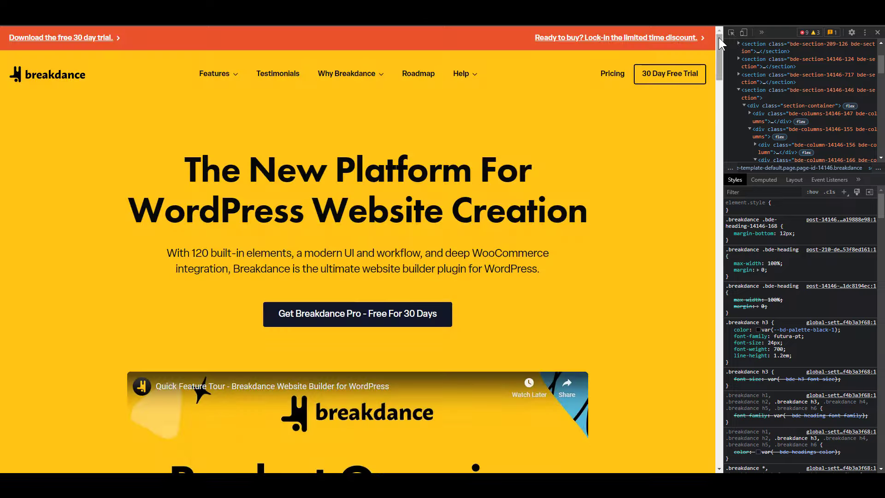
pyautogui.click(731, 32)
pyautogui.click(489, 258)
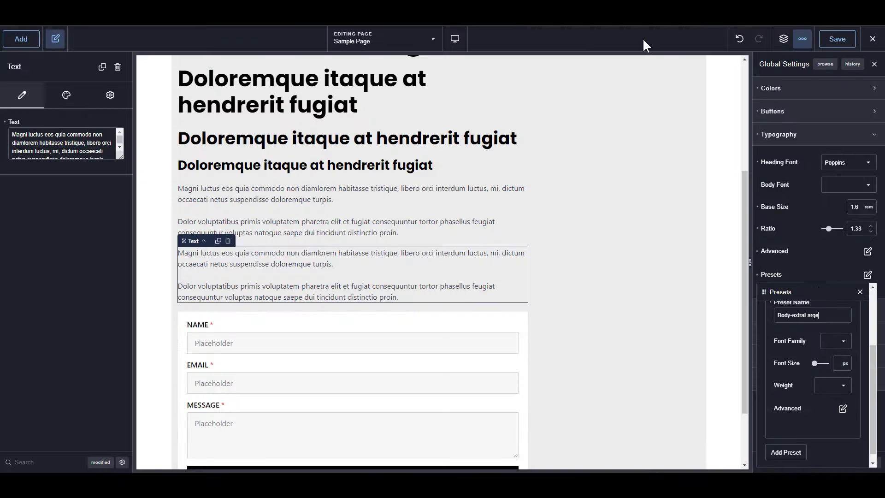
pyautogui.click(846, 364)
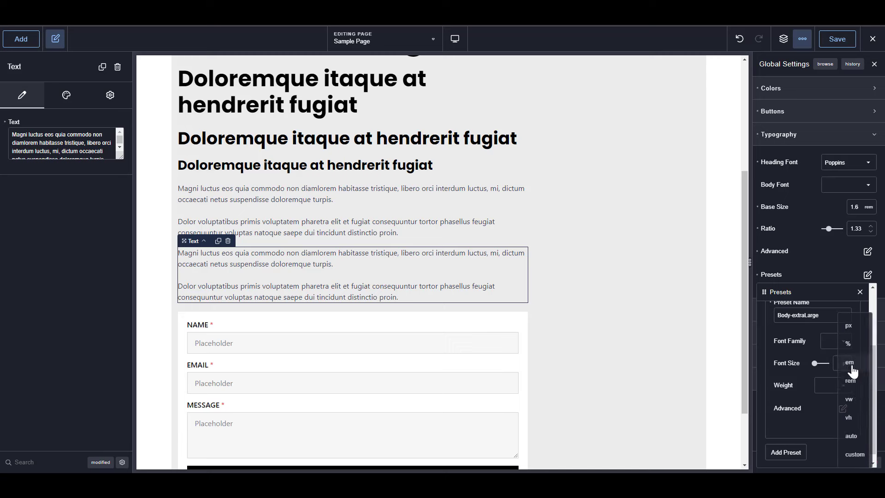
pyautogui.click(853, 392)
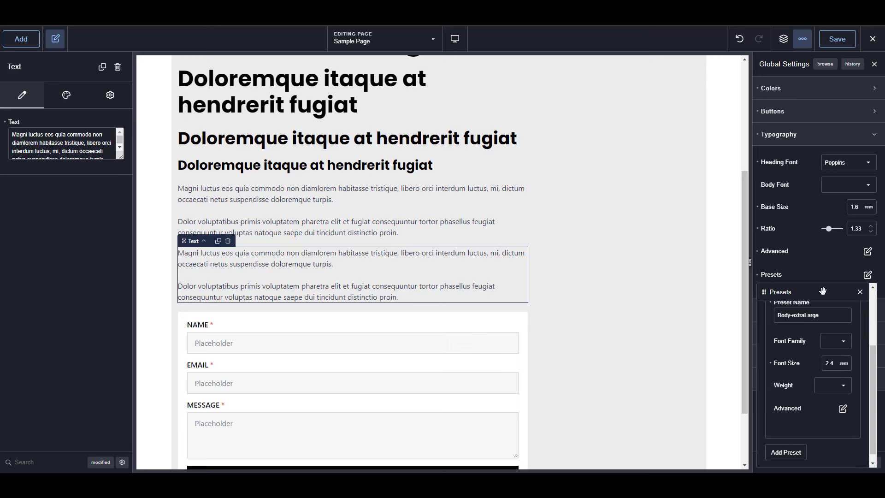
# Add a typography preset named Body-Large with a font size of 2 rem.
pyautogui.click(786, 452)
pyautogui.scroll(3, 812, 385)
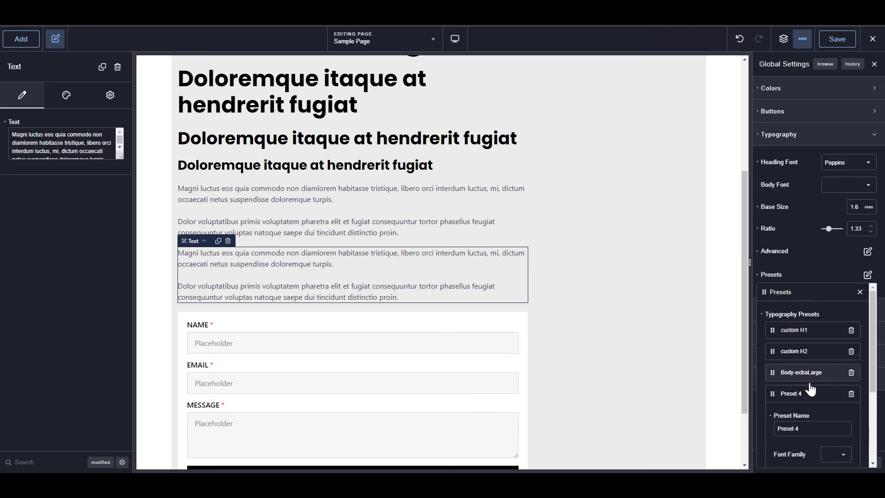
pyautogui.tripleClick(814, 430)
pyautogui.write('Body-')
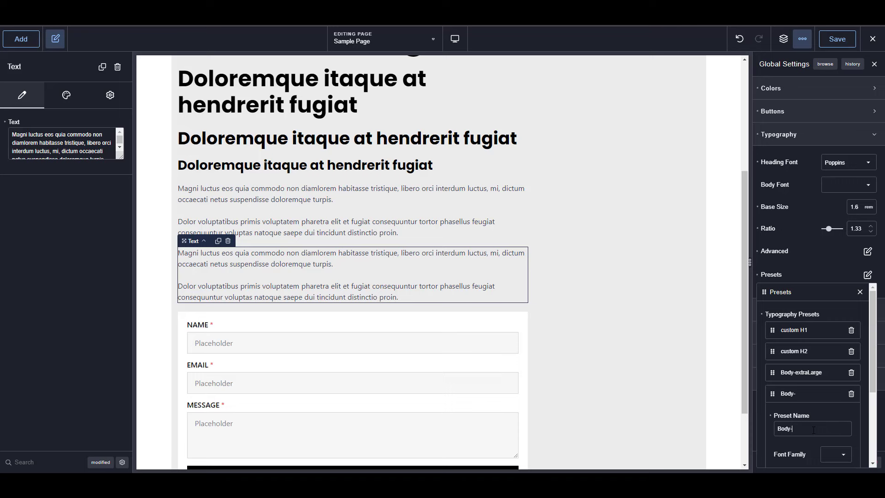
pyautogui.write('Large')
pyautogui.scroll(-2, 814, 415)
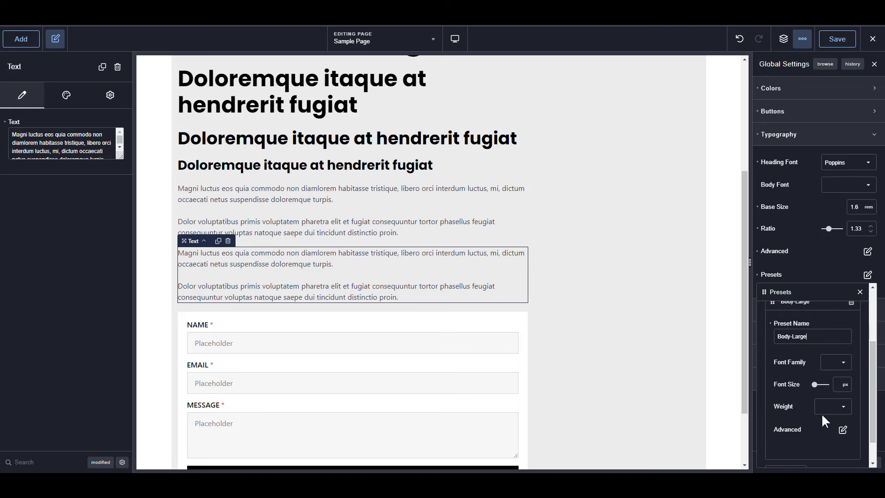
pyautogui.click(846, 385)
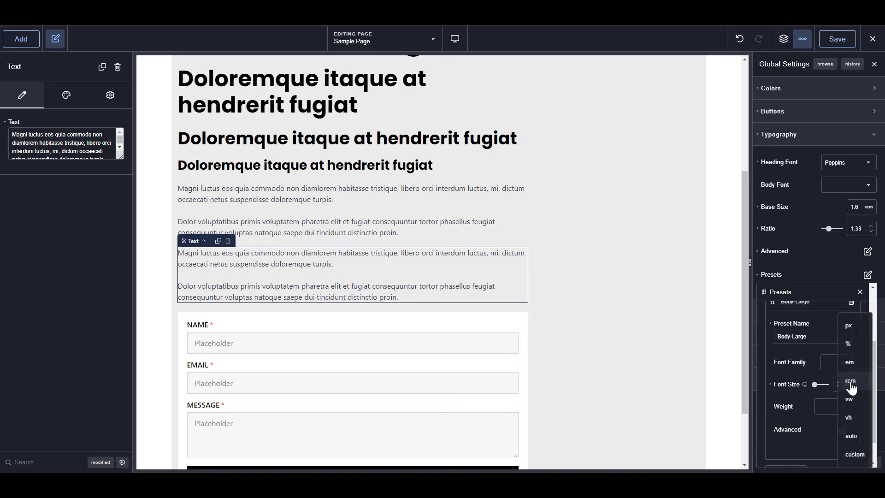
pyautogui.click(851, 381)
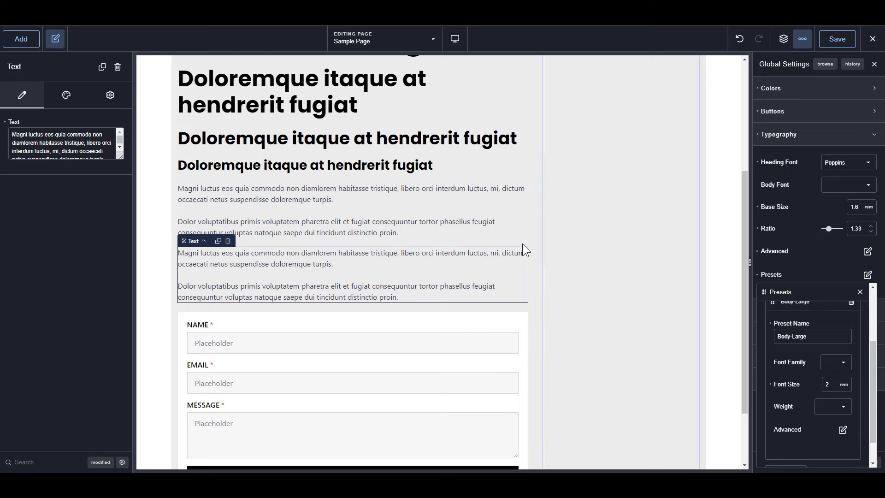
pyautogui.click(861, 292)
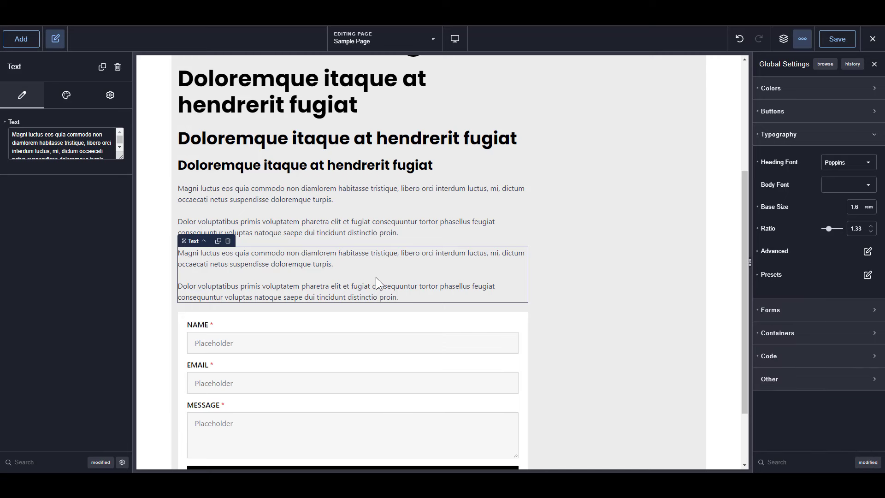
# Apply the Body-extraLarge typography preset to the text element directly above the contact form.
pyautogui.click(66, 95)
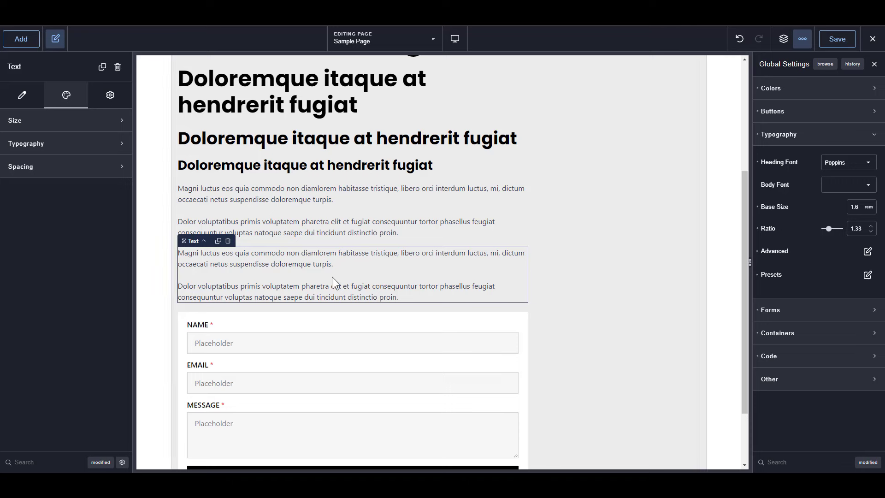
pyautogui.click(339, 217)
pyautogui.click(341, 265)
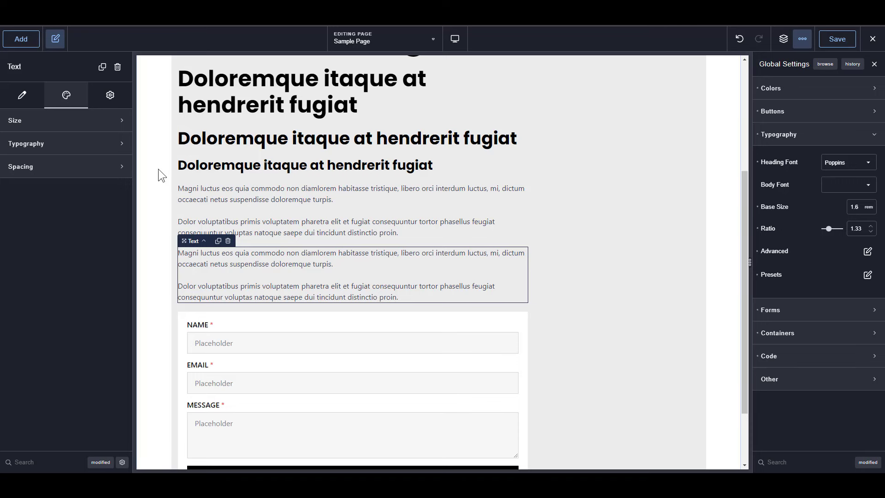
pyautogui.click(48, 143)
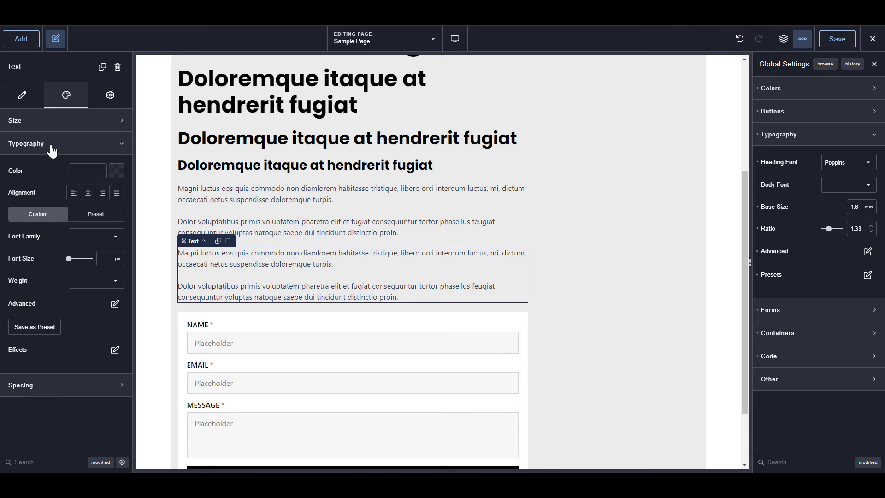
pyautogui.click(88, 215)
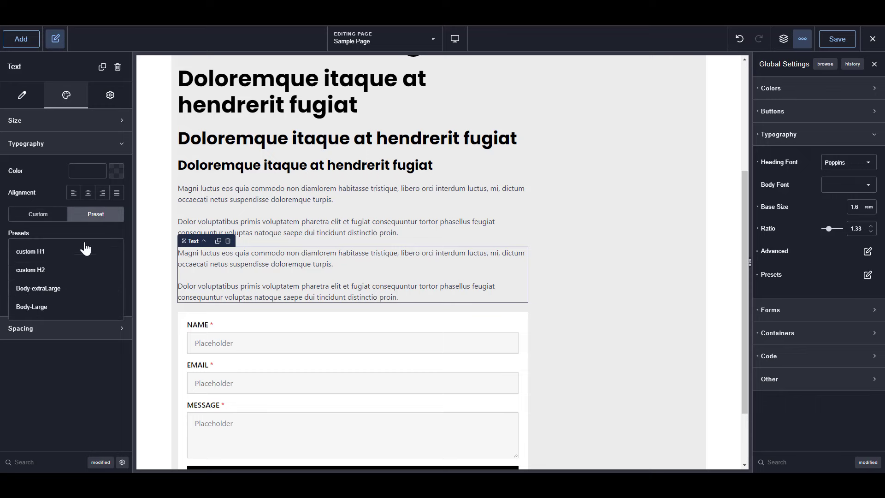
pyautogui.click(41, 289)
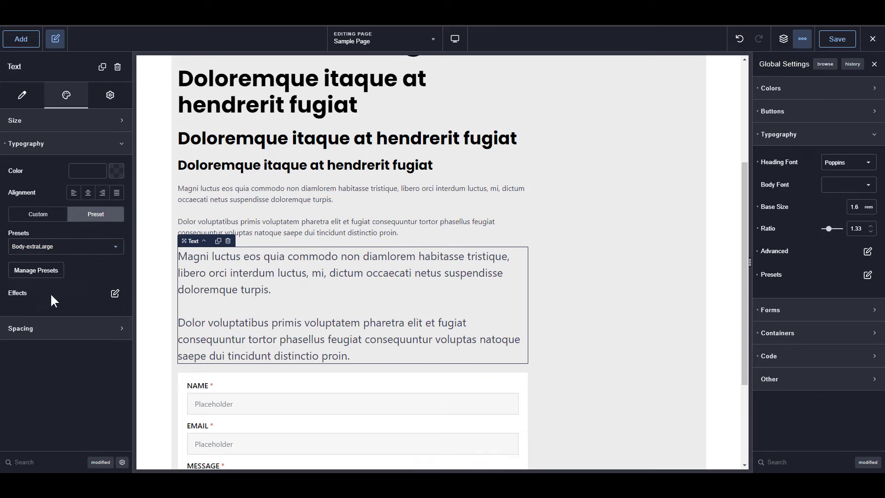
# Duplicate the extra-large text element and apply the Body-Large typography preset to the copy.
pyautogui.click(102, 66)
pyautogui.click(85, 102)
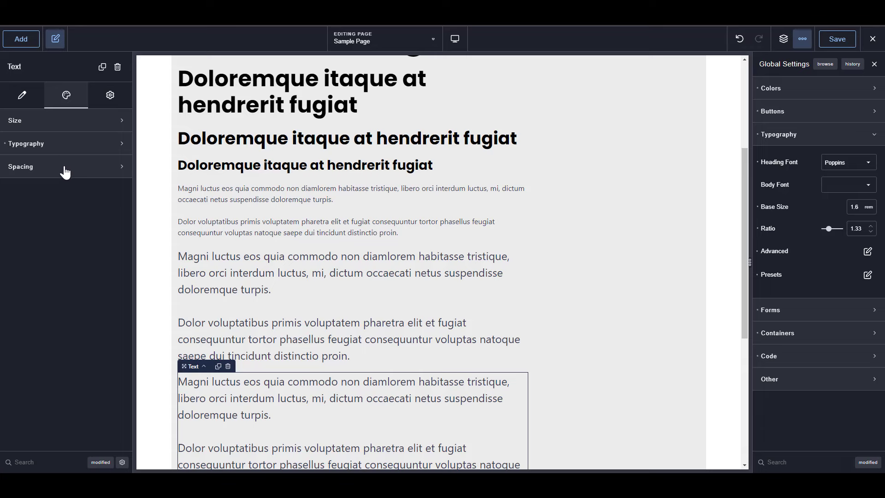
pyautogui.click(69, 146)
pyautogui.click(93, 247)
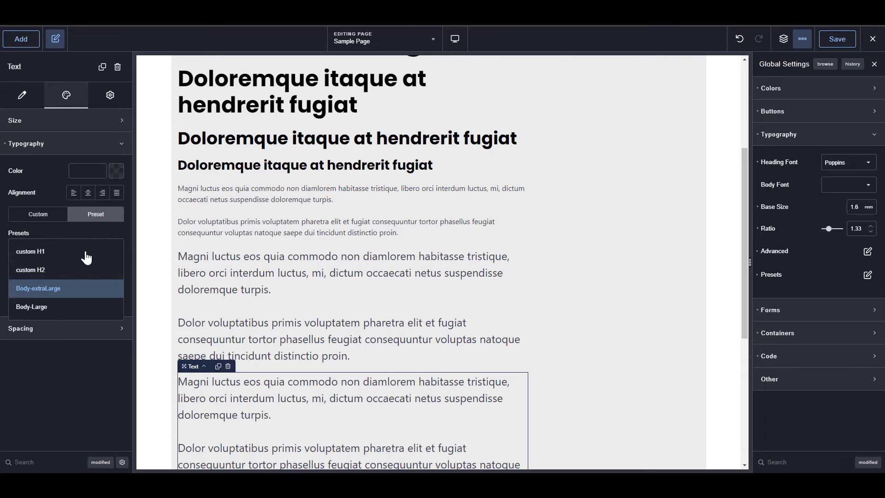
pyautogui.click(60, 308)
pyautogui.scroll(-2, 463, 306)
pyautogui.click(564, 283)
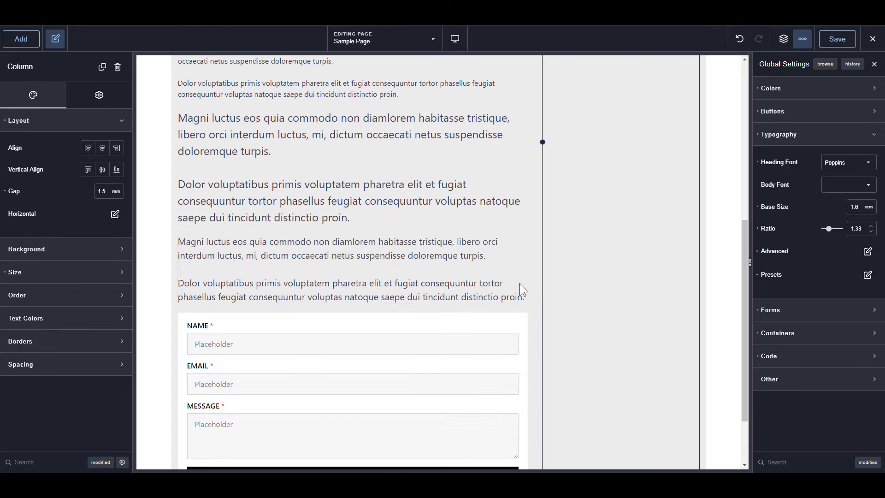
# Switch to the Breakdance homepage and look through its sections to compare their body text sizes.
pyautogui.scroll(1, 433, 293)
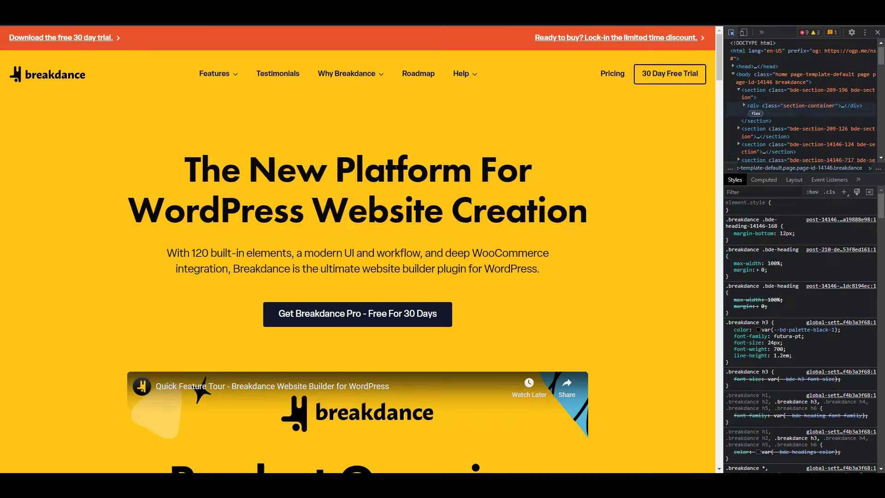
pyautogui.scroll(-13, 427, 300)
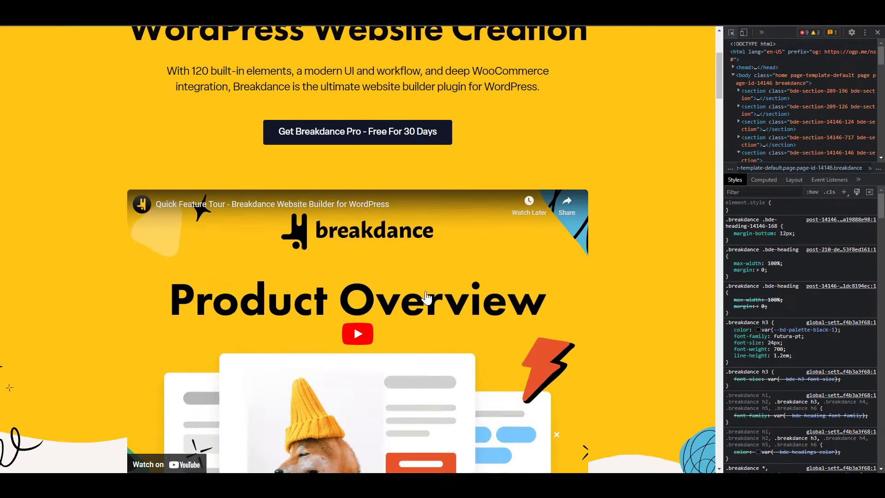
pyautogui.moveTo(721, 121); pyautogui.dragTo(701, 452)
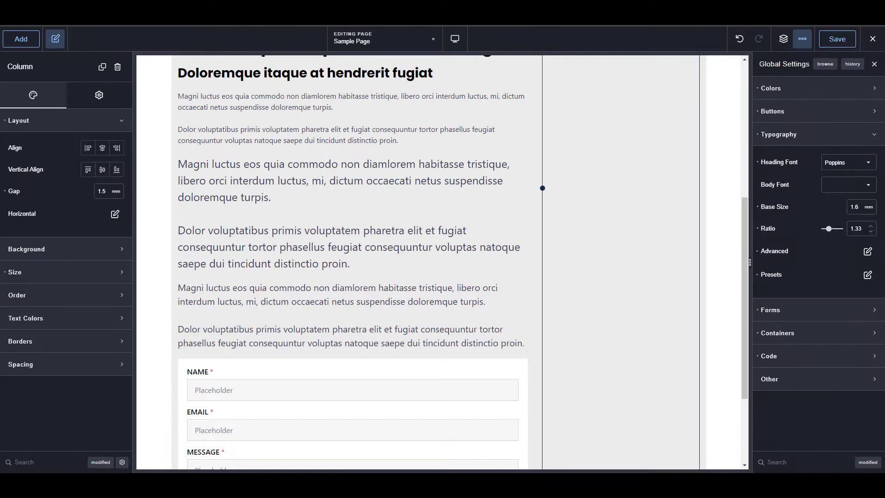
# In the page builder, add a typography preset named Body-small with a font size of 1.2 rem.
pyautogui.click(867, 276)
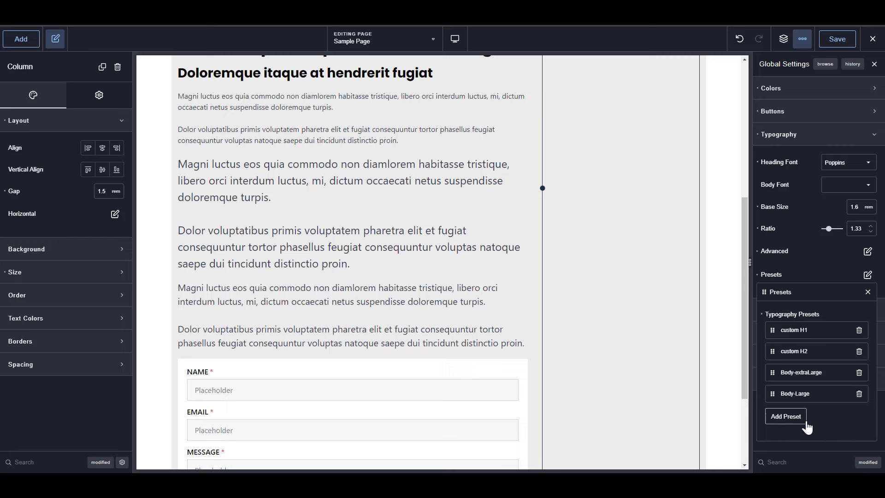
pyautogui.click(786, 417)
pyautogui.write('Body-sam')
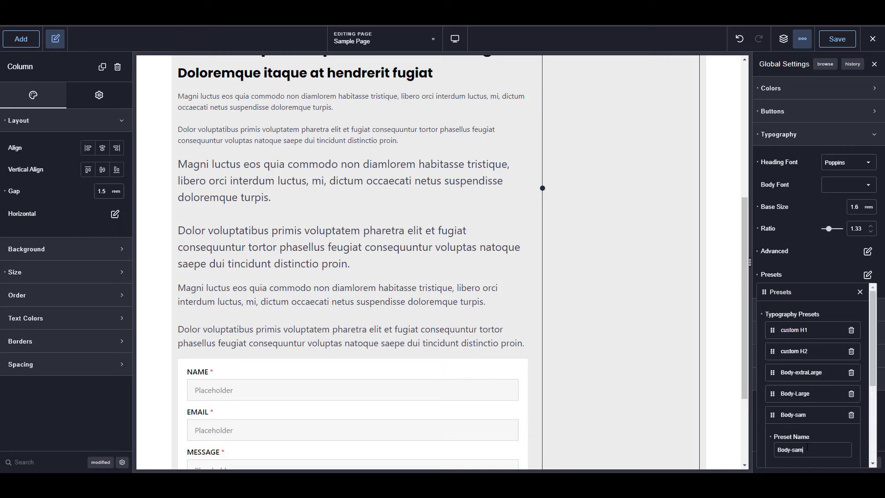
pyautogui.write('all')
pyautogui.scroll(-2, 828, 419)
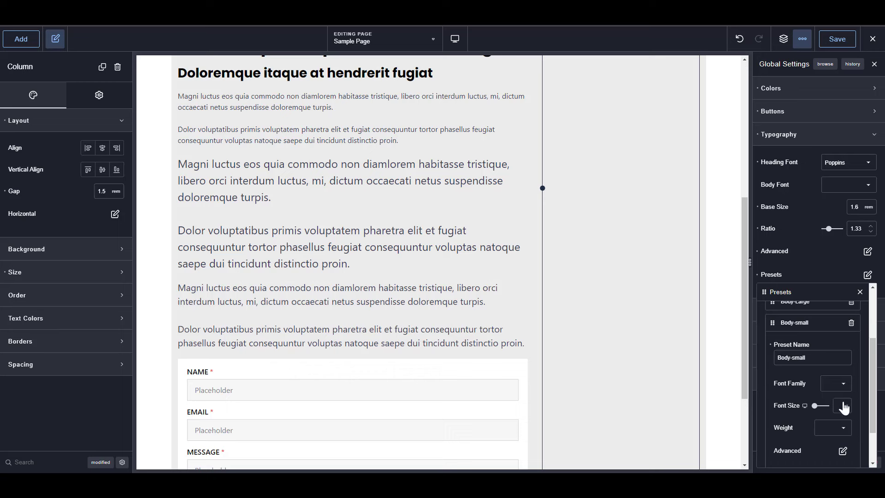
pyautogui.click(850, 411)
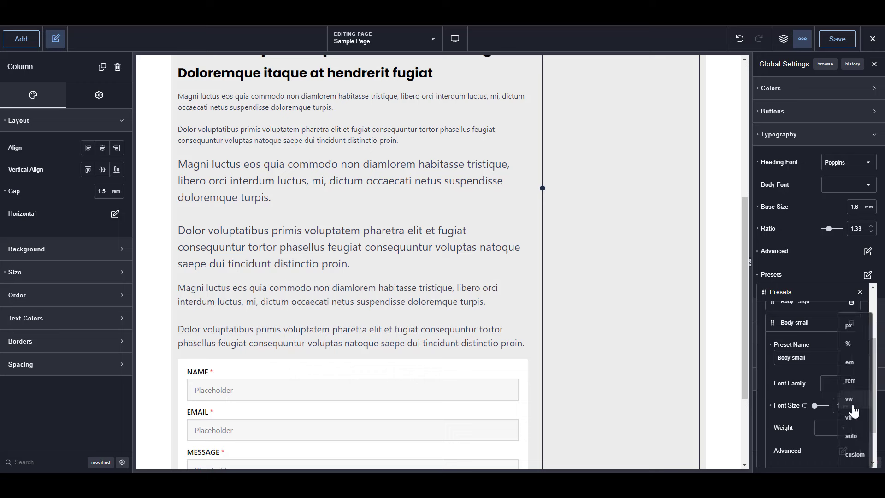
pyautogui.click(865, 384)
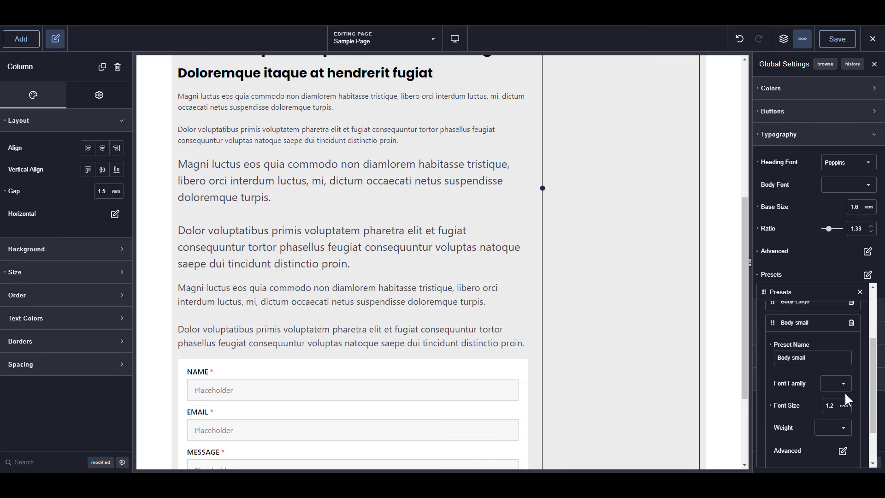
# Add a typography preset named body-extraSmall with a font size of 1 rem.
pyautogui.scroll(-1, 811, 454)
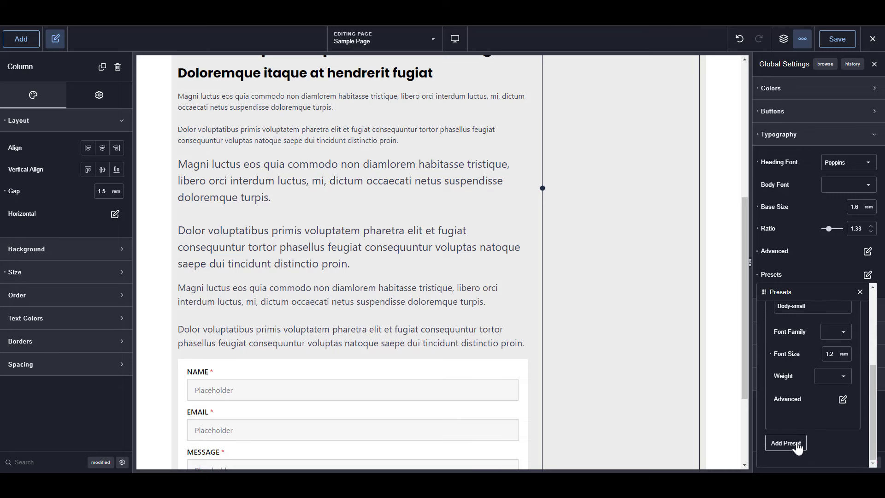
pyautogui.click(791, 444)
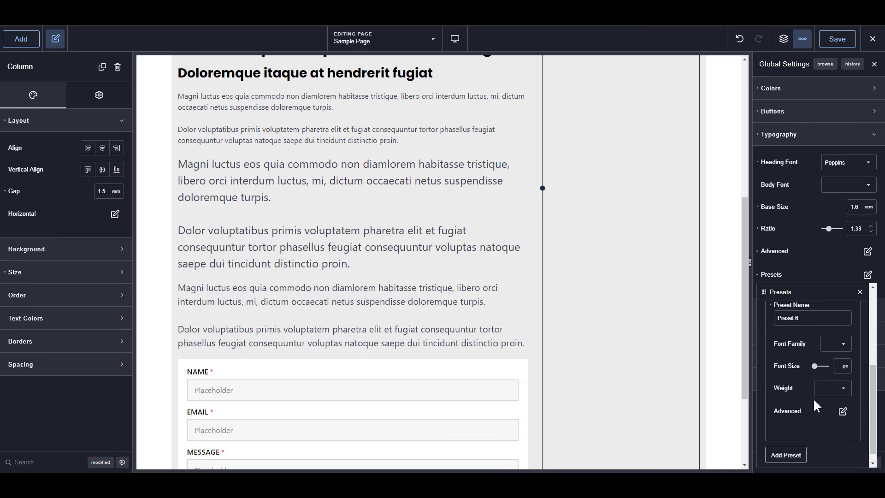
pyautogui.scroll(2, 813, 399)
pyautogui.write('body-extr')
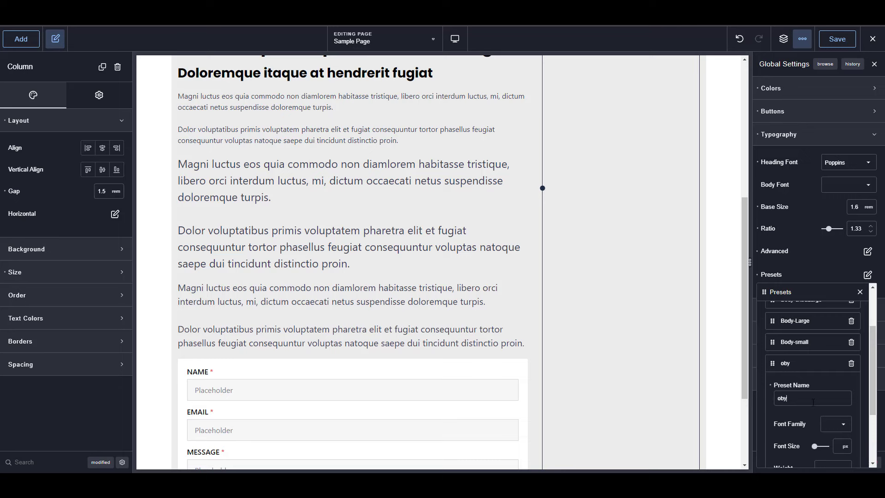
pyautogui.write('aSam')
pyautogui.press('BackSpace')
pyautogui.press('BackSpace')
pyautogui.write('mall')
pyautogui.scroll(-2, 830, 420)
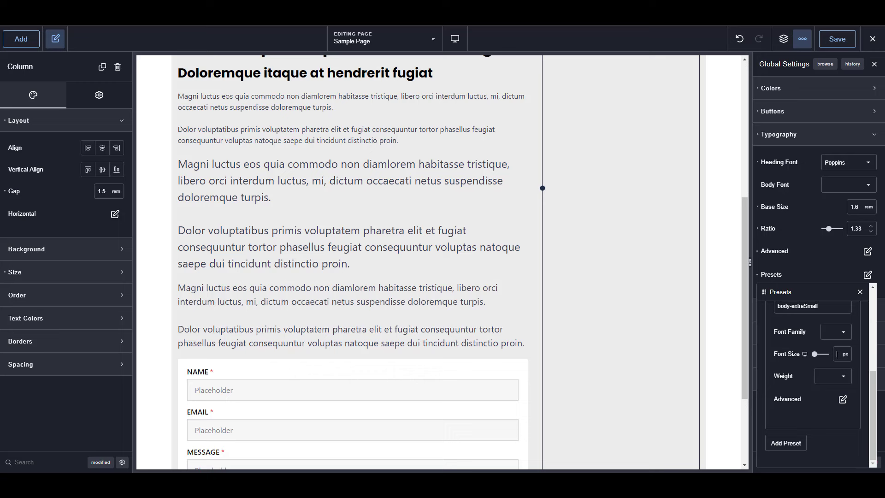
pyautogui.click(846, 357)
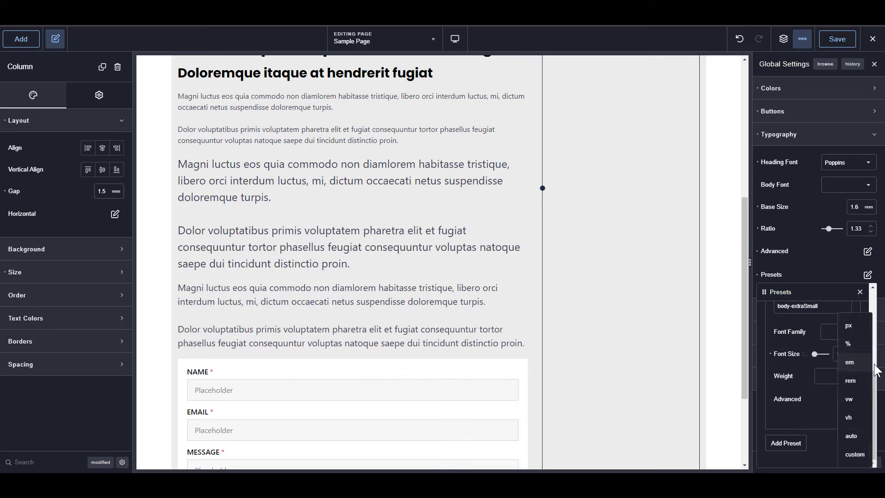
pyautogui.click(843, 393)
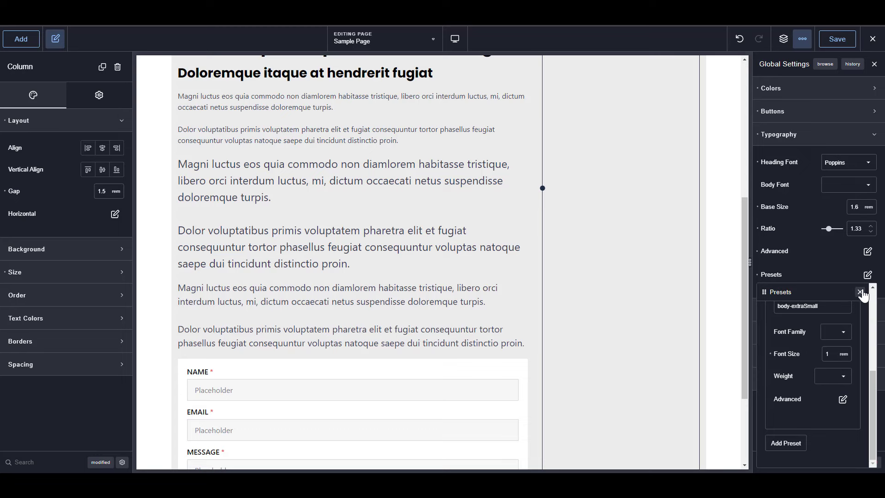
# Duplicate the Body-Large text element and apply the body-extraSmall typography preset to the copy.
pyautogui.click(392, 340)
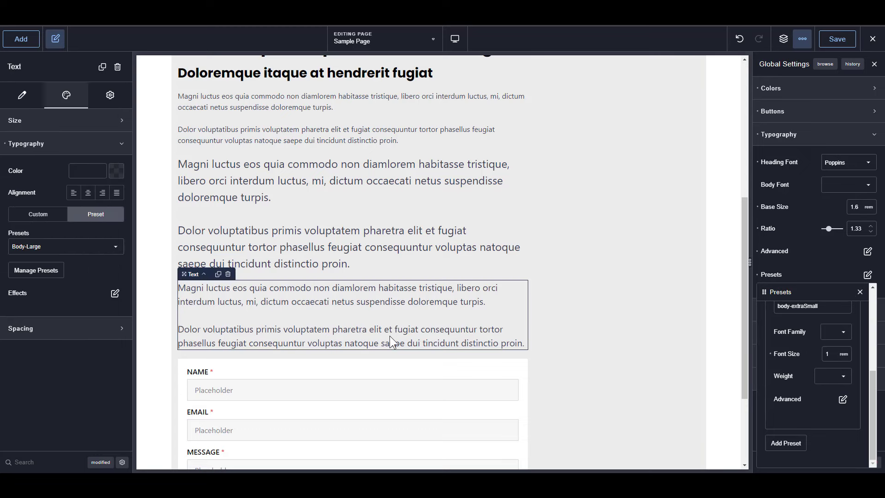
pyautogui.scroll(-2, 323, 277)
pyautogui.click(102, 68)
pyautogui.scroll(-2, 322, 248)
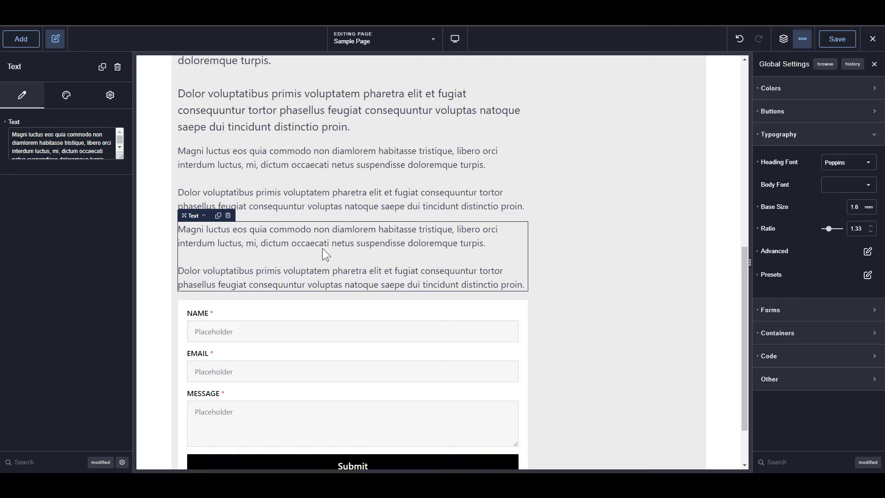
pyautogui.click(67, 96)
pyautogui.click(83, 146)
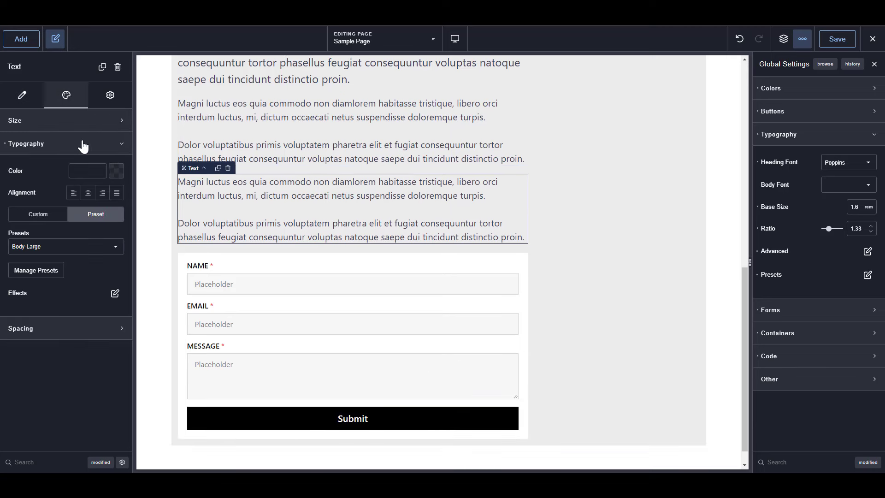
pyautogui.click(76, 252)
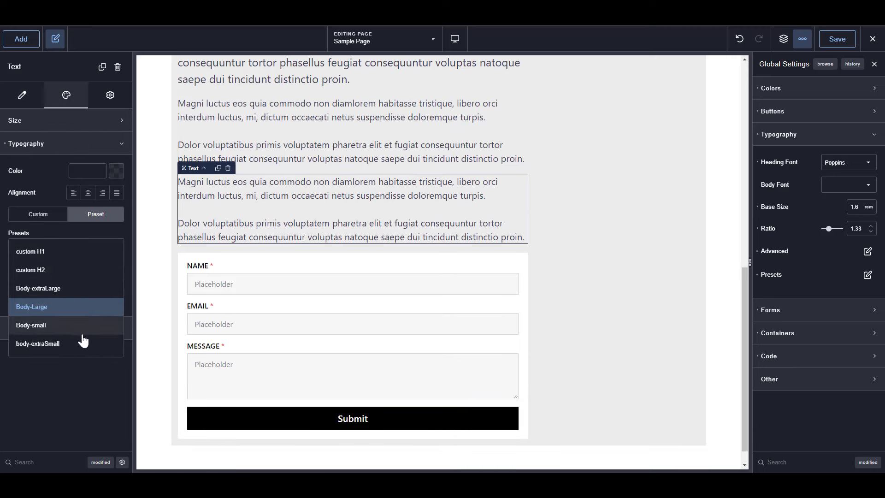
pyautogui.click(51, 349)
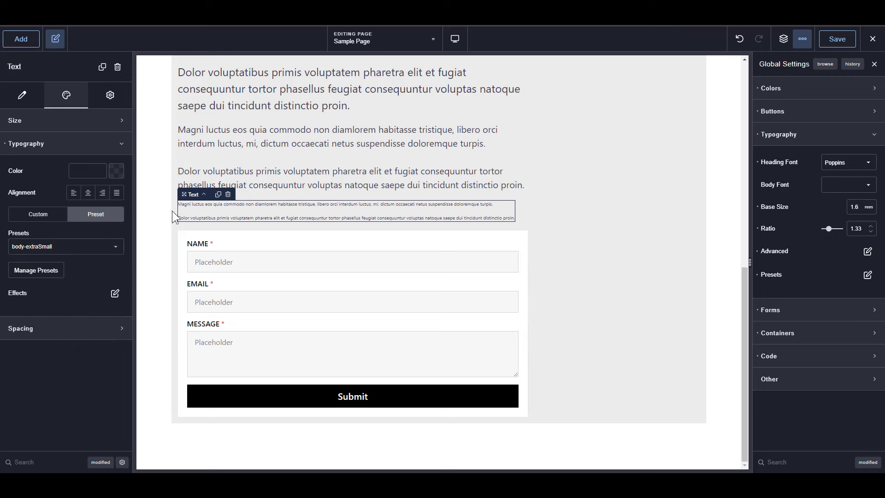
# Duplicate the extra-small text element and apply the Body-small typography preset to the copy.
pyautogui.click(102, 68)
pyautogui.click(79, 103)
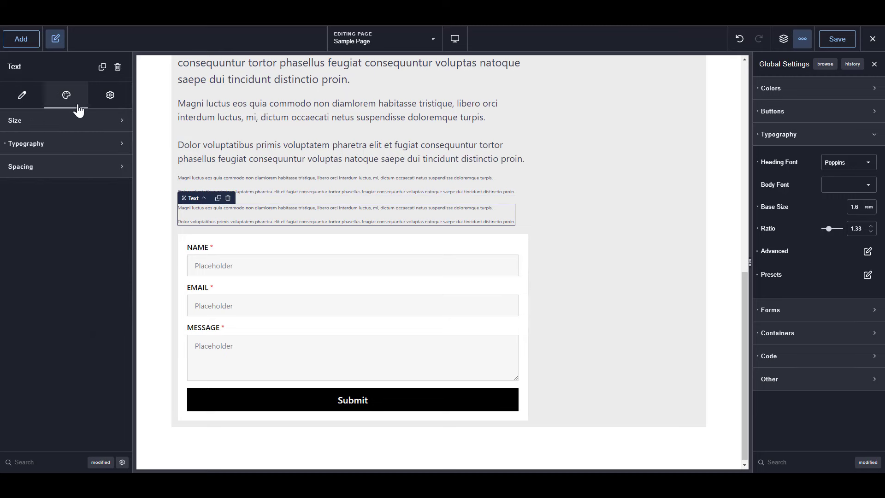
pyautogui.click(81, 144)
pyautogui.click(93, 256)
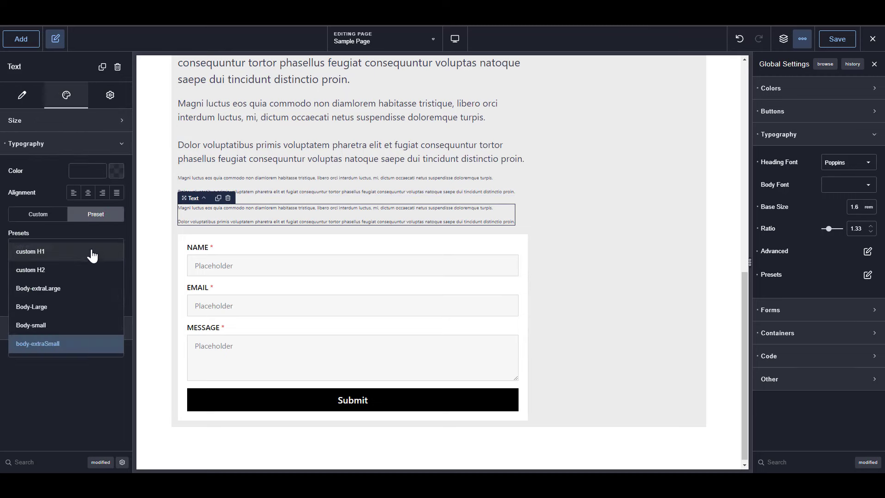
pyautogui.click(59, 326)
pyautogui.click(548, 183)
pyautogui.click(391, 226)
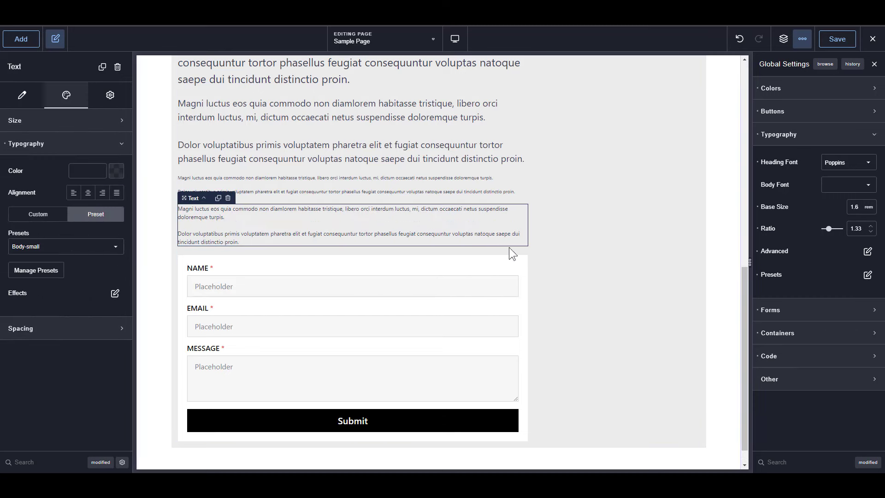
# Look through the page's headings and text elements to compare the sizes of the body text presets with the default body text.
pyautogui.scroll(3, 510, 231)
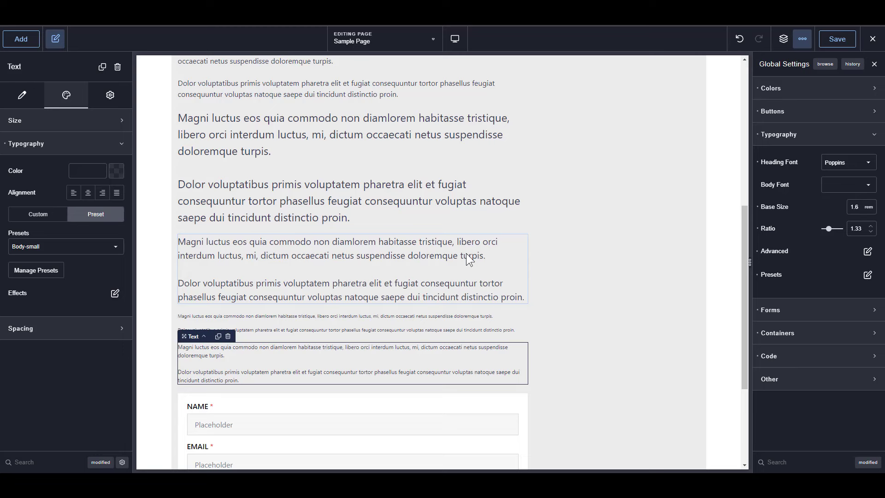
pyautogui.scroll(4, 482, 248)
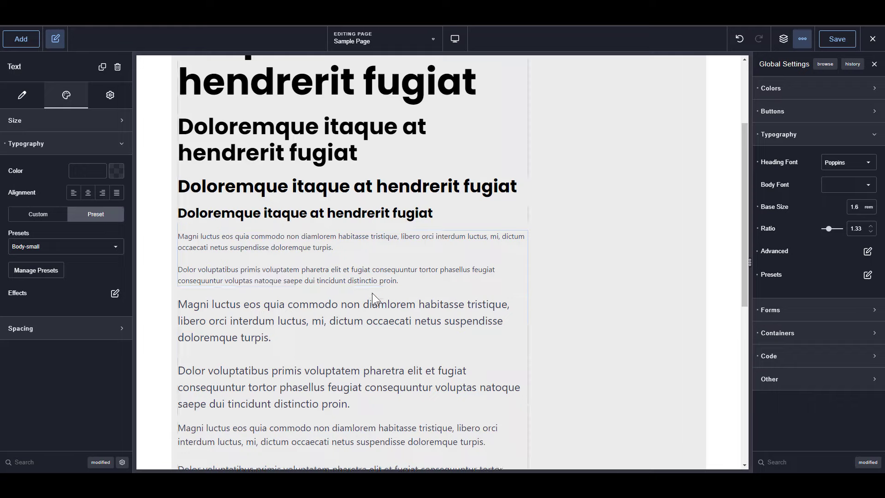
pyautogui.scroll(3, 485, 250)
pyautogui.scroll(-2, 515, 258)
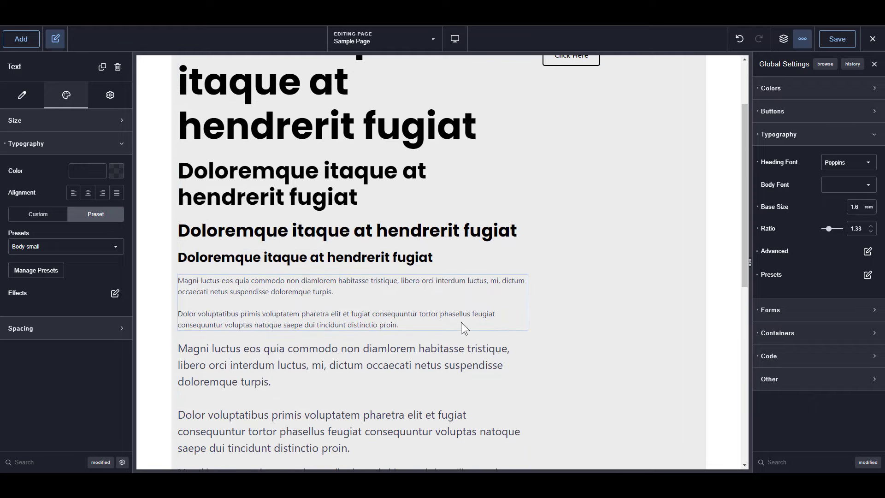
pyautogui.scroll(-2, 454, 320)
pyautogui.scroll(3, 459, 314)
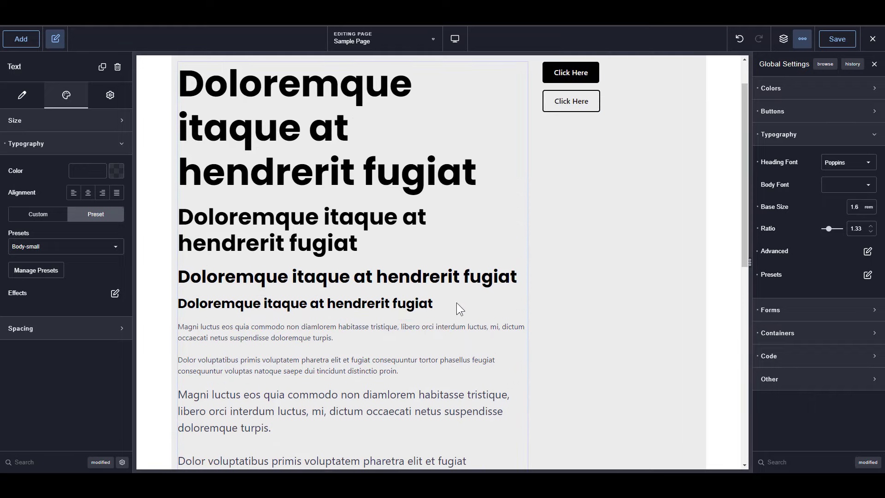
pyautogui.scroll(-3, 438, 272)
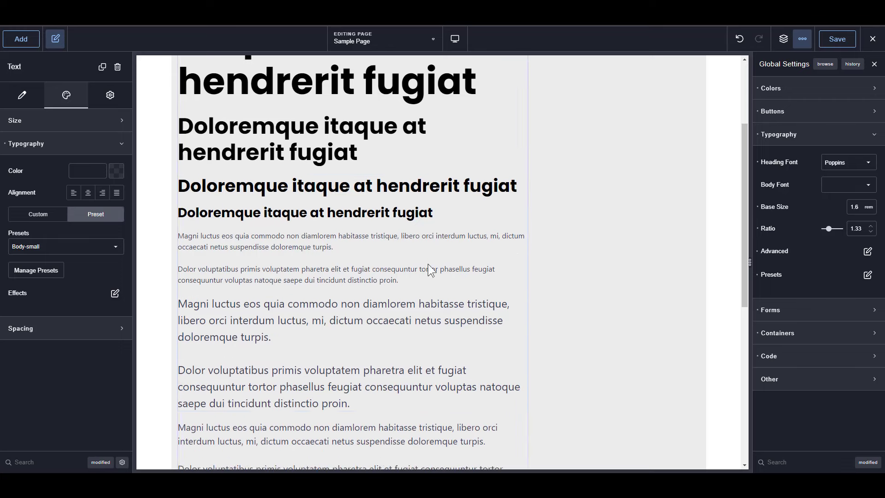
pyautogui.click(405, 273)
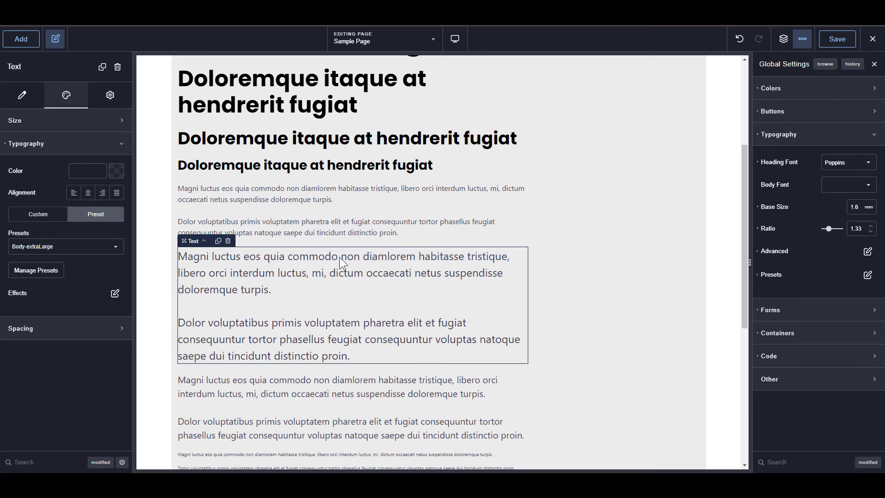
# Switch to the Breakdance homepage and examine the heading style of the "Why People Love Breakdance" section.
pyautogui.click(838, 38)
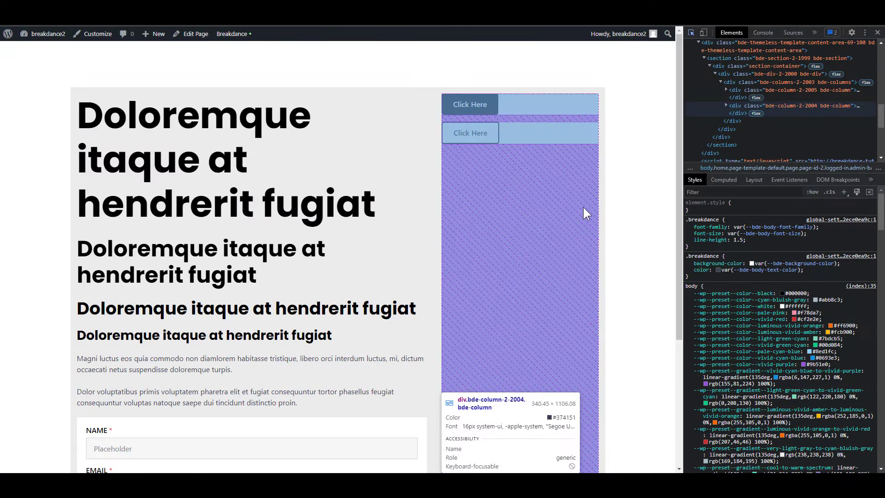
pyautogui.scroll(-4, 583, 206)
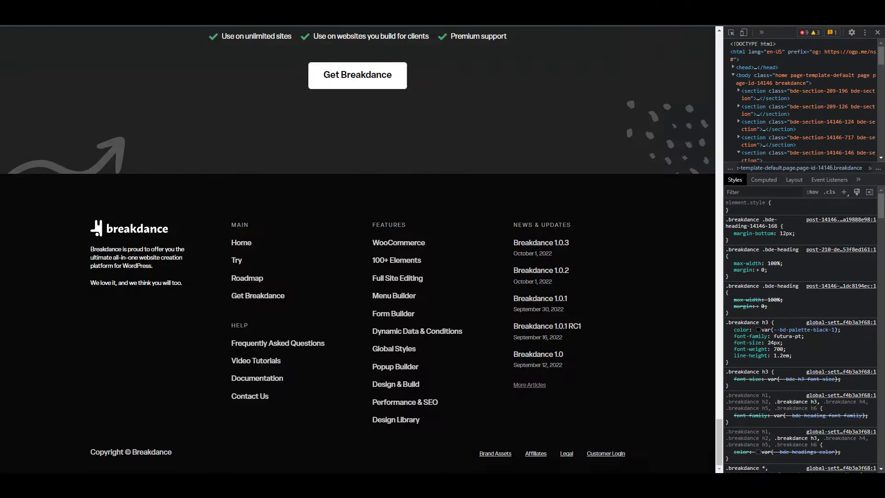
pyautogui.scroll(10, 579, 239)
pyautogui.scroll(2, 423, 158)
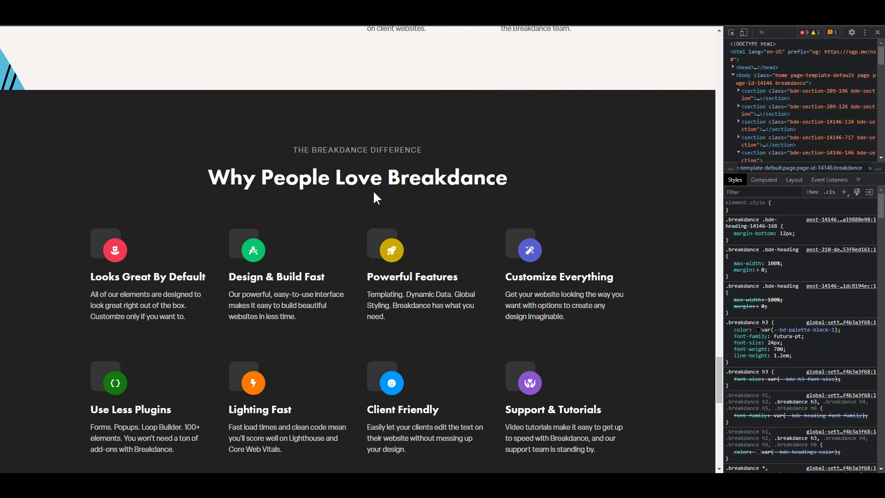
pyautogui.moveTo(210, 172); pyautogui.dragTo(488, 179)
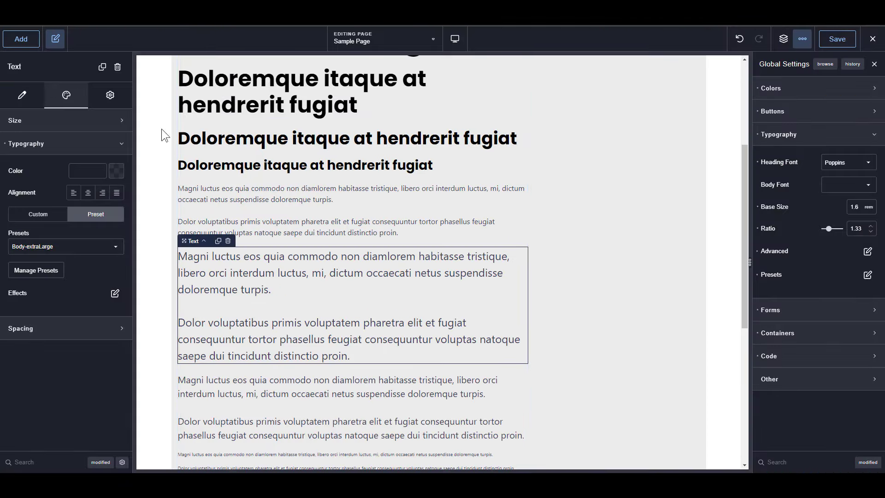
# Back in the page builder, add a basic Text element directly below the h4 heading.
pyautogui.click(302, 167)
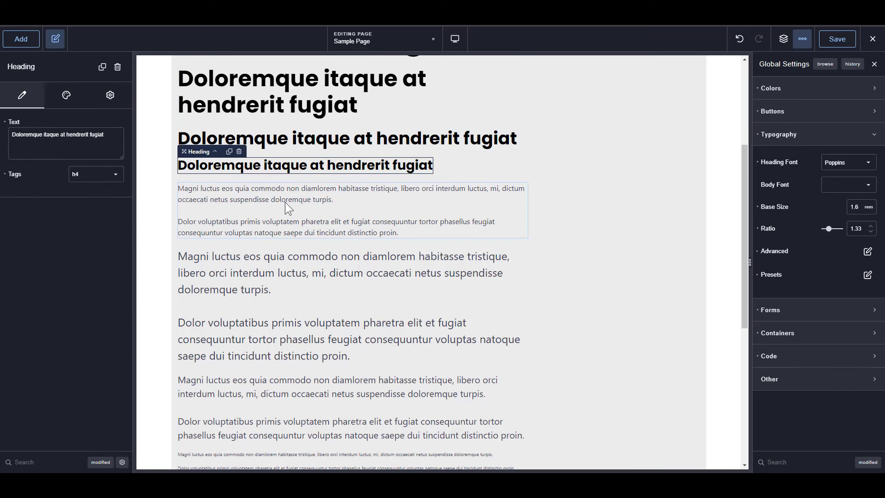
pyautogui.click(285, 202)
pyautogui.click(291, 165)
pyautogui.click(22, 39)
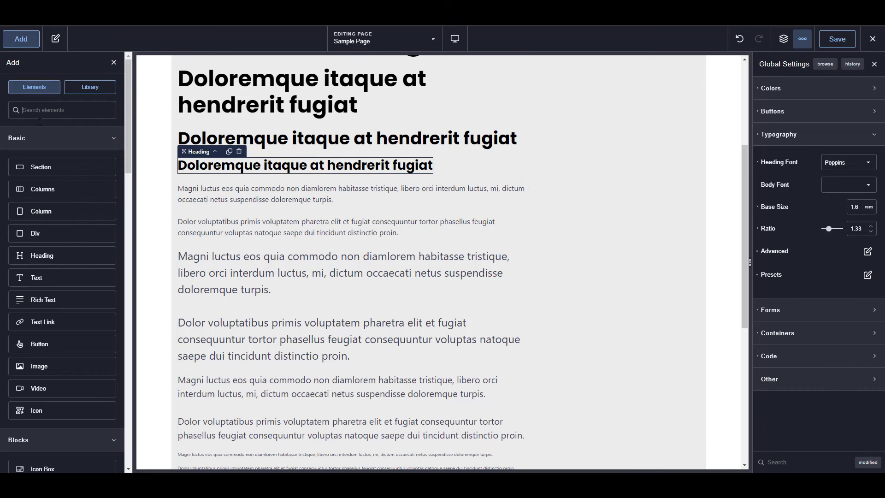
pyautogui.moveTo(46, 277); pyautogui.dragTo(268, 194)
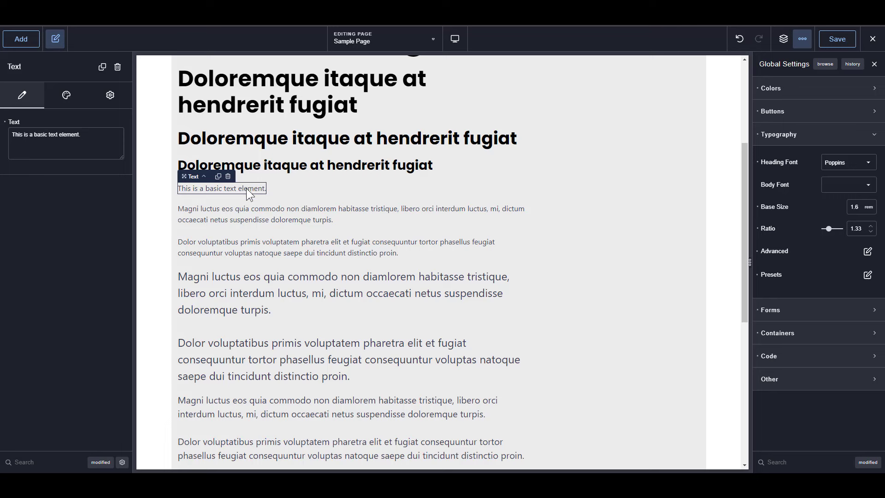
# Apply the custom H2 typography preset to the new text element.
pyautogui.click(68, 95)
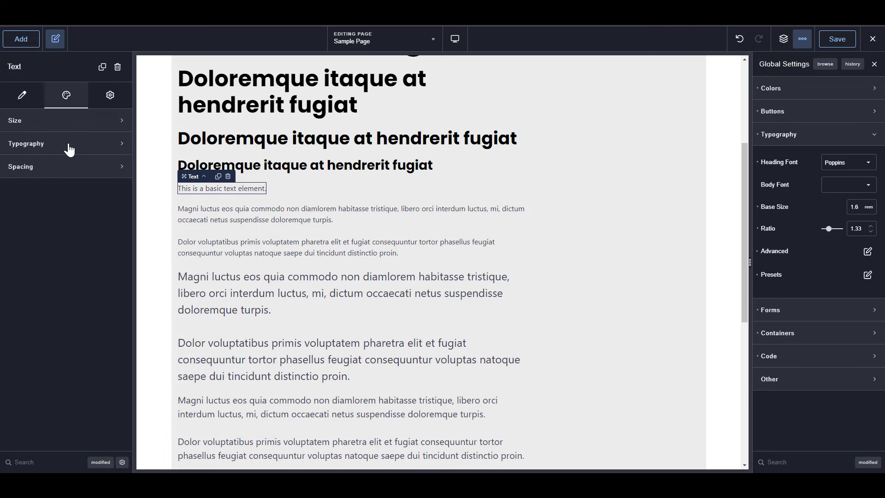
pyautogui.click(69, 147)
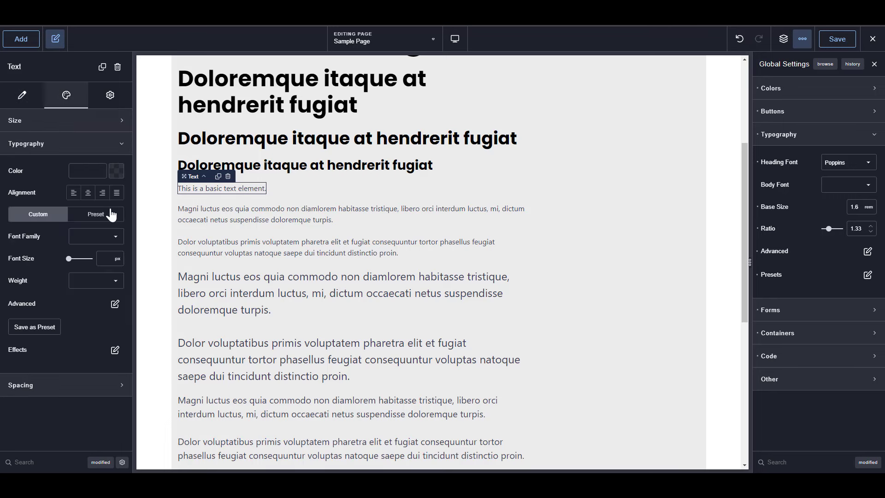
pyautogui.click(95, 214)
pyautogui.click(71, 249)
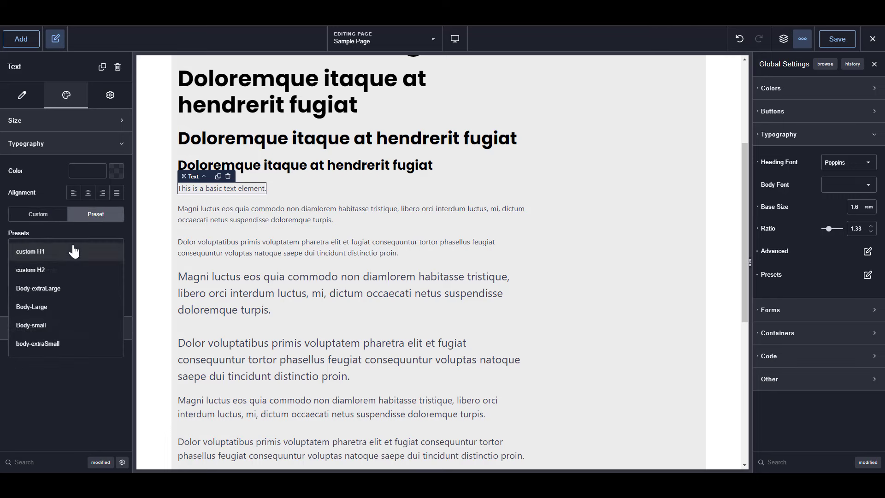
pyautogui.click(35, 270)
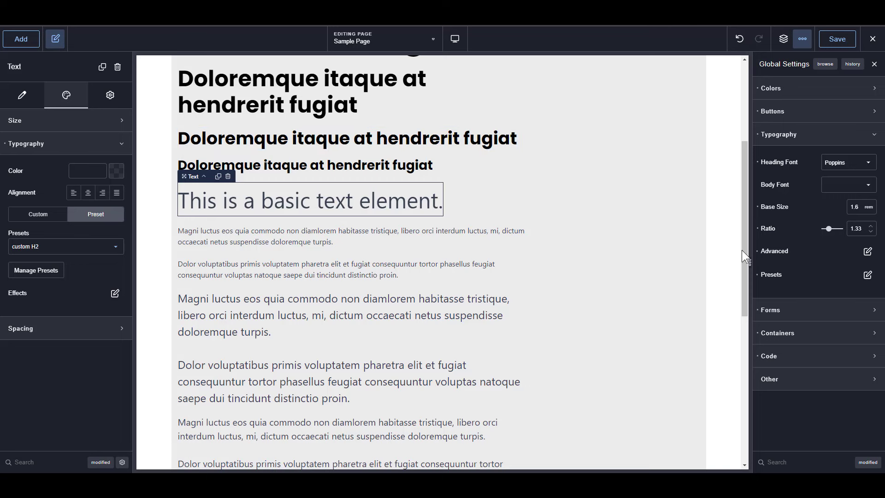
# In the global typography presets, set the font weight of the custom H2 preset to 700.
pyautogui.click(867, 252)
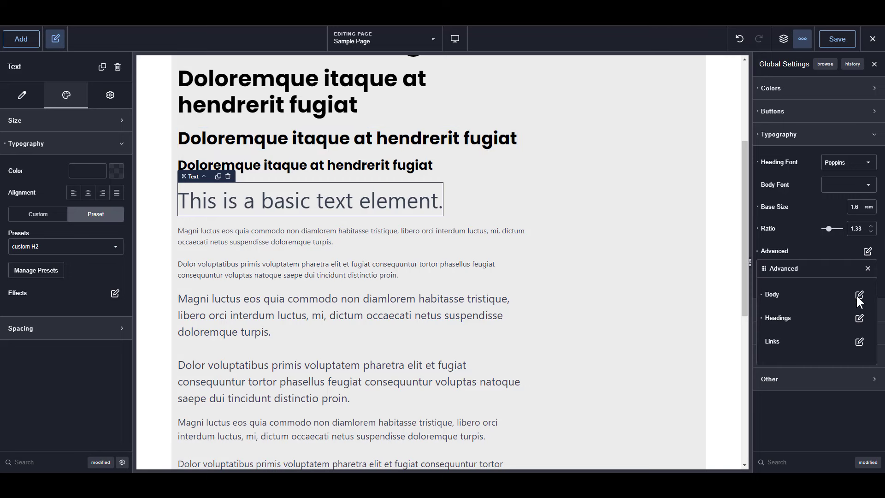
pyautogui.click(867, 252)
pyautogui.click(867, 274)
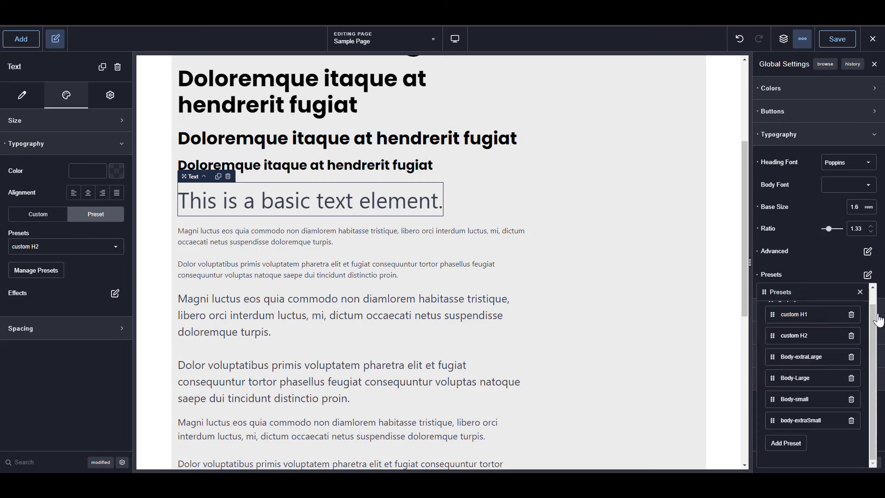
pyautogui.click(822, 337)
pyautogui.scroll(-2, 832, 358)
pyautogui.click(832, 351)
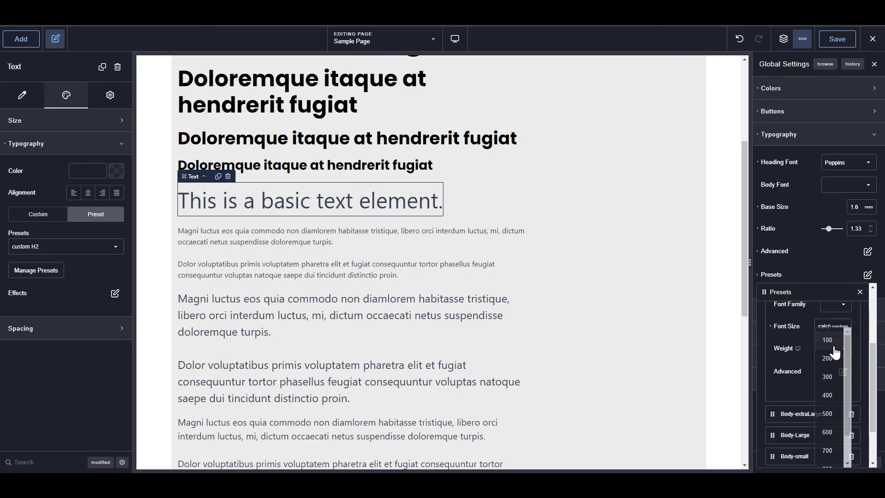
pyautogui.click(834, 452)
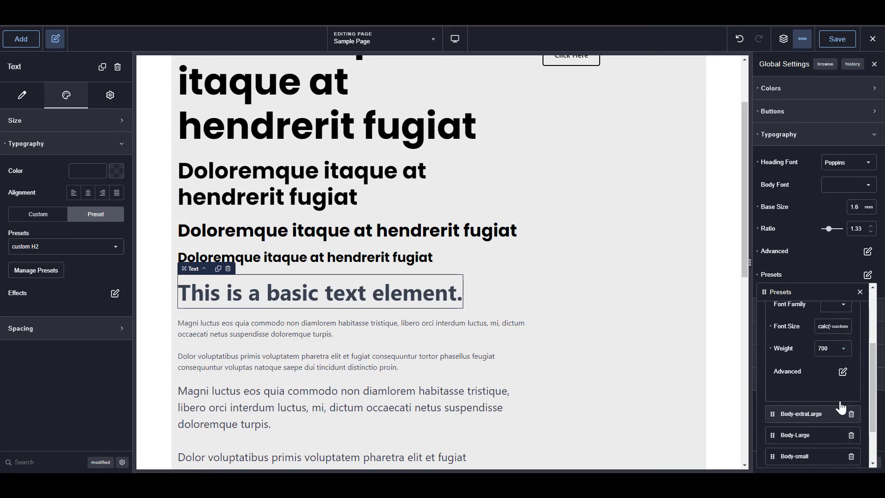
# Clear the custom H2 preset's font weight, set it to 700 again and close the presets.
pyautogui.click(771, 349)
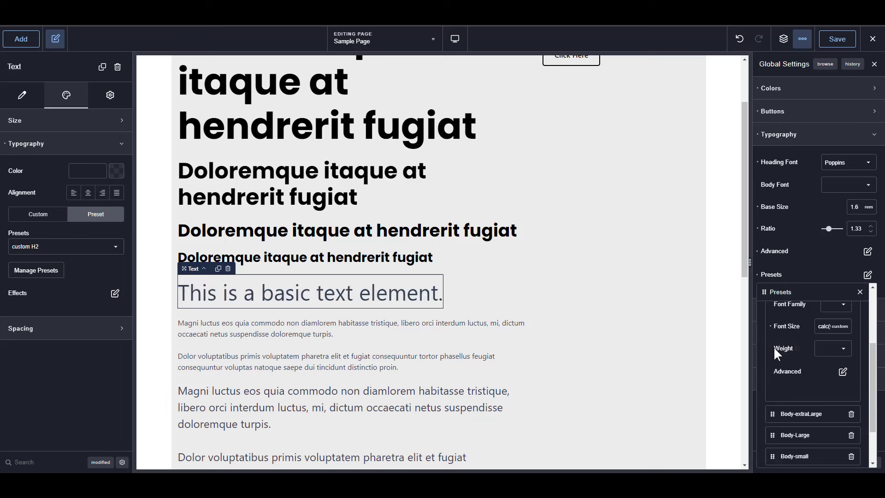
pyautogui.click(832, 349)
pyautogui.click(833, 451)
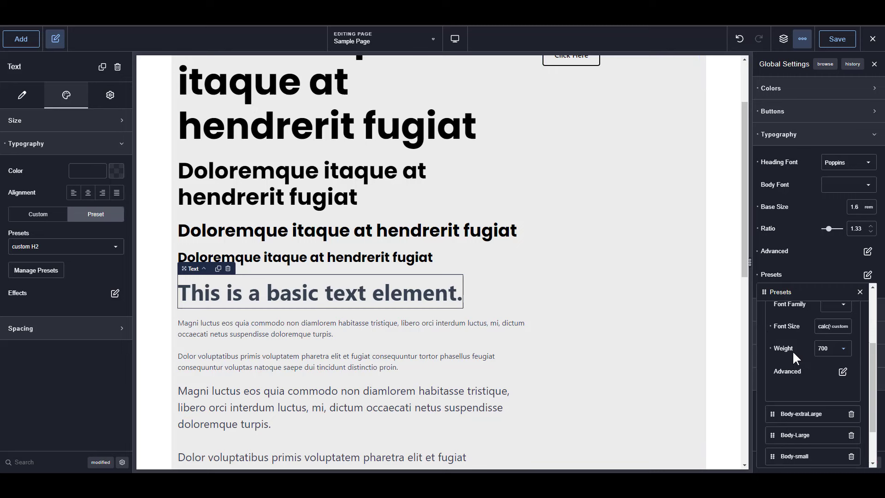
pyautogui.scroll(1, 392, 316)
pyautogui.click(366, 322)
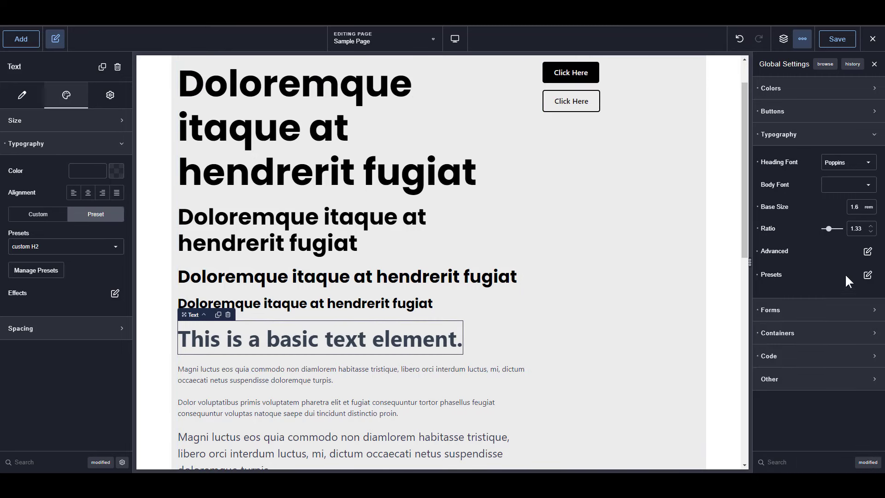
# Review the custom H2 preset's settings and its advanced typography options in the global presets, and close them.
pyautogui.click(867, 275)
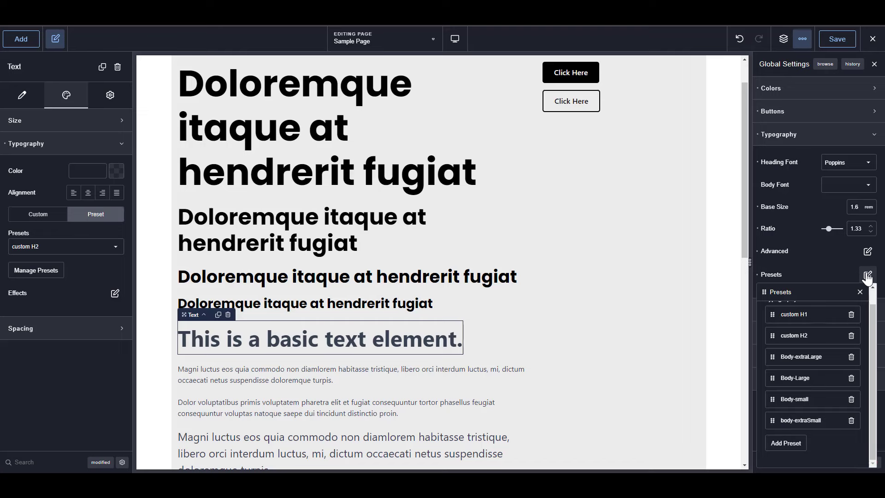
pyautogui.click(813, 335)
pyautogui.scroll(-2, 813, 414)
pyautogui.scroll(2, 812, 414)
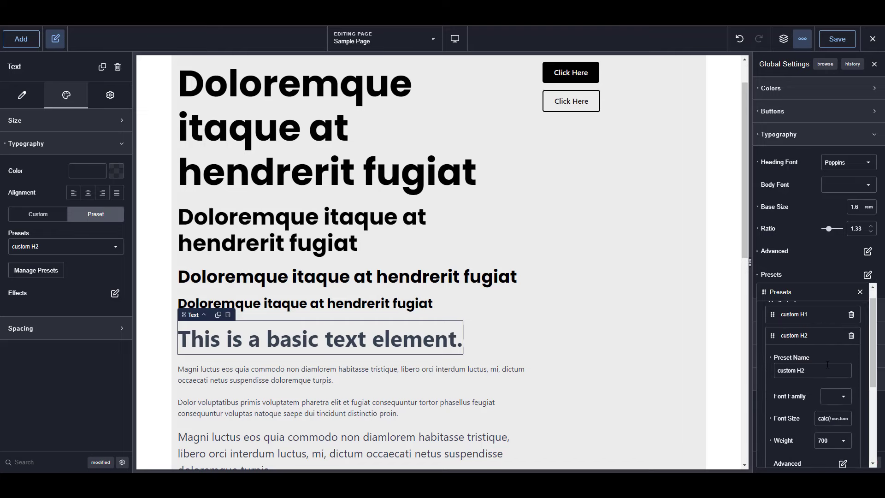
pyautogui.scroll(-1, 827, 365)
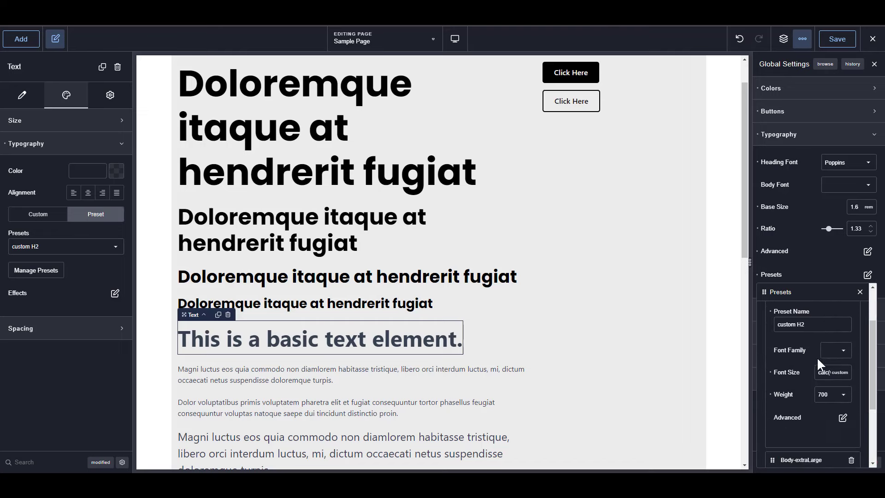
pyautogui.click(843, 417)
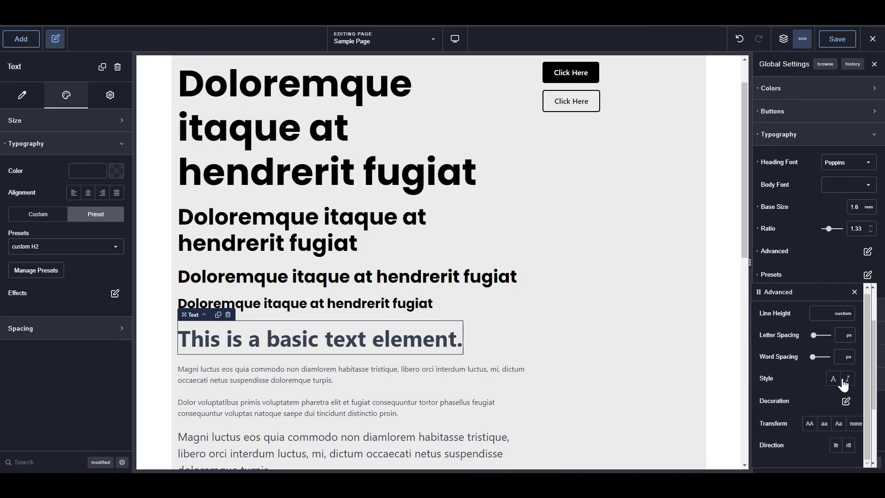
pyautogui.click(855, 292)
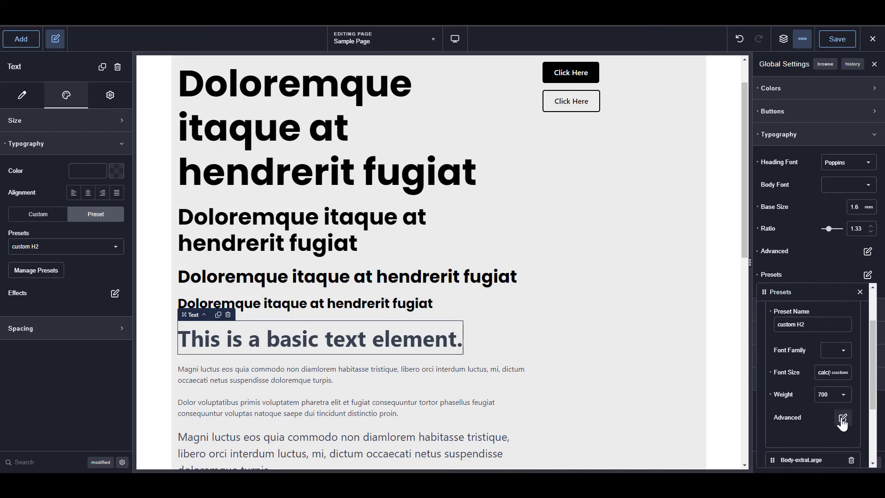
pyautogui.click(391, 339)
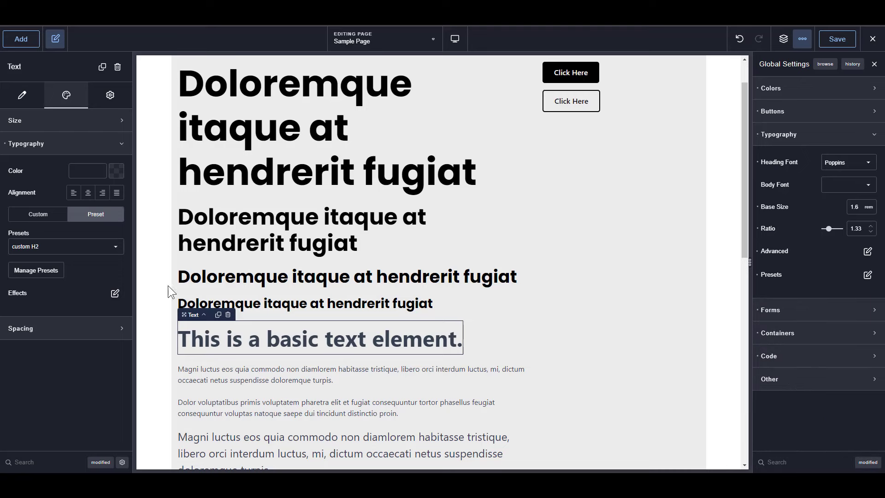
# Set the basic text element's color to the global Headings color.
pyautogui.click(117, 172)
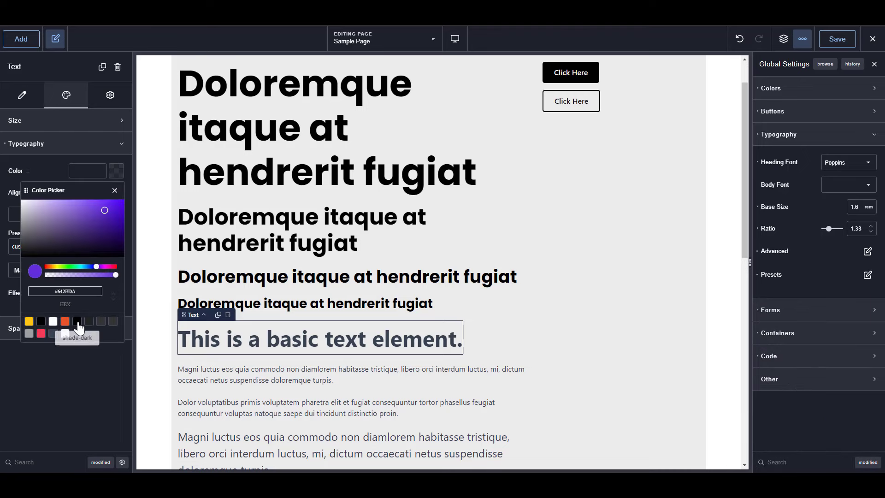
pyautogui.click(41, 323)
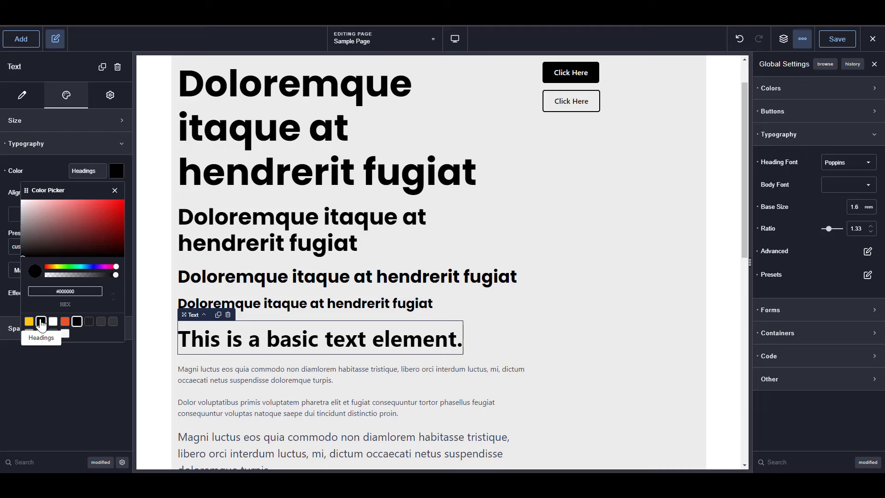
pyautogui.click(380, 310)
pyautogui.click(402, 341)
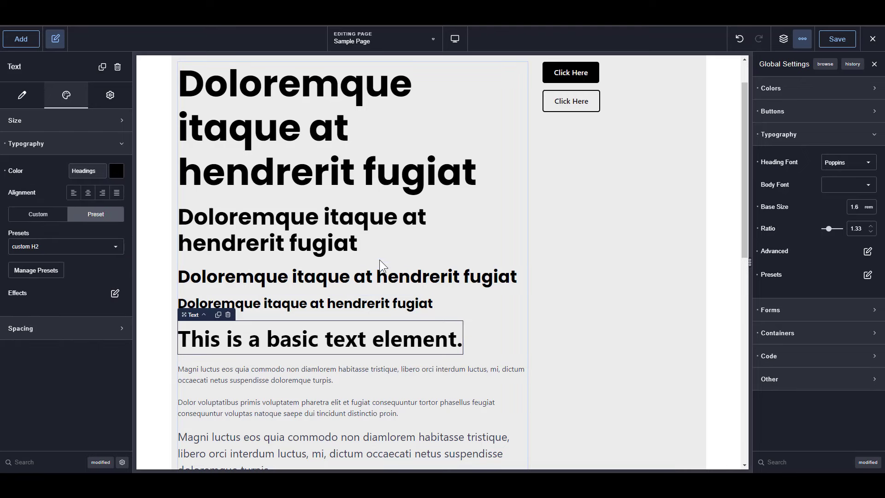
# Delete the basic text element below the h4 heading.
pyautogui.click(305, 231)
pyautogui.click(364, 352)
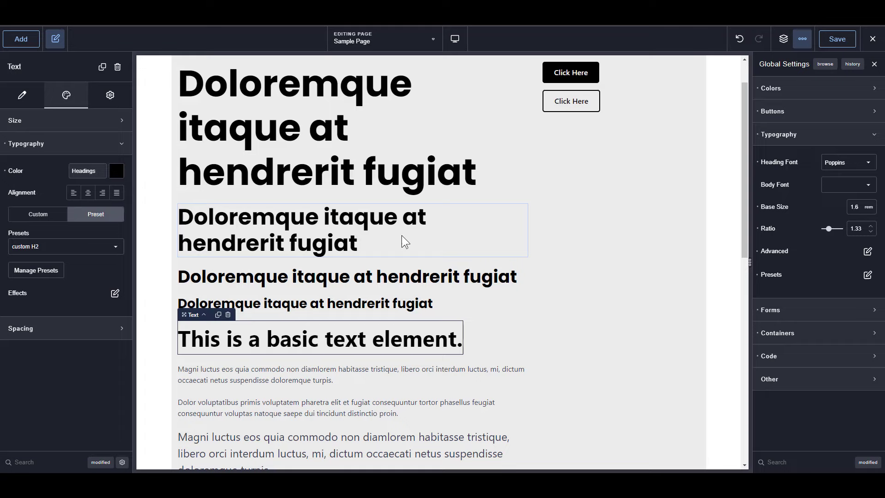
pyautogui.scroll(-2, 409, 362)
pyautogui.click(228, 224)
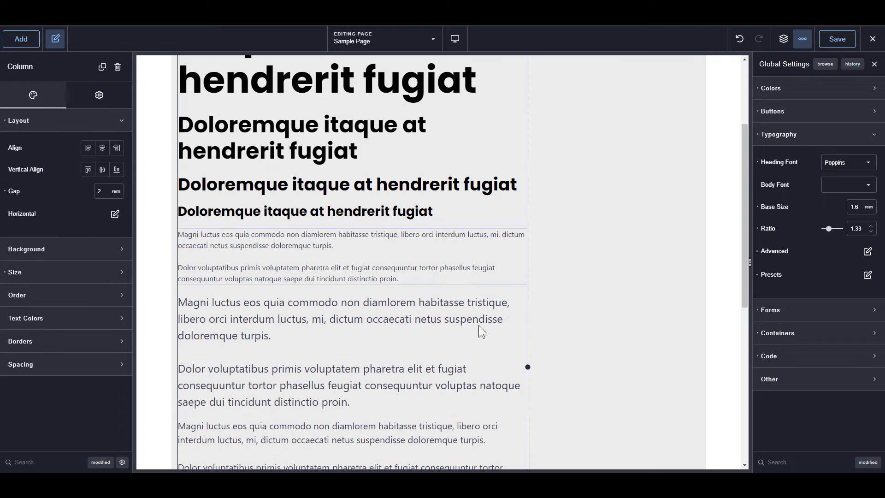
pyautogui.scroll(3, 422, 329)
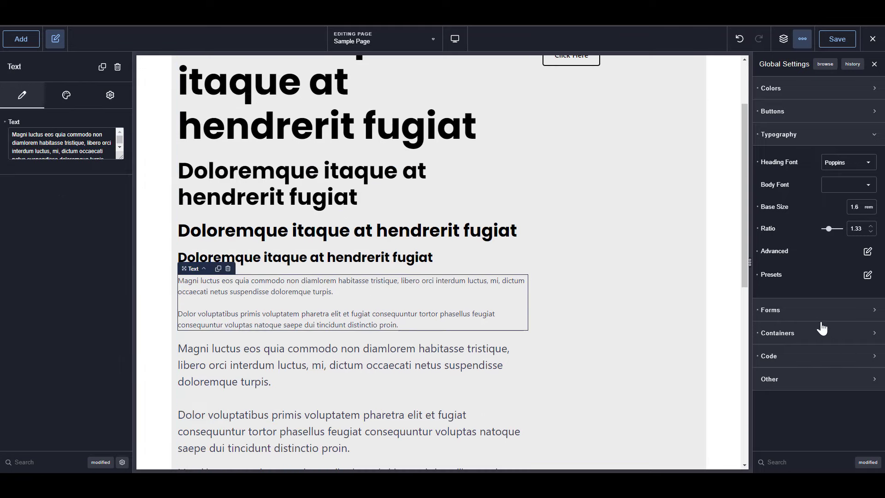
# Add a global typography preset named "Body-small medium" with font weight 500.
pyautogui.click(868, 275)
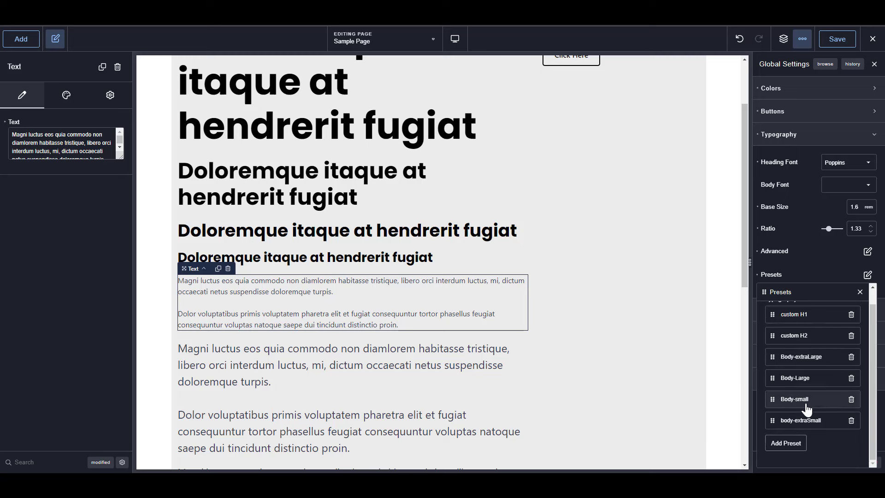
pyautogui.click(798, 441)
pyautogui.scroll(-1, 811, 421)
pyautogui.scroll(-2, 810, 415)
pyautogui.scroll(1, 812, 403)
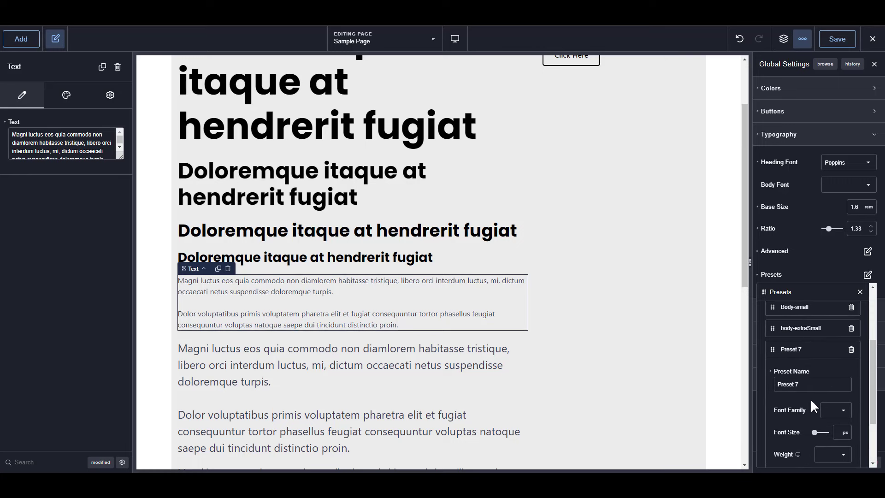
pyautogui.moveTo(809, 387); pyautogui.dragTo(747, 389)
pyautogui.write('Body-small medium')
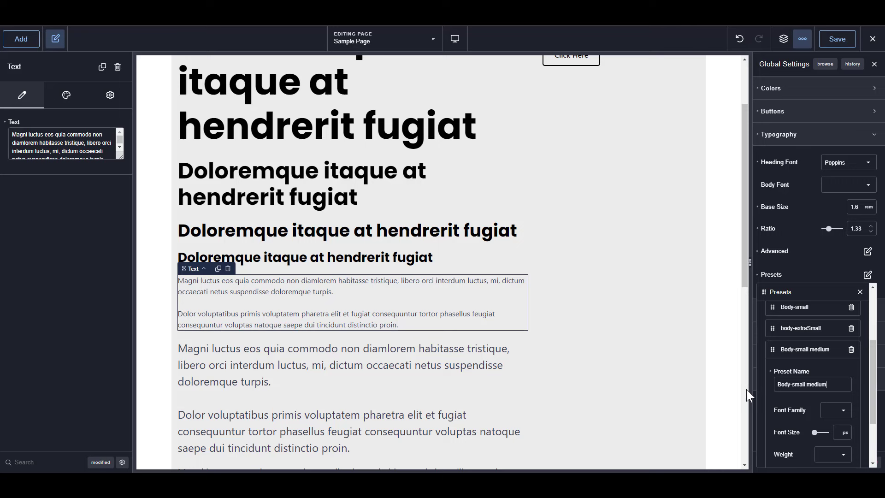
pyautogui.scroll(-2, 809, 369)
pyautogui.click(842, 376)
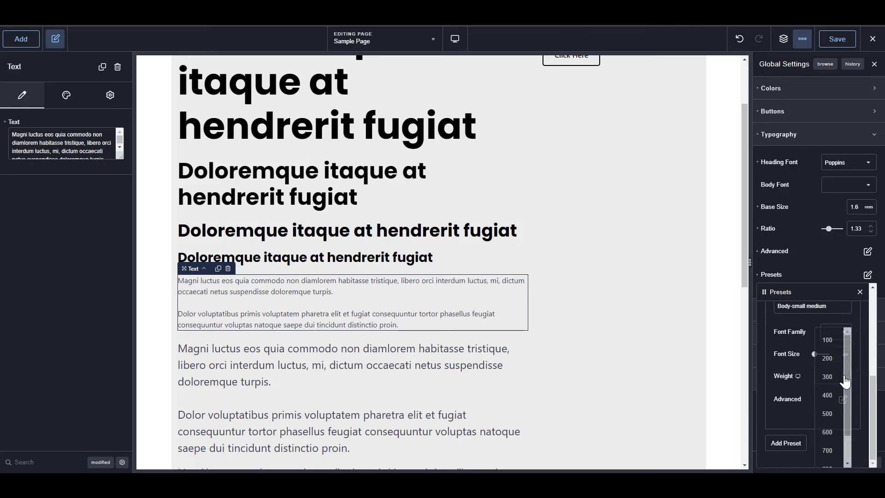
pyautogui.click(830, 413)
# Add another typography preset named "Body-small bold" with font weight 700.
pyautogui.click(804, 442)
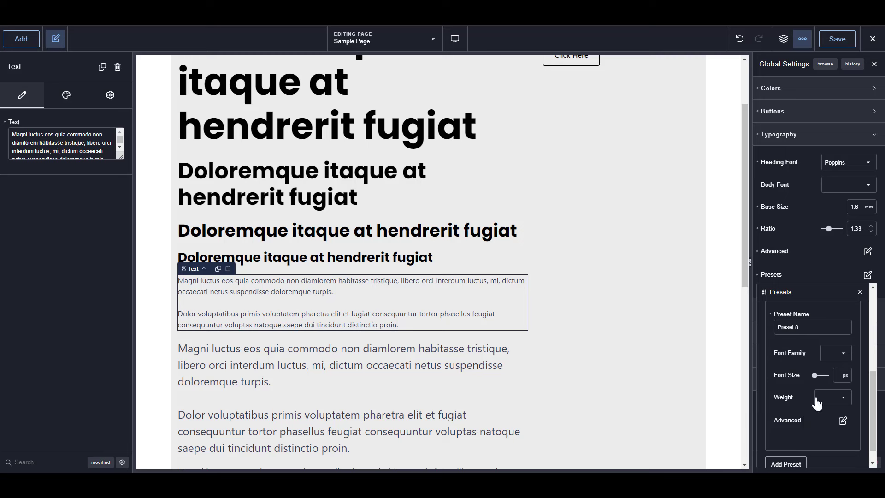
pyautogui.hotkey('ctrl', 'a')
pyautogui.write('Body-small bold')
pyautogui.click(842, 398)
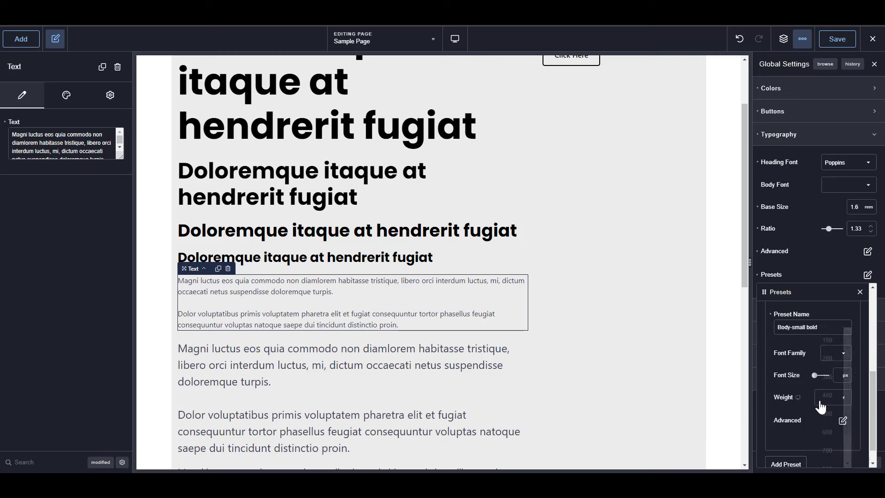
pyautogui.scroll(-2, 833, 419)
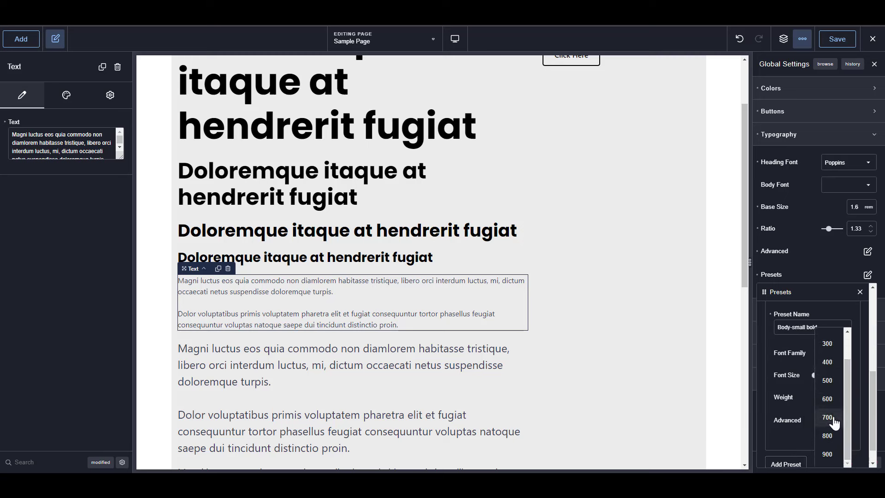
pyautogui.click(829, 418)
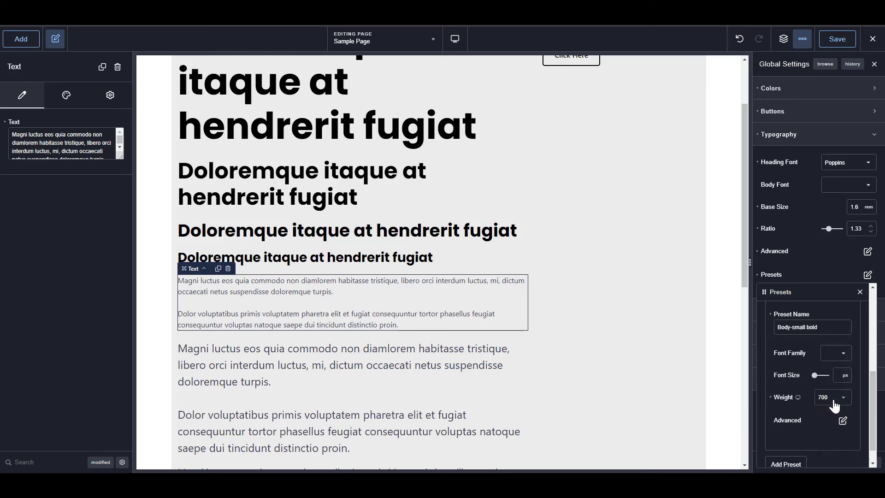
# Check the font sizes defined in the Body-small and body-extraSmall presets.
pyautogui.scroll(-1, 833, 397)
pyautogui.scroll(2, 833, 398)
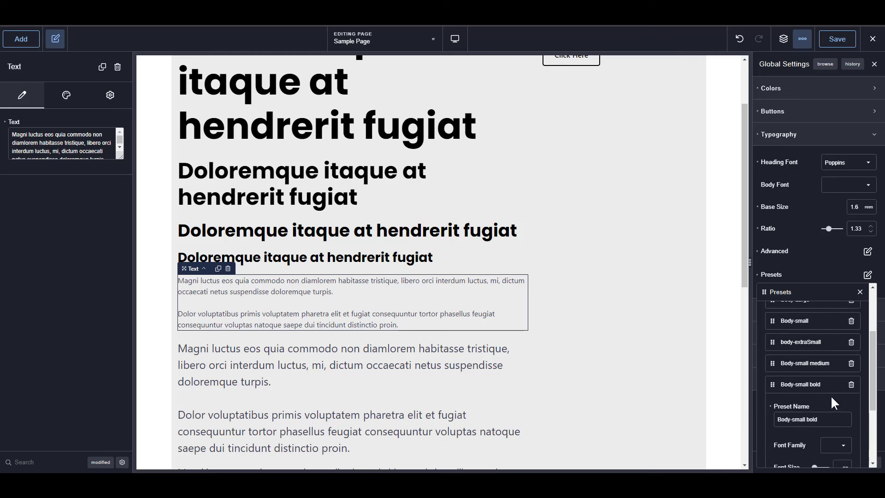
pyautogui.click(813, 325)
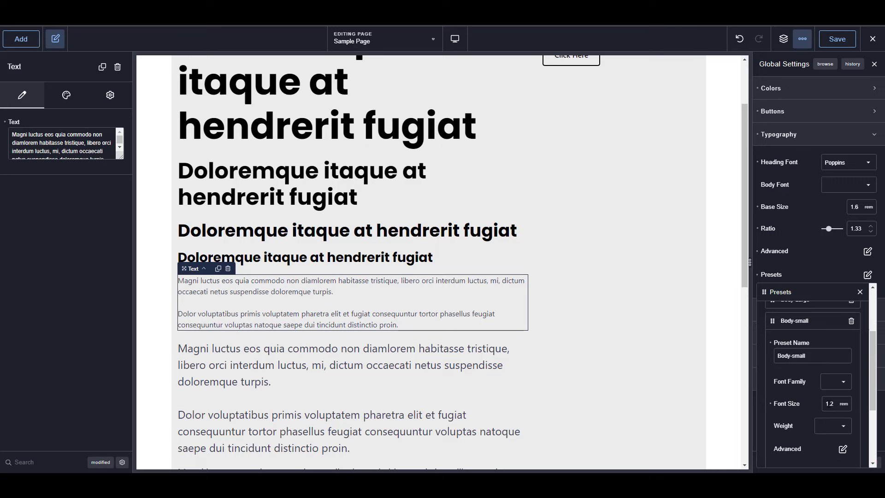
pyautogui.scroll(-3, 819, 389)
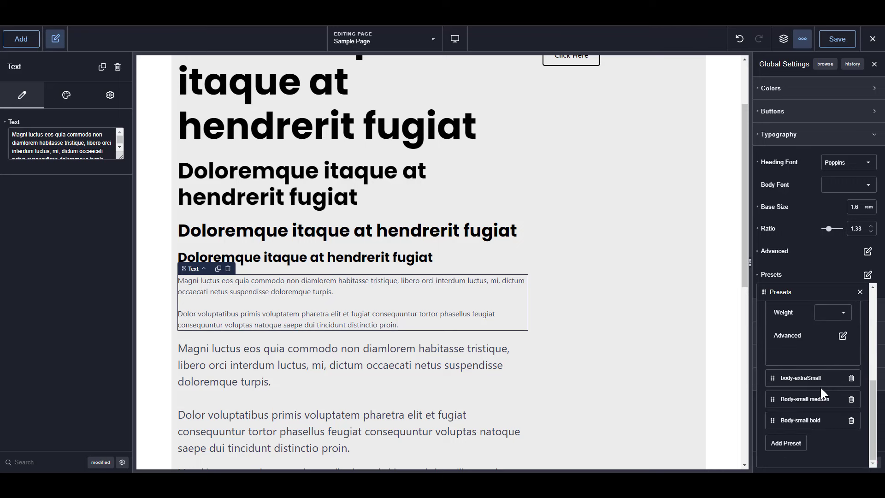
pyautogui.click(821, 381)
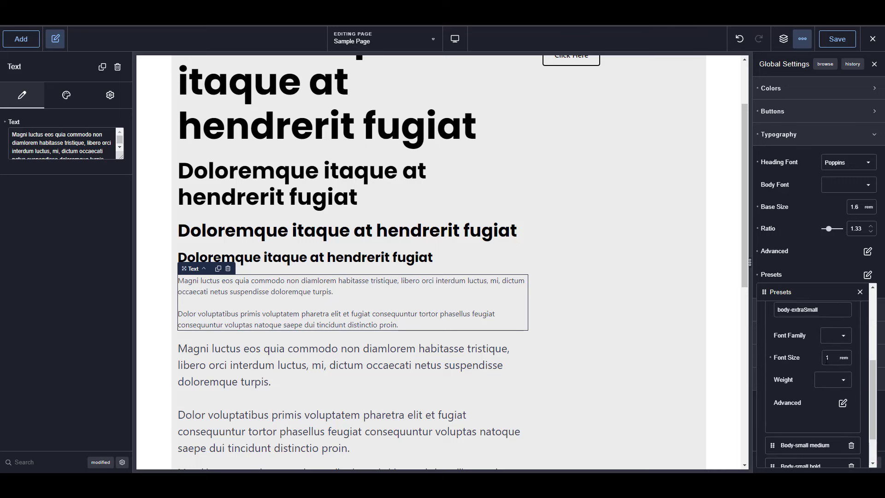
pyautogui.scroll(1, 818, 388)
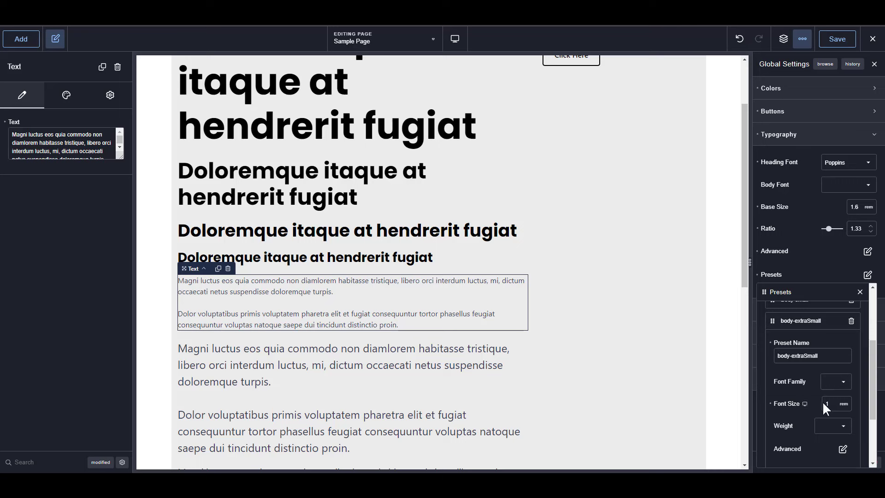
pyautogui.scroll(1, 825, 403)
pyautogui.scroll(-1, 827, 397)
pyautogui.scroll(-2, 827, 394)
# Set the Body-small medium preset's font size to 1.2 rem.
pyautogui.click(814, 403)
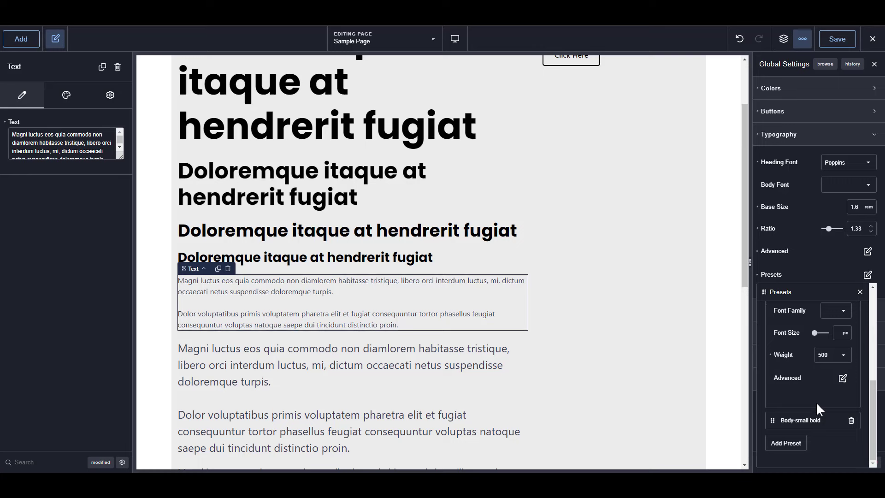
pyautogui.scroll(1, 821, 396)
pyautogui.click(843, 379)
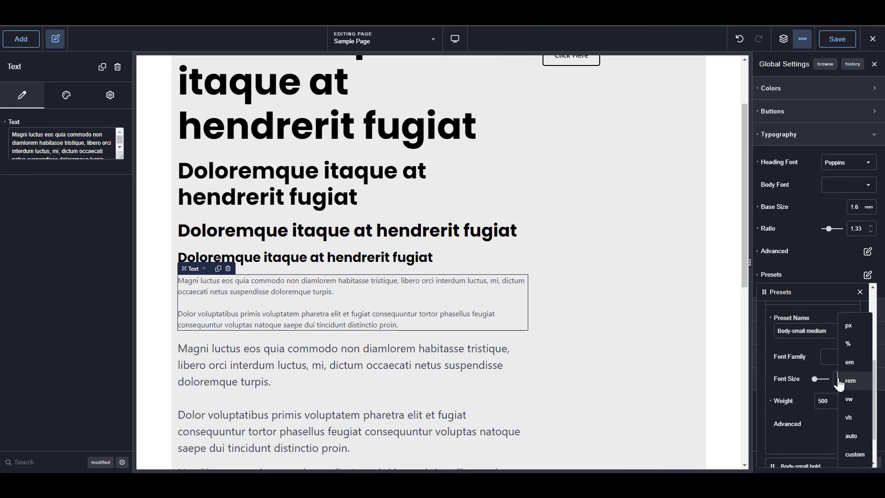
pyautogui.click(851, 381)
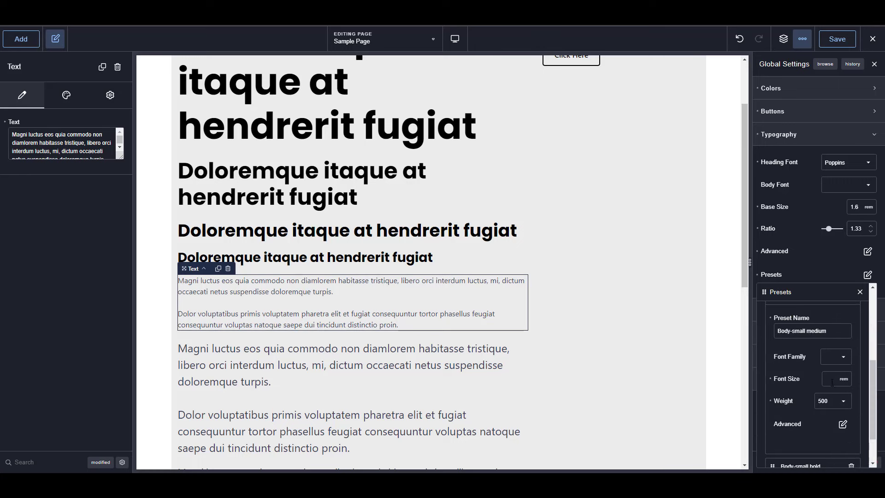
pyautogui.write('.2')
# Set the Body-small bold preset's font size to 1.2 rem.
pyautogui.scroll(-2, 839, 401)
pyautogui.click(822, 424)
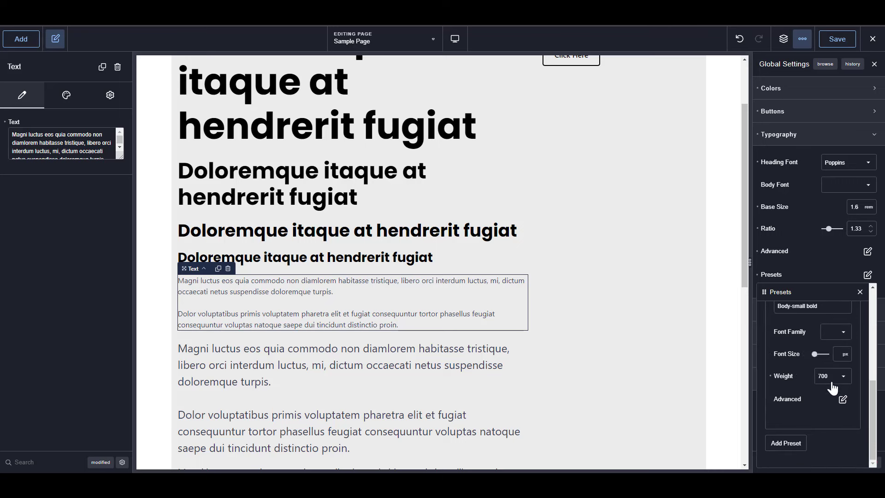
pyautogui.click(845, 360)
pyautogui.write('1.2')
pyautogui.click(848, 355)
pyautogui.click(852, 380)
# Apply the Body-small bold preset to the text element directly above the form.
pyautogui.scroll(-5, 352, 346)
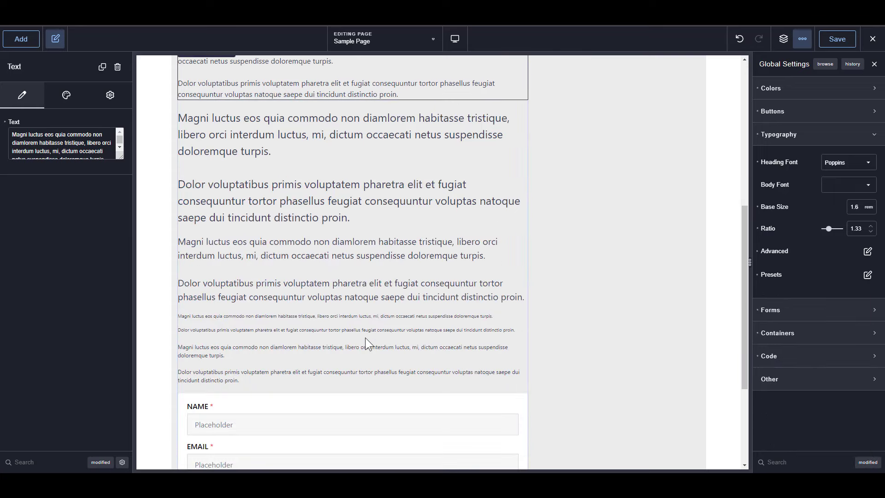
pyautogui.click(323, 350)
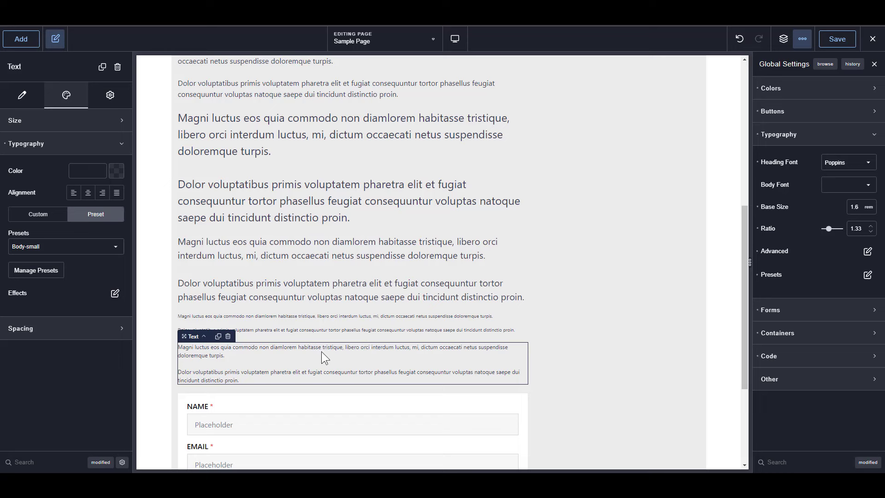
pyautogui.click(92, 246)
pyautogui.scroll(-1, 69, 326)
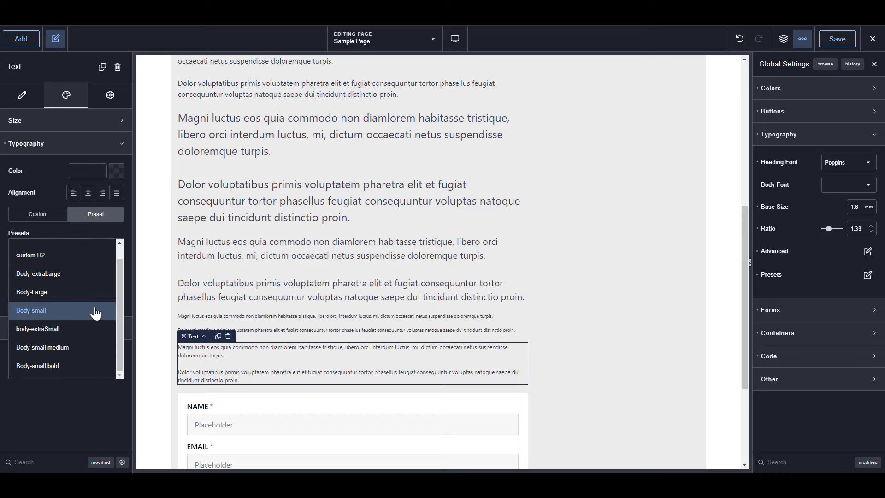
pyautogui.click(50, 366)
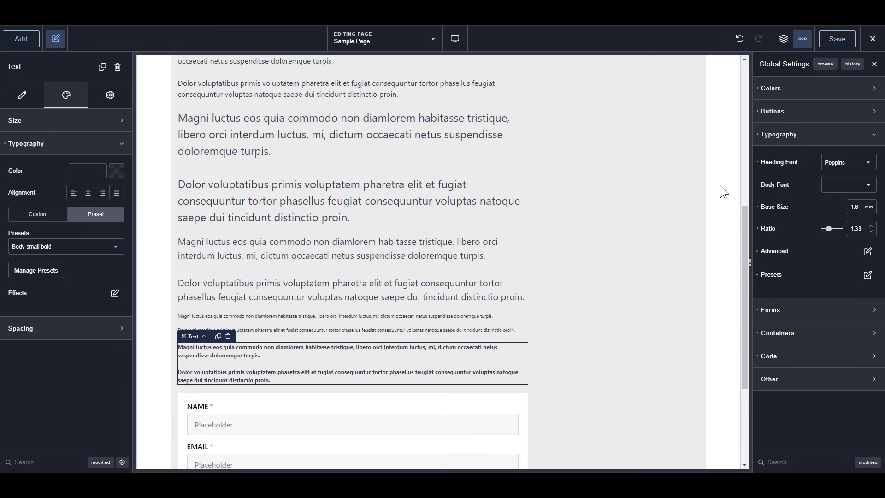
pyautogui.scroll(2, 463, 226)
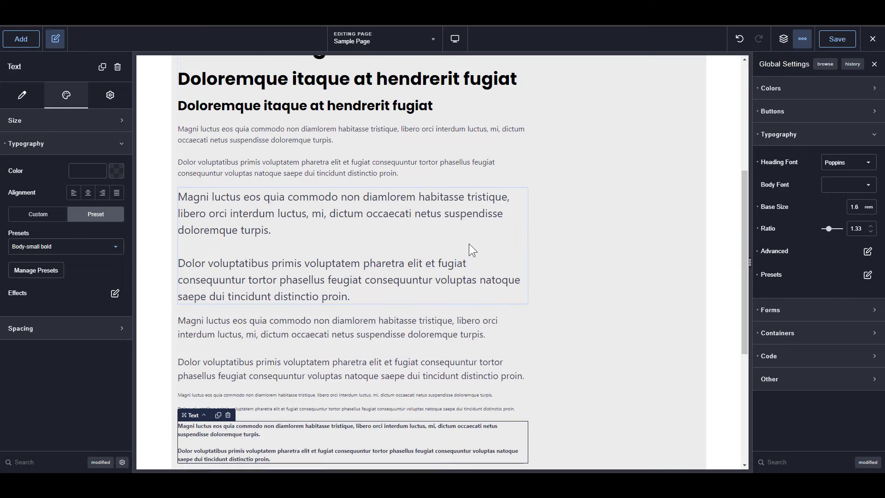
pyautogui.scroll(2, 469, 244)
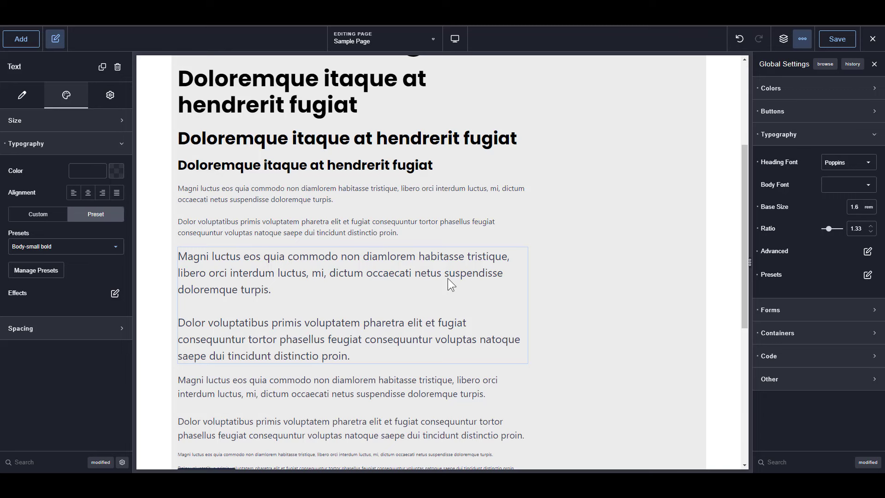
pyautogui.scroll(5, 389, 162)
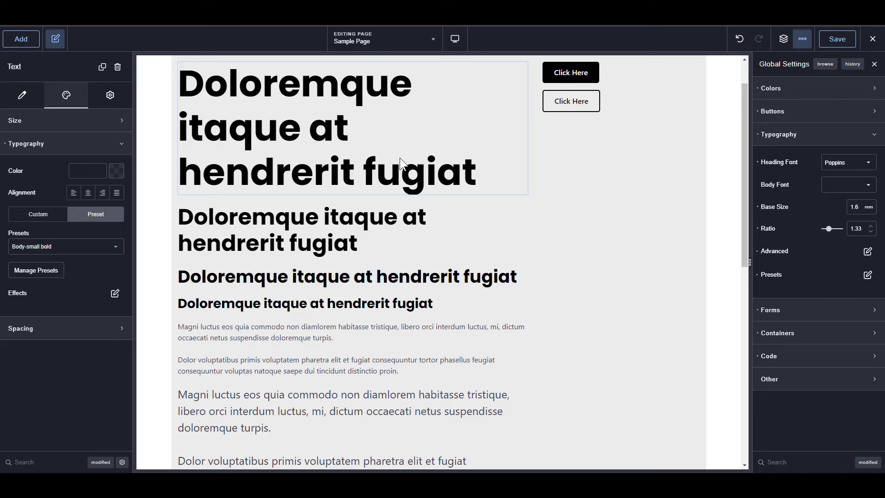
pyautogui.scroll(-4, 494, 292)
pyautogui.scroll(-6, 457, 295)
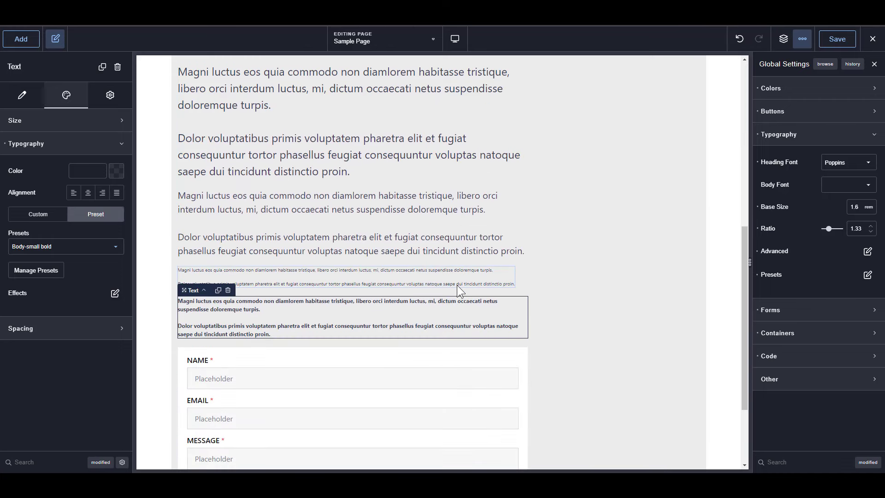
pyautogui.scroll(5, 540, 318)
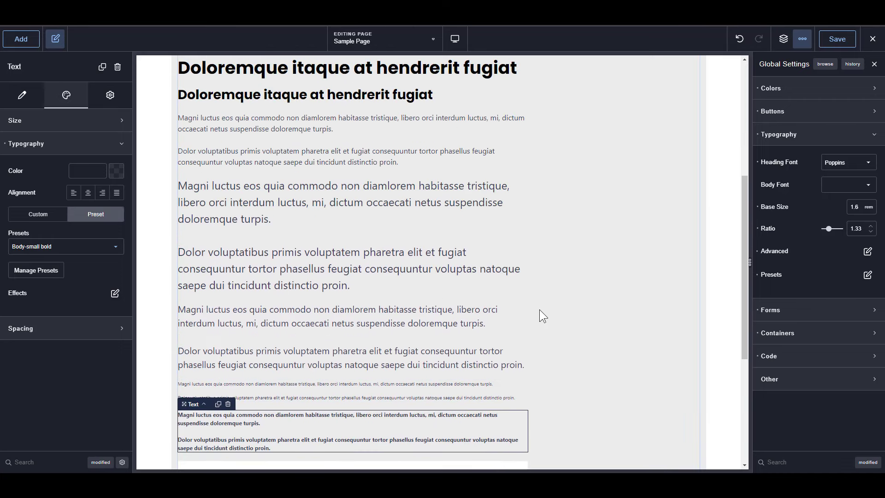
pyautogui.scroll(3, 540, 308)
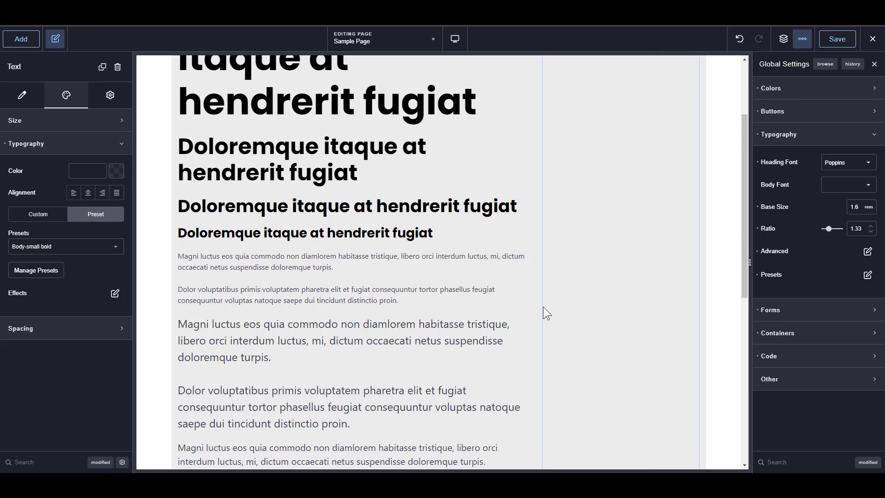
# Try global transition durations of 300, 1000 and 100 ms to compare the hover effect on the page's buttons.
pyautogui.click(794, 379)
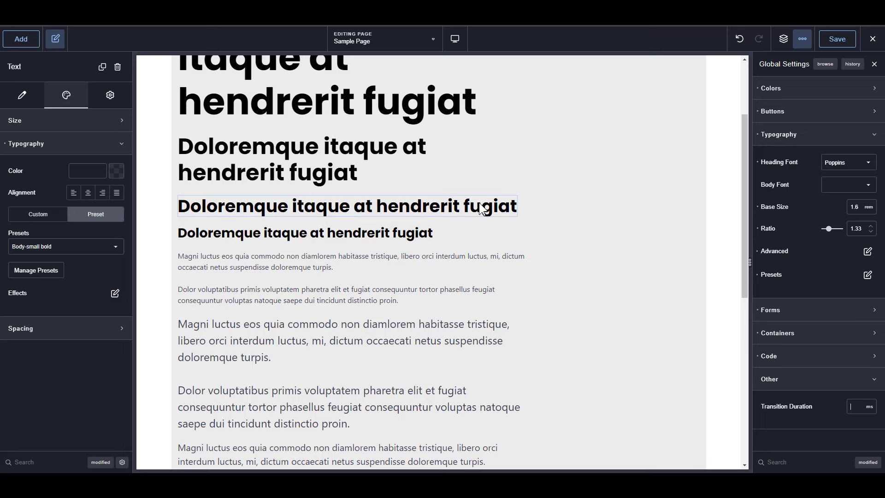
pyautogui.click(853, 406)
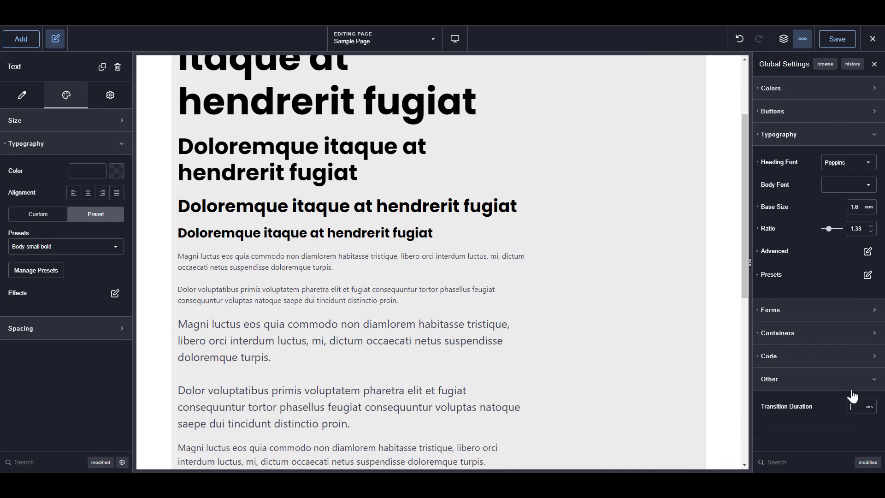
pyautogui.write('300')
pyautogui.scroll(3, 475, 296)
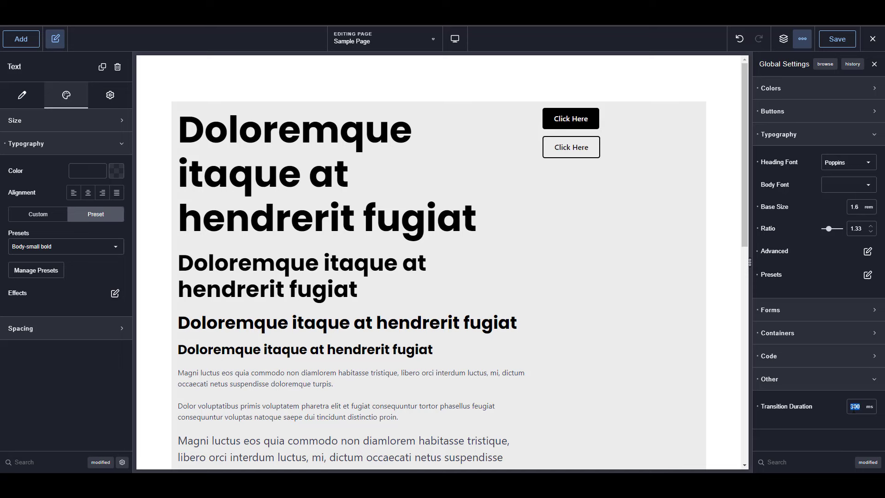
pyautogui.write('1000')
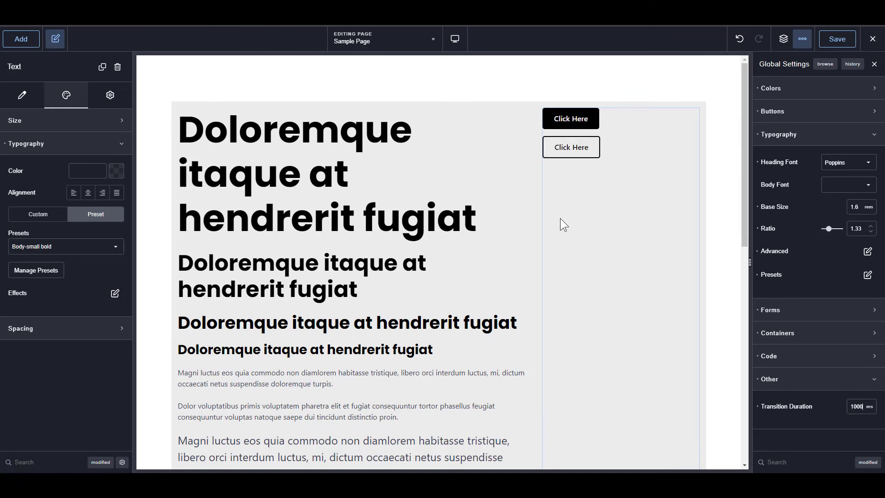
pyautogui.doubleClick(853, 406)
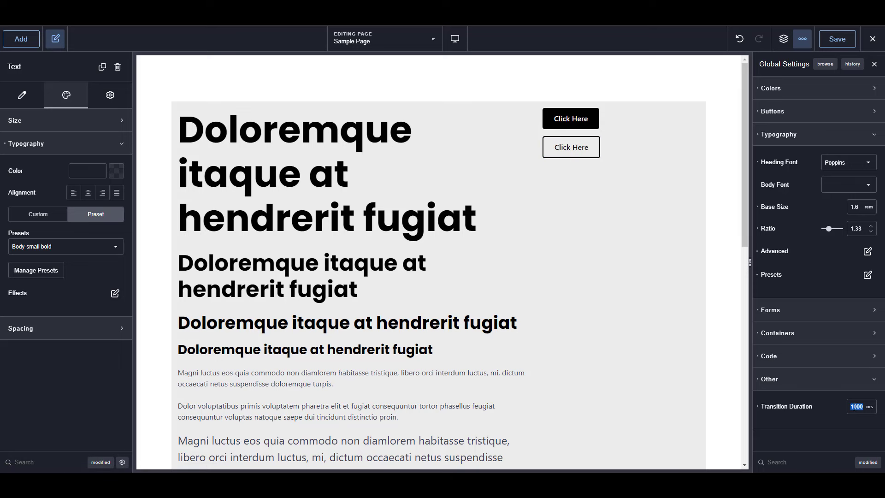
pyautogui.write('100')
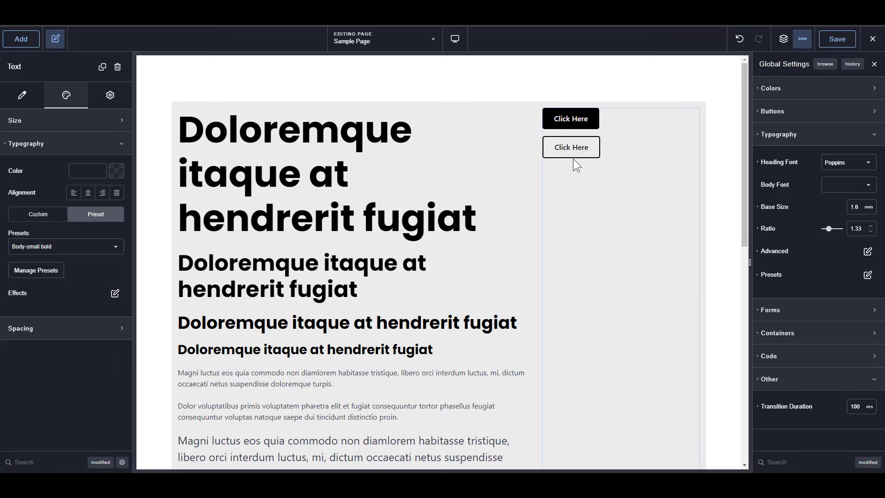
# Set the global transition duration to 400 ms and save the page.
pyautogui.doubleClick(856, 406)
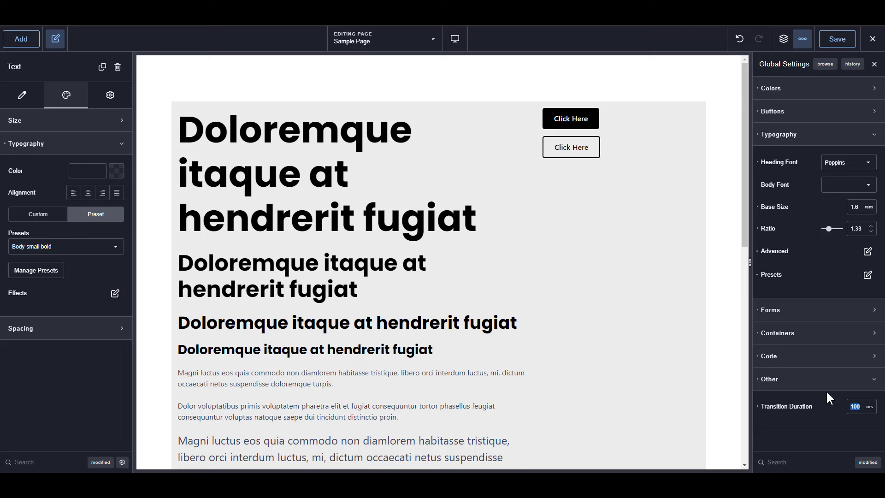
pyautogui.write('400')
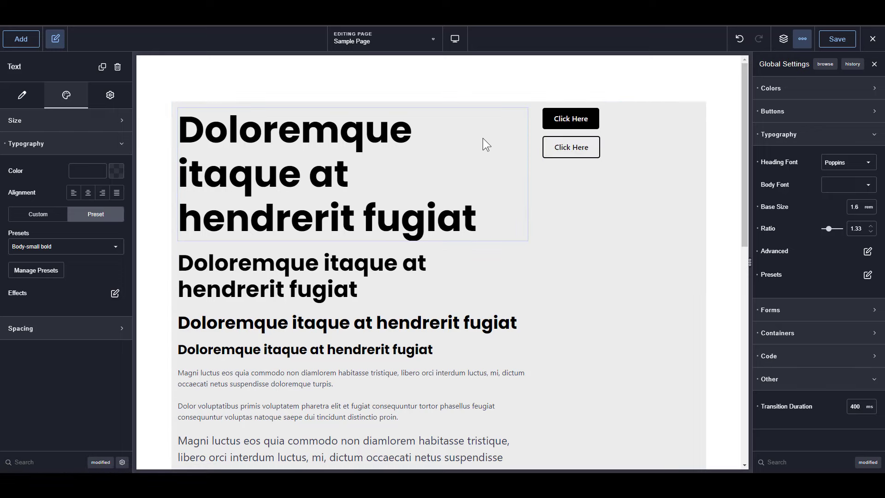
pyautogui.click(843, 40)
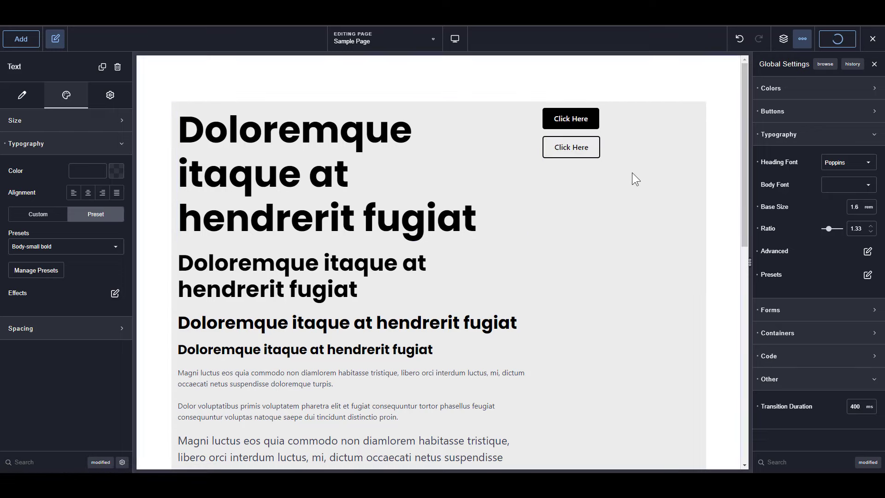
pyautogui.scroll(-5, 621, 231)
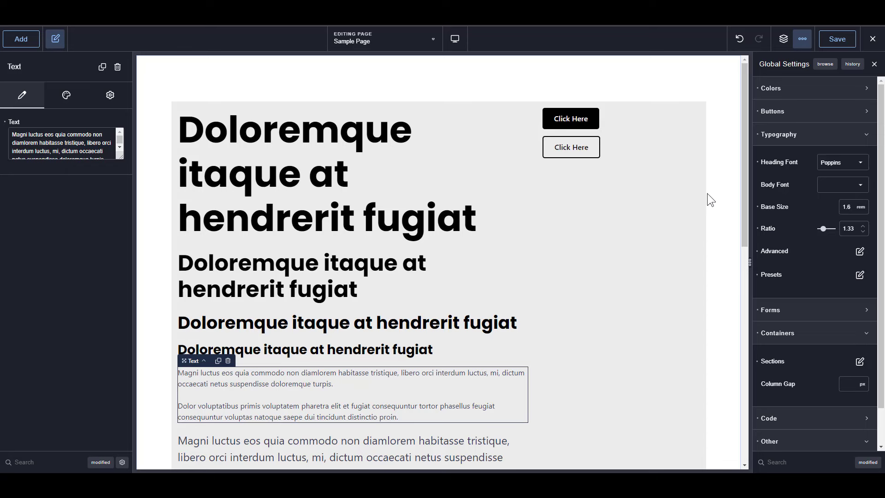
pyautogui.click(519, 246)
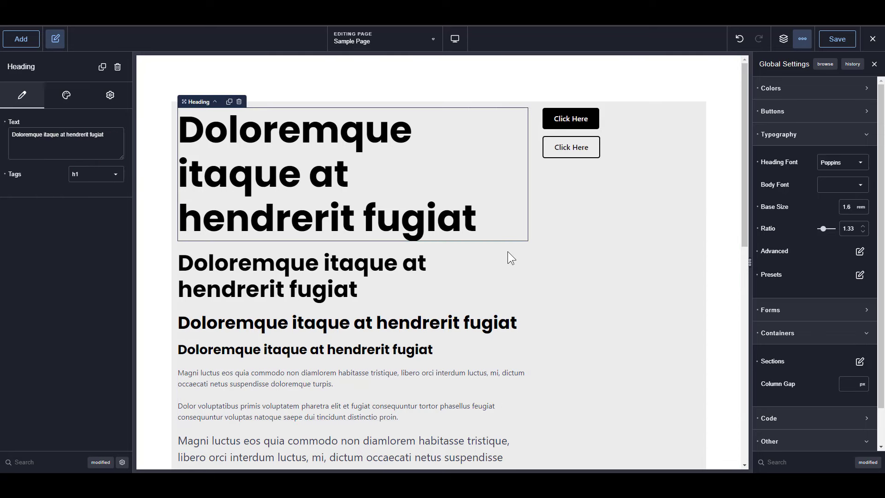
pyautogui.click(639, 257)
pyautogui.click(725, 86)
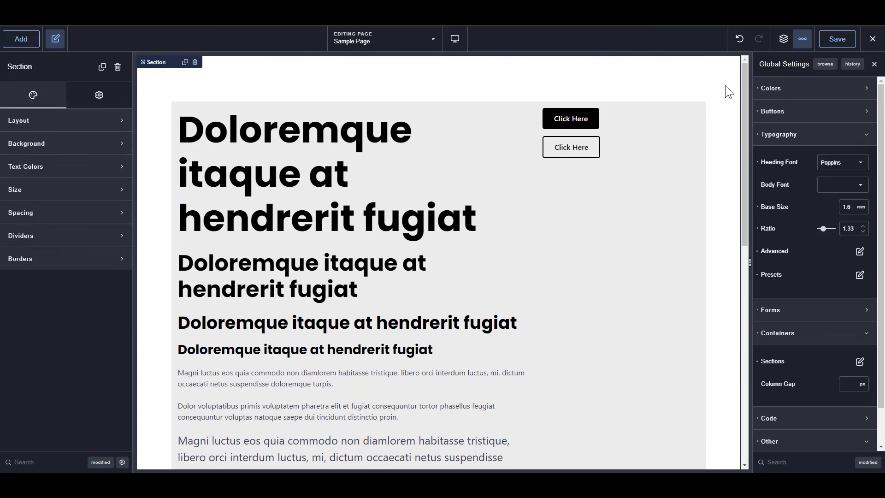
pyautogui.click(800, 134)
pyautogui.click(695, 186)
pyautogui.click(381, 259)
pyautogui.click(372, 223)
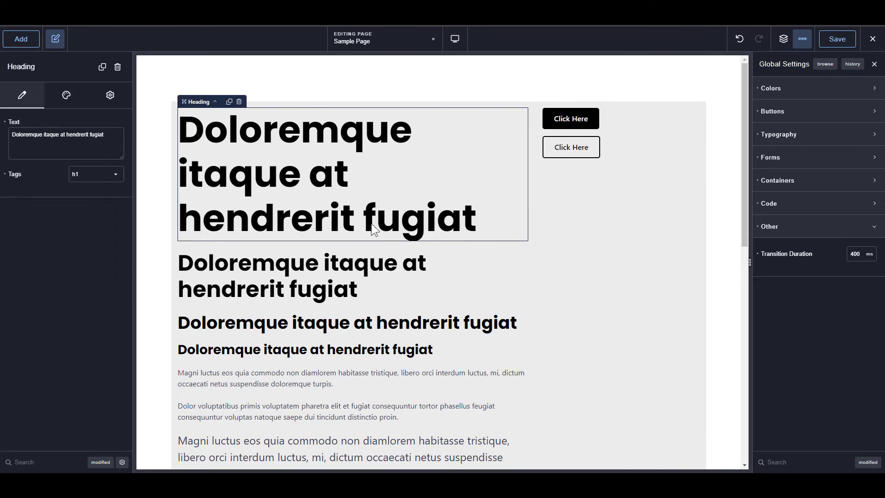
pyautogui.click(661, 215)
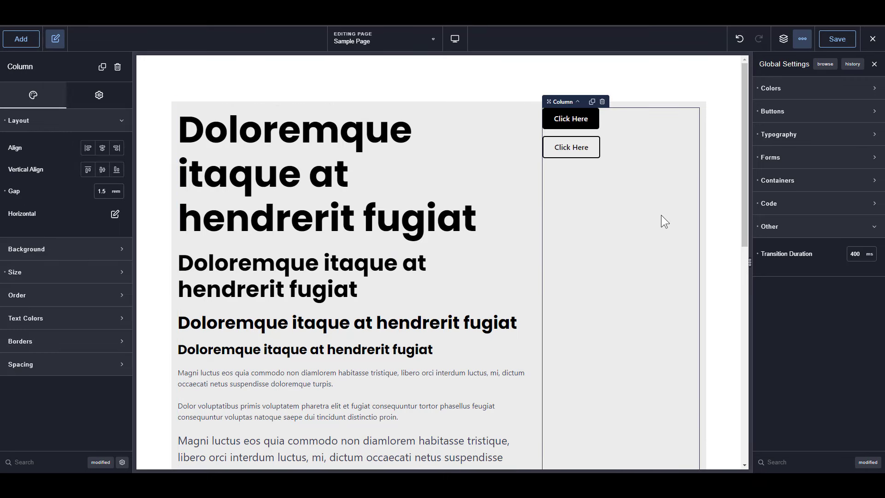
pyautogui.click(810, 89)
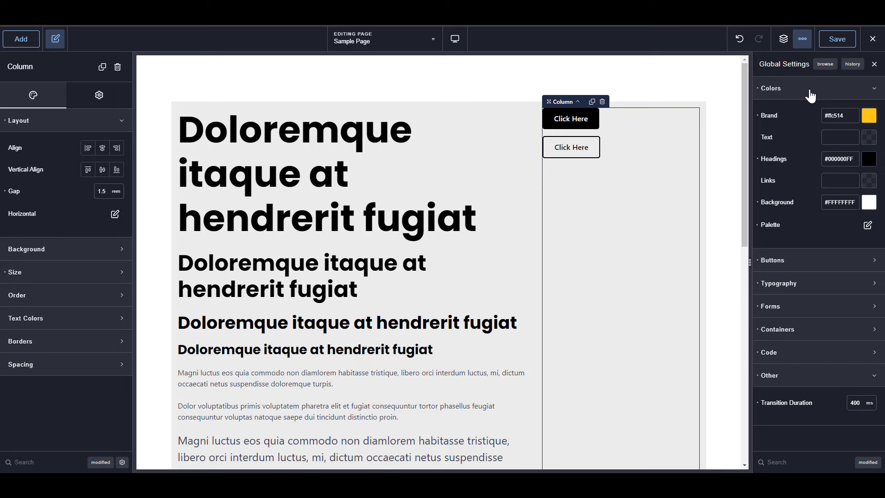
pyautogui.click(822, 89)
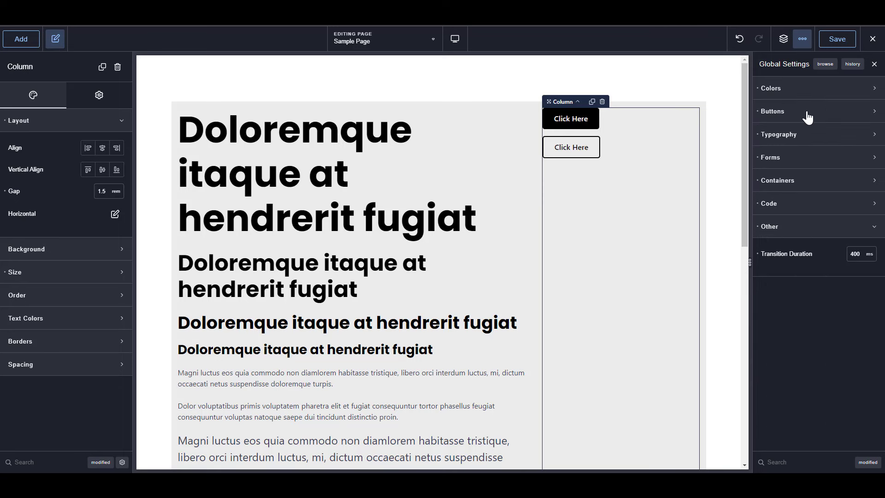